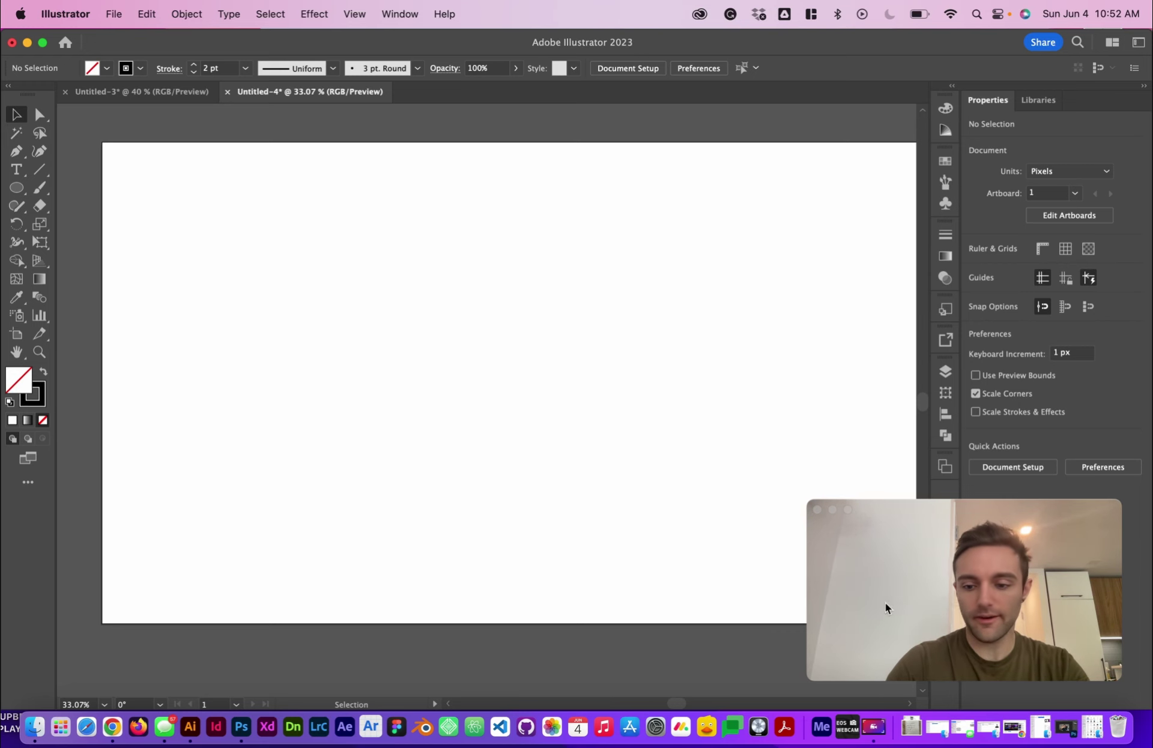
# Step: Place the sketch photo IMG_9552.heic in the document and scale it down to about 1579 × 1184 px
pyautogui.click(911, 727)
pyautogui.moveTo(466, 235); pyautogui.dragTo(330, 240)
pyautogui.scroll(-5, 569, 411)
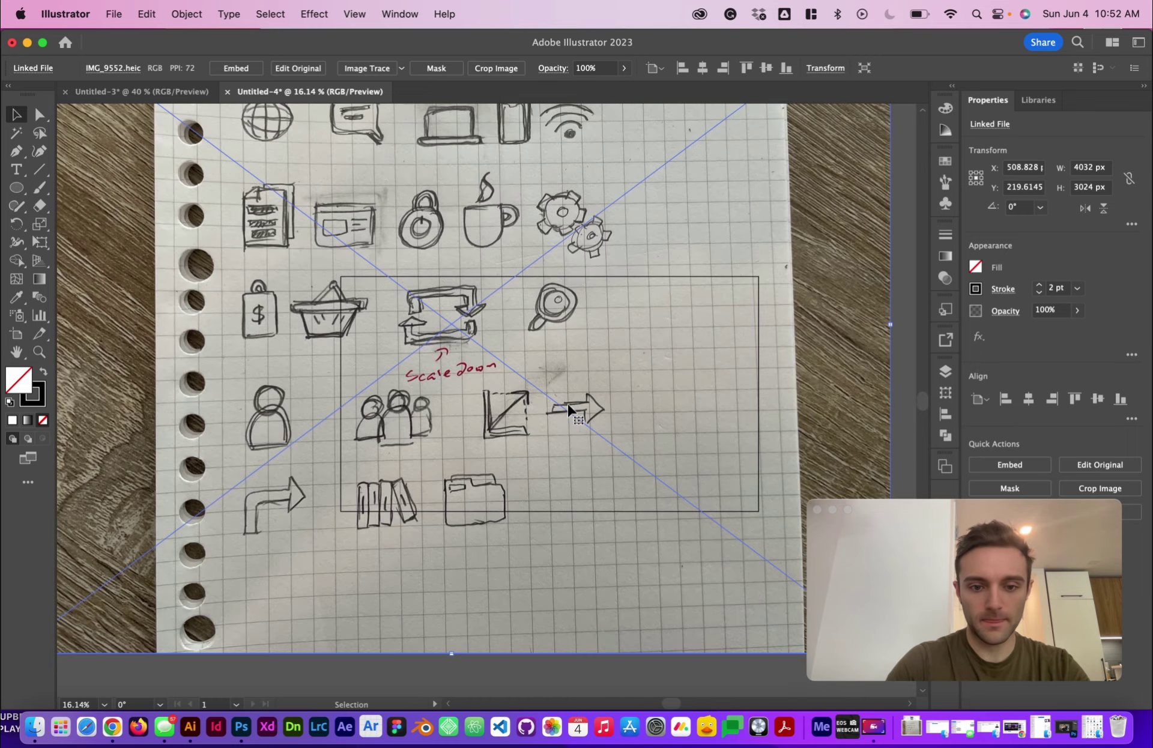
pyautogui.moveTo(458, 655); pyautogui.dragTo(553, 398)
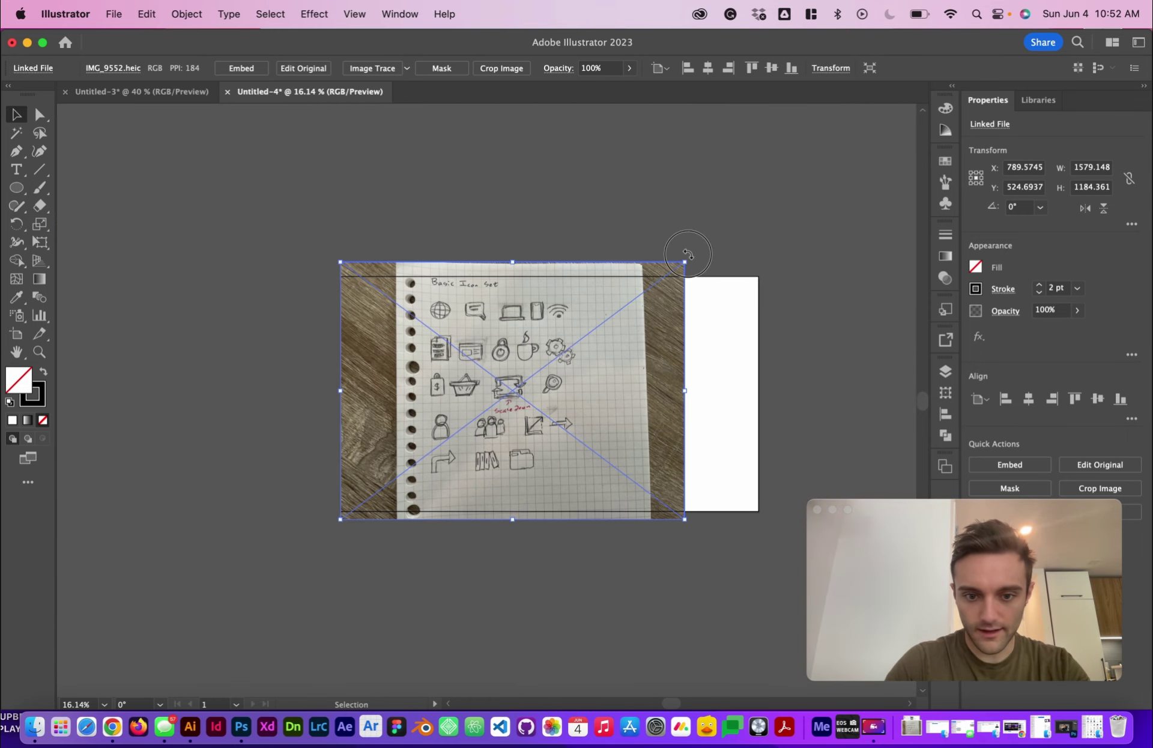
# Step: Rotate the sketch photo clockwise by about 1.5° to straighten the page and move it over the artboard
pyautogui.moveTo(691, 262); pyautogui.dragTo(698, 264)
pyautogui.moveTo(518, 382); pyautogui.dragTo(564, 409)
pyautogui.scroll(3, 565, 410)
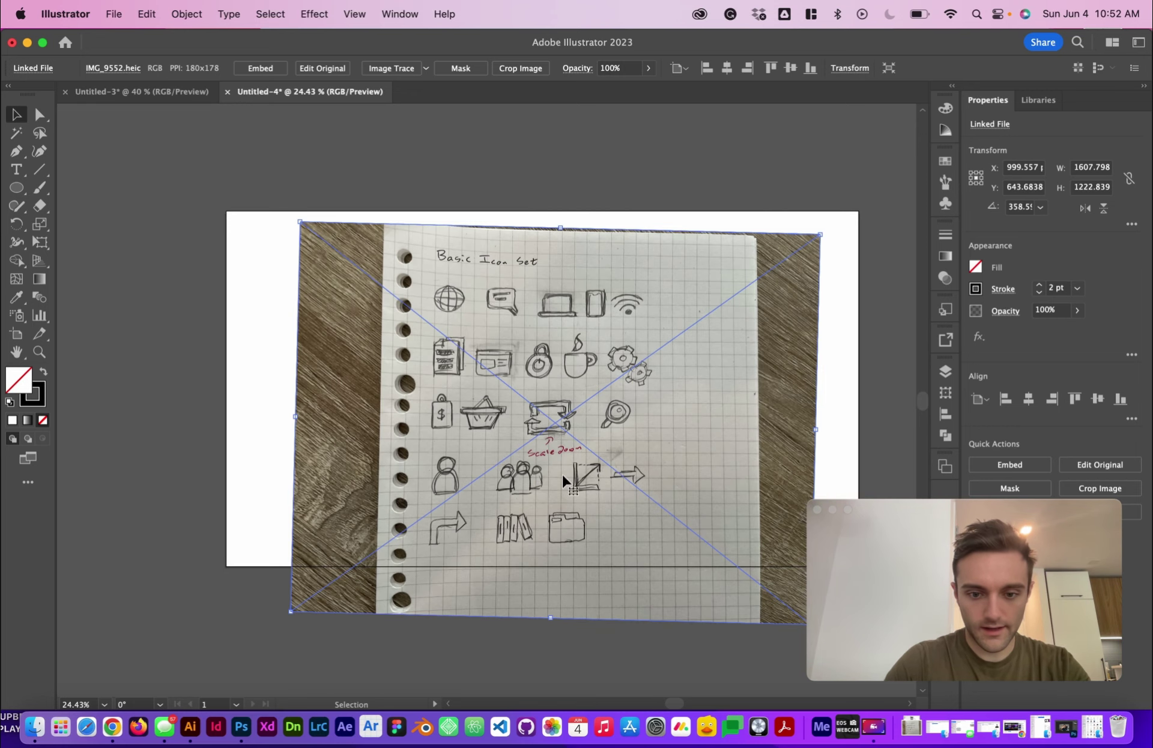
# Step: Scale the sketch photo down to about 1201 × 914 px and position it within the artboard
pyautogui.moveTo(554, 545); pyautogui.dragTo(555, 479)
pyautogui.moveTo(567, 365); pyautogui.dragTo(447, 383)
pyautogui.moveTo(611, 379); pyautogui.dragTo(674, 383)
pyautogui.scroll(3, 496, 416)
pyautogui.moveTo(475, 429); pyautogui.dragTo(474, 449)
pyautogui.click(849, 353)
pyautogui.click(639, 377)
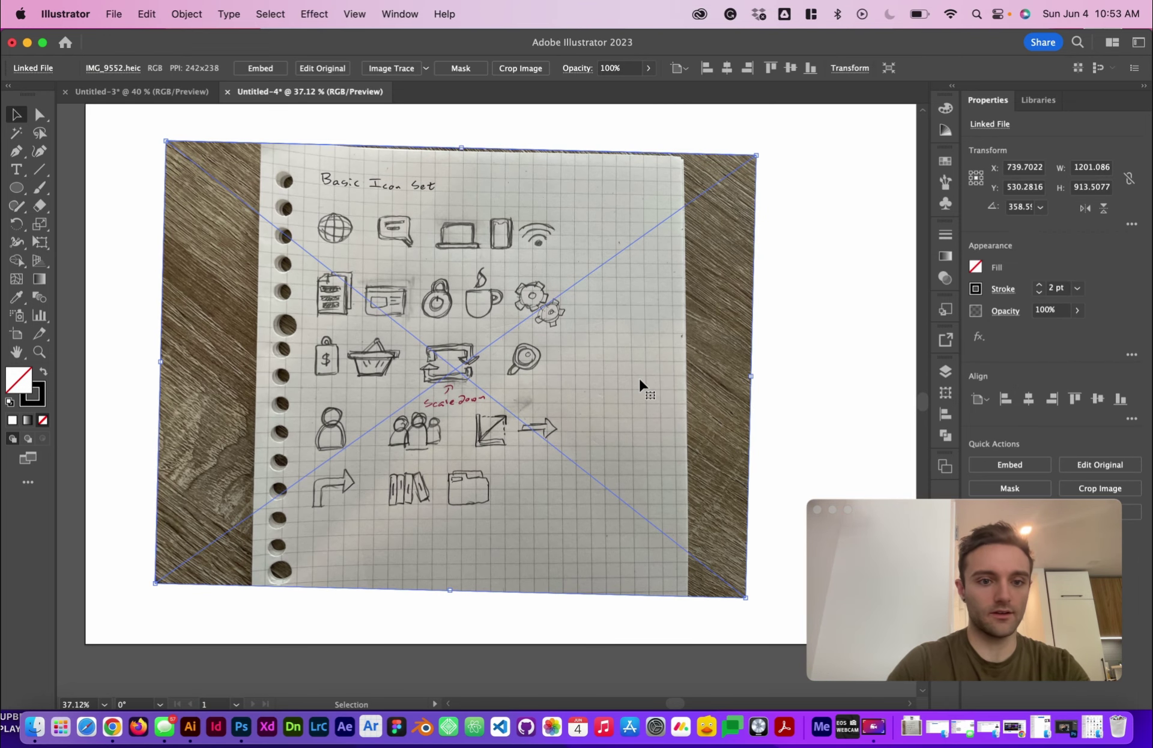
pyautogui.hscroll(-2, 639, 377)
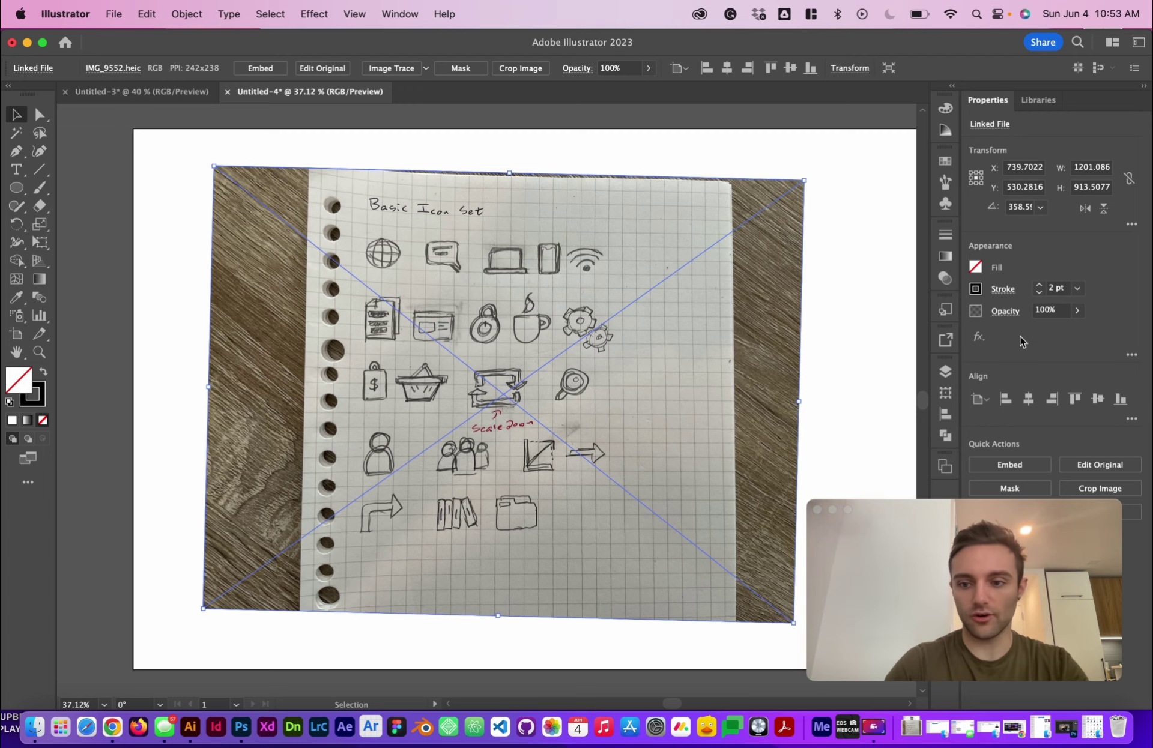
# Step: Set the sketch photo's opacity to 50% and deselect it
pyautogui.click(1049, 310)
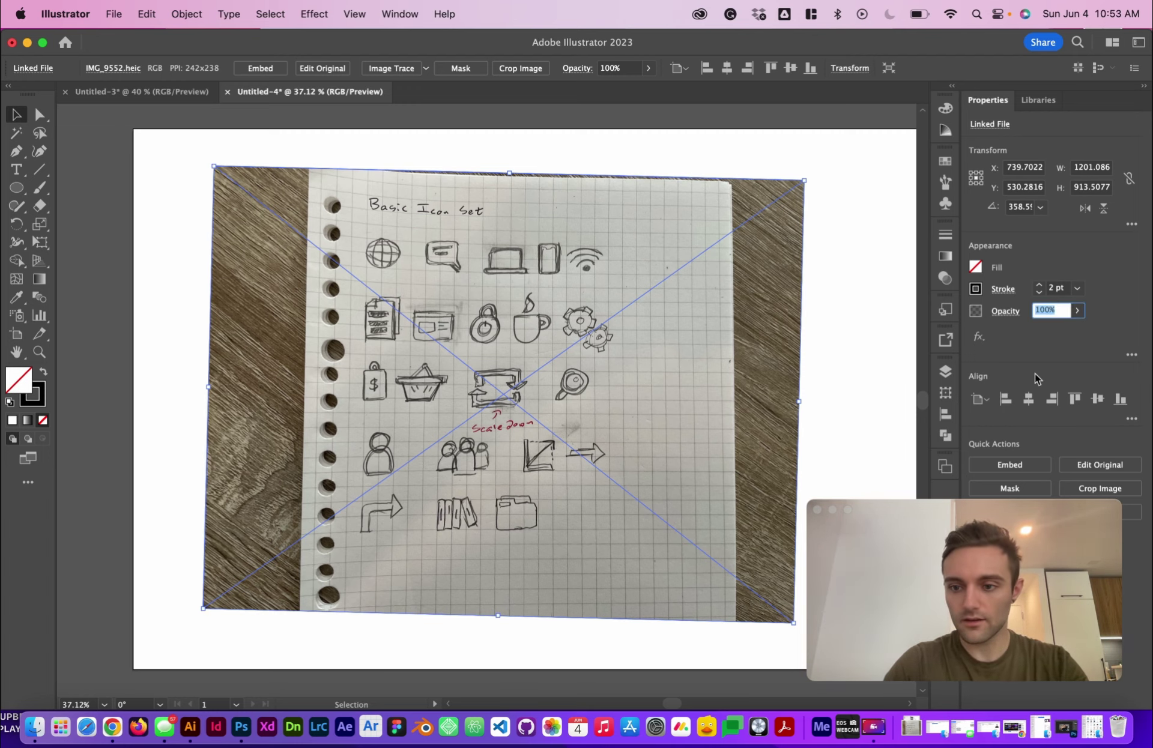
pyautogui.write('50')
pyautogui.press('Return')
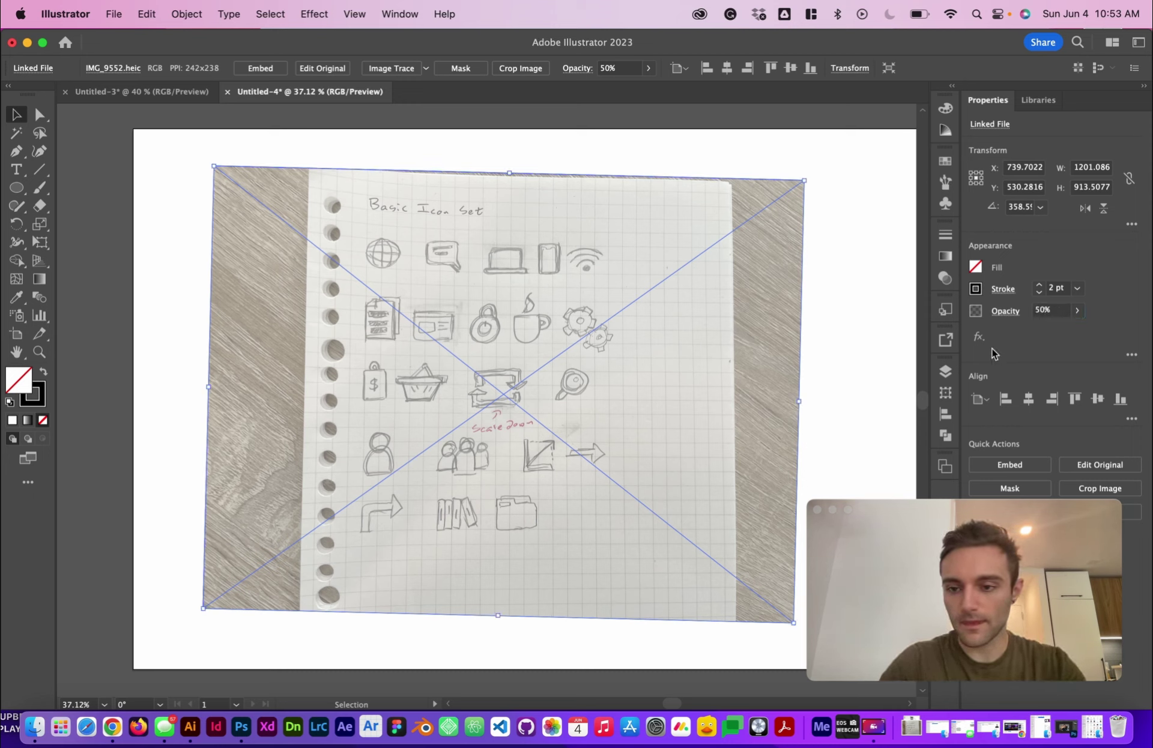
pyautogui.press('a')
pyautogui.click(835, 337)
pyautogui.press('v')
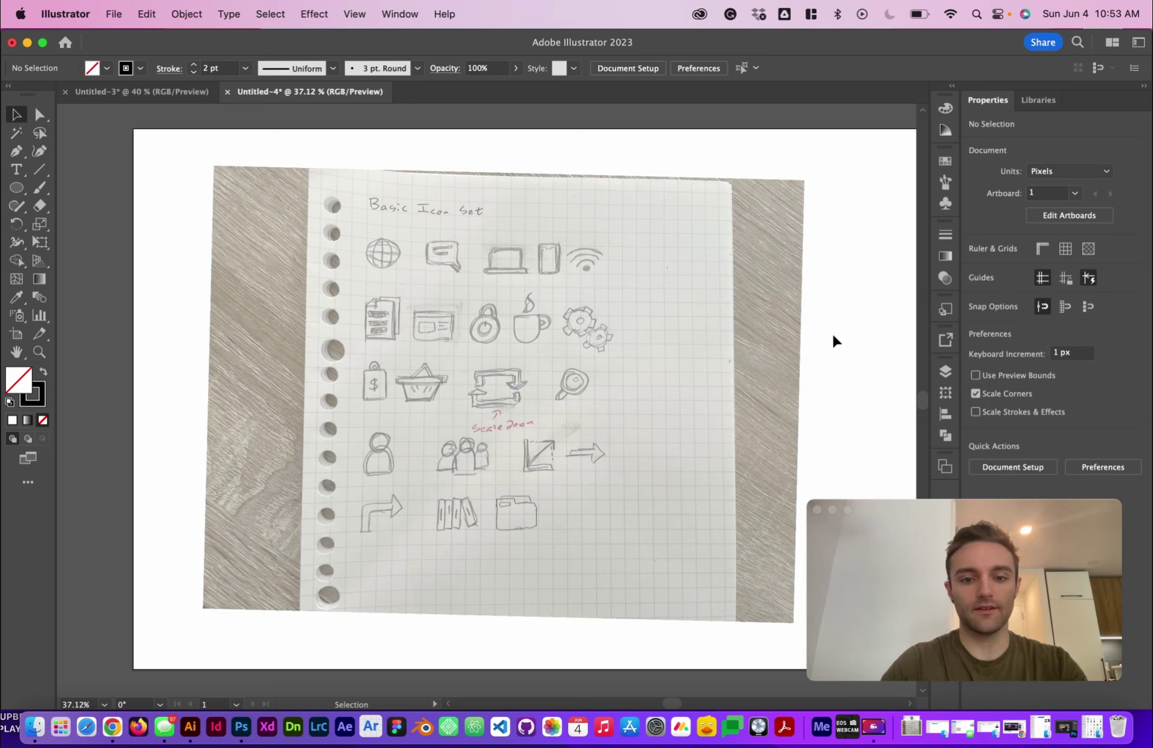
# Step: Draw a circle about 66 px in diameter over the globe sketch, with no fill and a 2 pt stroke
pyautogui.moveTo(484, 310)
pyautogui.mouseDown()
pyautogui.moveTo(475, 252)
pyautogui.moveTo(503, 414)
pyautogui.moveTo(405, 374)
pyautogui.mouseUp()
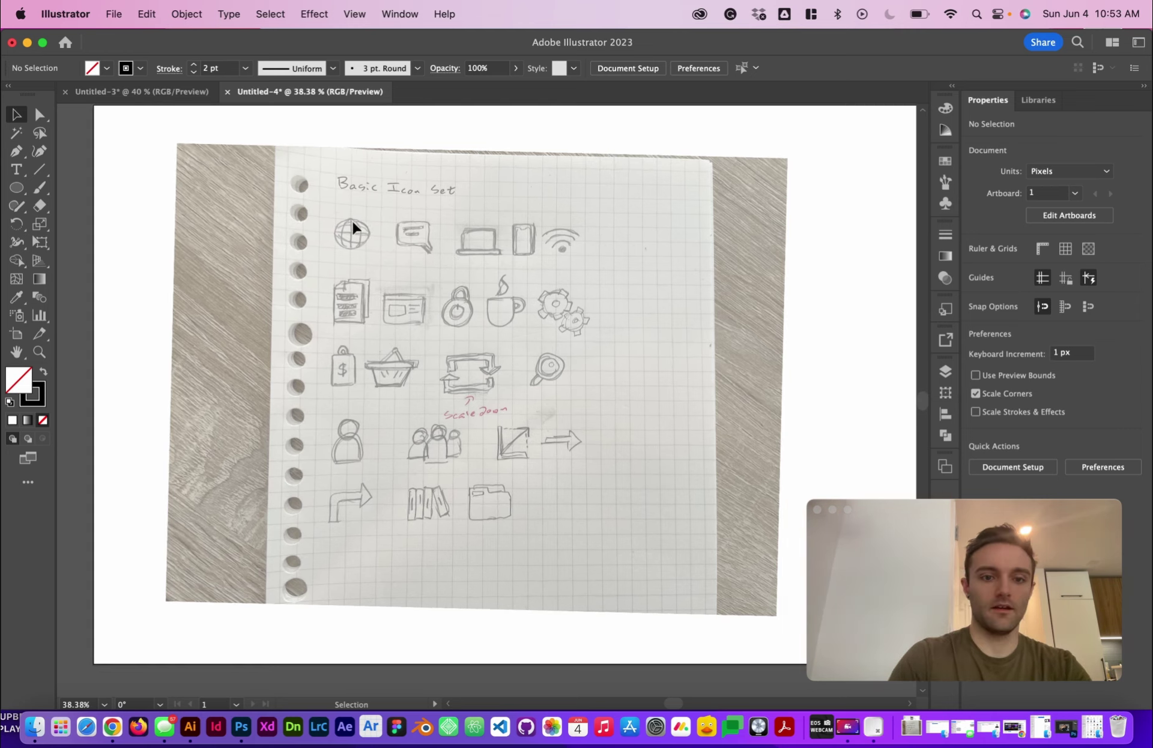
pyautogui.scroll(5, 352, 219)
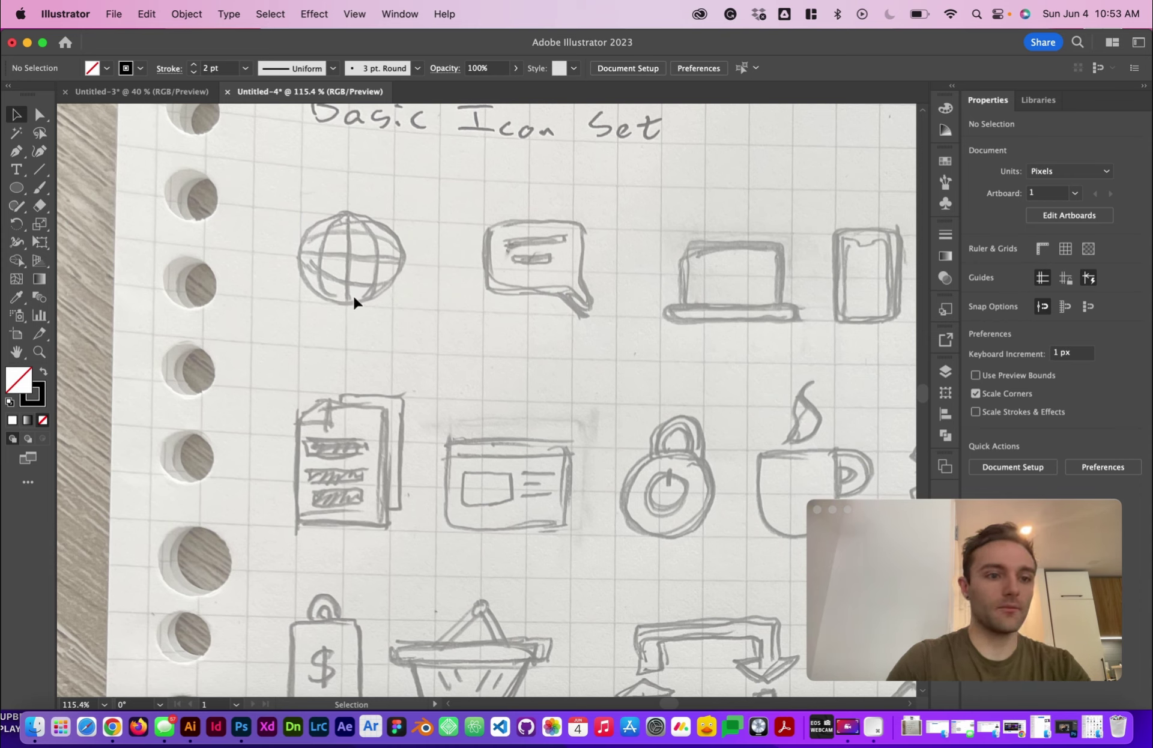
pyautogui.press('l')
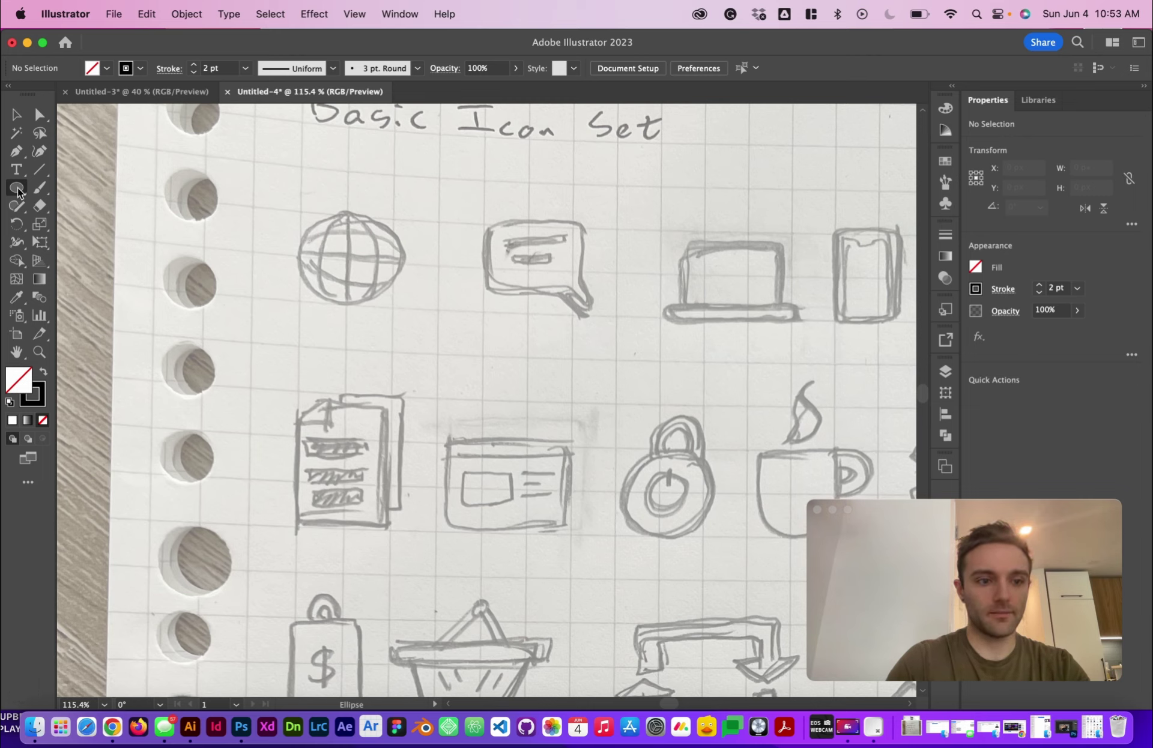
pyautogui.moveTo(302, 210); pyautogui.dragTo(395, 312)
pyautogui.press('v')
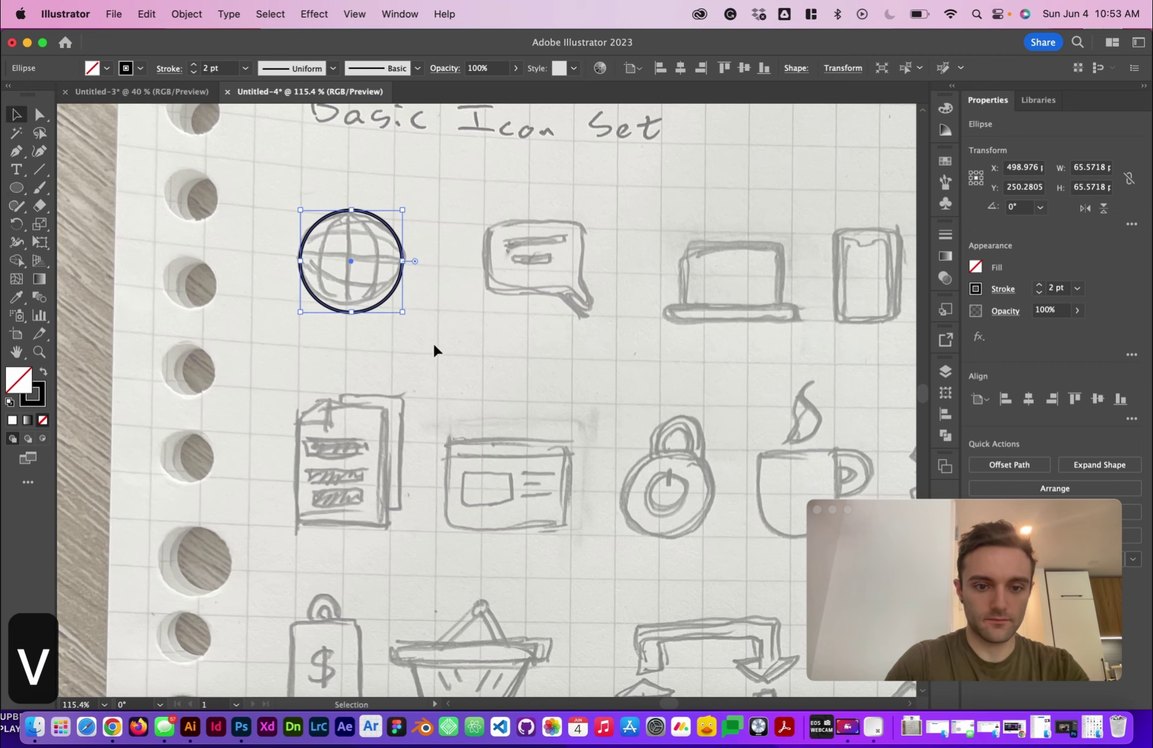
pyautogui.click(434, 342)
# Step: Draw a horizontal and a vertical line through the circle's centre, each spanning its full diameter
pyautogui.scroll(5, 373, 225)
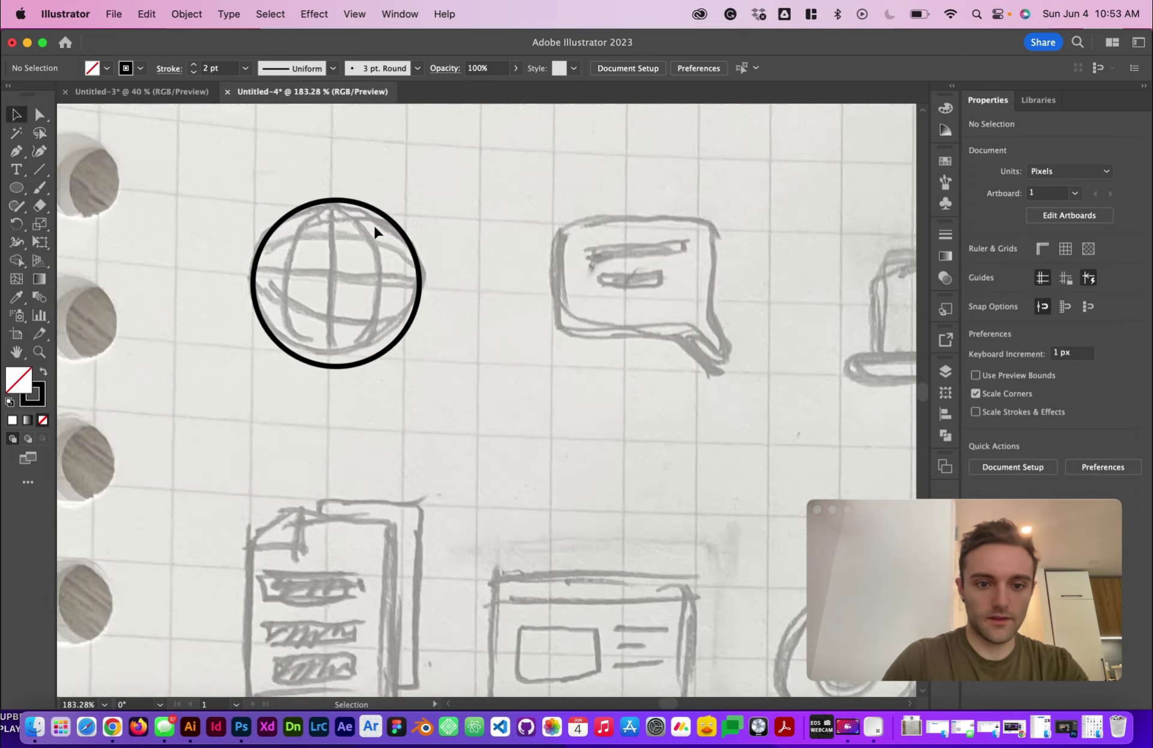
pyautogui.hscroll(-3, 374, 225)
pyautogui.hscroll(-1, 373, 224)
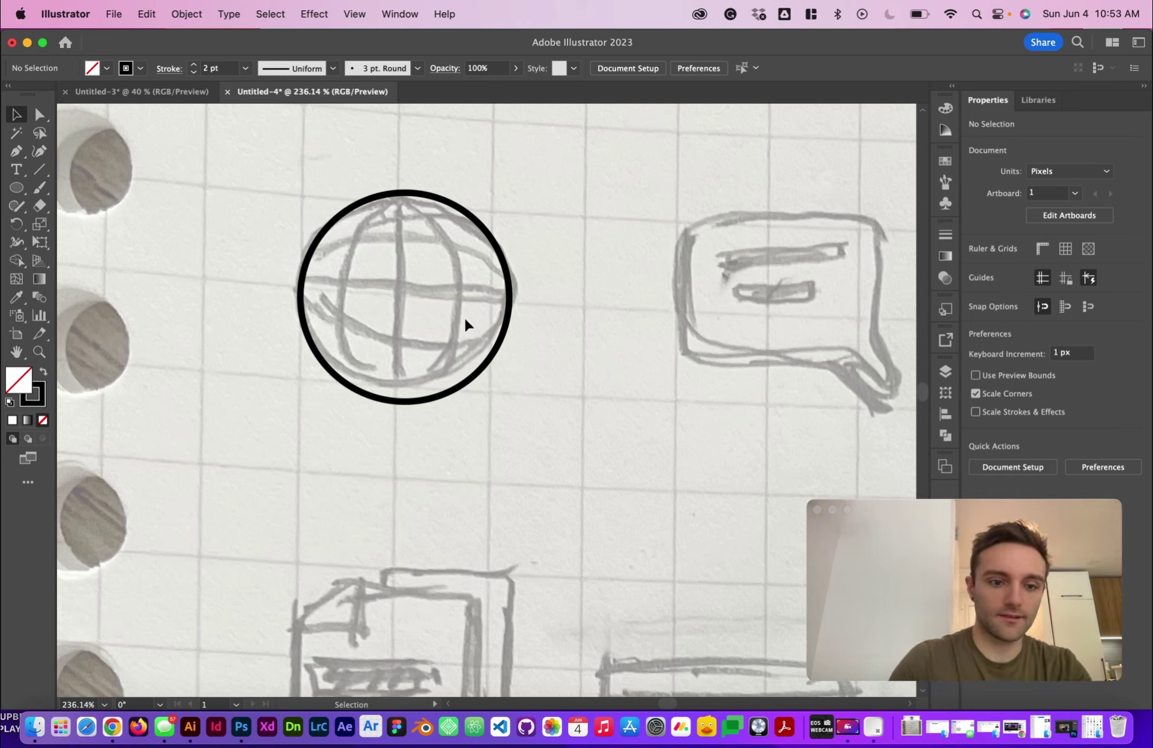
pyautogui.press('\\')
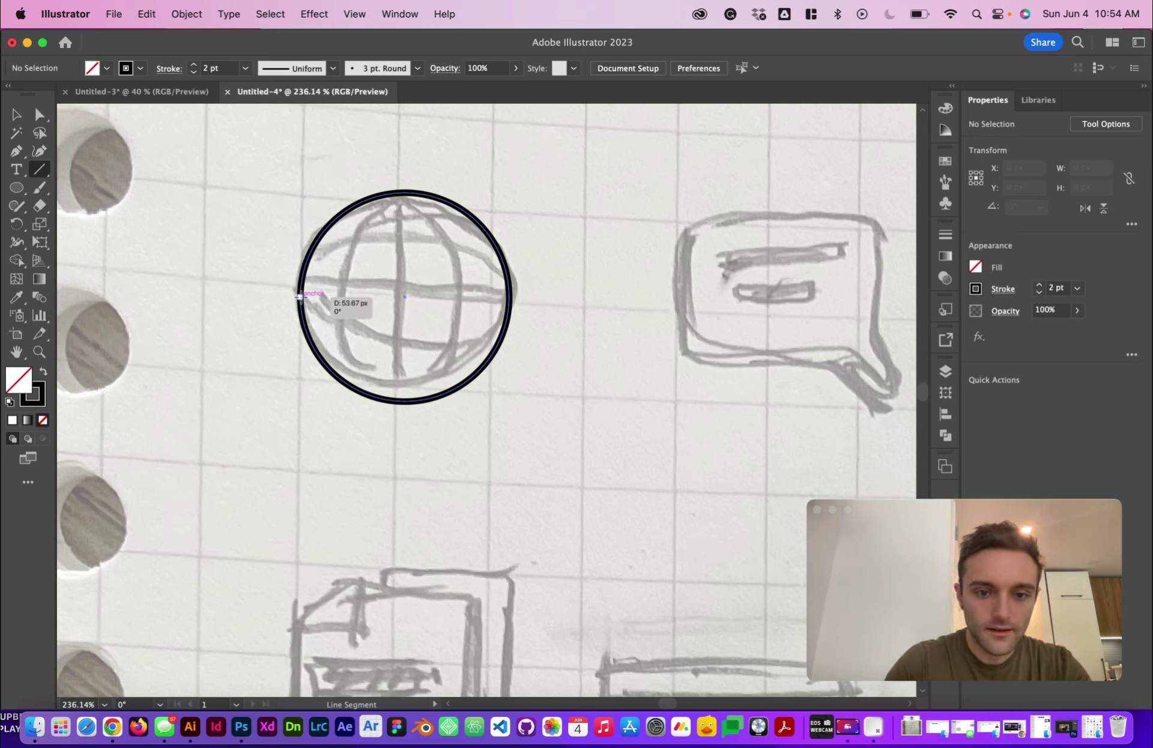
pyautogui.moveTo(299, 297); pyautogui.dragTo(509, 296)
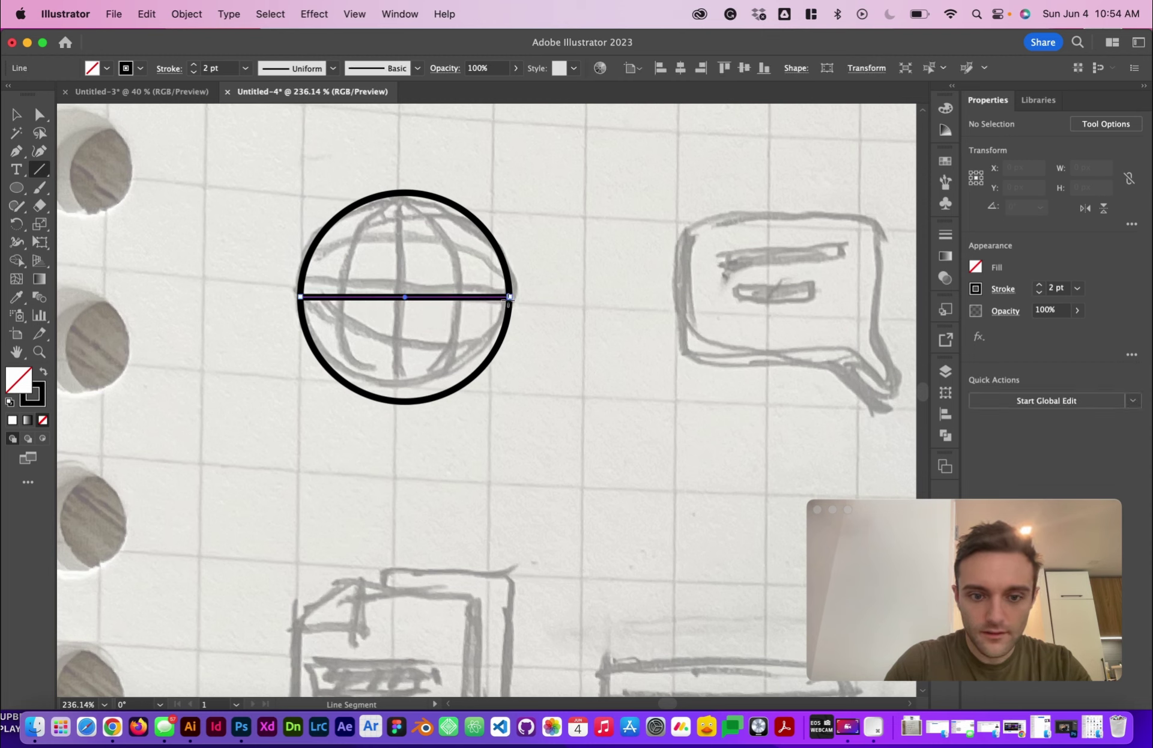
pyautogui.moveTo(405, 193); pyautogui.dragTo(405, 403)
pyautogui.press('v')
pyautogui.click(522, 362)
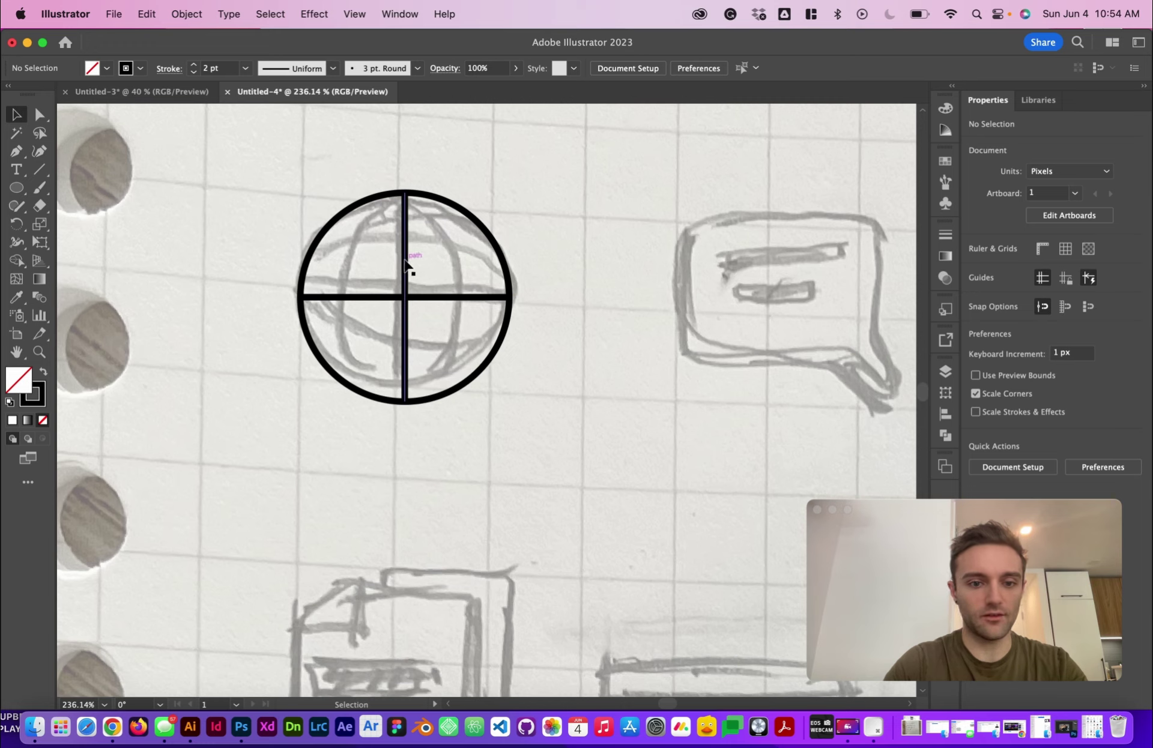
# Step: Place copies of the vertical centre line on both sides of it, about 29 px apart from each other
pyautogui.moveTo(404, 262); pyautogui.dragTo(451, 276)
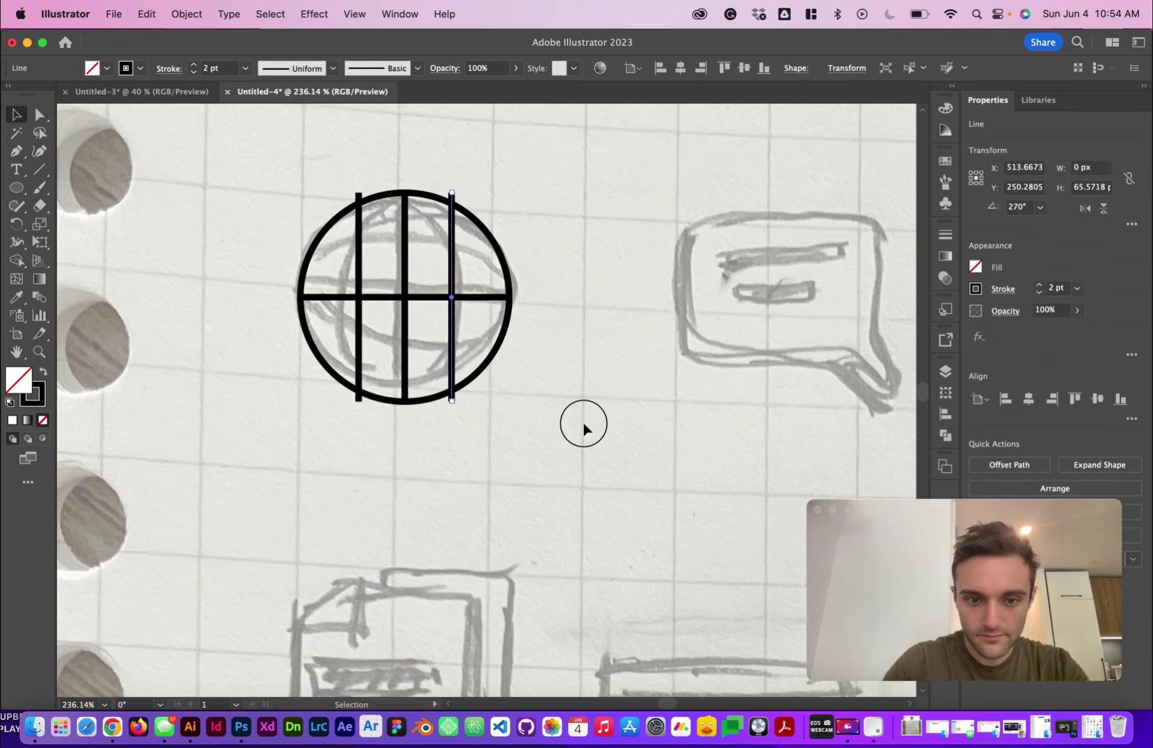
pyautogui.click(582, 422)
pyautogui.press('super+z')
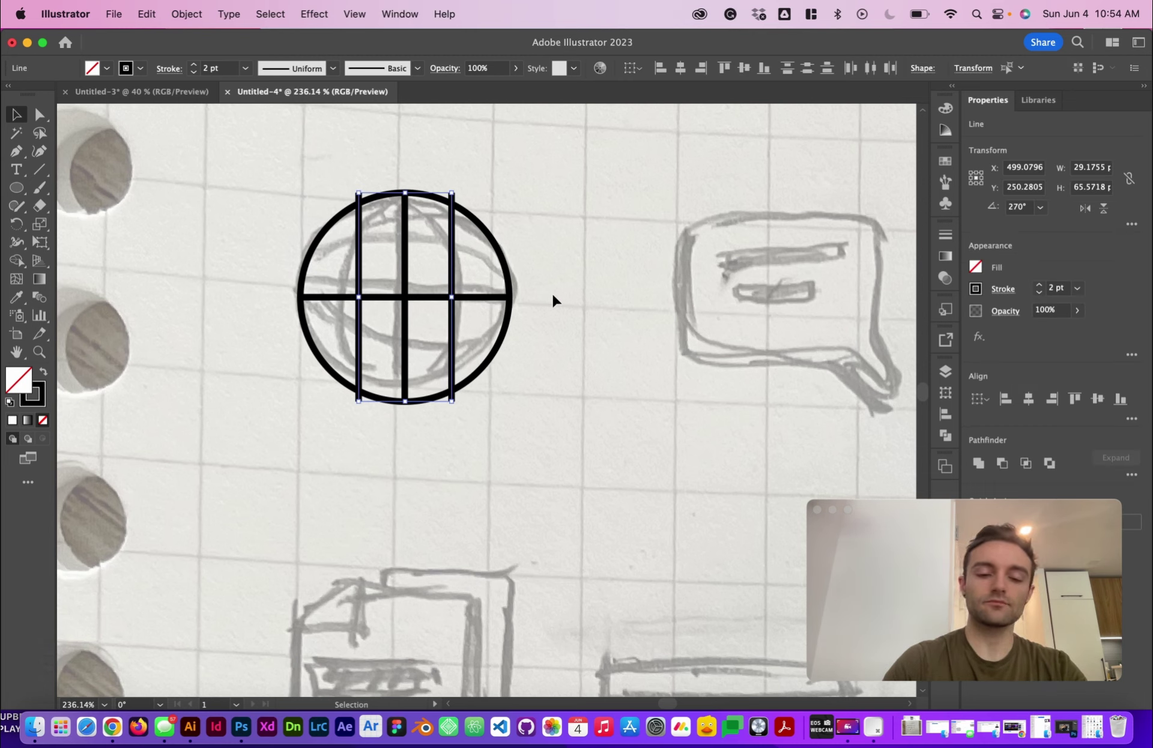
# Step: Copy the two outer vertical lines, paste them in place and rotate one pair 90° to form horizontal lines
pyautogui.click(459, 260)
pyautogui.click(451, 259)
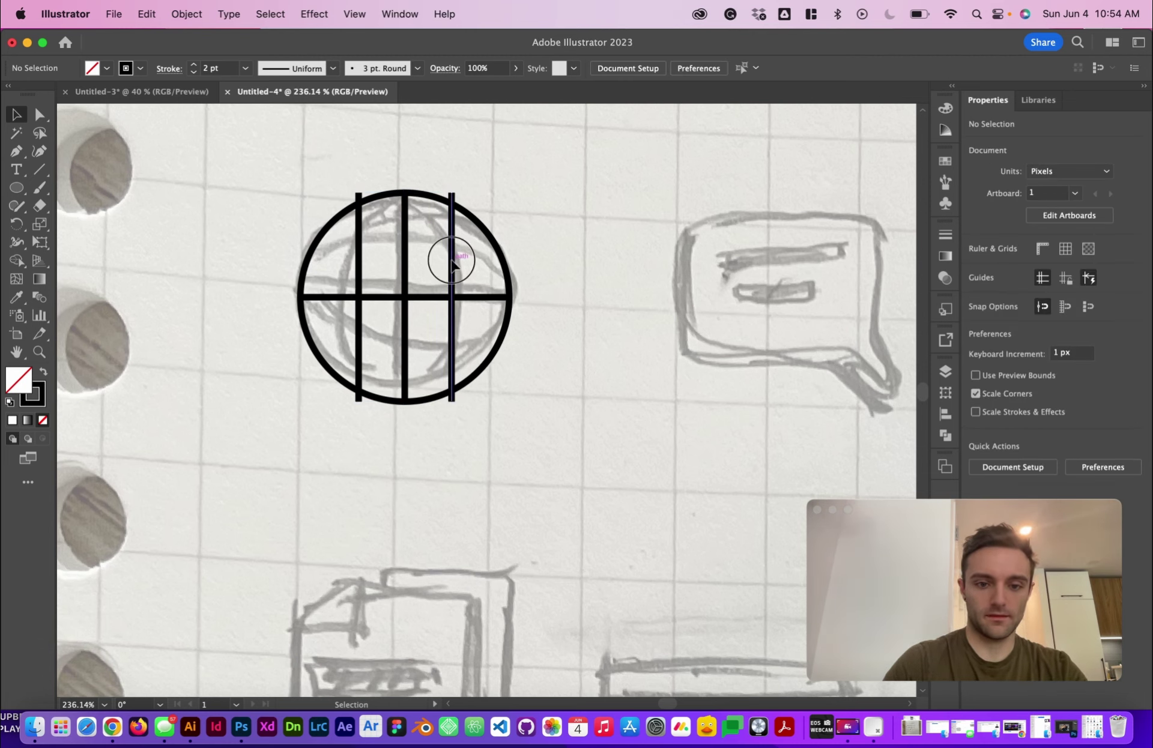
pyautogui.keyDown('shift'); pyautogui.click(361, 257); pyautogui.keyUp('shift')
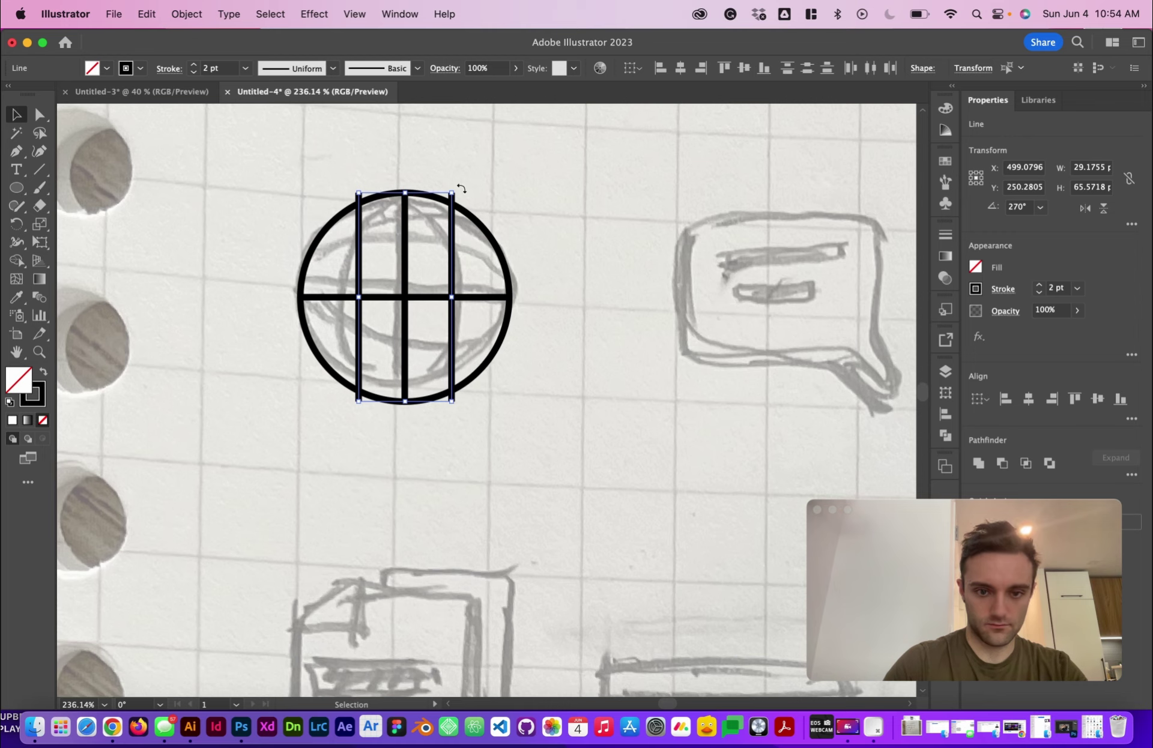
pyautogui.press('super+c')
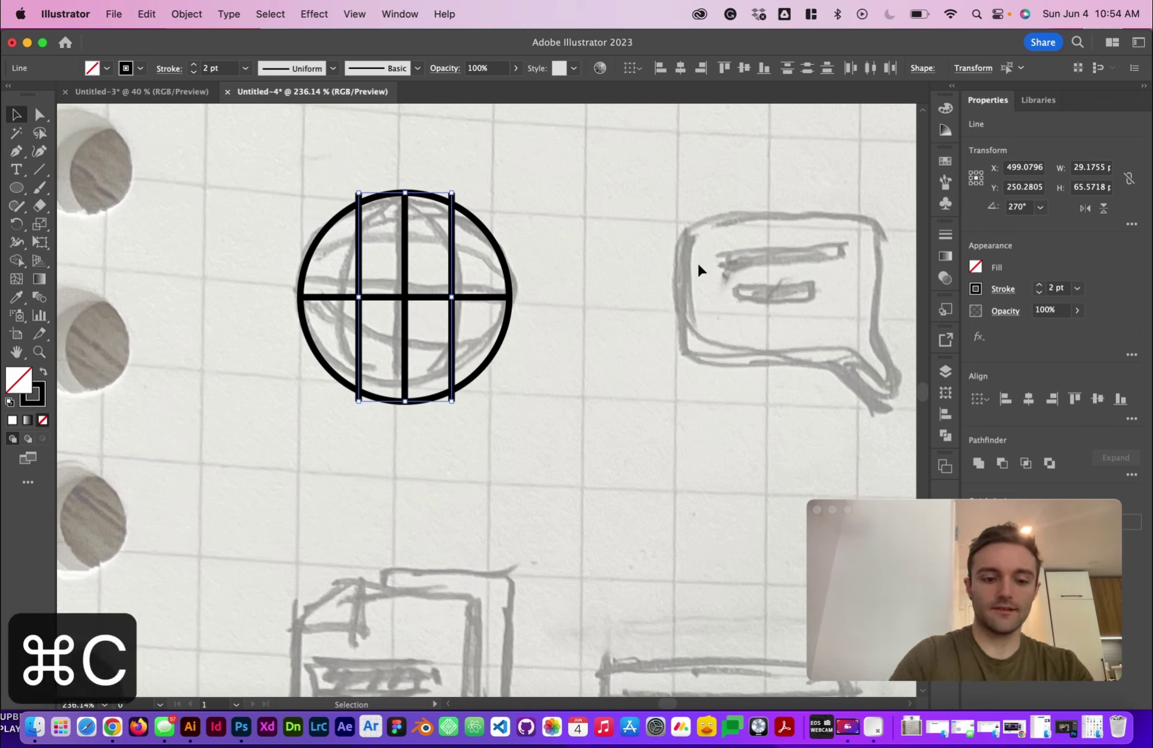
pyautogui.press('shift+super+v')
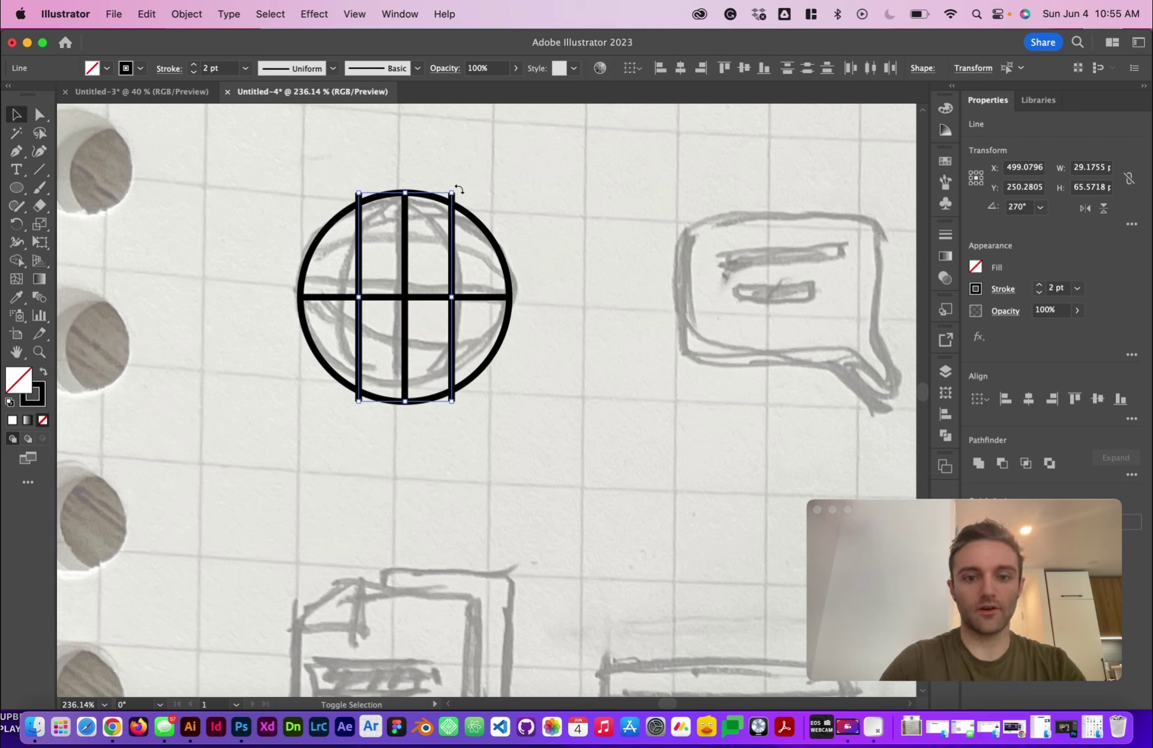
pyautogui.moveTo(459, 189); pyautogui.dragTo(524, 331)
pyautogui.click(563, 388)
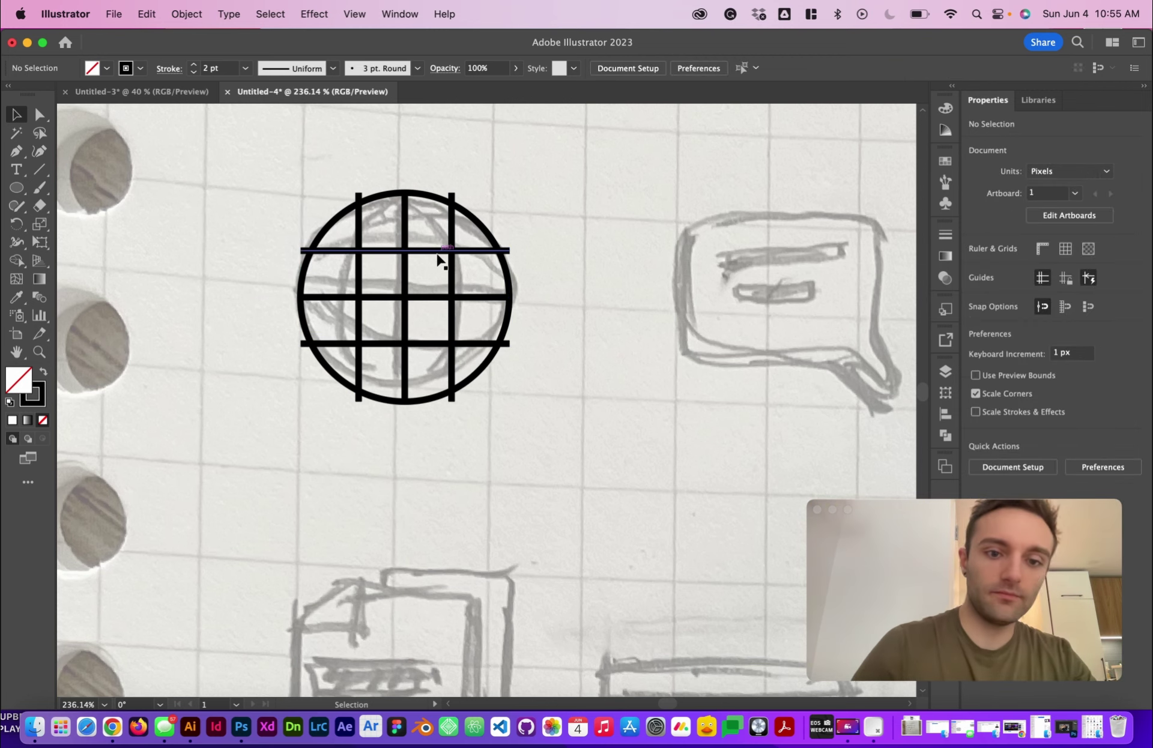
# Step: Bend the upper horizontal line upward at its midpoint with the Curvature tool into an arc about 5.6 px high
pyautogui.scroll(2, 437, 259)
pyautogui.scroll(2, 437, 259)
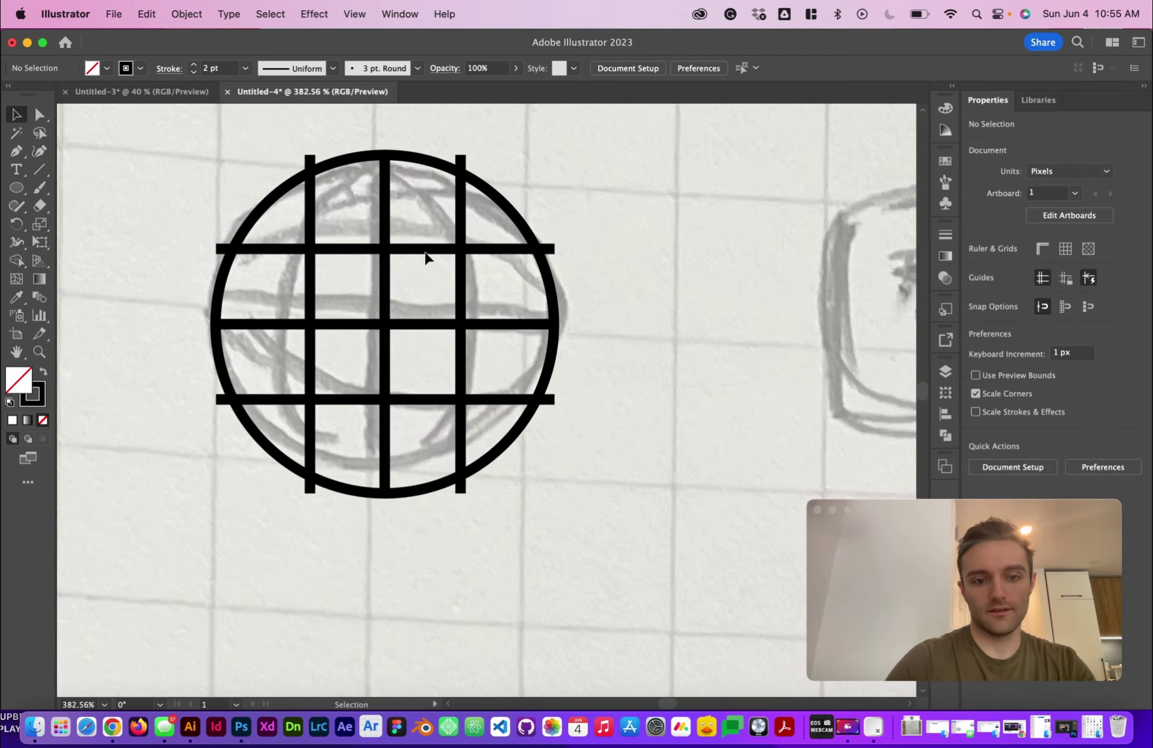
pyautogui.click(425, 250)
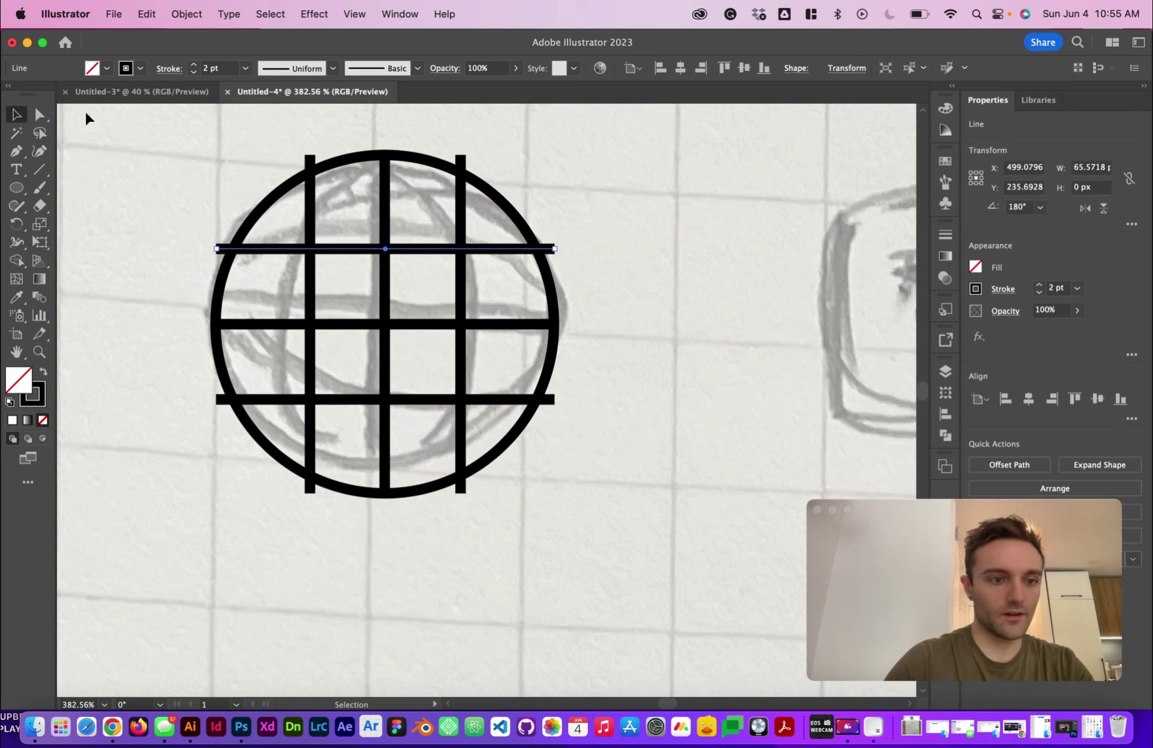
pyautogui.click(39, 151)
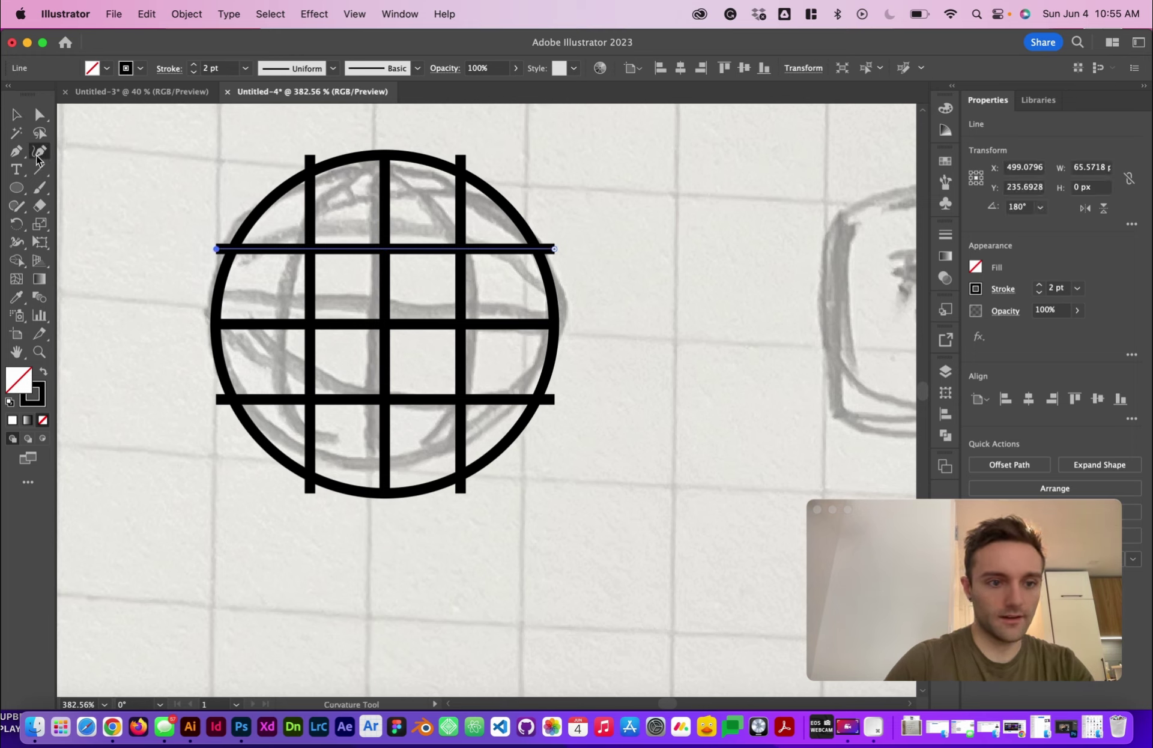
pyautogui.click(389, 252)
pyautogui.click(387, 250)
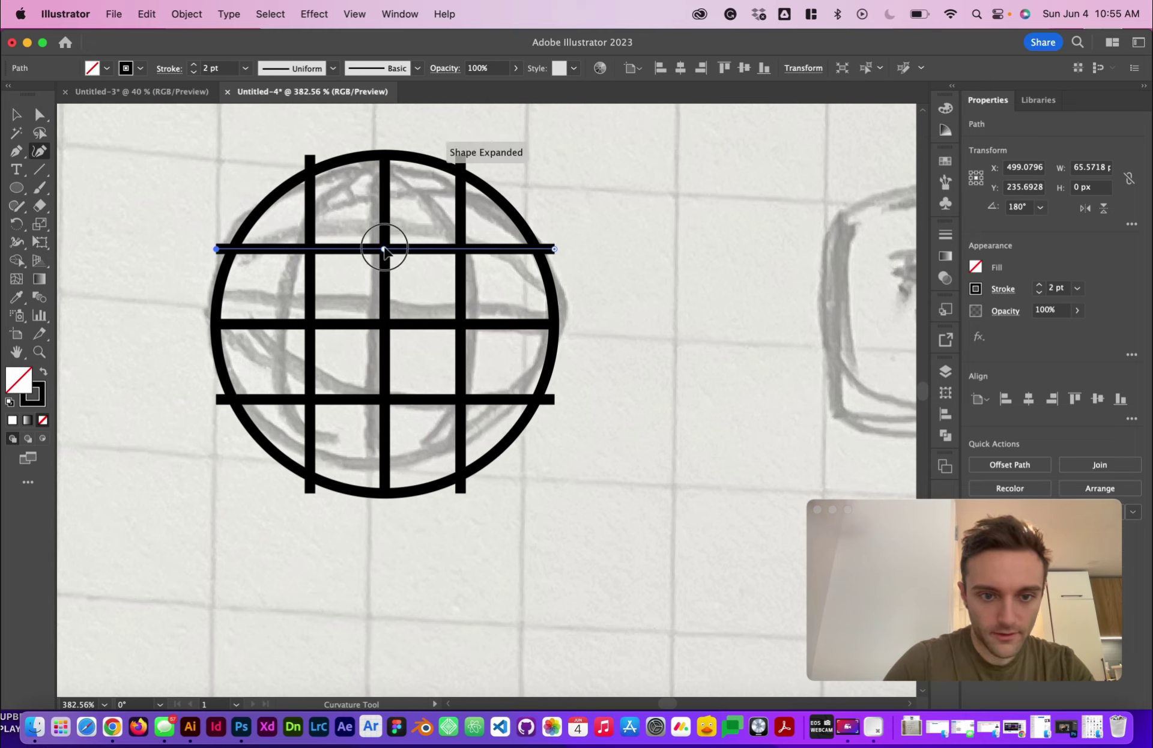
pyautogui.moveTo(384, 246); pyautogui.dragTo(385, 220)
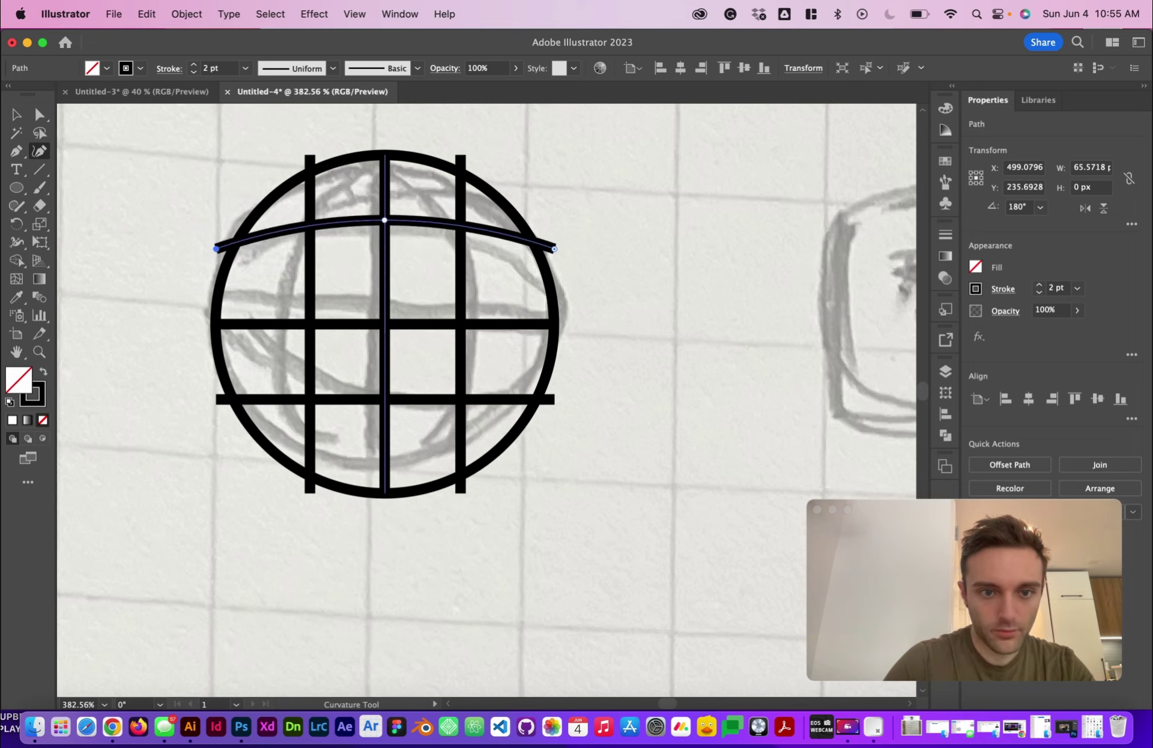
pyautogui.press('v')
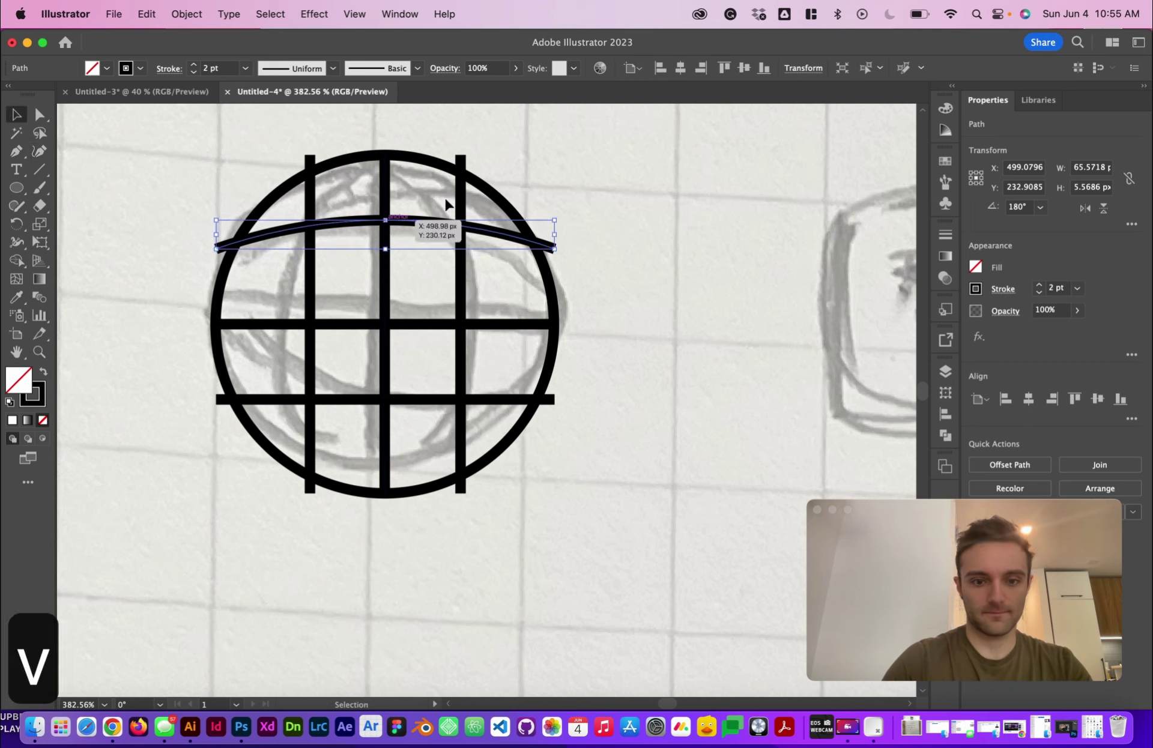
pyautogui.click(435, 231)
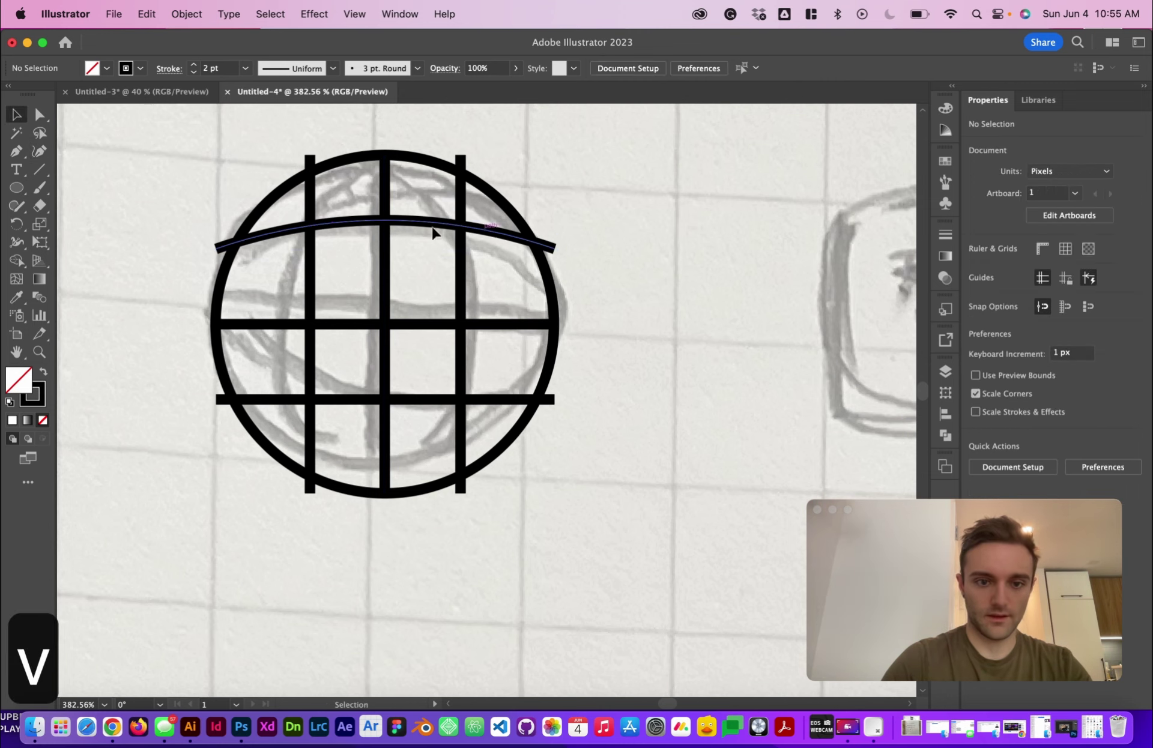
# Step: Replace the lower straight horizontal line with a copy of the upper arc flipped vertically
pyautogui.click(440, 401)
pyautogui.press('BackSpace')
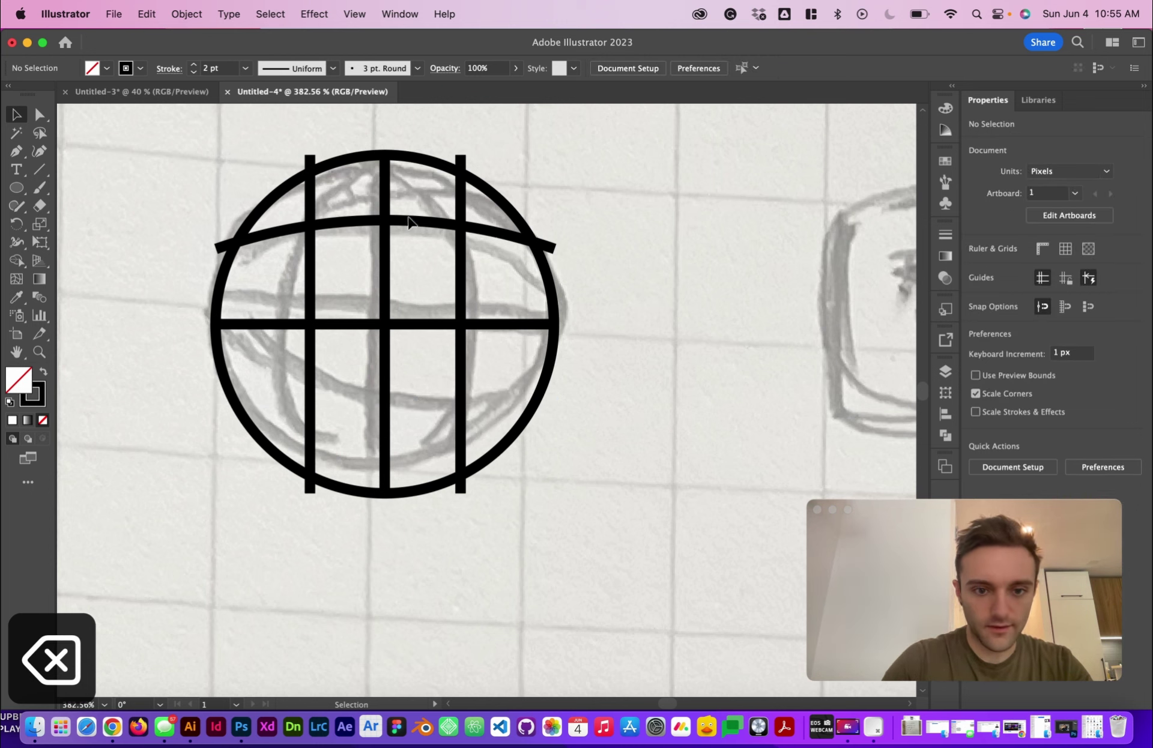
pyautogui.click(408, 222)
pyautogui.moveTo(412, 226); pyautogui.dragTo(418, 401)
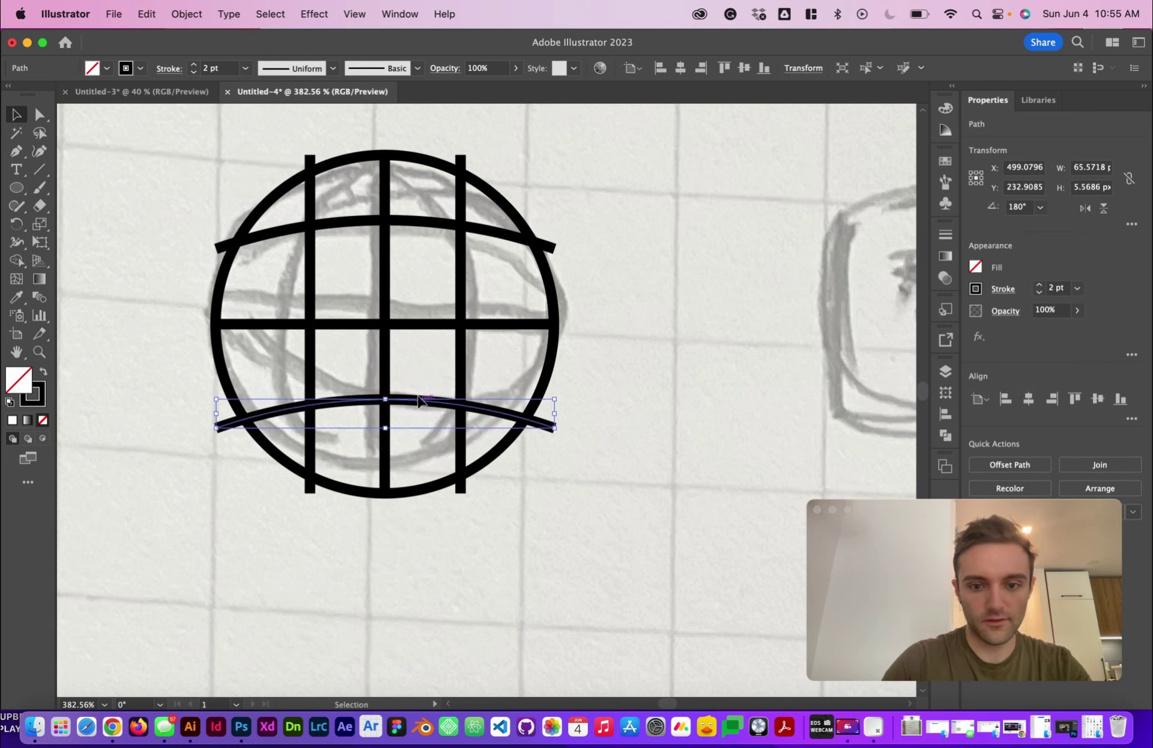
pyautogui.click(1103, 210)
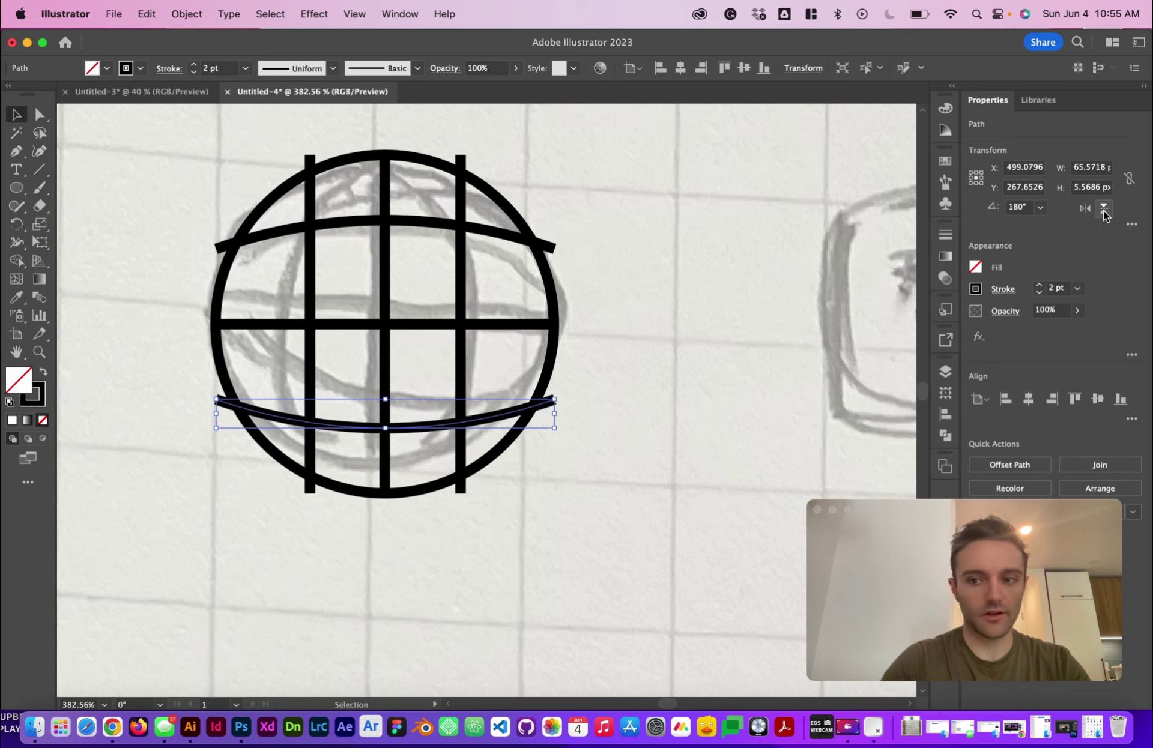
pyautogui.click(751, 306)
# Step: Move the upper and lower arcs slightly closer to the globe's horizontal centre line
pyautogui.moveTo(420, 424); pyautogui.dragTo(424, 414)
pyautogui.moveTo(417, 228); pyautogui.dragTo(418, 243)
pyautogui.click(599, 295)
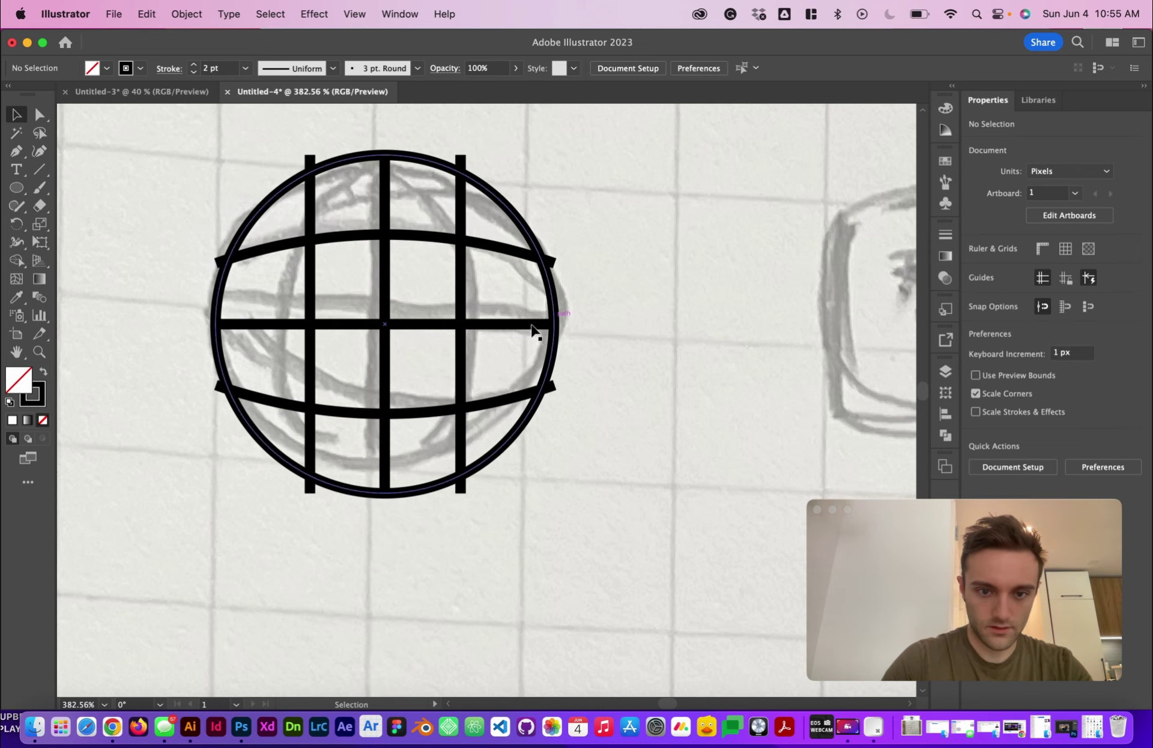
# Step: Delete the two straight vertical lines on either side of the globe's central vertical line
pyautogui.click(460, 282)
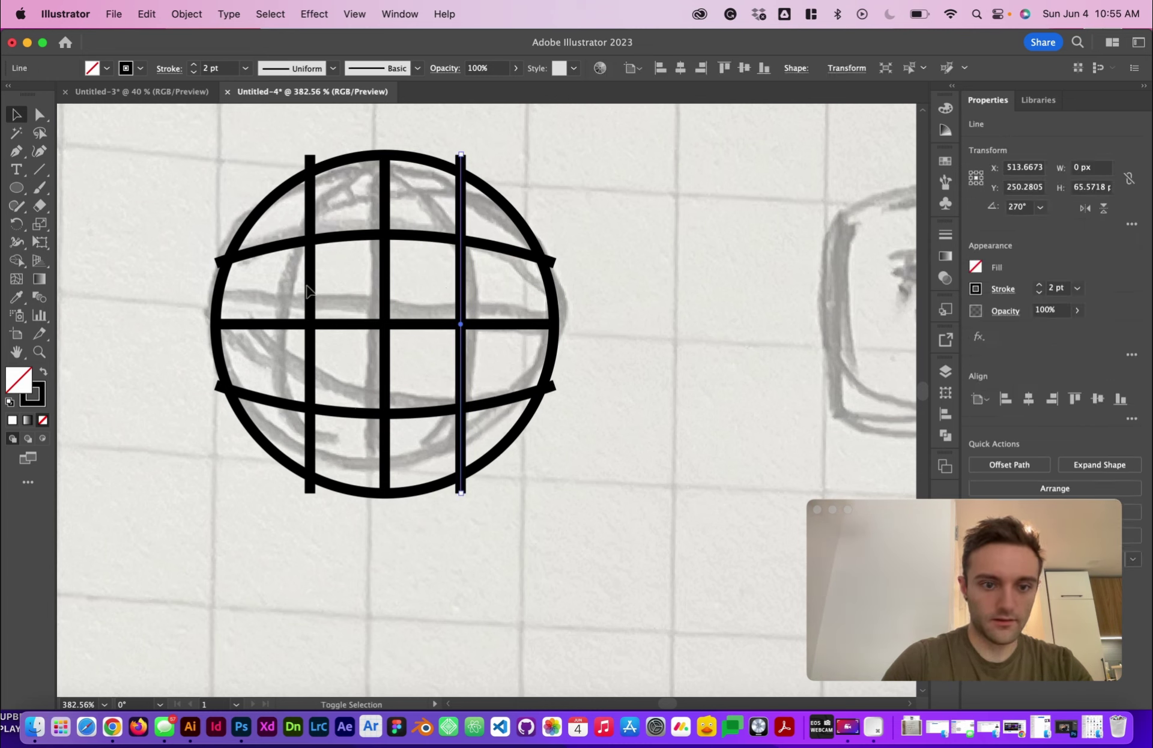
pyautogui.keyDown('shift'); pyautogui.click(310, 290); pyautogui.keyUp('shift')
pyautogui.press('BackSpace')
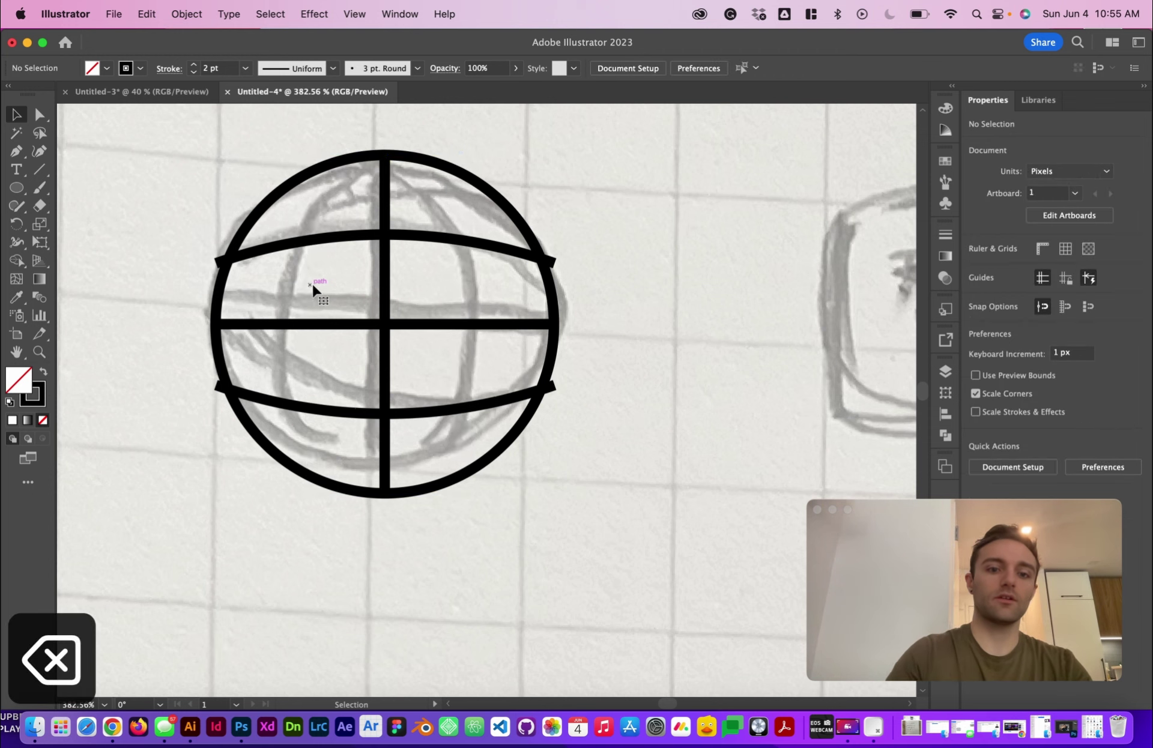
# Step: Group the upper and lower arcs and align the group to the circle's vertical centre
pyautogui.click(350, 237)
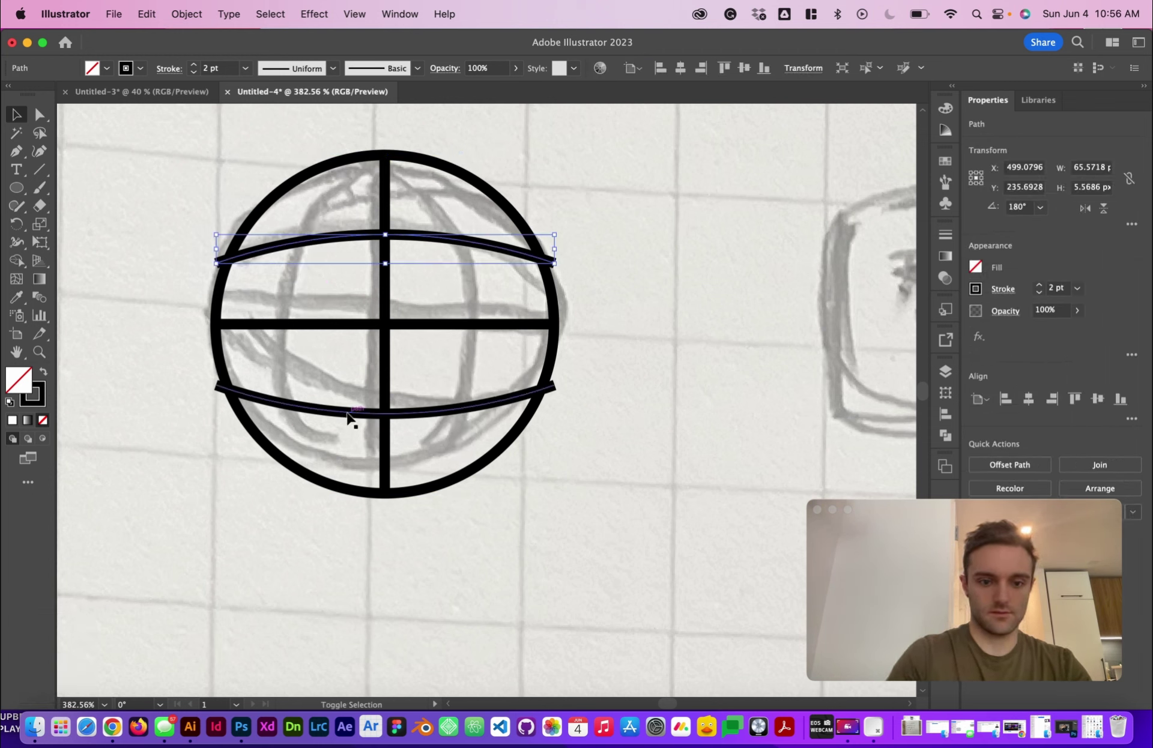
pyautogui.keyDown('shift'); pyautogui.click(350, 415); pyautogui.keyUp('shift')
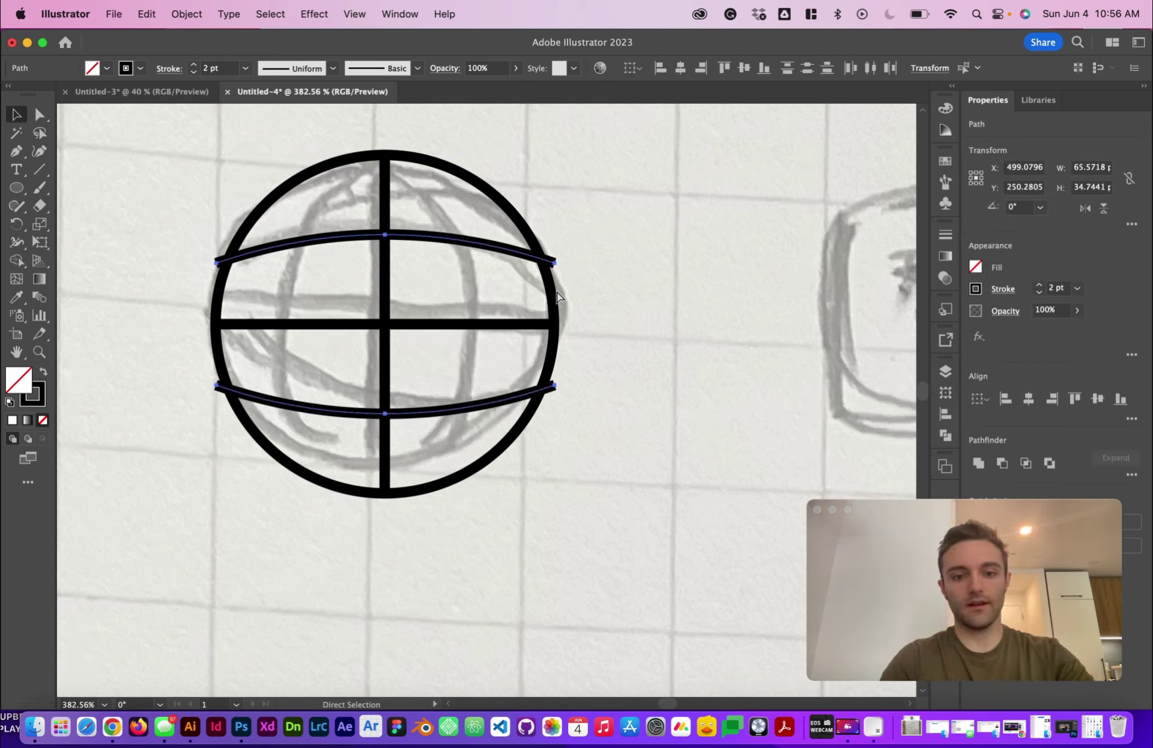
pyautogui.press('super+g')
pyautogui.keyDown('shift'); pyautogui.click(491, 196); pyautogui.keyUp('shift')
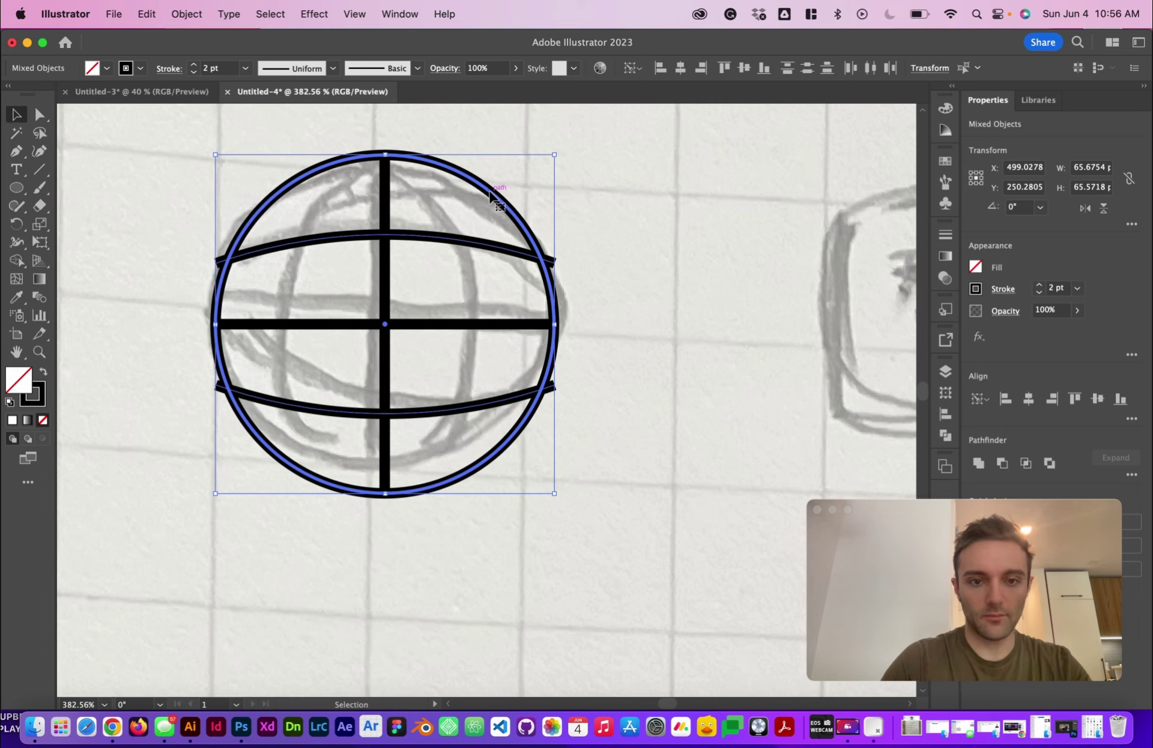
pyautogui.click(1099, 400)
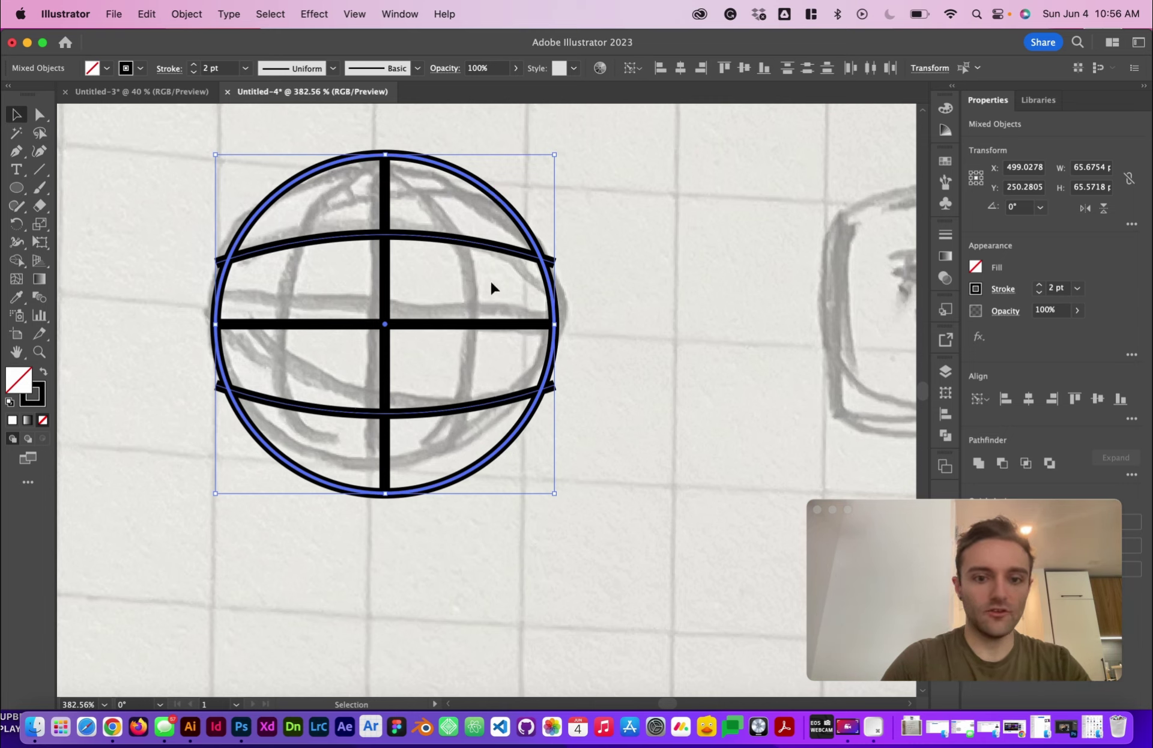
pyautogui.click(647, 298)
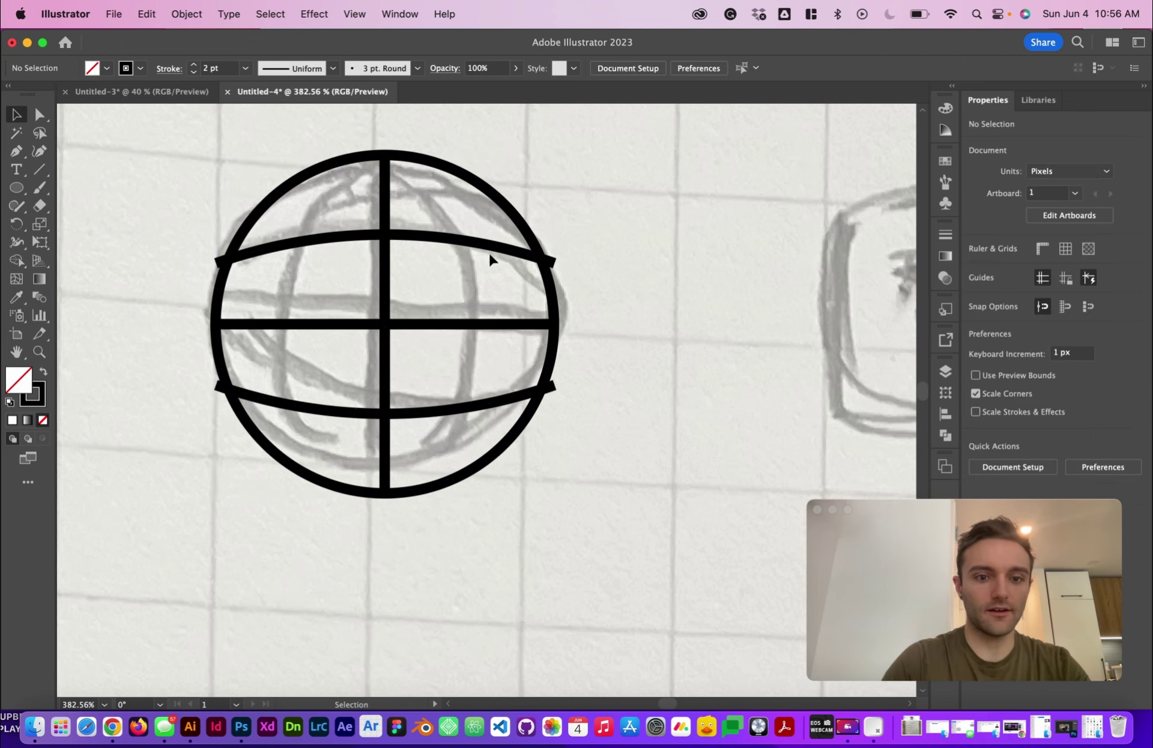
# Step: Copy the arc group, paste it in place and rotate the copy 90° to form two curved vertical lines
pyautogui.click(479, 242)
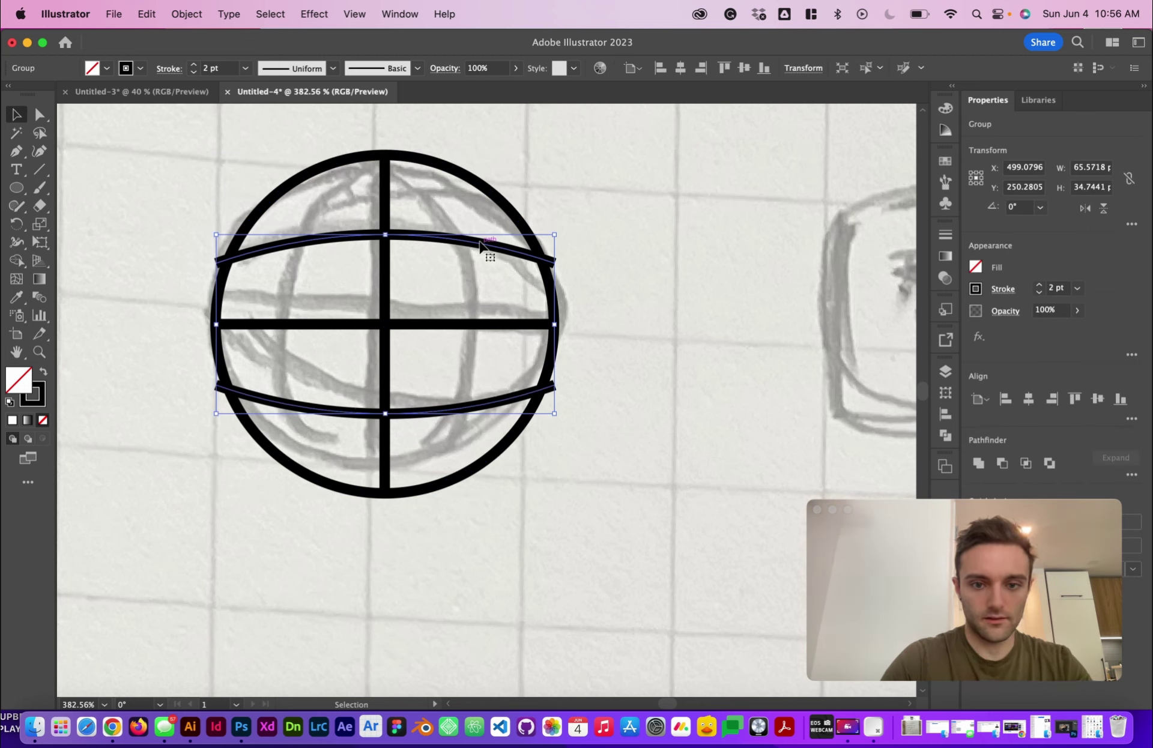
pyautogui.press('super+c')
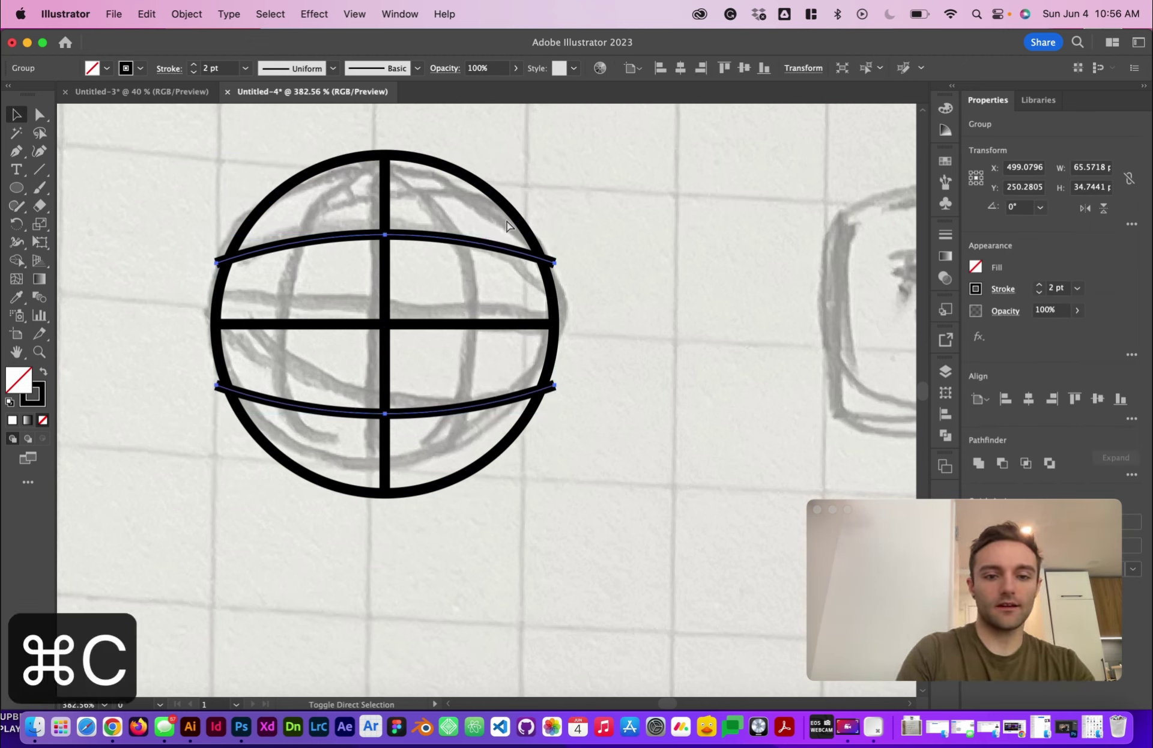
pyautogui.press('shift+super+v')
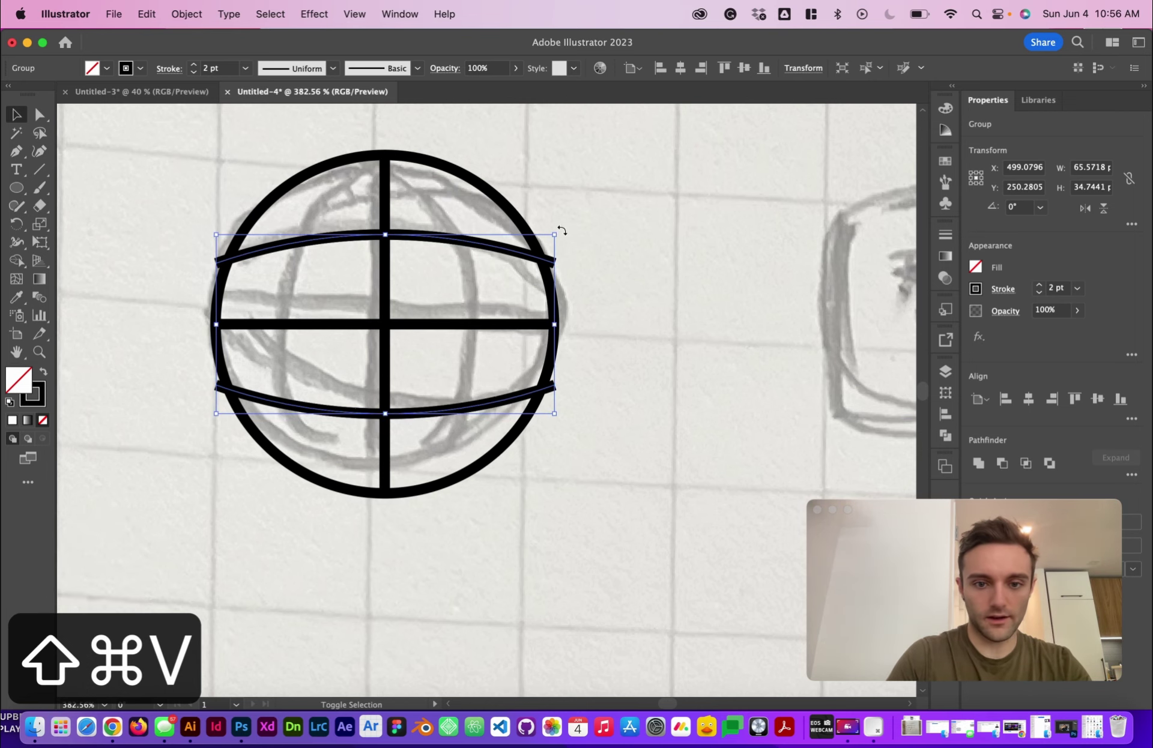
pyautogui.moveTo(562, 230); pyautogui.dragTo(440, 441)
pyautogui.click(532, 451)
pyautogui.keyDown('alt'); pyautogui.scroll(-5, 534, 453); pyautogui.keyUp('alt')
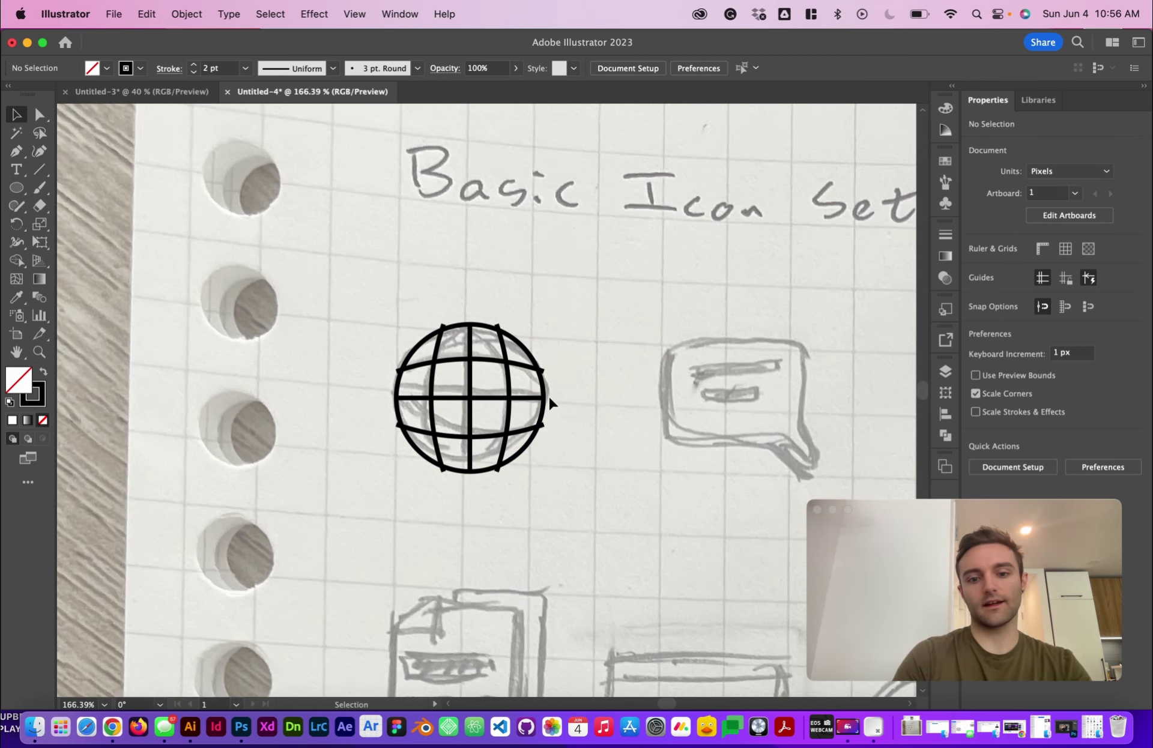
# Step: Add an anchor point on the left vertical arc where its lower end crosses the circle
pyautogui.keyDown('alt'); pyautogui.scroll(5, 550, 403); pyautogui.keyUp('alt')
pyautogui.hscroll(-2, 550, 402)
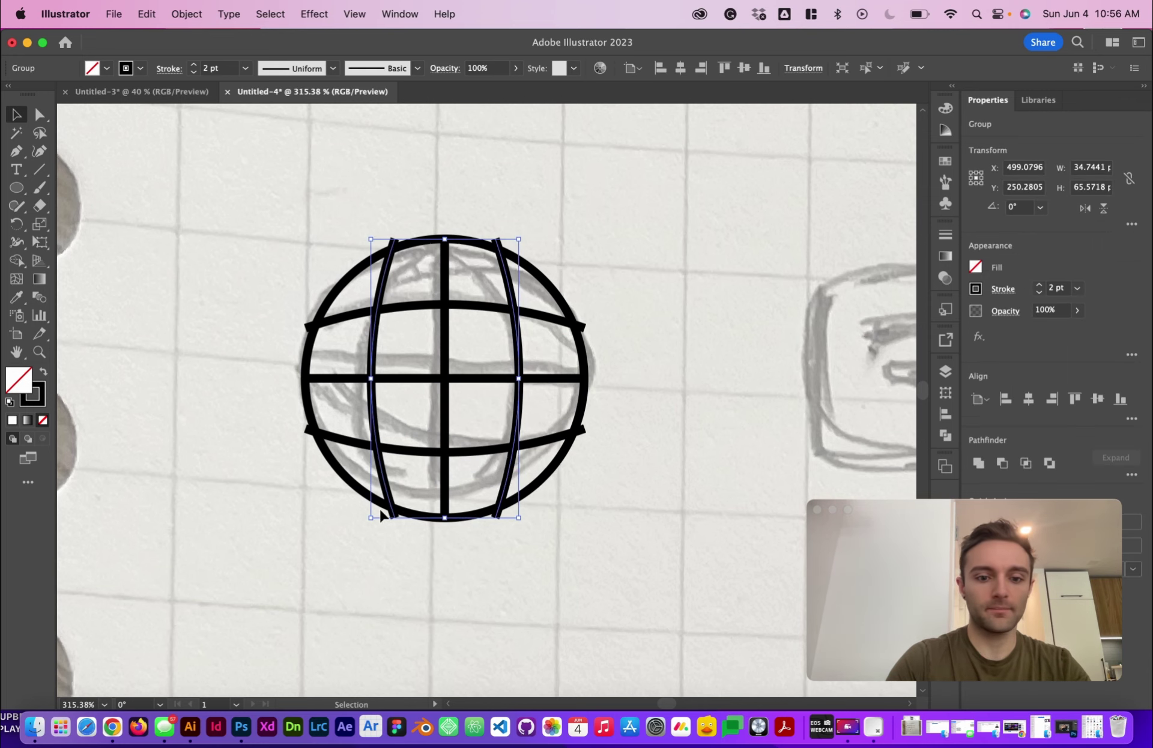
pyautogui.scroll(5, 430, 499)
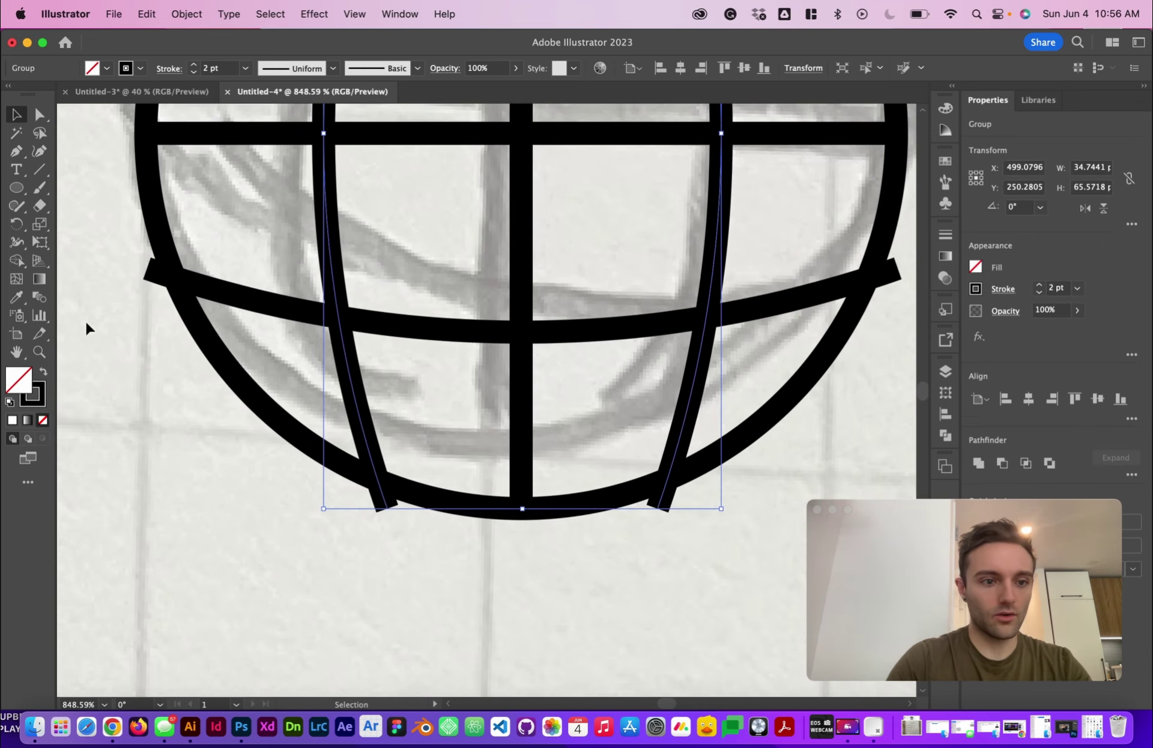
pyautogui.scroll(3, 85, 320)
pyautogui.click(17, 152)
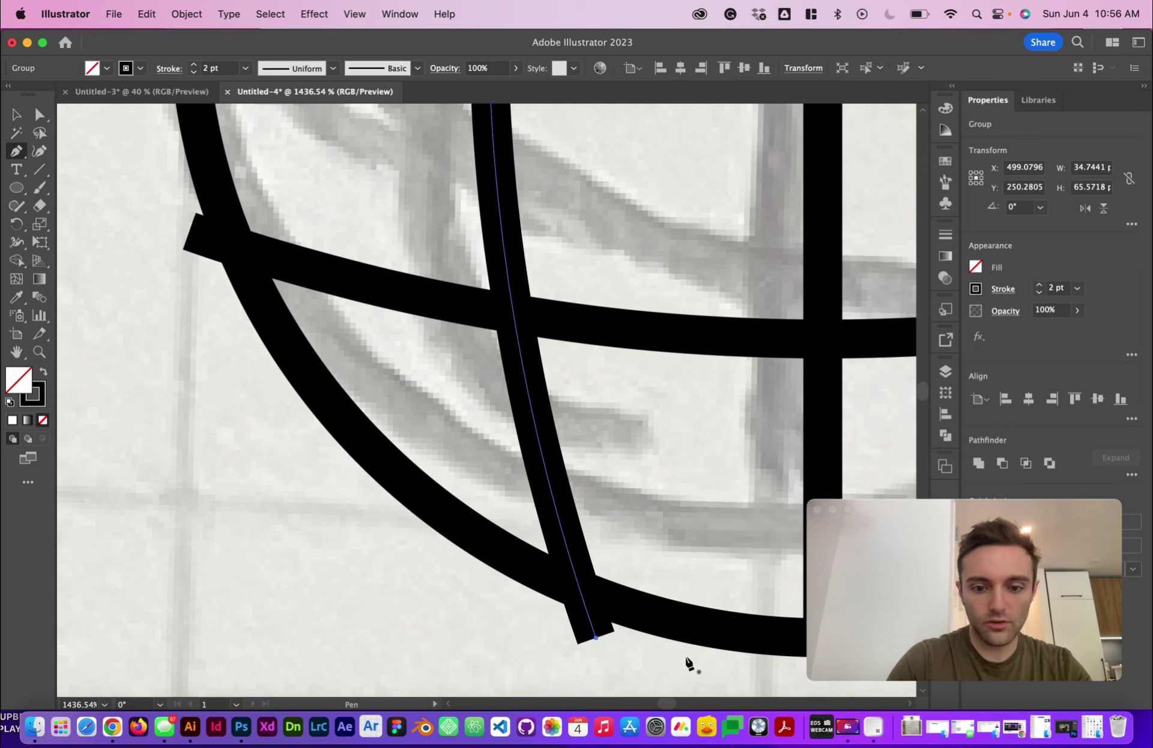
pyautogui.click(579, 593)
pyautogui.hscroll(8, 643, 663)
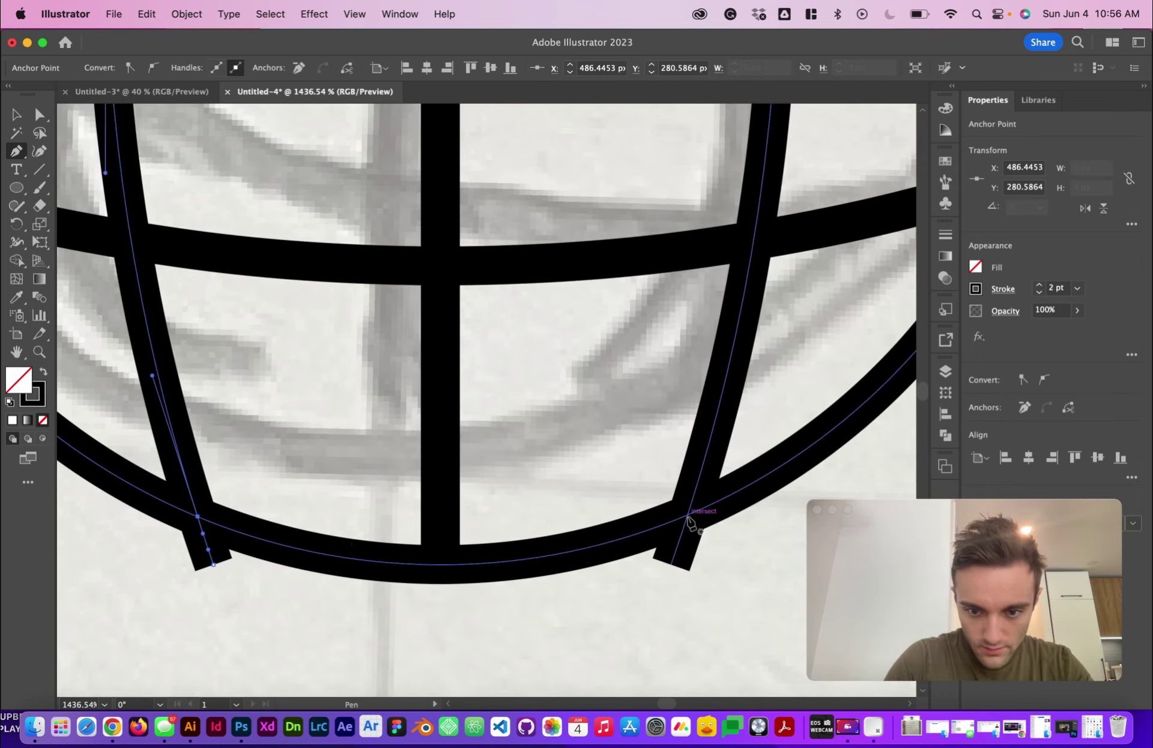
pyautogui.click(679, 519)
pyautogui.scroll(-5, 546, 545)
pyautogui.scroll(5, 544, 545)
pyautogui.press('cmd+z')
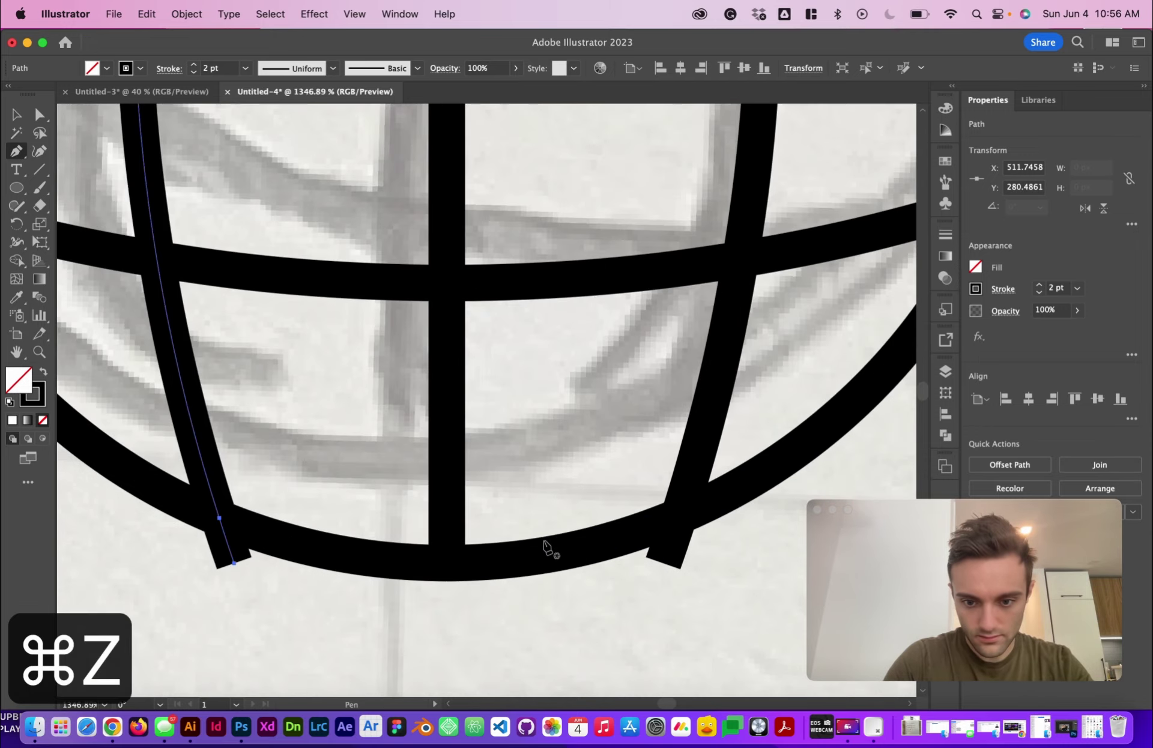
pyautogui.press('c')
pyautogui.click(697, 449)
# Step: Select the vertical arcs and add an anchor point where the right one's lower end crosses the circle
pyautogui.press('v')
pyautogui.click(697, 454)
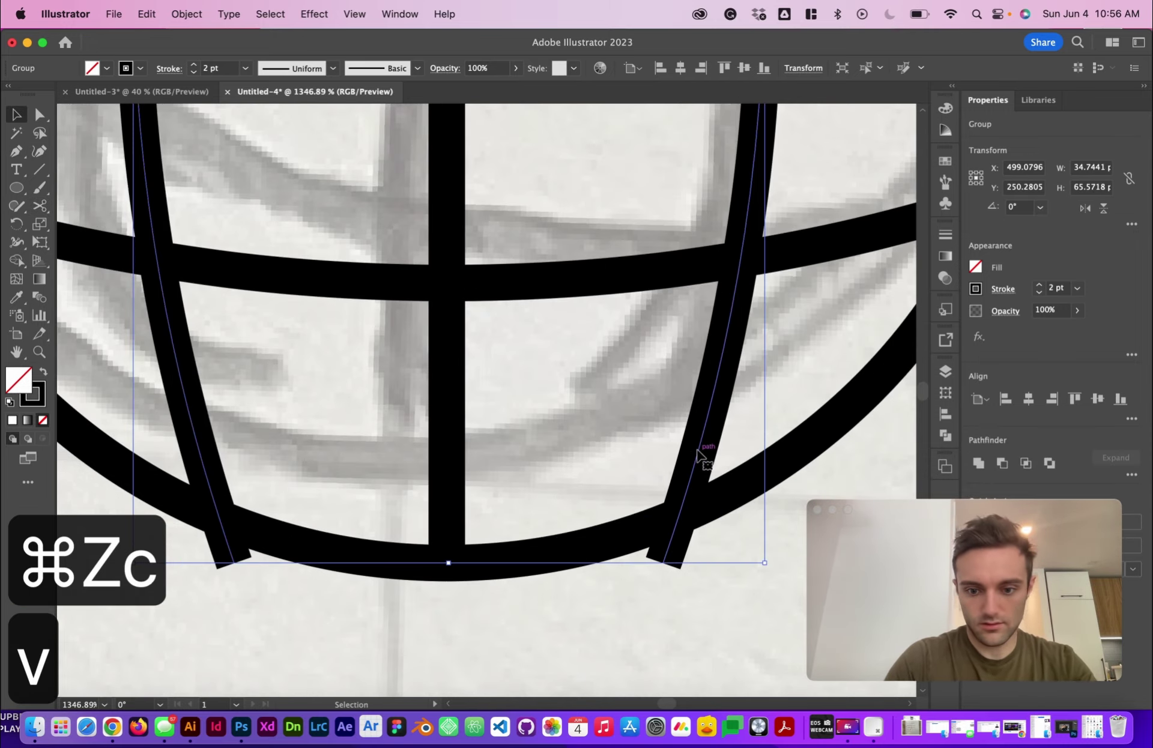
pyautogui.press('p')
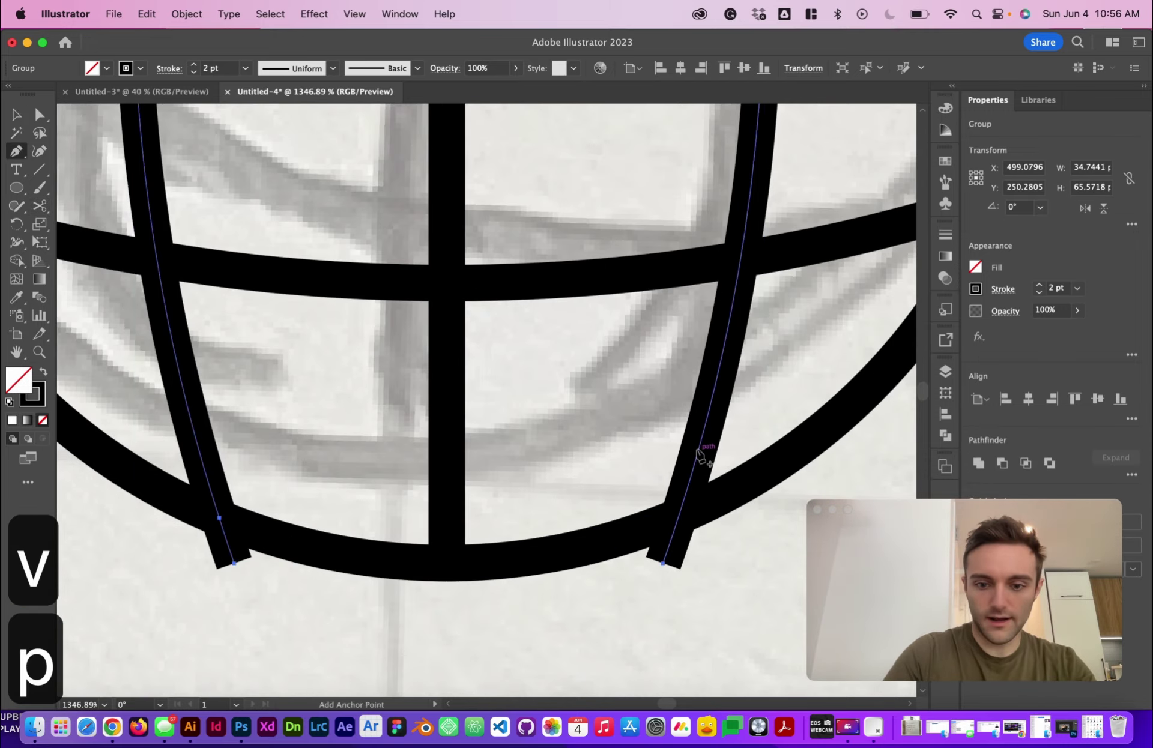
pyautogui.click(683, 518)
pyautogui.scroll(-5, 709, 457)
pyautogui.scroll(3, 709, 456)
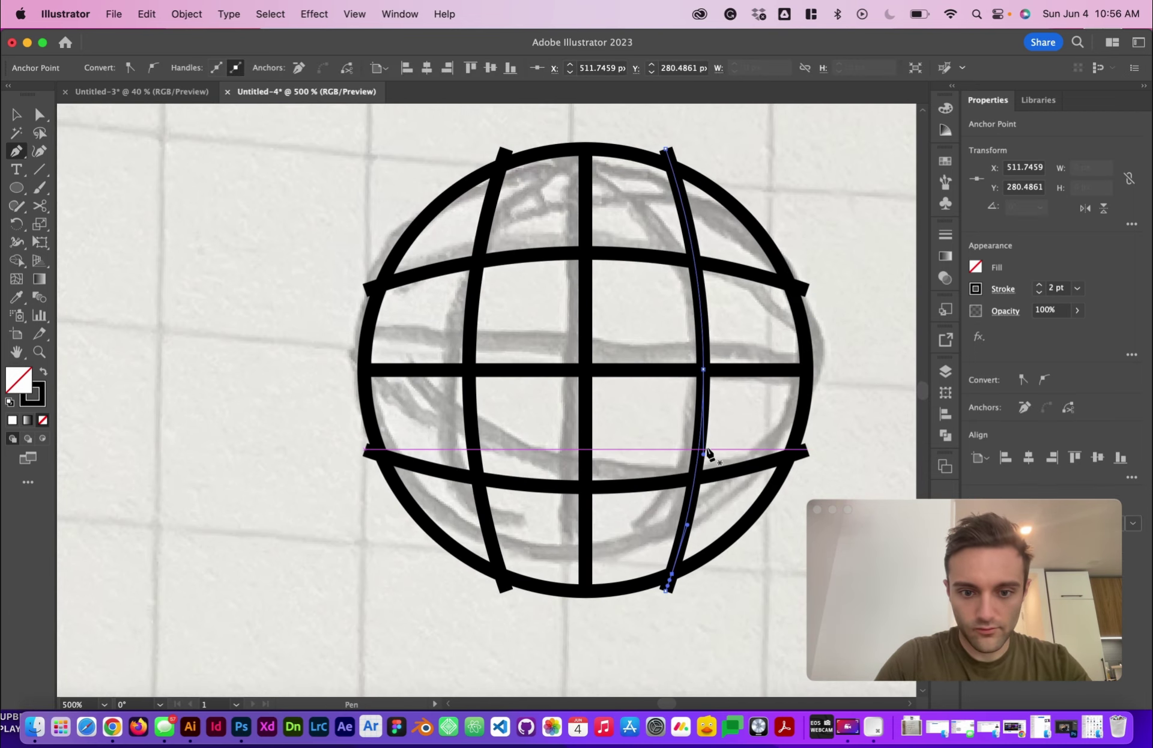
# Step: Select the horizontal arcs and add anchor points where their right ends cross the circle
pyautogui.press('v')
pyautogui.hscroll(5, 709, 458)
pyautogui.click(585, 474)
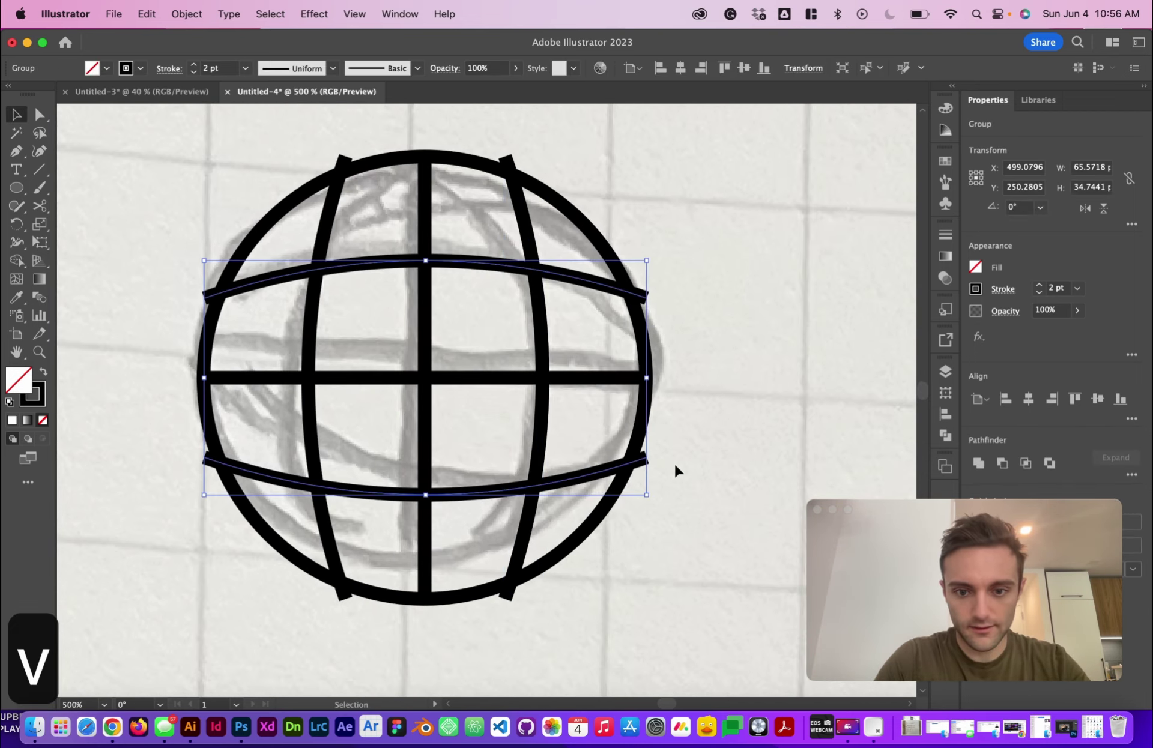
pyautogui.scroll(5, 674, 462)
pyautogui.press('p')
pyautogui.click(528, 461)
pyautogui.press('v')
pyautogui.scroll(3, 567, 244)
pyautogui.press('p')
pyautogui.scroll(-5, 567, 243)
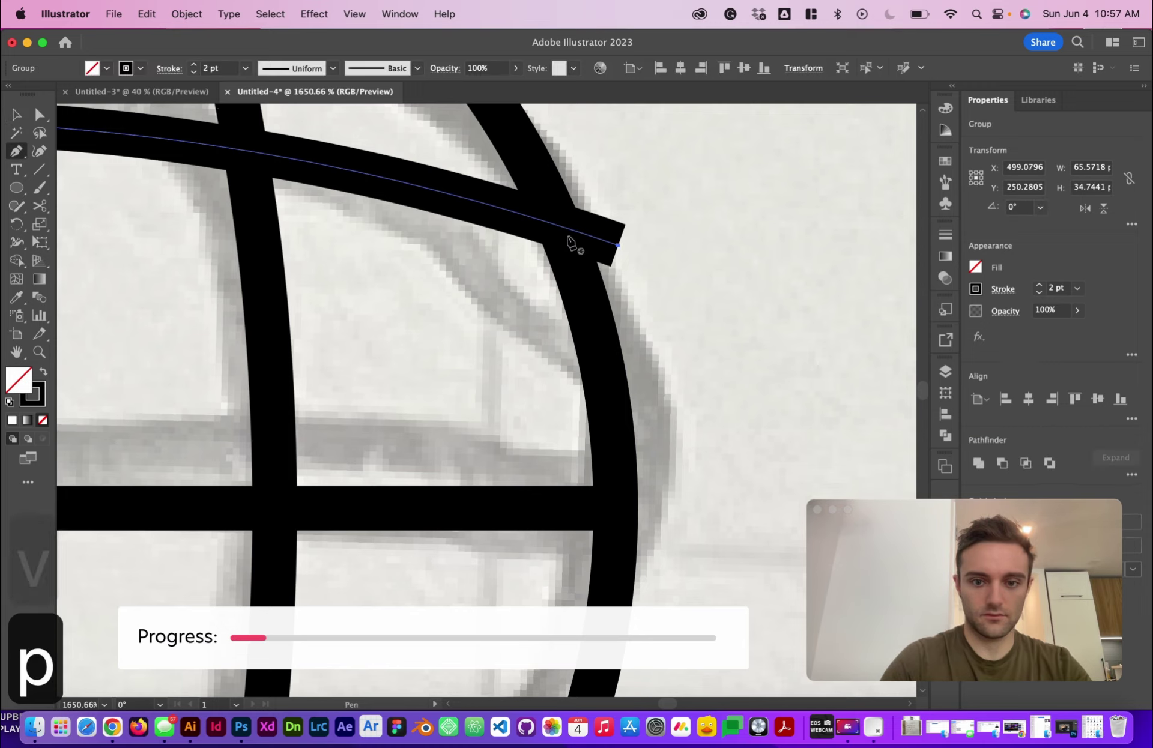
# Step: Add anchor points on both vertical arcs where their upper ends cross the circle
pyautogui.hscroll(-5, 571, 237)
pyautogui.press('v')
pyautogui.click(423, 257)
pyautogui.press('p')
pyautogui.click(430, 203)
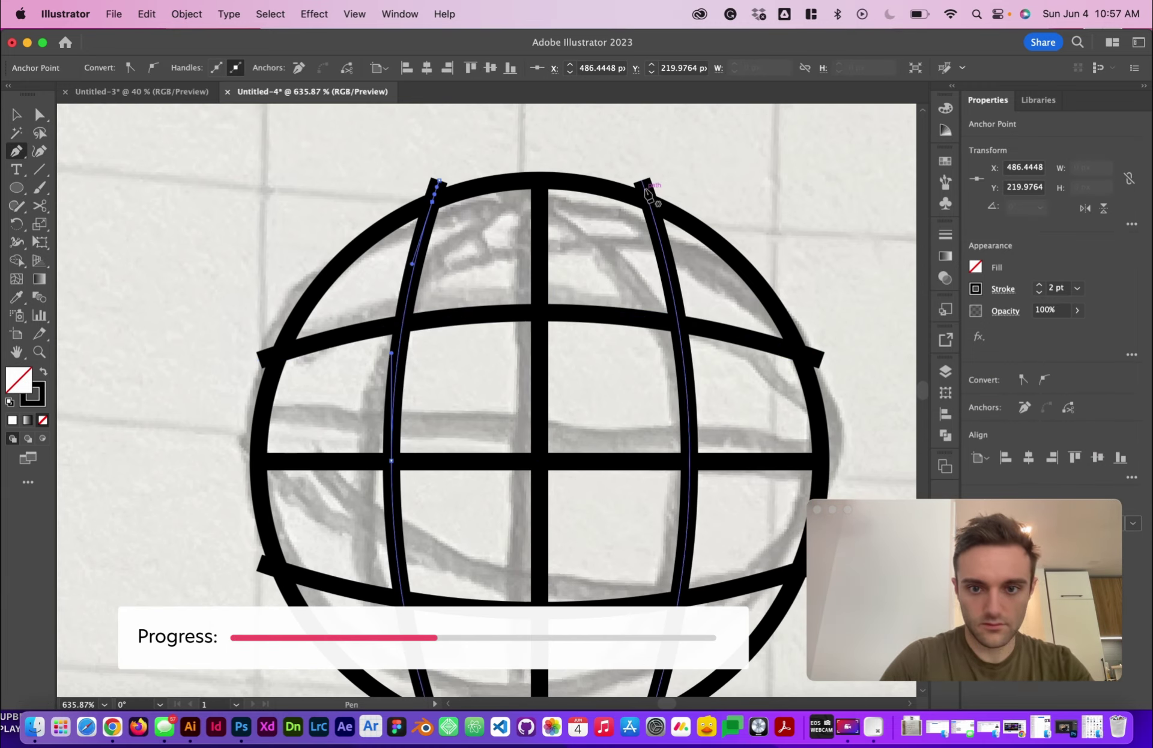
pyautogui.press('v')
pyautogui.press('p')
# Step: Add anchor points on the upper and lower horizontal arcs where their left ends cross the circle
pyautogui.press('v')
pyautogui.click(278, 361)
pyautogui.press('p')
pyautogui.press('super+z')
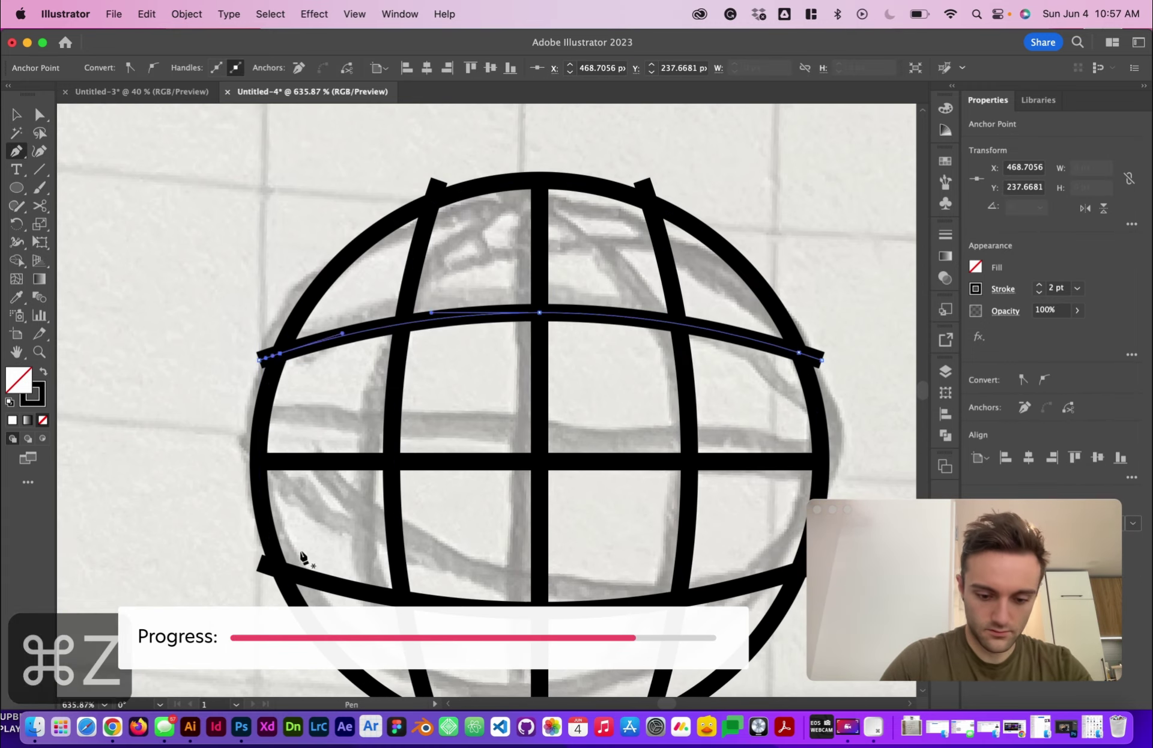
pyautogui.press('v')
pyautogui.press('p')
pyautogui.click(261, 563)
pyautogui.press('v')
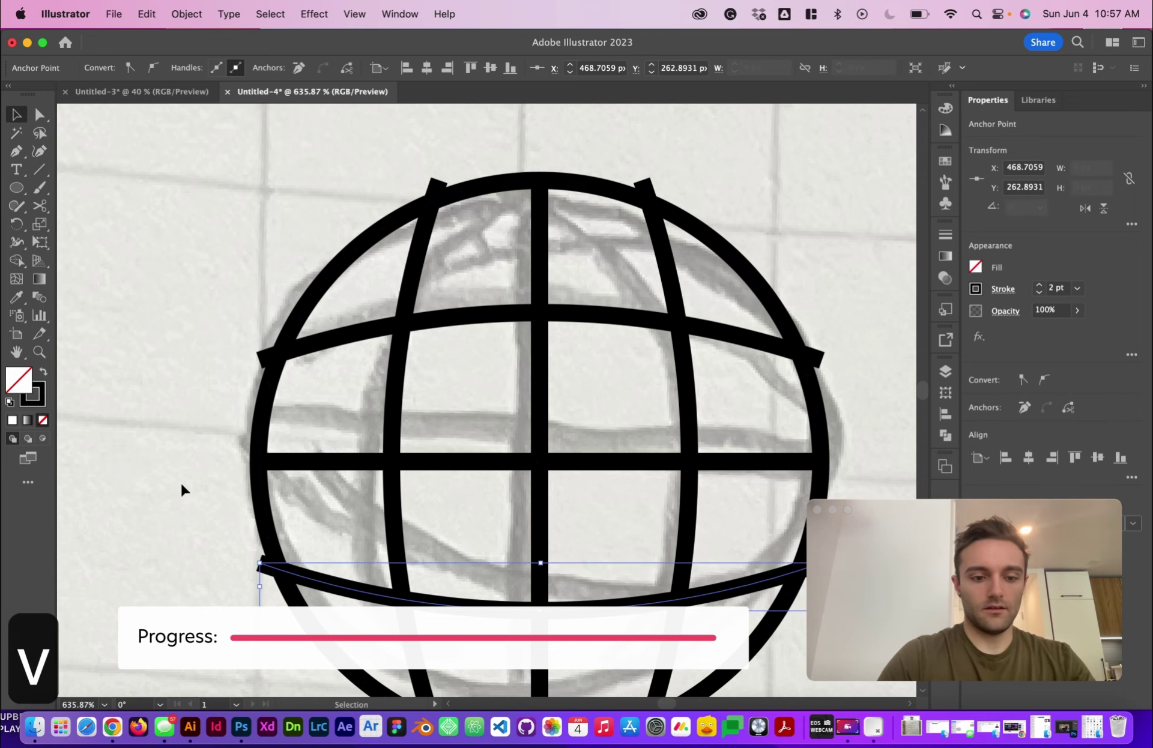
# Step: Delete the outermost end anchors of all four arcs with Direct Selection so the arcs end on the circle
pyautogui.scroll(-3, 182, 481)
pyautogui.press('a')
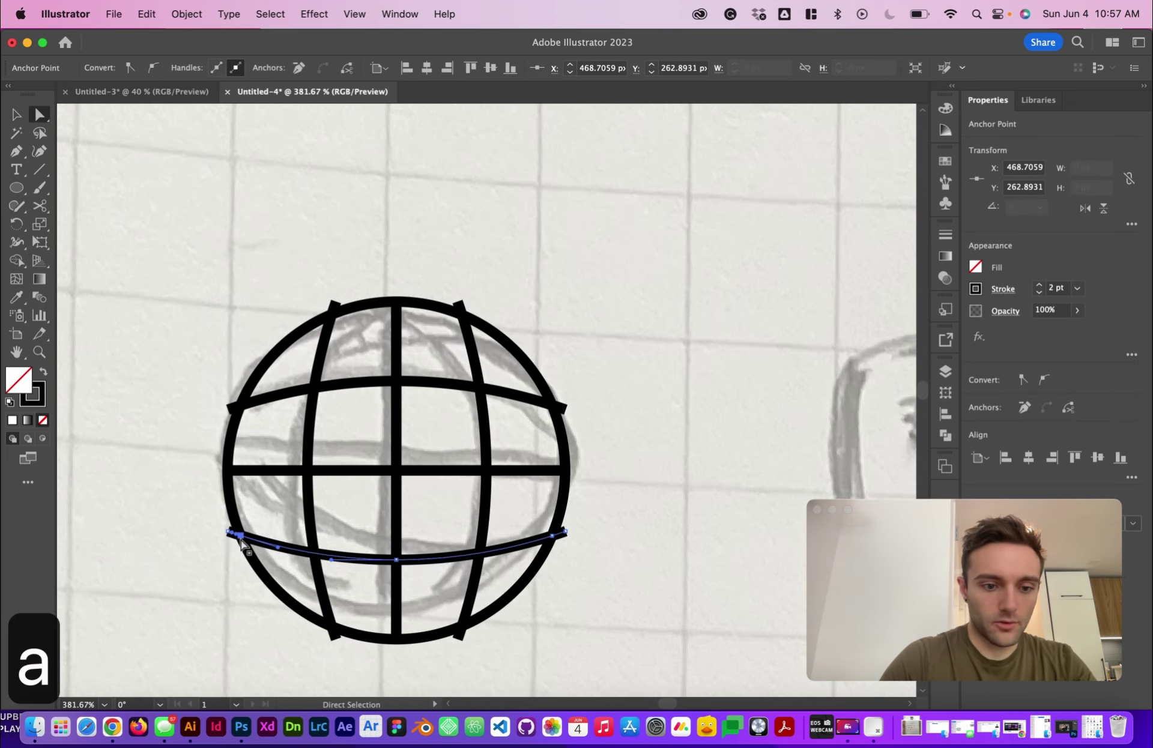
pyautogui.click(207, 528)
pyautogui.scroll(4, 219, 538)
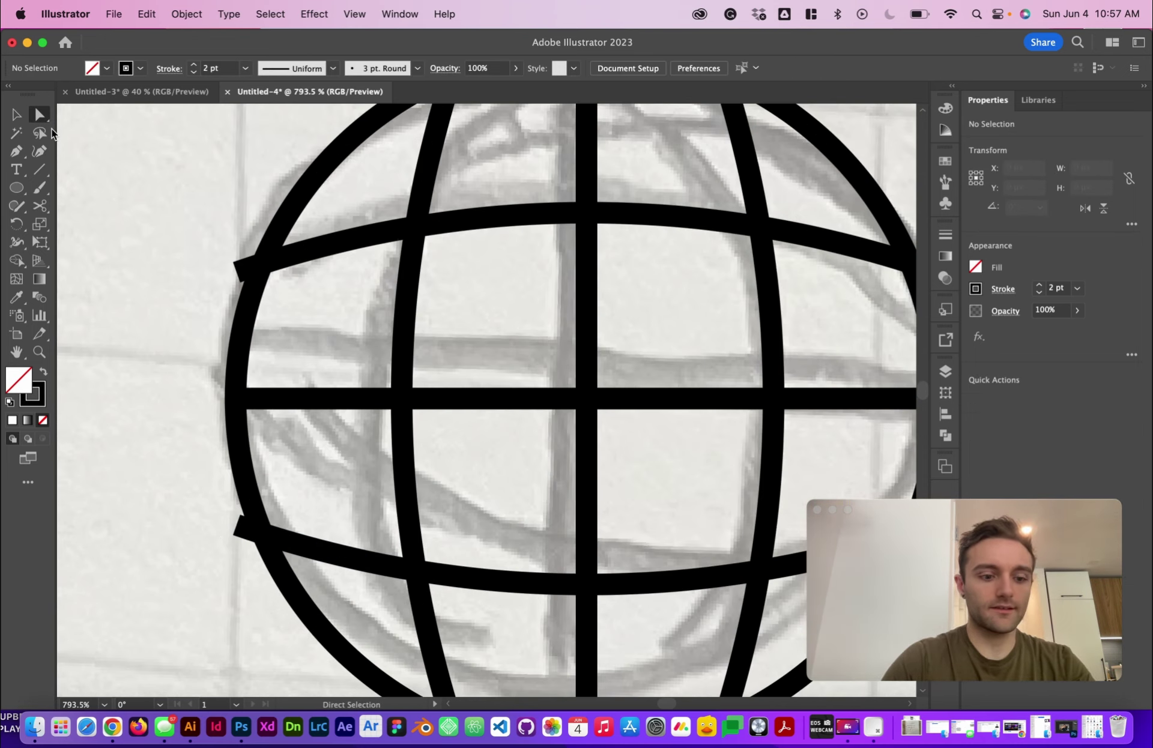
pyautogui.click(237, 525)
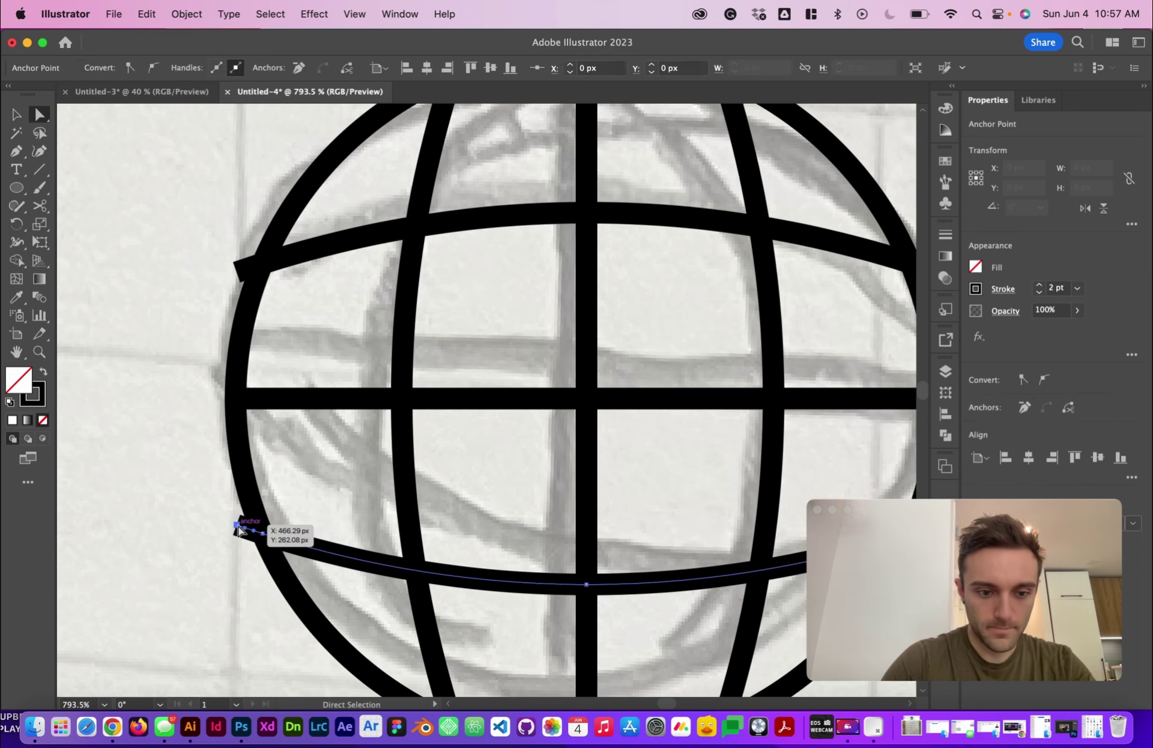
pyautogui.keyDown('shift'); pyautogui.click(237, 270); pyautogui.keyUp('shift')
pyautogui.keyDown('shift'); pyautogui.click(238, 271); pyautogui.keyUp('shift')
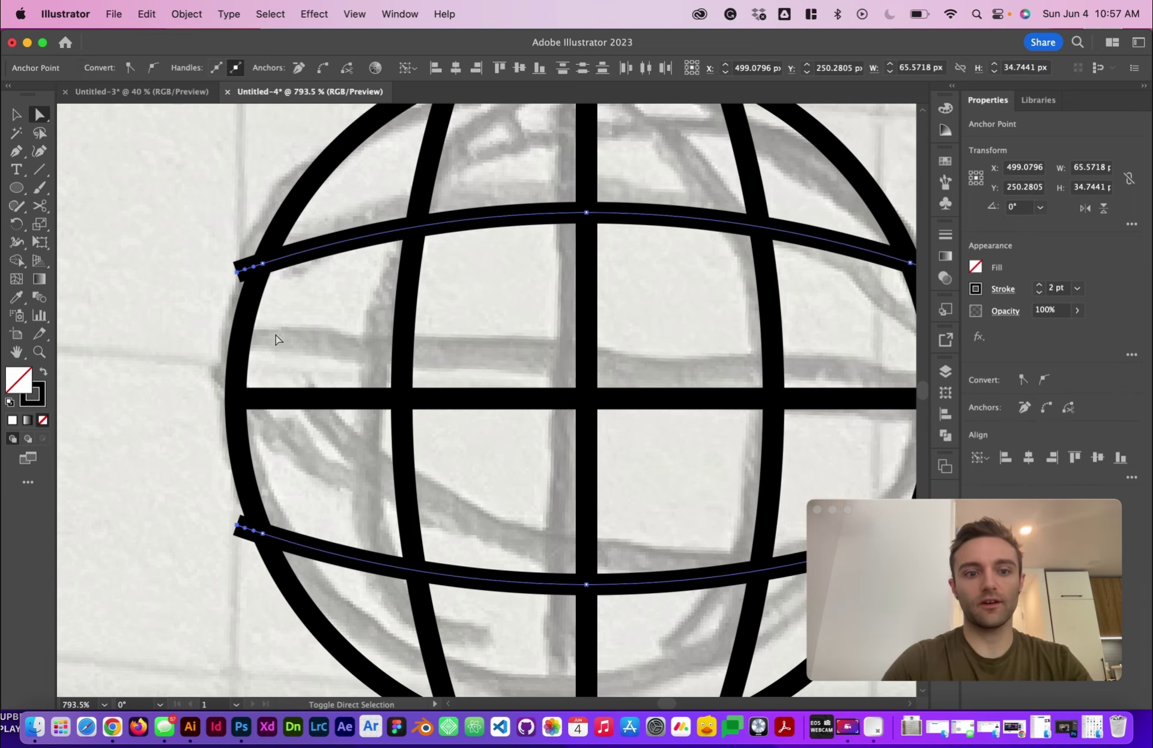
pyautogui.scroll(-3, 363, 186)
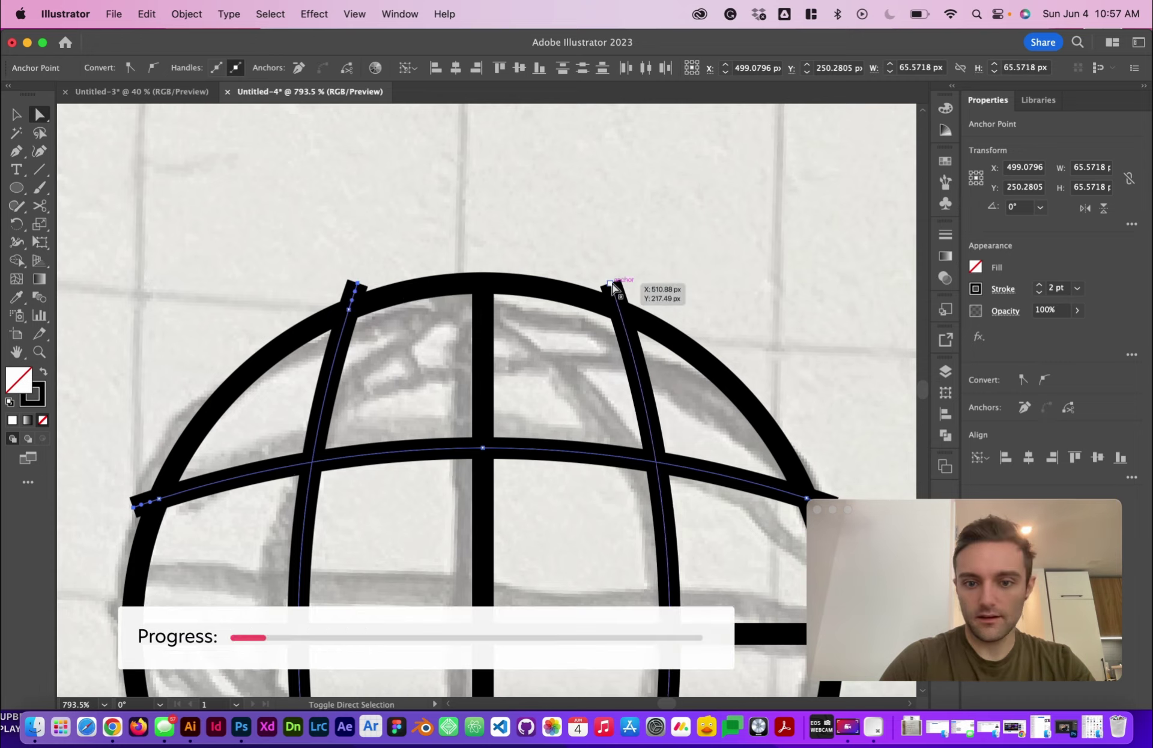
pyautogui.scroll(3, 542, 303)
pyautogui.scroll(-6, 542, 303)
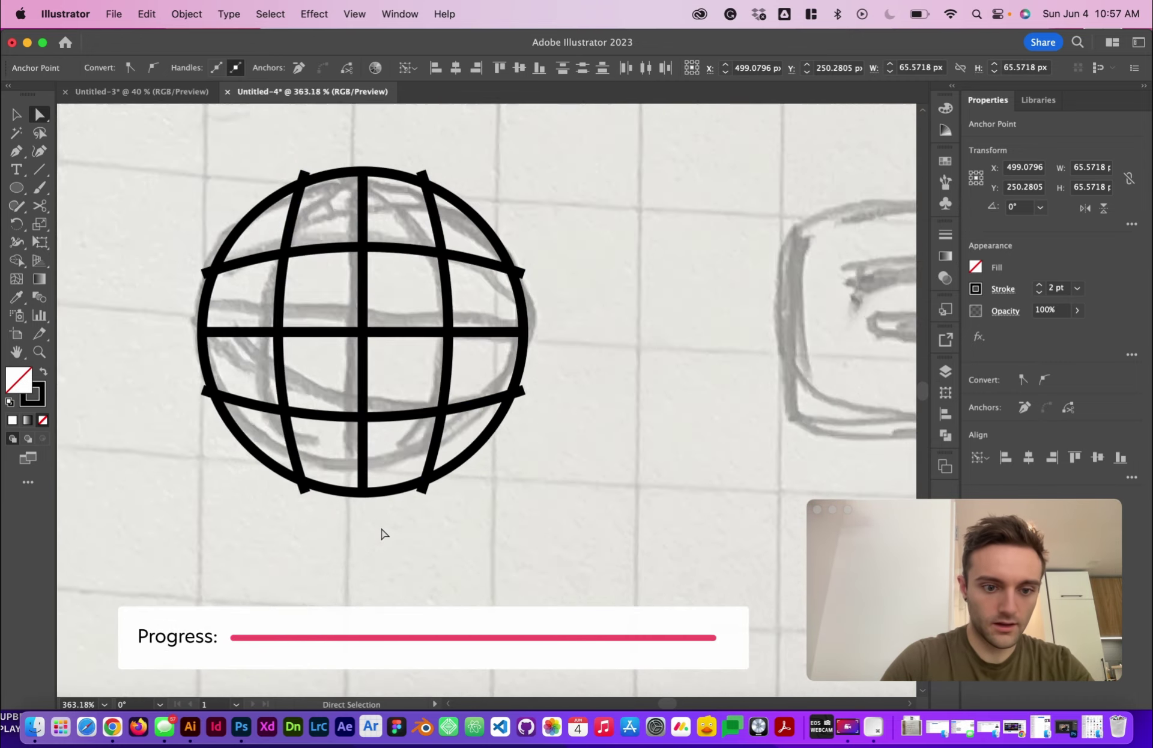
pyautogui.press('BackSpace')
pyautogui.click(438, 528)
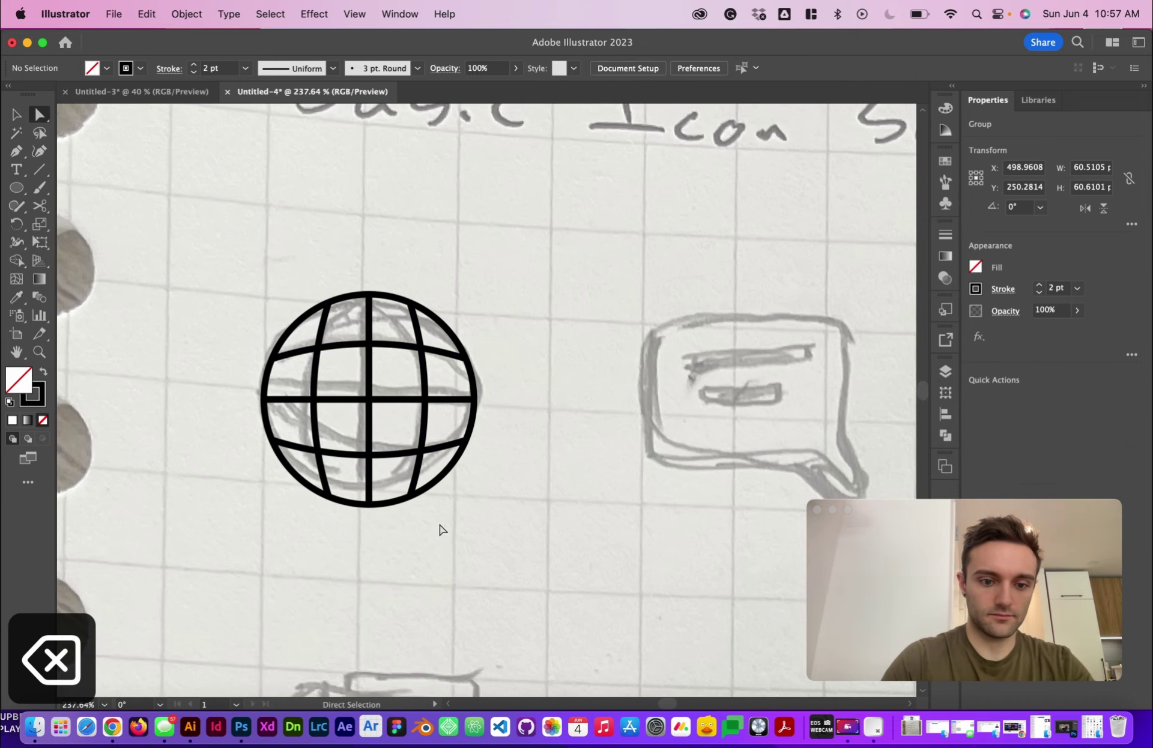
pyautogui.press('v')
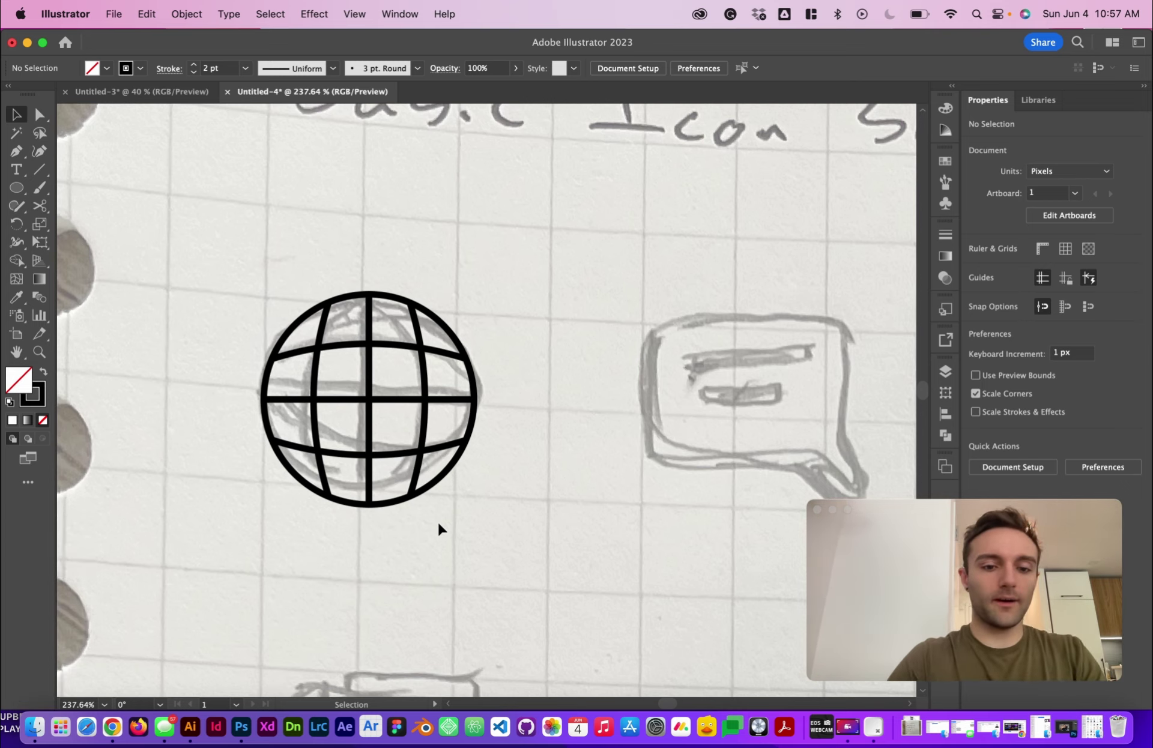
pyautogui.scroll(-5, 438, 524)
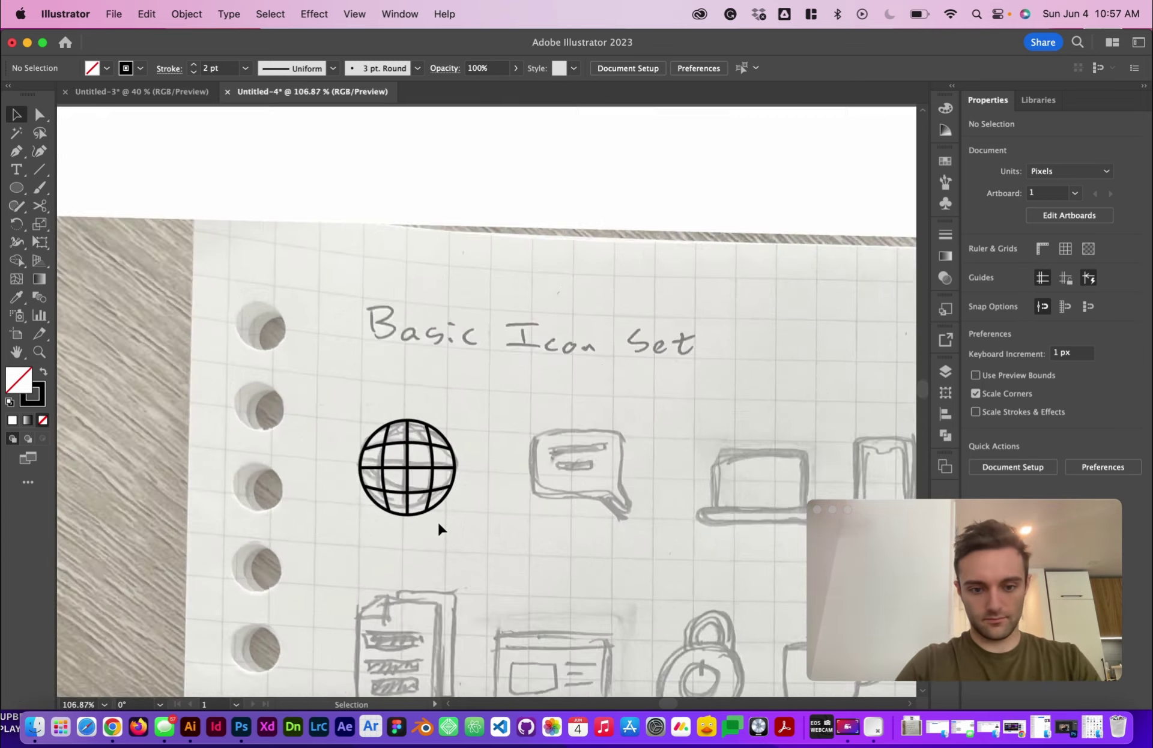
pyautogui.scroll(-2, 438, 521)
pyautogui.scroll(5, 506, 342)
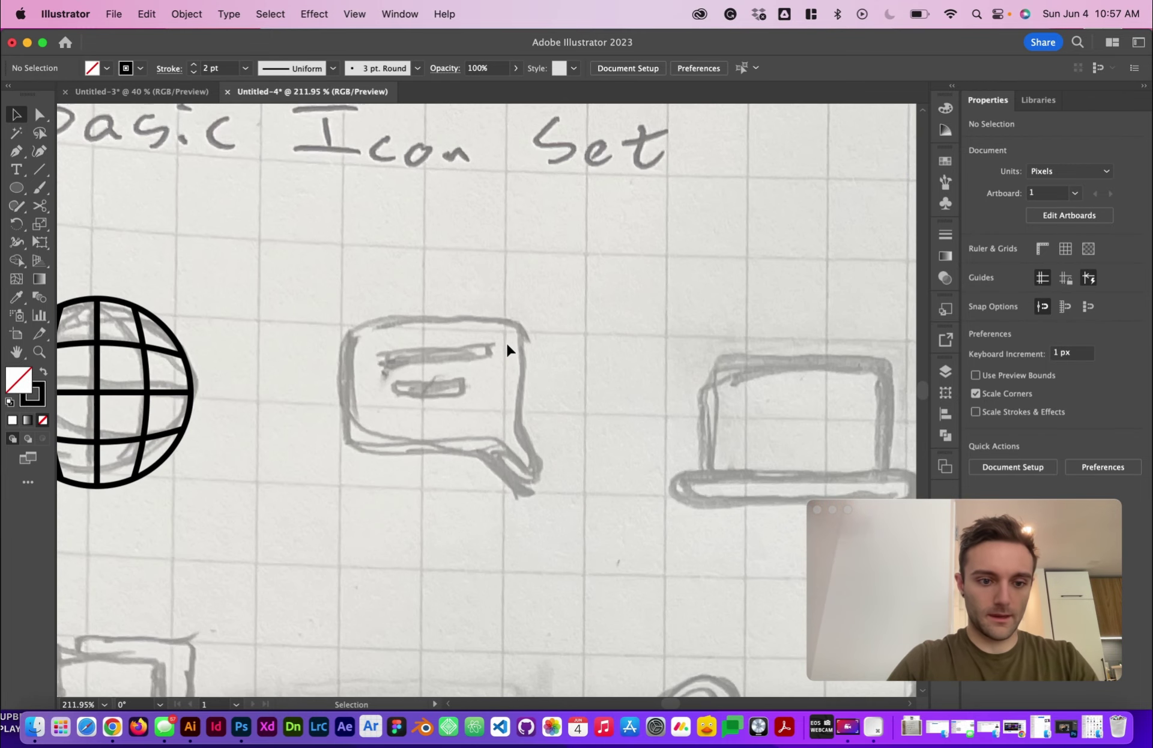
pyautogui.scroll(-3, 506, 343)
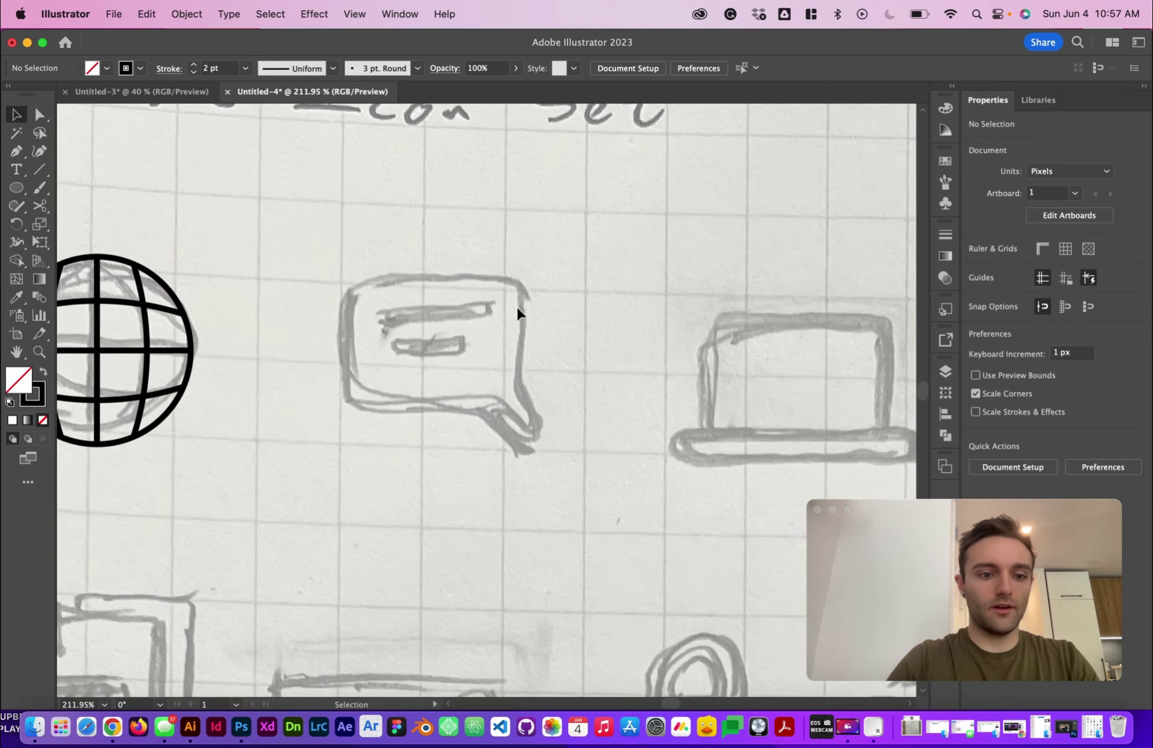
# Step: Draw a rectangle about 64 × 46 px over the body of the sketched speech bubble
pyautogui.hscroll(-3, 518, 312)
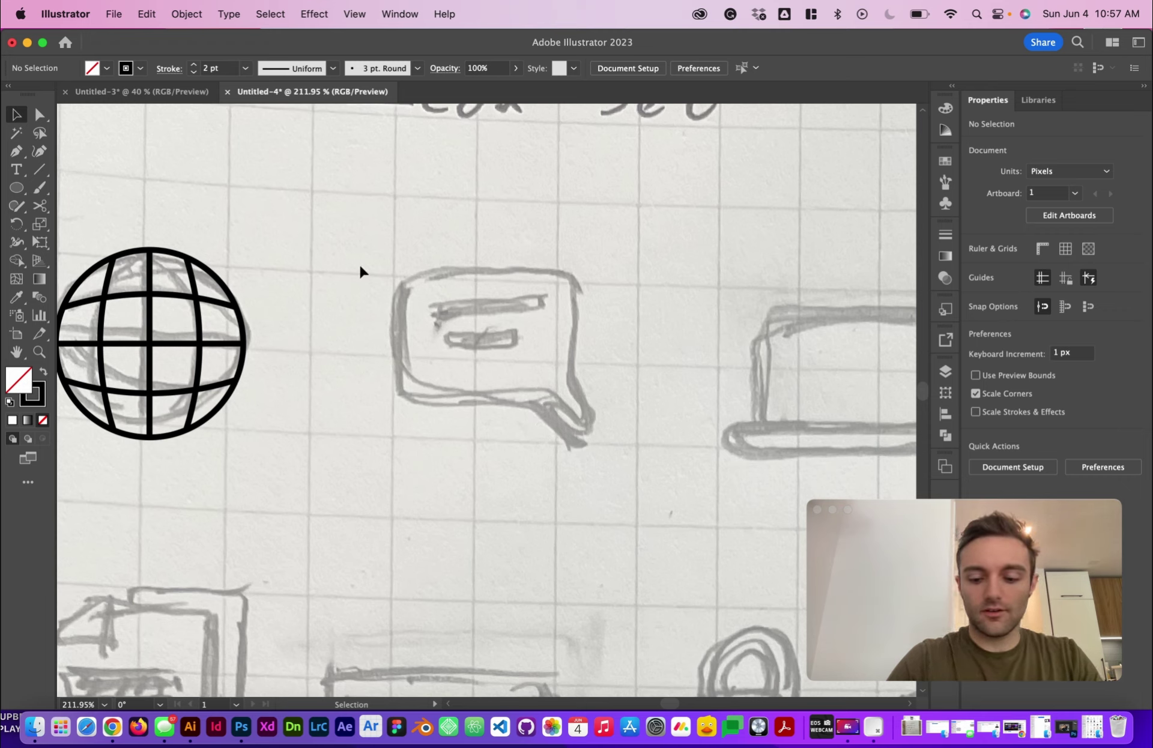
pyautogui.press('m')
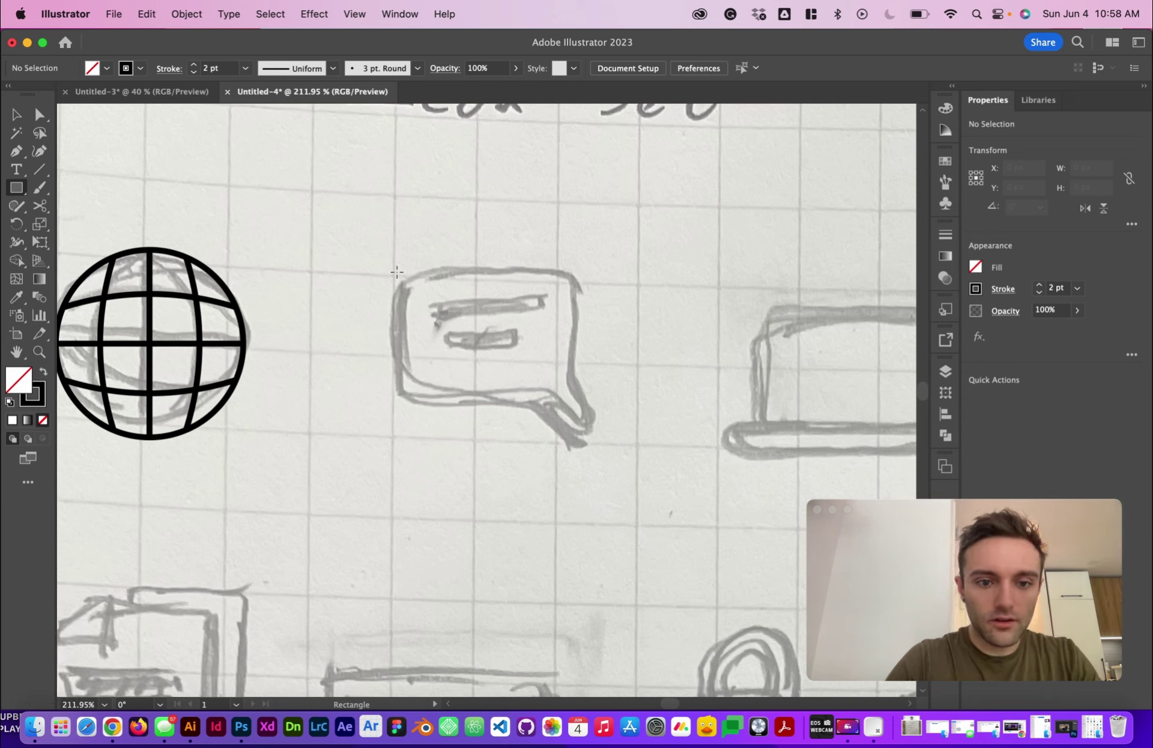
pyautogui.moveTo(397, 272)
pyautogui.mouseDown()
pyautogui.moveTo(478, 314)
pyautogui.moveTo(543, 390)
pyautogui.moveTo(579, 403)
pyautogui.mouseUp()
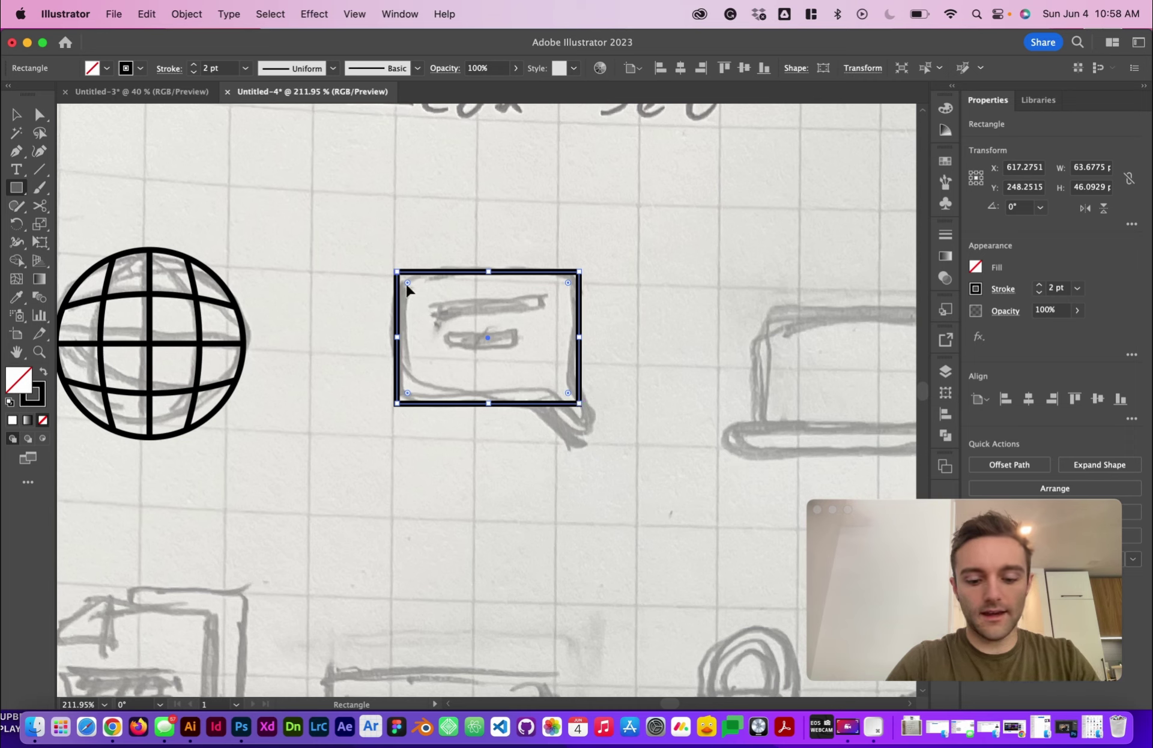
# Step: Round all four corners of the speech-bubble rectangle to a 5 px radius
pyautogui.press('v')
pyautogui.moveTo(407, 283); pyautogui.dragTo(382, 255)
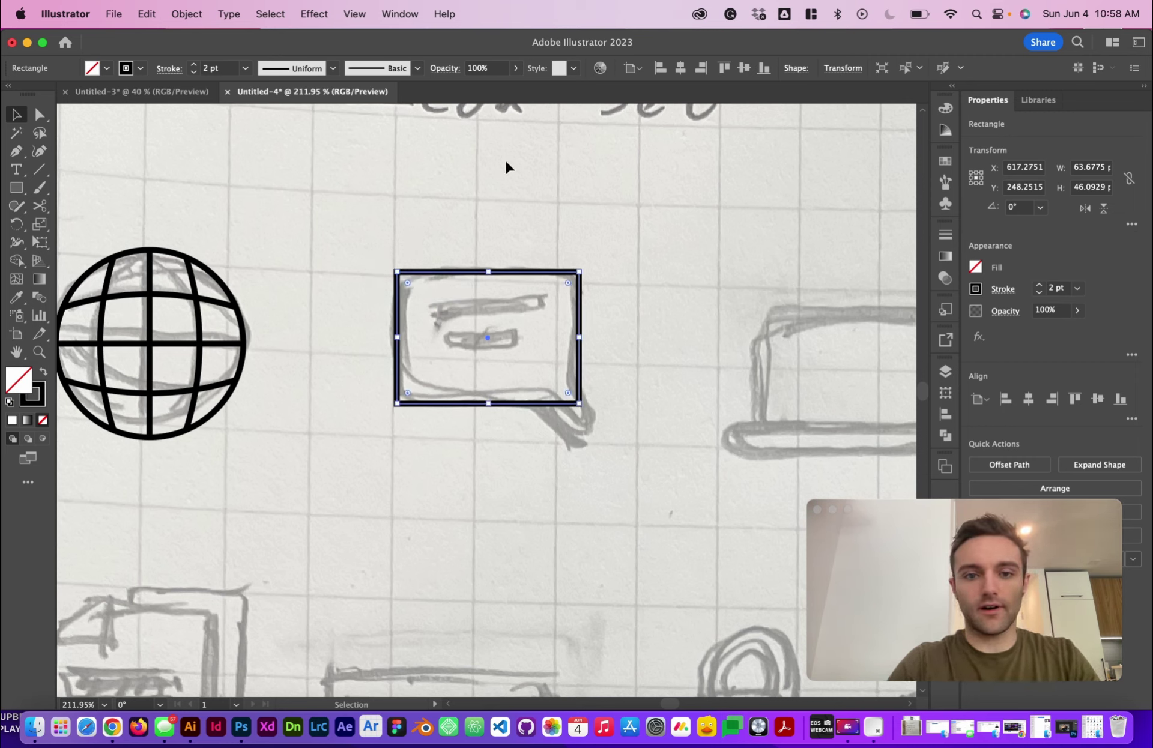
pyautogui.press('a')
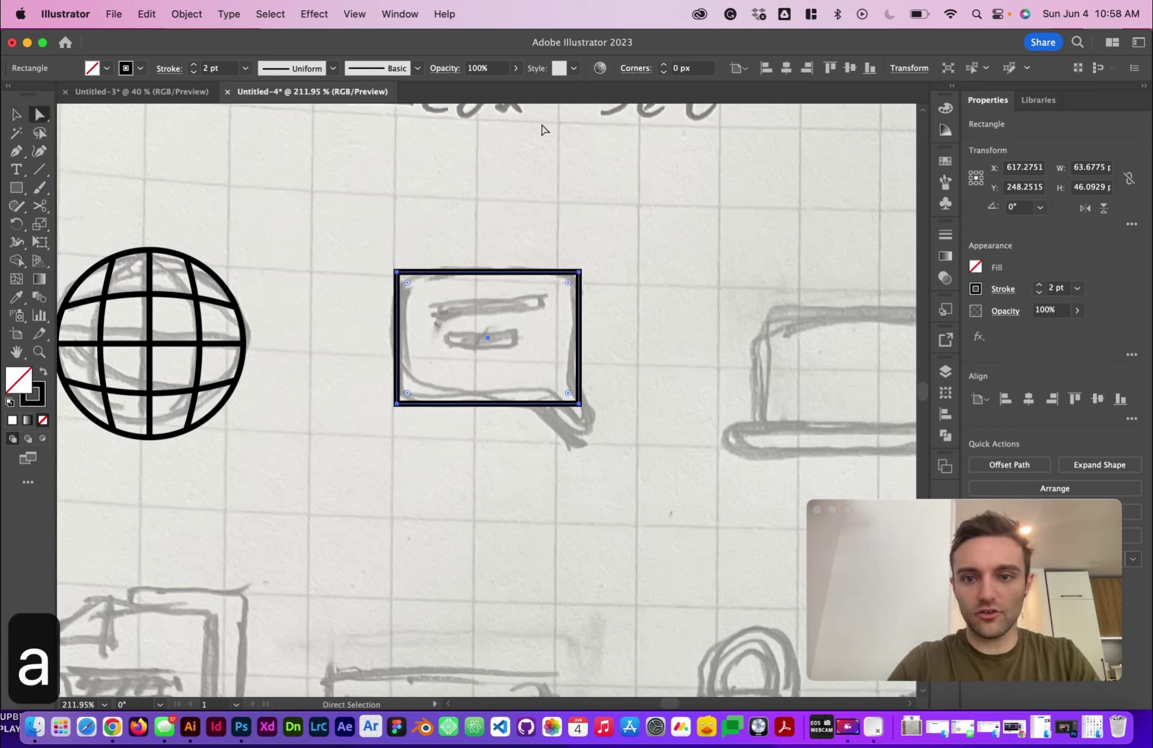
pyautogui.click(670, 69)
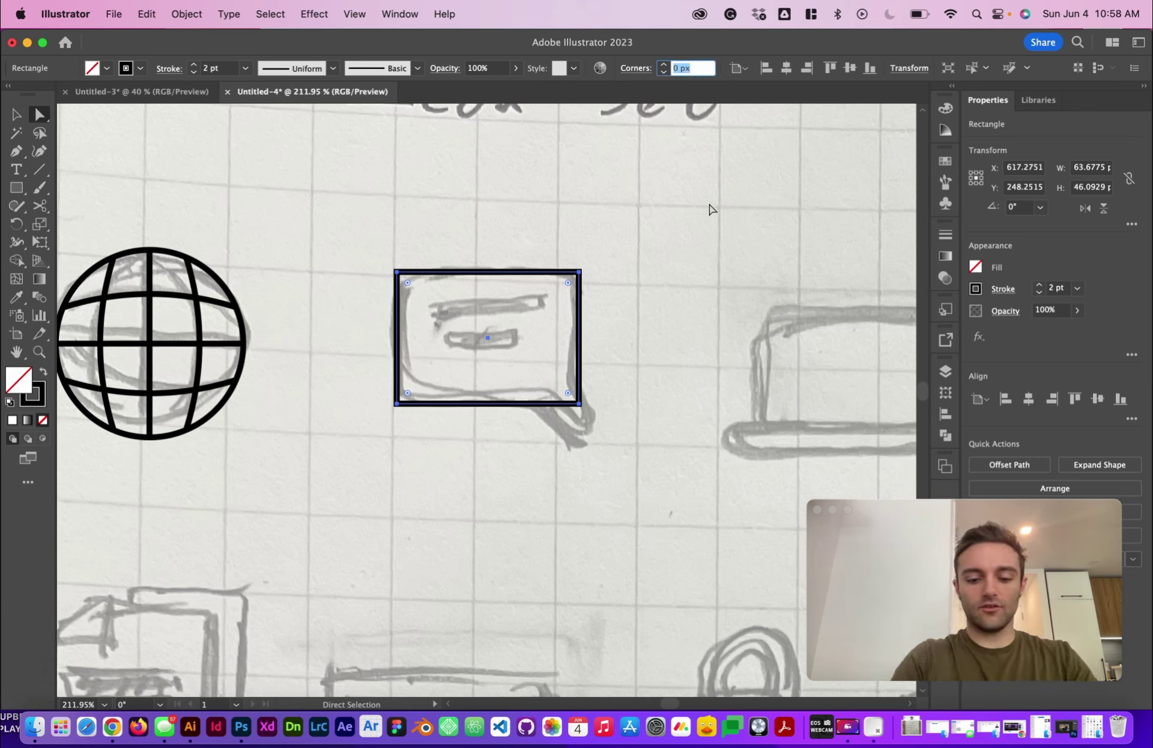
pyautogui.write('10')
pyautogui.press('Return')
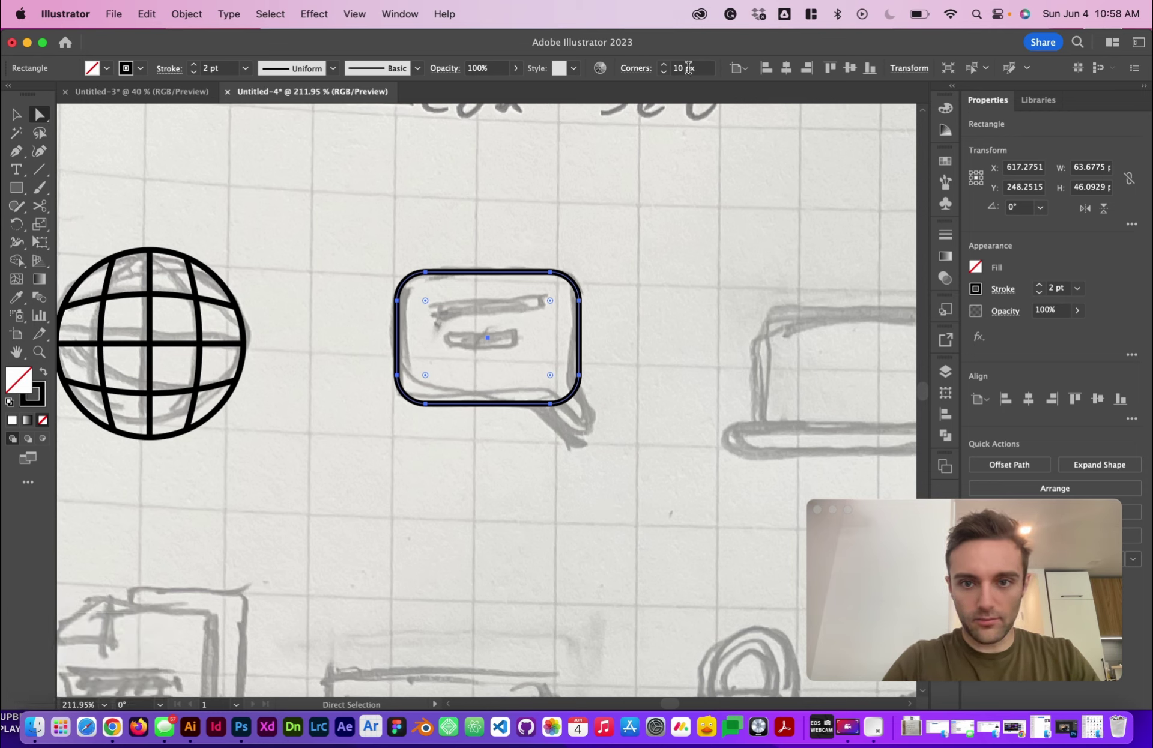
pyautogui.press('super+a')
pyautogui.write('5')
pyautogui.press('Return')
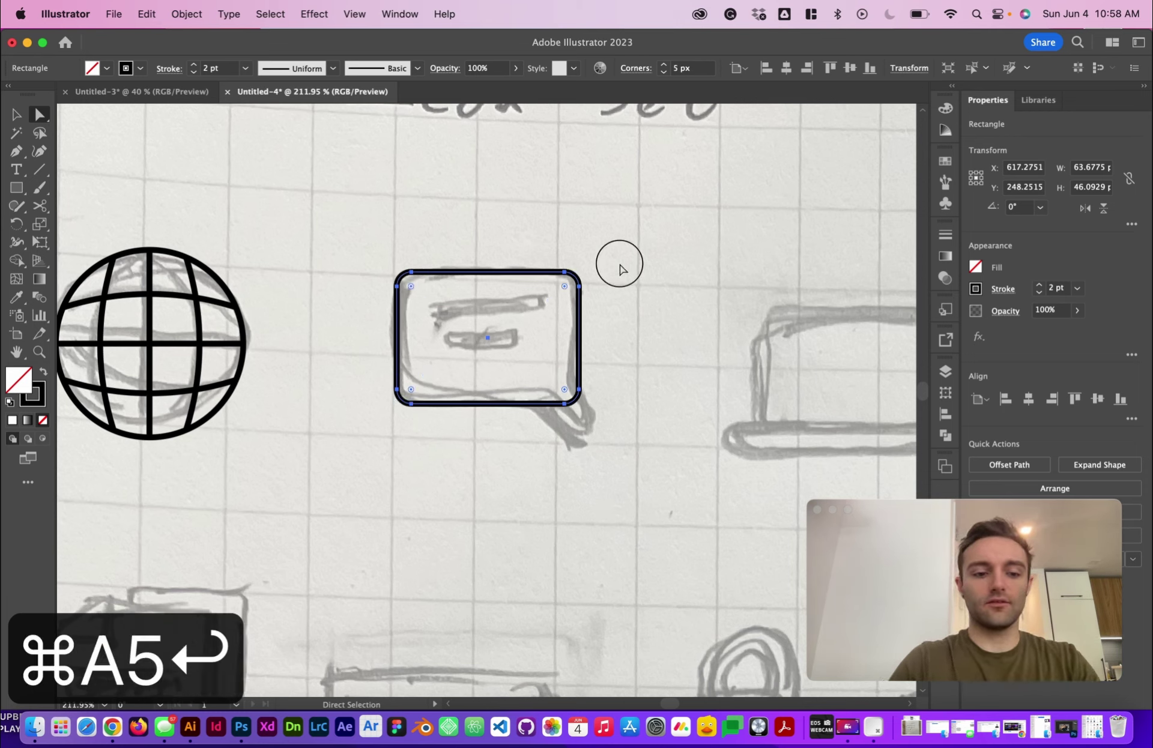
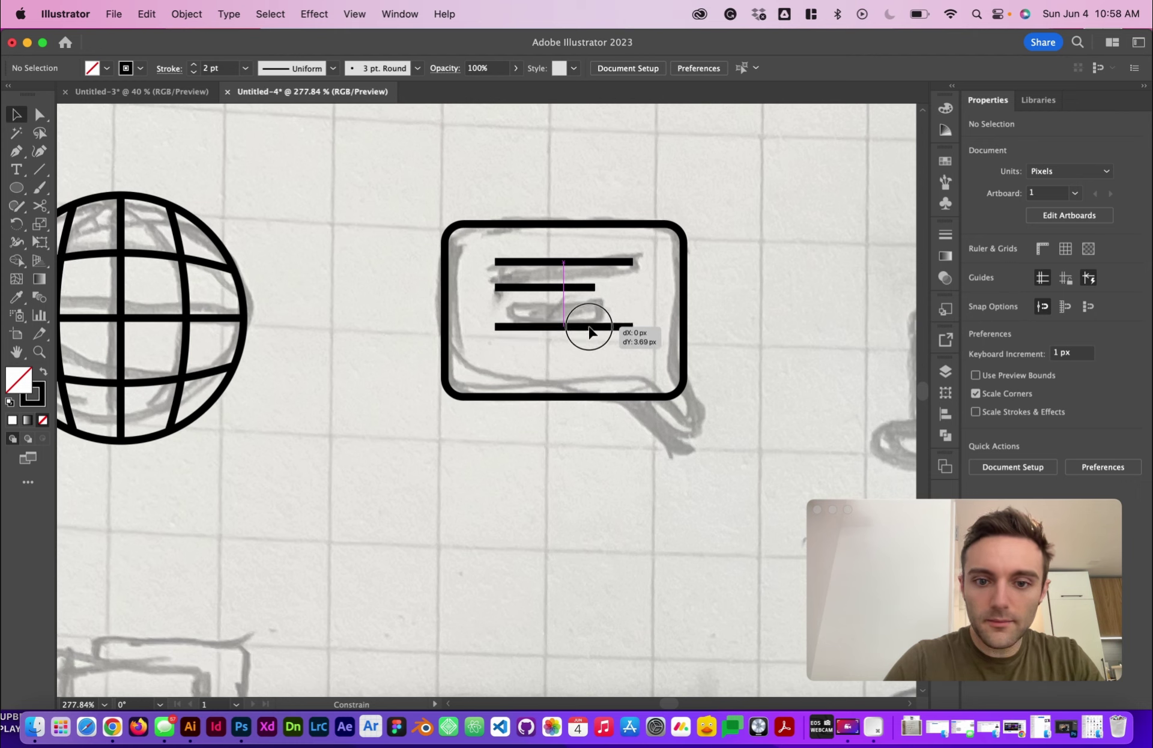
# Step: Distribute the three text lines inside the bubble with equal vertical spacing and group them
pyautogui.keyDown('shift'); pyautogui.click(562, 288); pyautogui.keyUp('shift')
pyautogui.keyDown('shift'); pyautogui.click(581, 262); pyautogui.keyUp('shift')
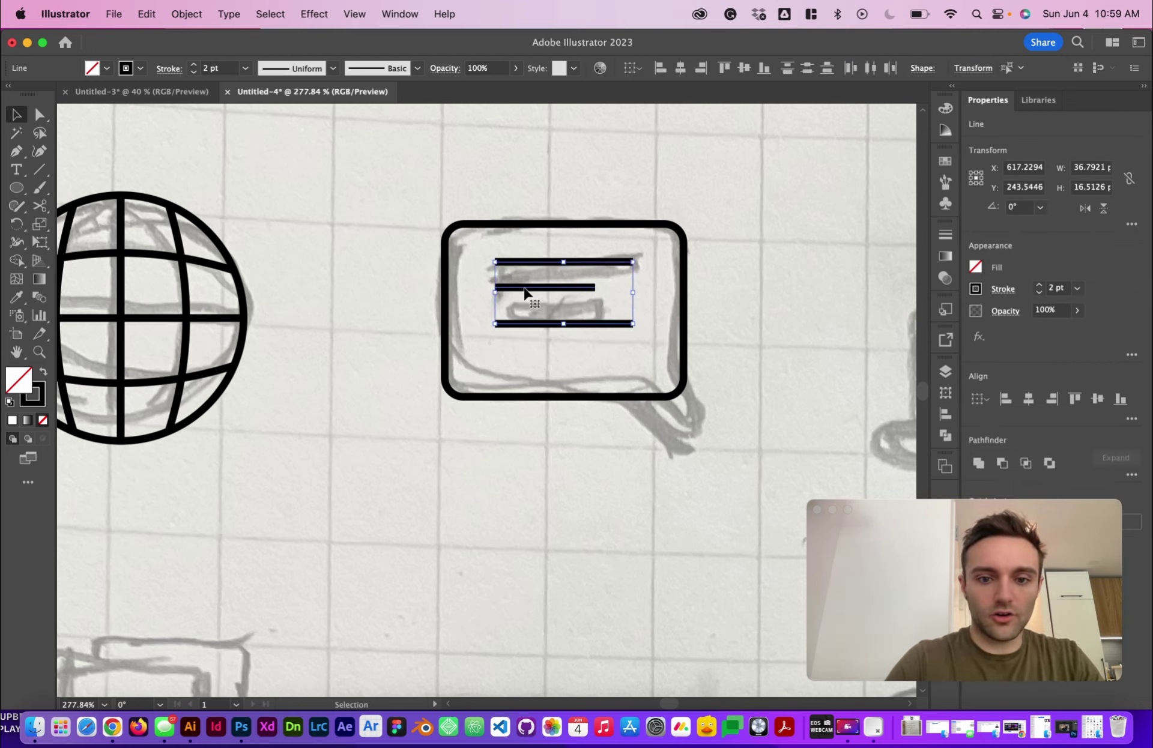
pyautogui.click(946, 415)
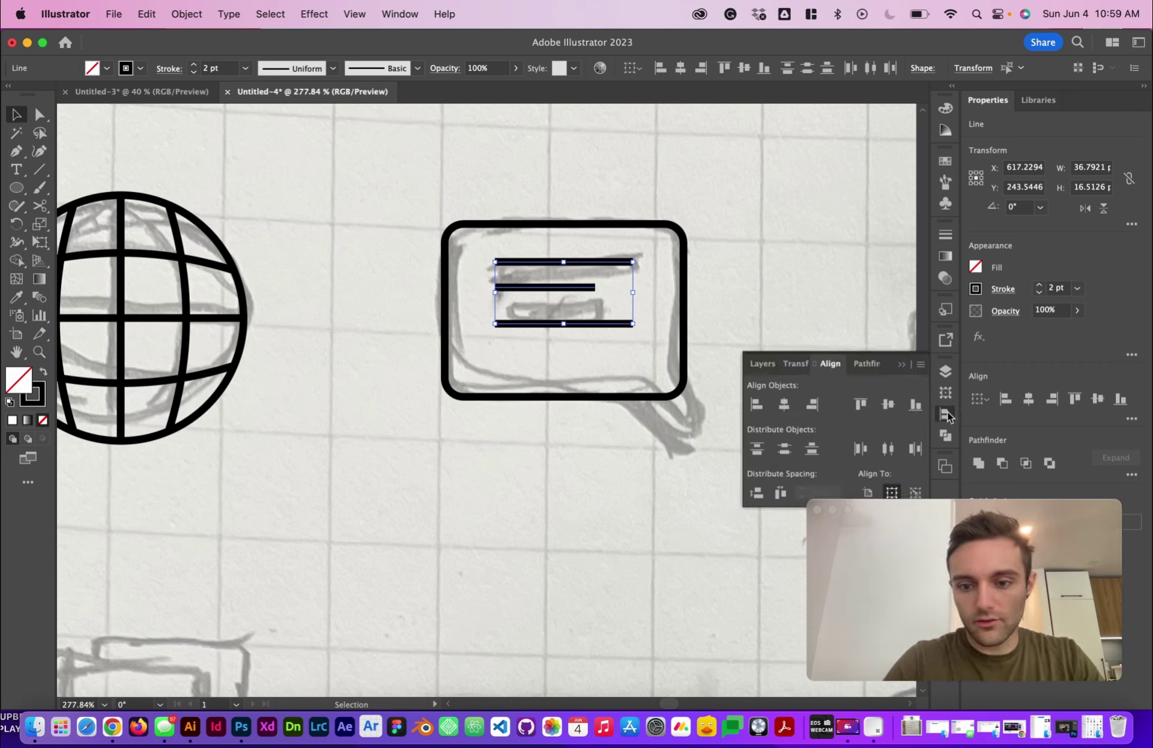
pyautogui.click(759, 491)
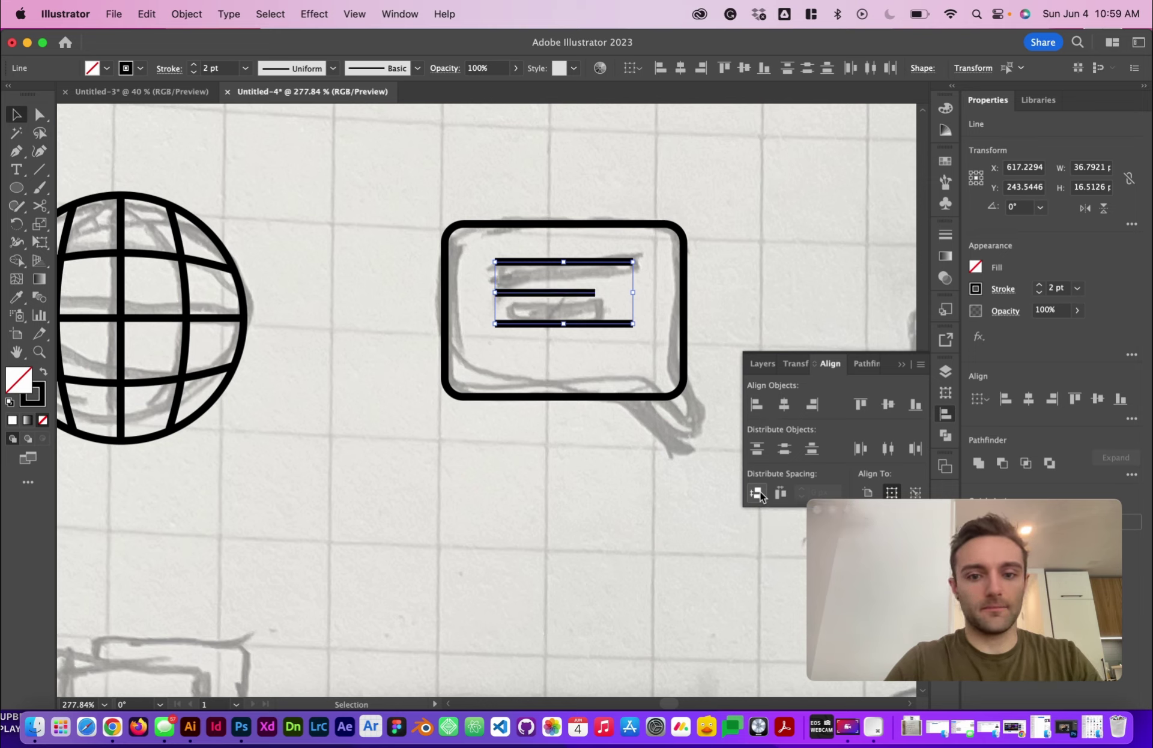
pyautogui.press('a')
pyautogui.press('super+g')
pyautogui.press('v')
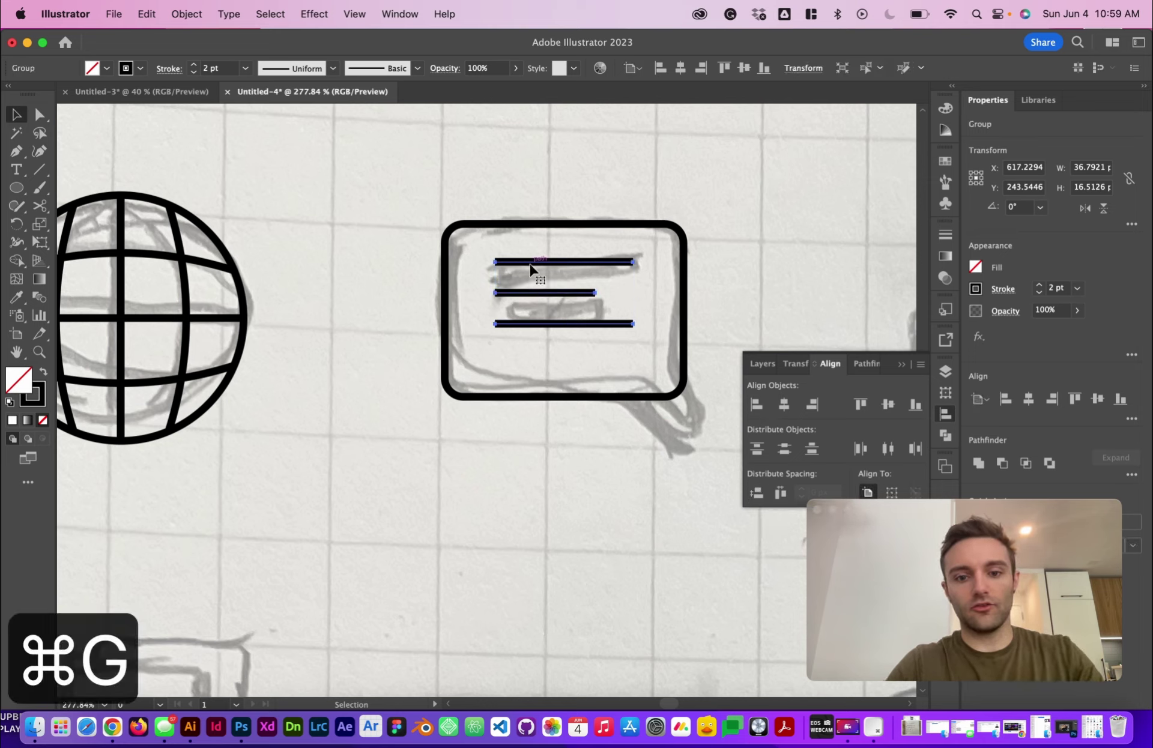
# Step: Centre the line group horizontally and vertically on the bubble outline, using the outline as key object
pyautogui.keyDown('shift'); pyautogui.click(583, 230); pyautogui.keyUp('shift')
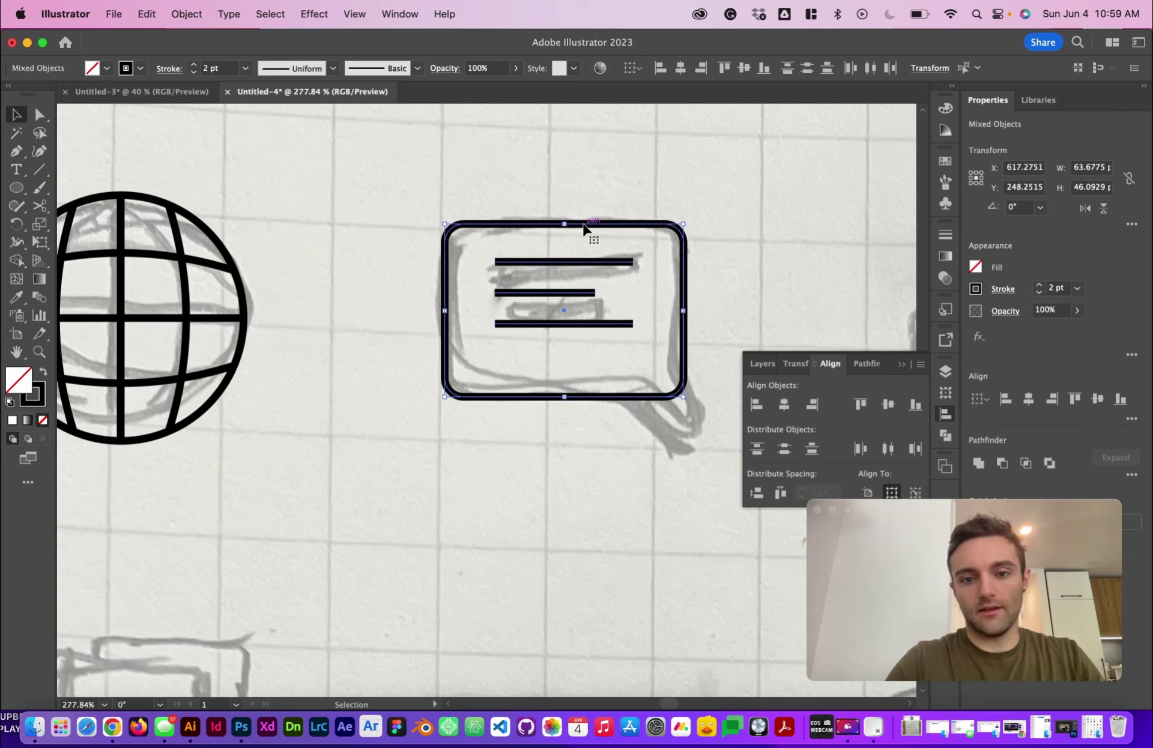
pyautogui.click(616, 227)
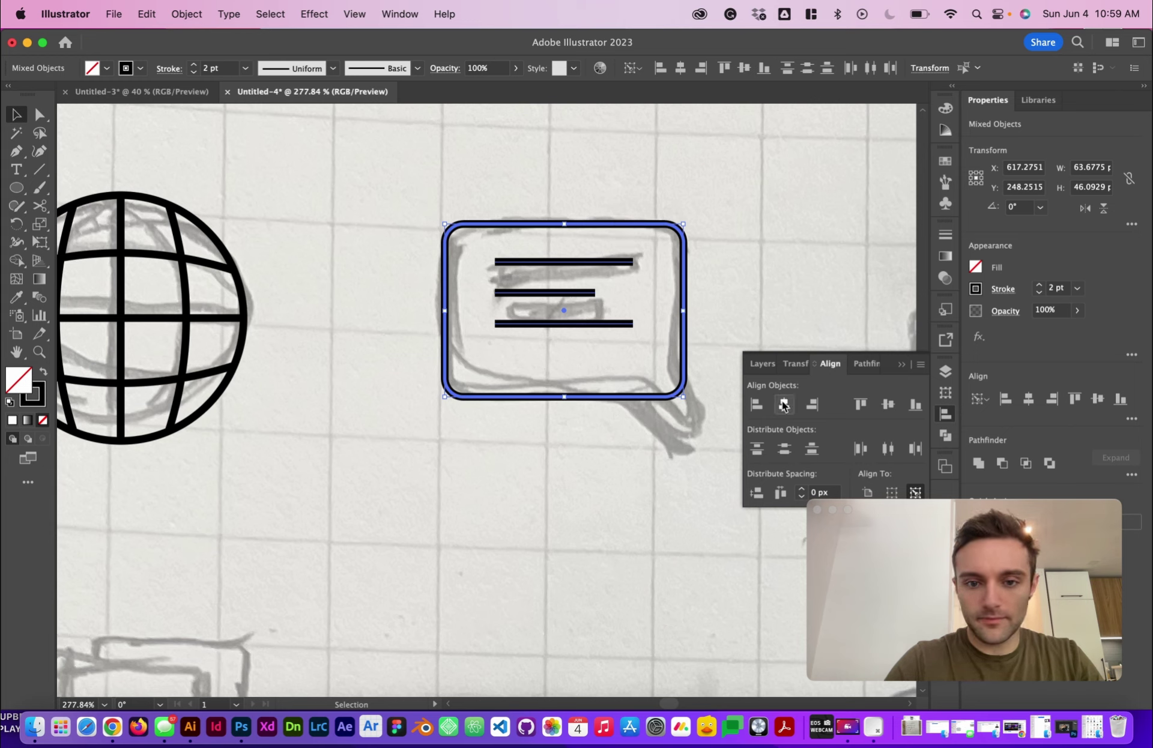
pyautogui.click(888, 405)
pyautogui.click(753, 238)
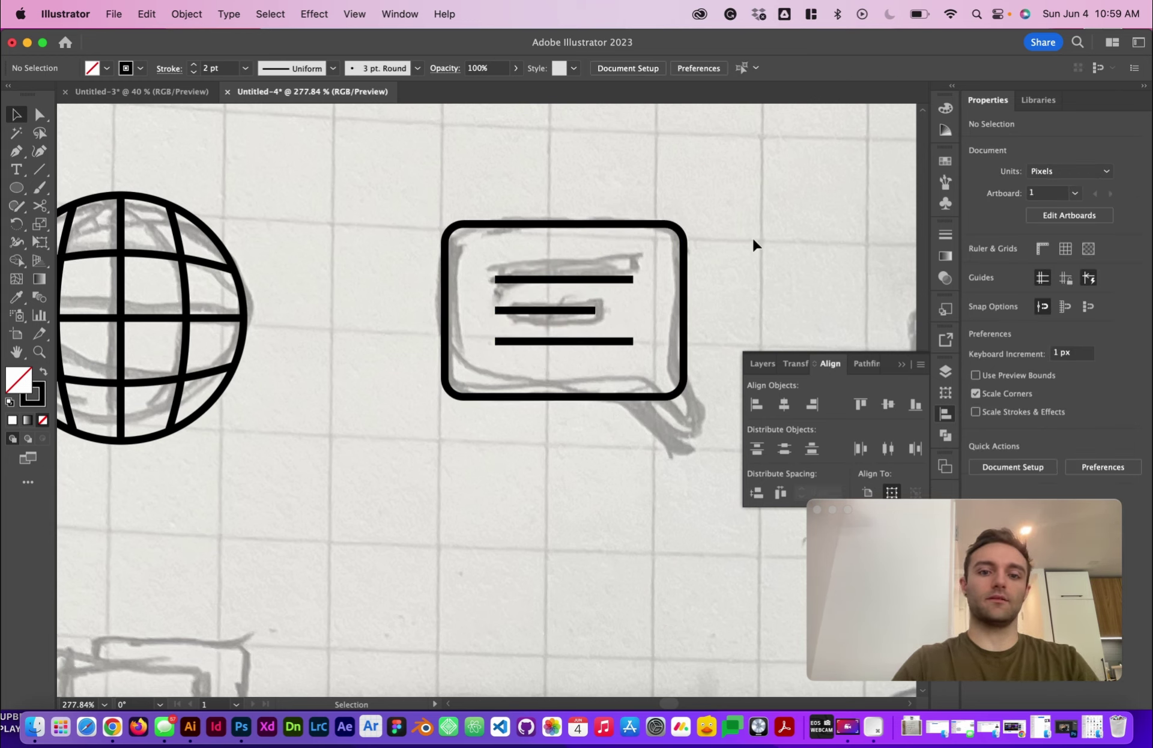
# Step: Give the grouped text lines a round cap on their strokes
pyautogui.scroll(-3, 752, 236)
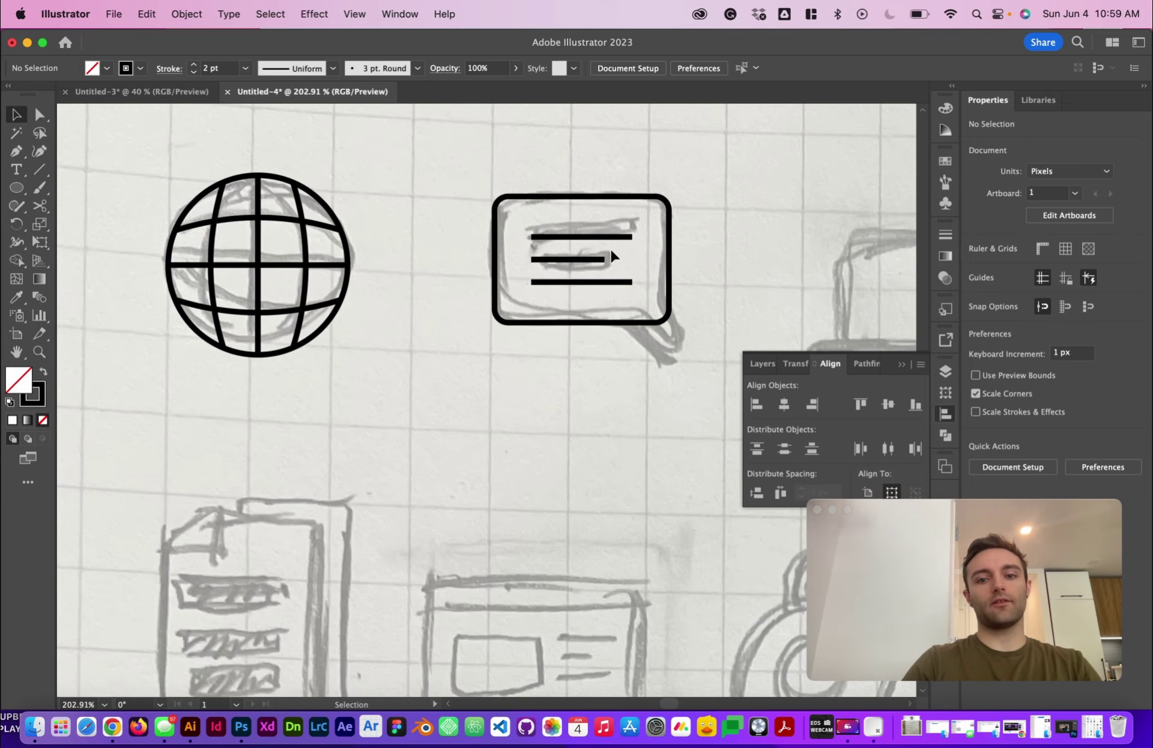
pyautogui.click(586, 237)
pyautogui.scroll(3, 586, 242)
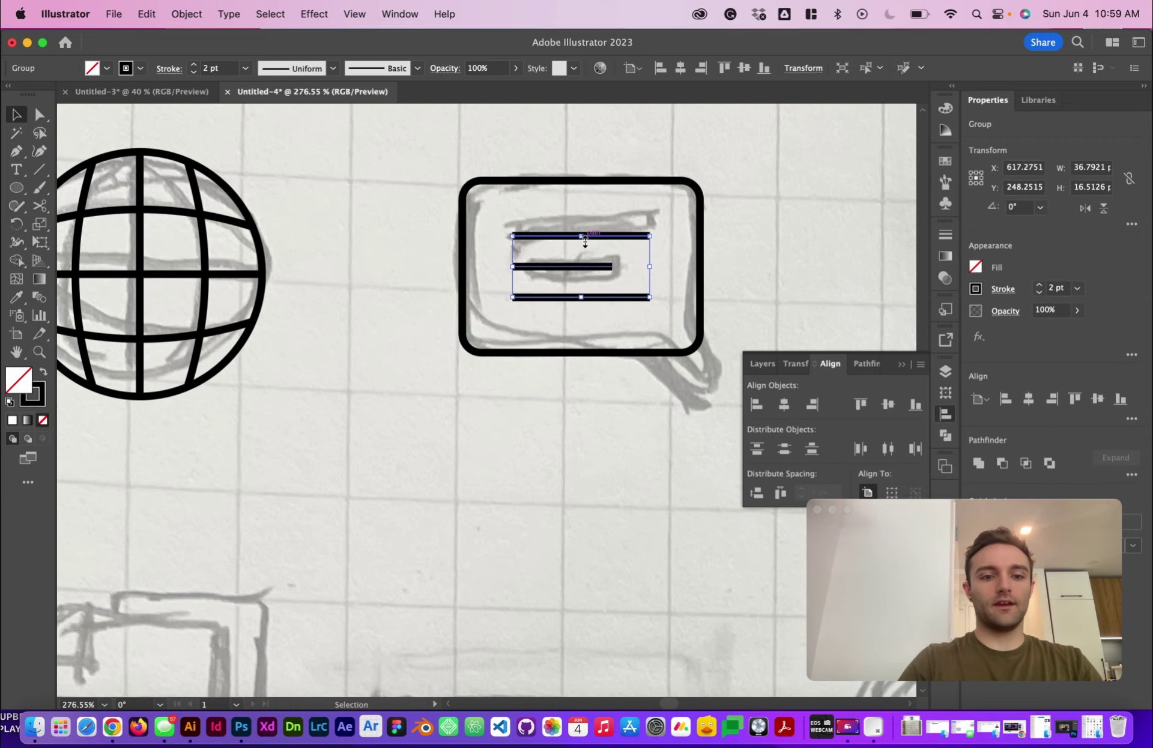
pyautogui.click(576, 445)
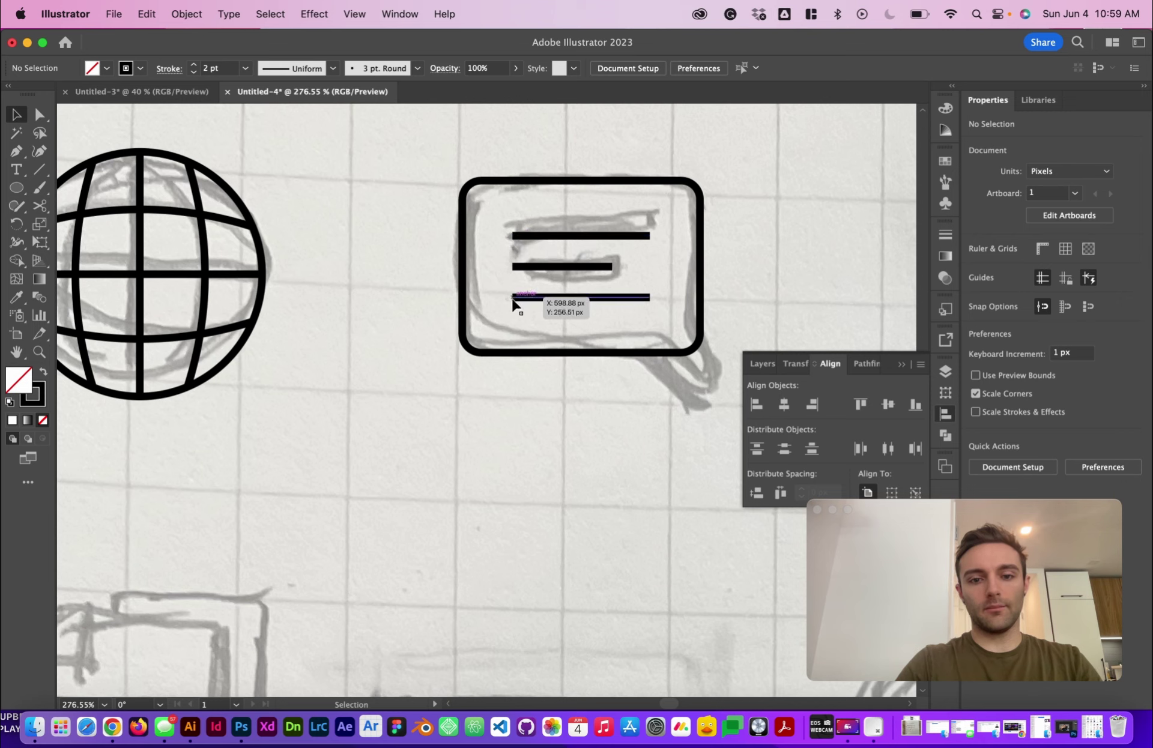
pyautogui.click(557, 236)
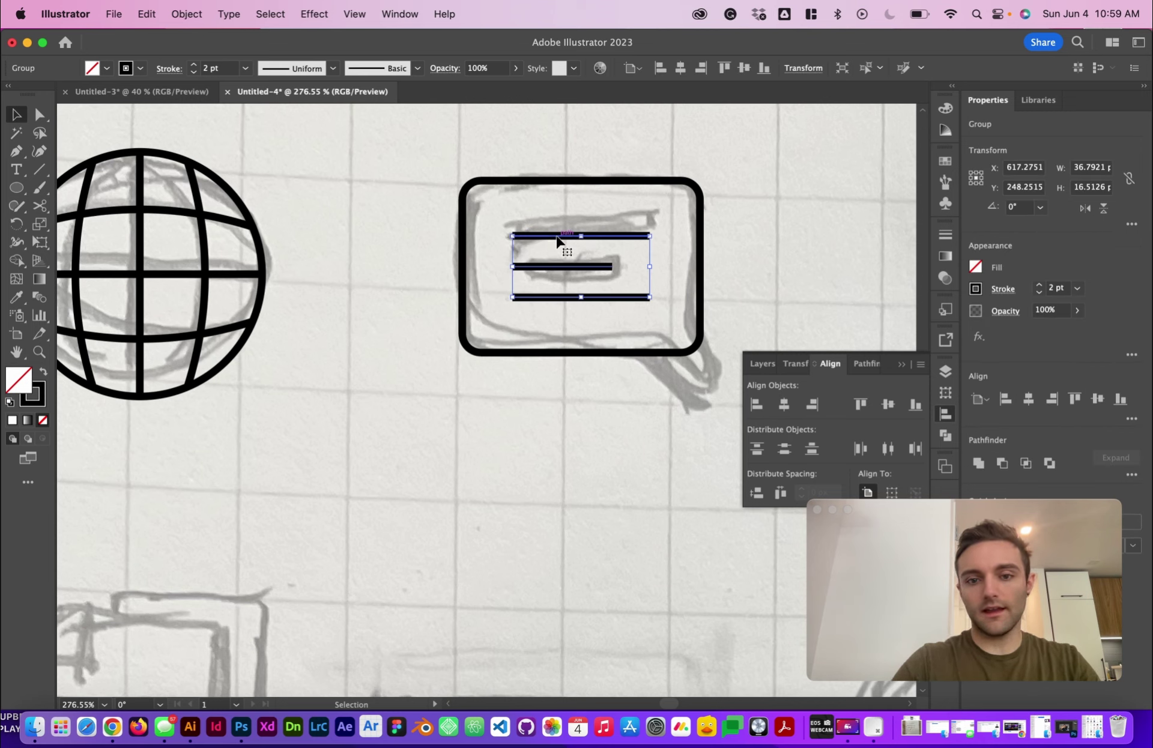
pyautogui.click(1002, 290)
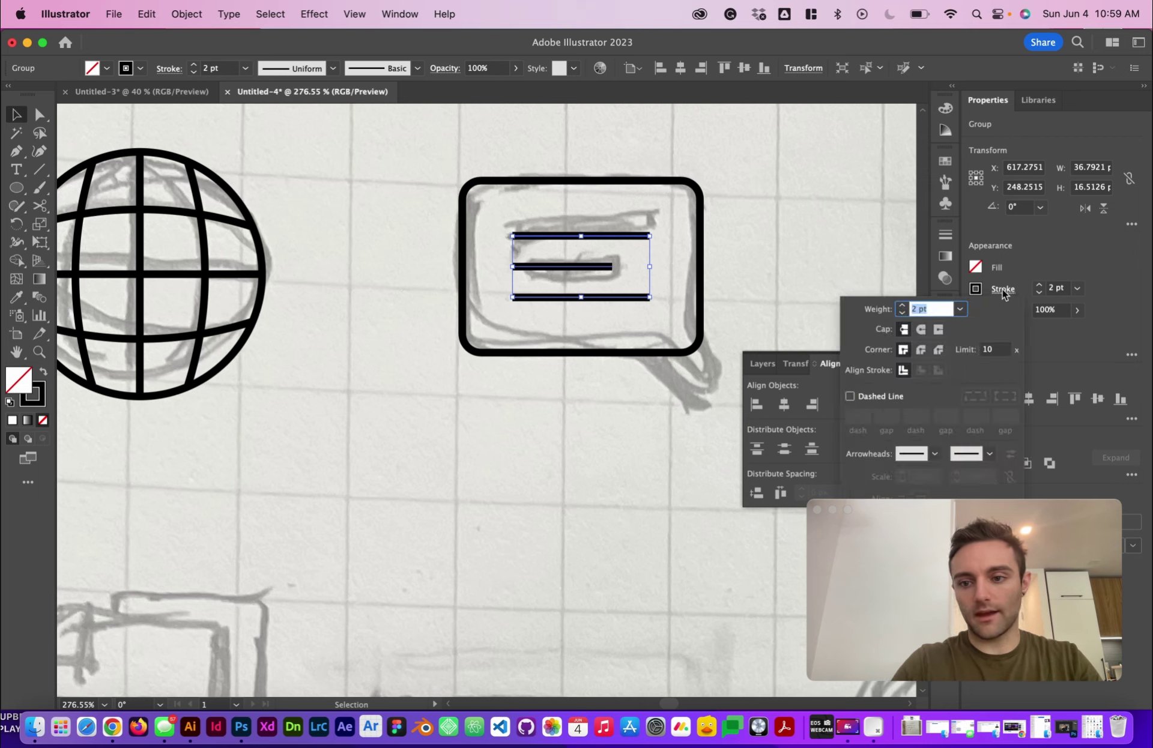
pyautogui.click(920, 329)
pyautogui.click(776, 168)
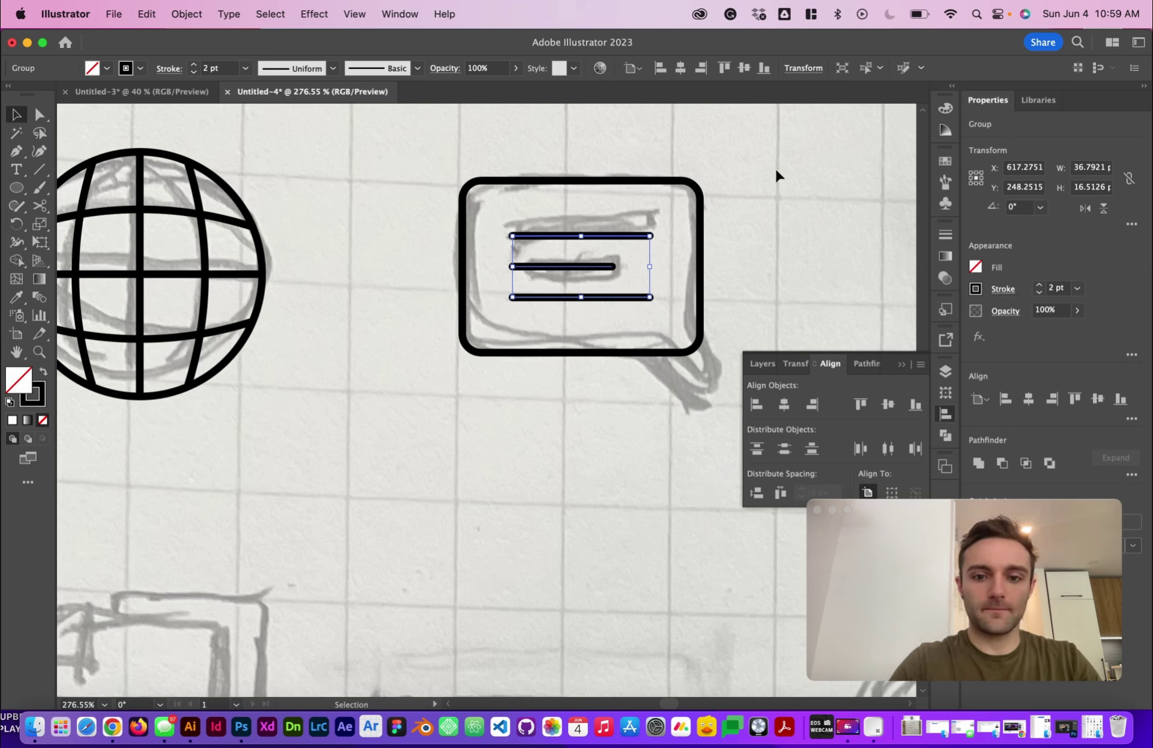
pyautogui.click(776, 168)
# Step: Create a 3-sided polygon with a 50 px radius below the speech bubble
pyautogui.scroll(-5, 736, 170)
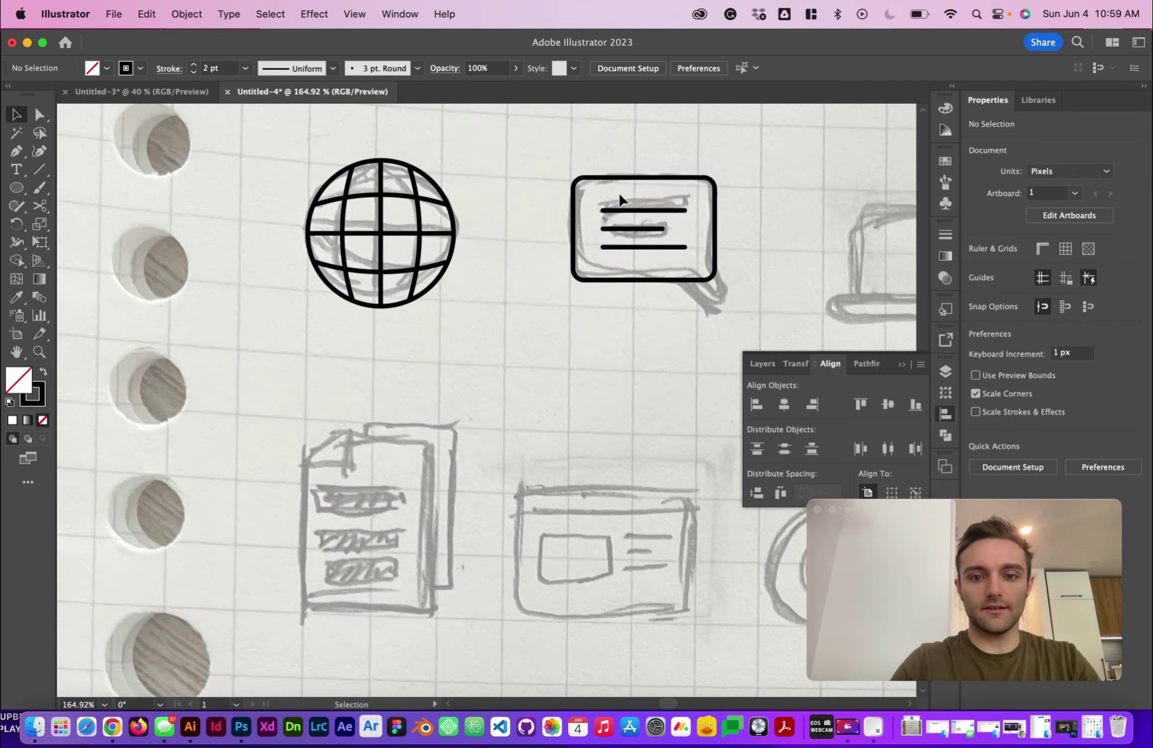
pyautogui.scroll(5, 749, 276)
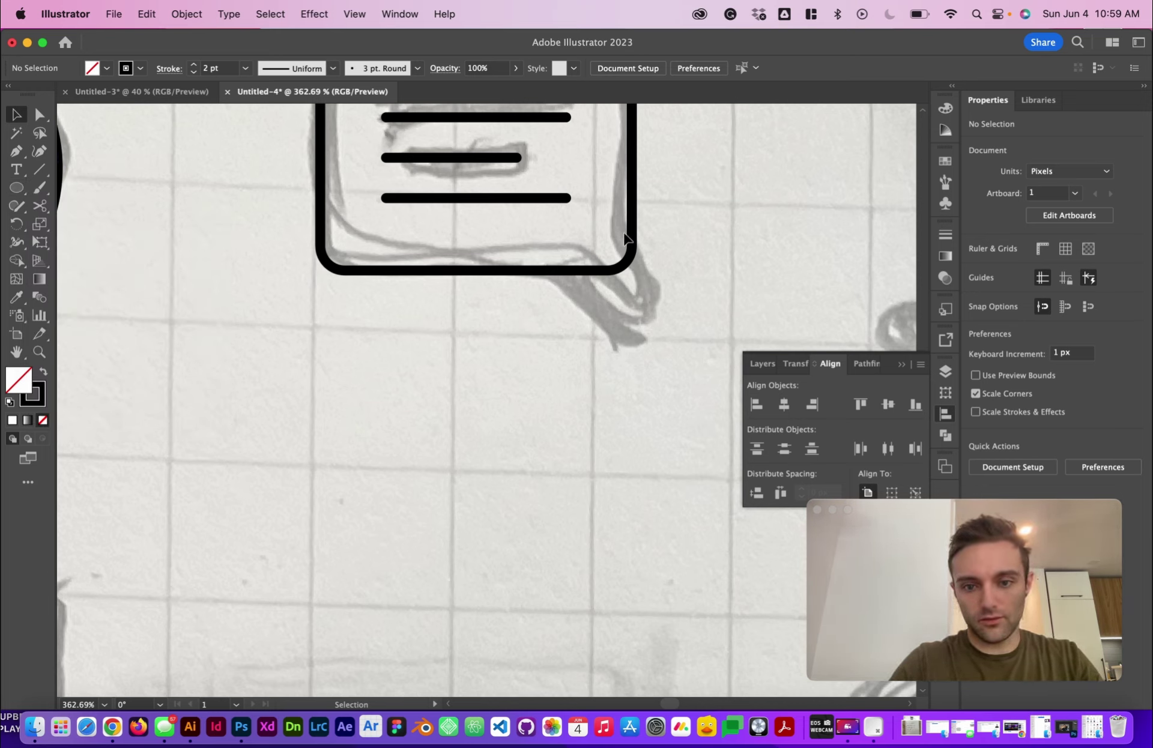
pyautogui.scroll(4, 685, 358)
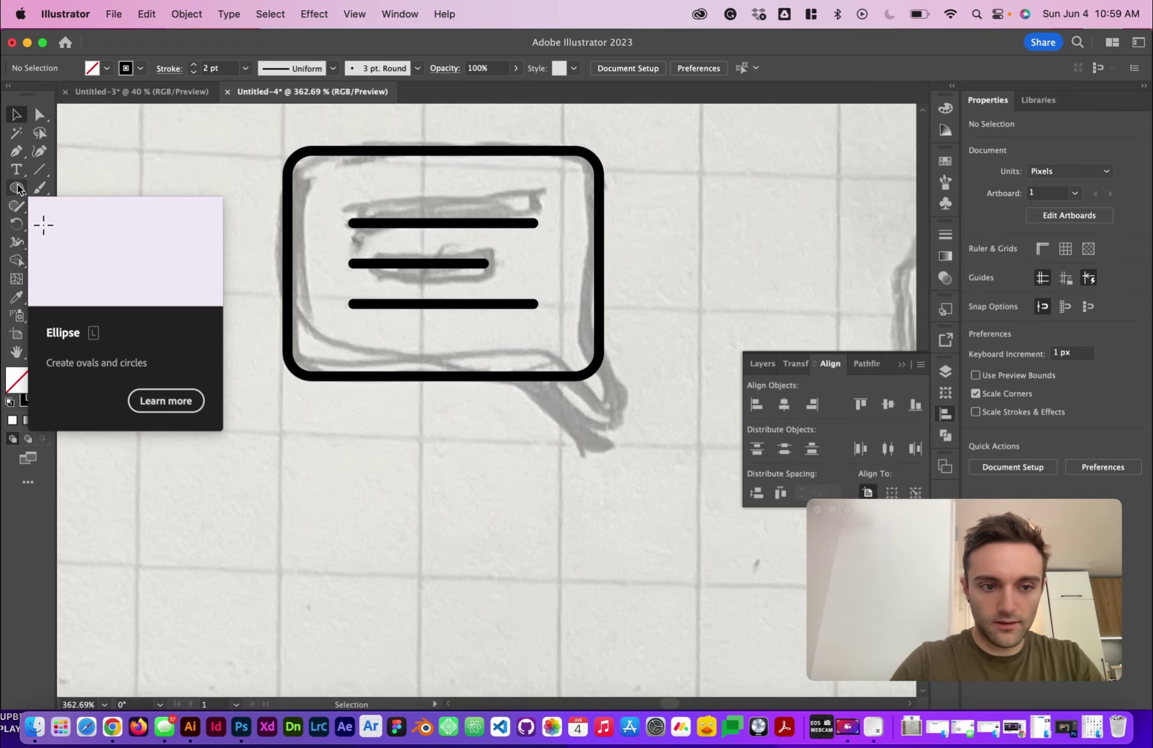
pyautogui.click(18, 190)
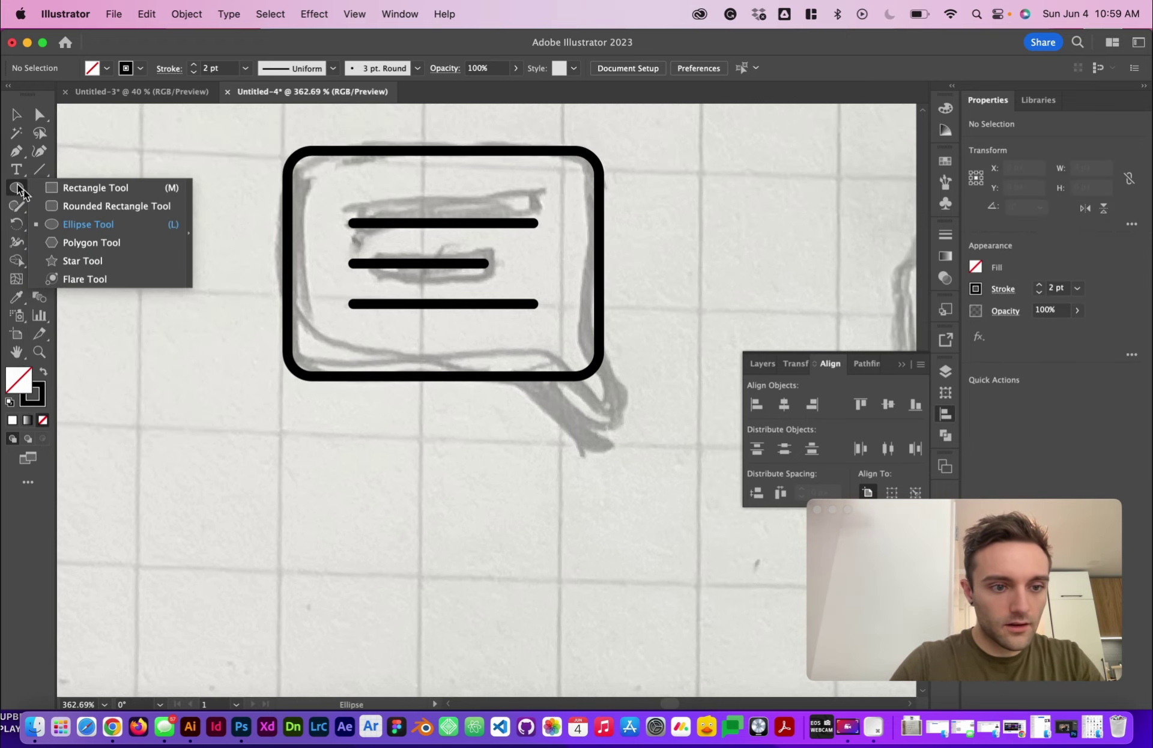
pyautogui.click(146, 245)
pyautogui.click(466, 540)
pyautogui.press('BackSpace')
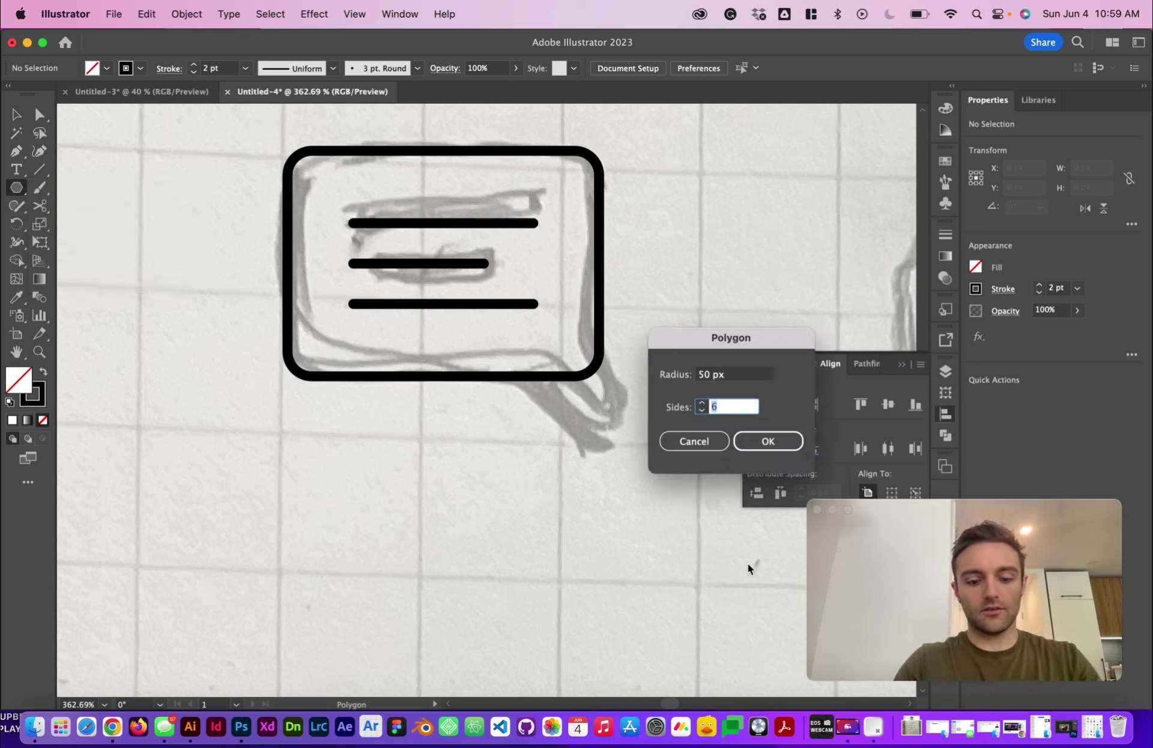
pyautogui.write('3')
pyautogui.press('Return')
pyautogui.press('v')
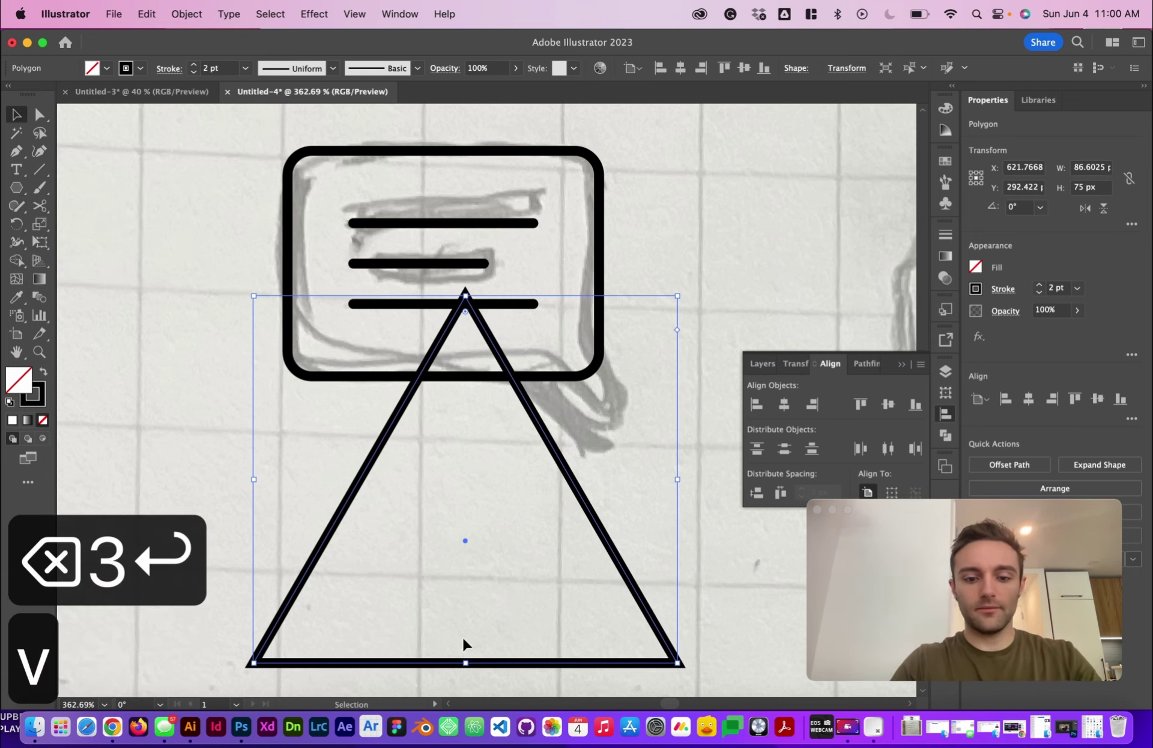
# Step: Scale the triangle down to about 18 × 26 px and rotate it to 225°
pyautogui.moveTo(464, 662); pyautogui.dragTo(464, 425)
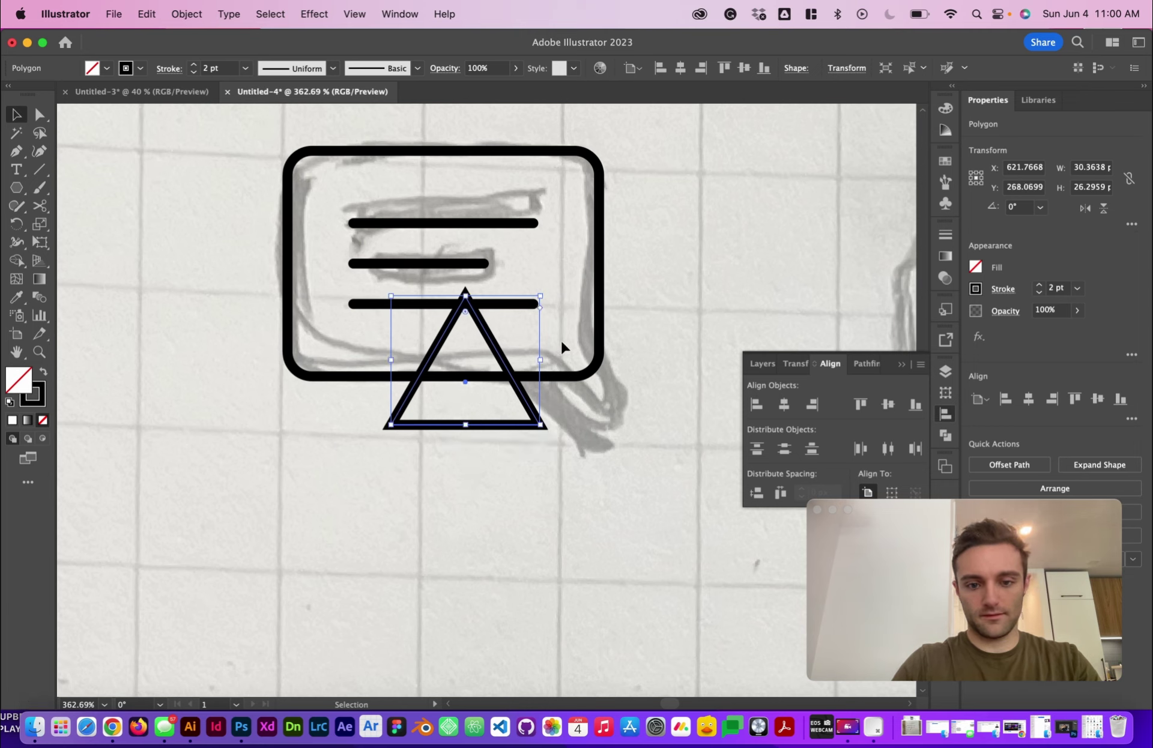
pyautogui.moveTo(542, 359); pyautogui.dragTo(479, 360)
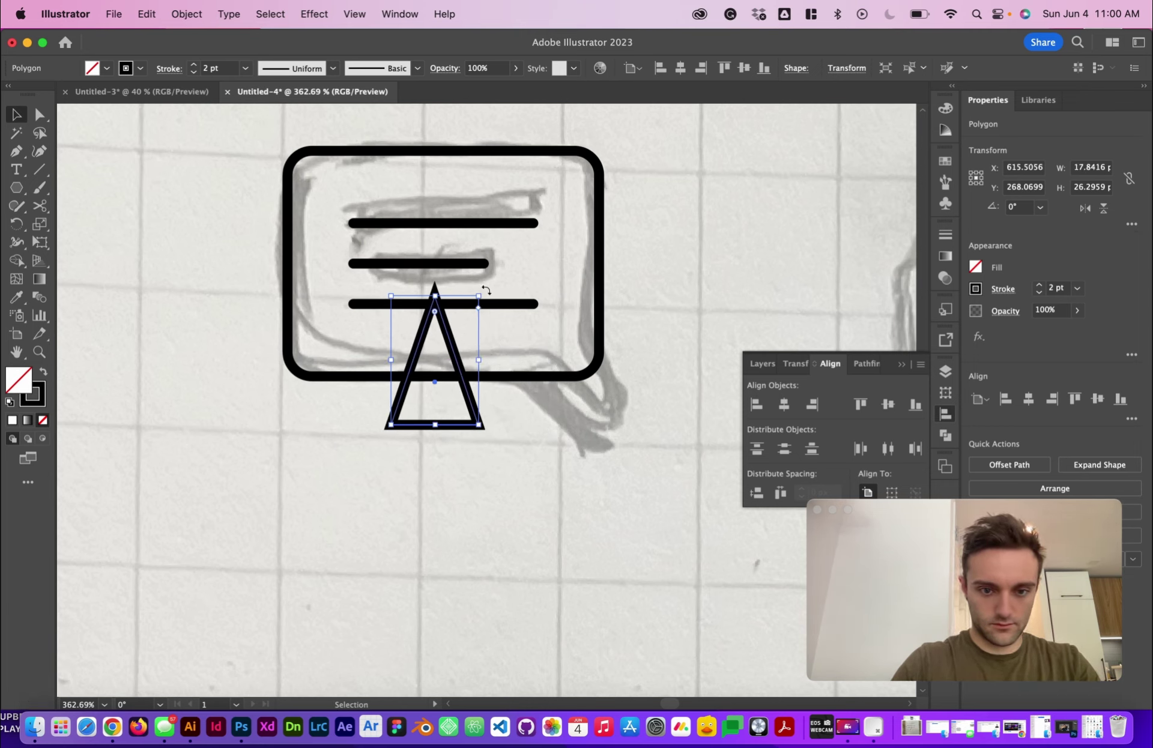
pyautogui.moveTo(484, 292); pyautogui.dragTo(463, 486)
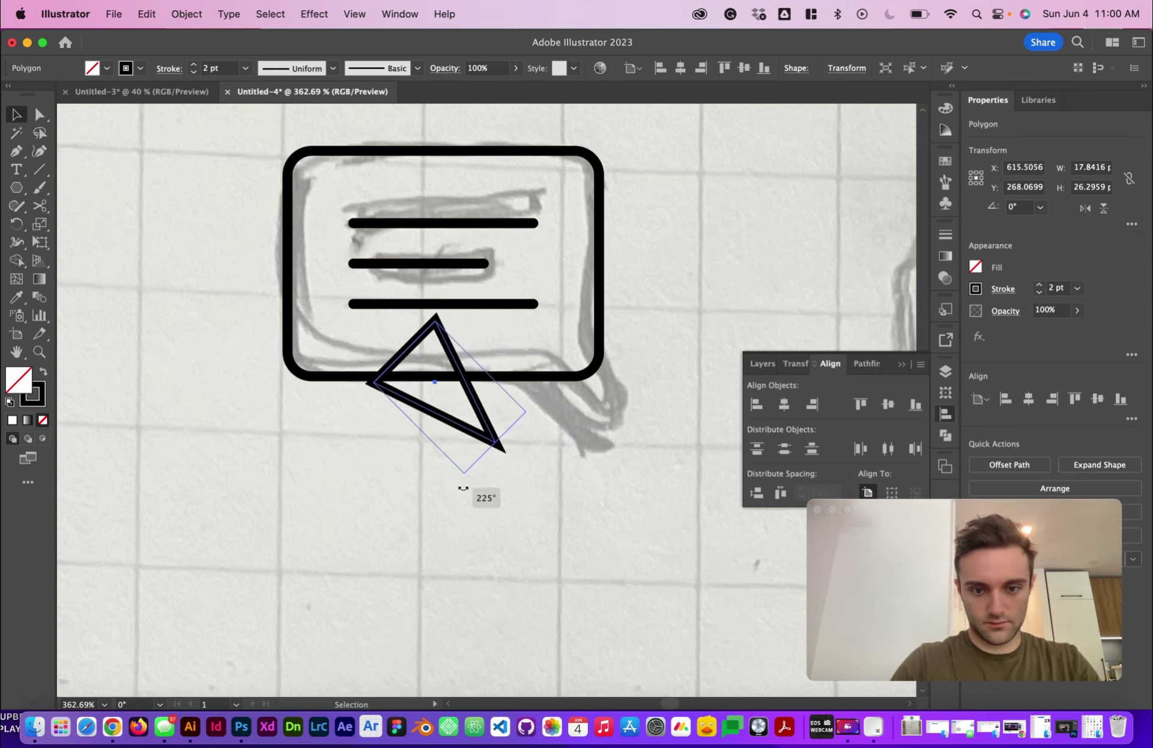
# Step: Move the triangle onto the bubble's lower-right corner as its tail, pointing outward over the sketch
pyautogui.moveTo(474, 415); pyautogui.dragTo(632, 398)
pyautogui.moveTo(573, 343)
pyautogui.mouseDown()
pyautogui.moveTo(566, 334)
pyautogui.moveTo(574, 339)
pyautogui.mouseUp()
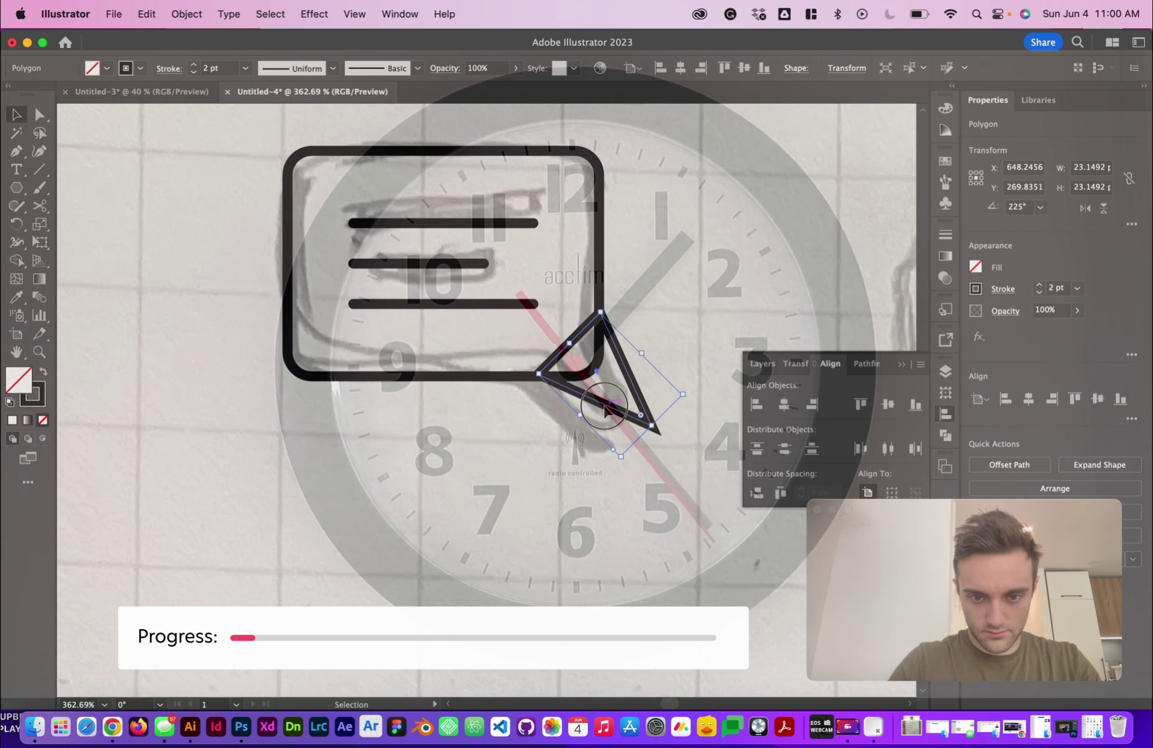
pyautogui.moveTo(605, 409); pyautogui.dragTo(625, 420)
pyautogui.click(531, 477)
# Step: Nudge the tail triangle slightly so its base corners meet the speech bubble's outline at the lower-right corner
pyautogui.scroll(-5, 531, 477)
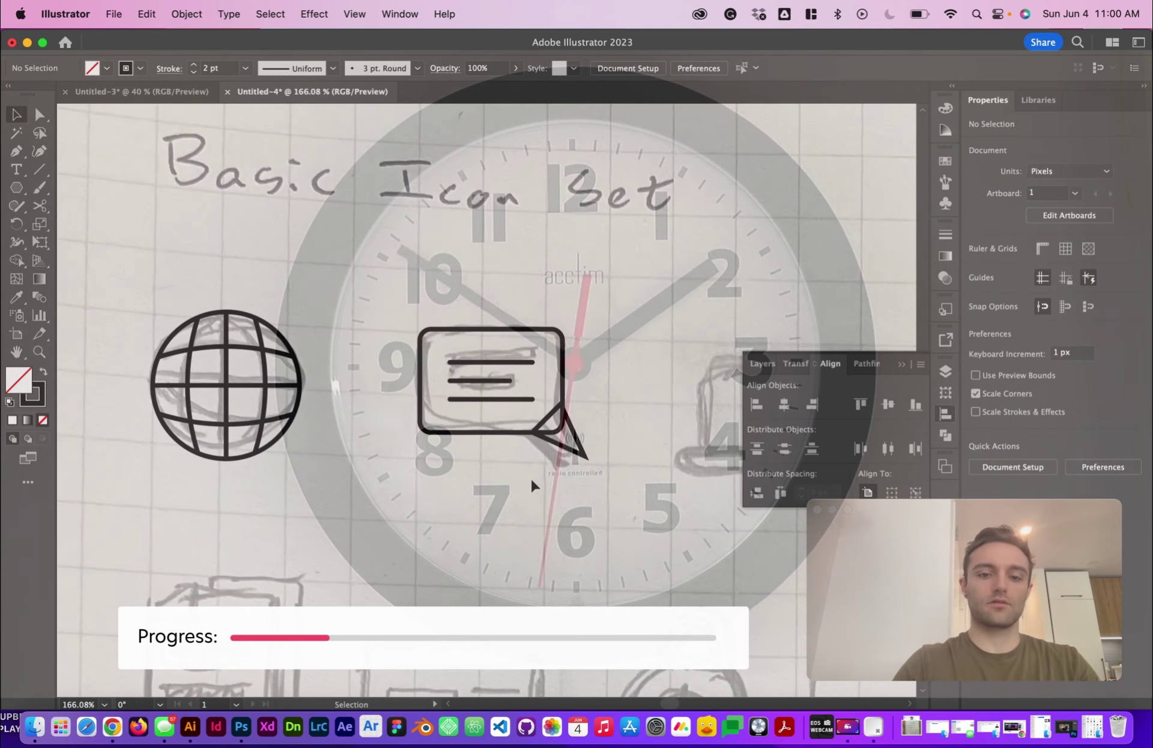
pyautogui.scroll(7, 581, 456)
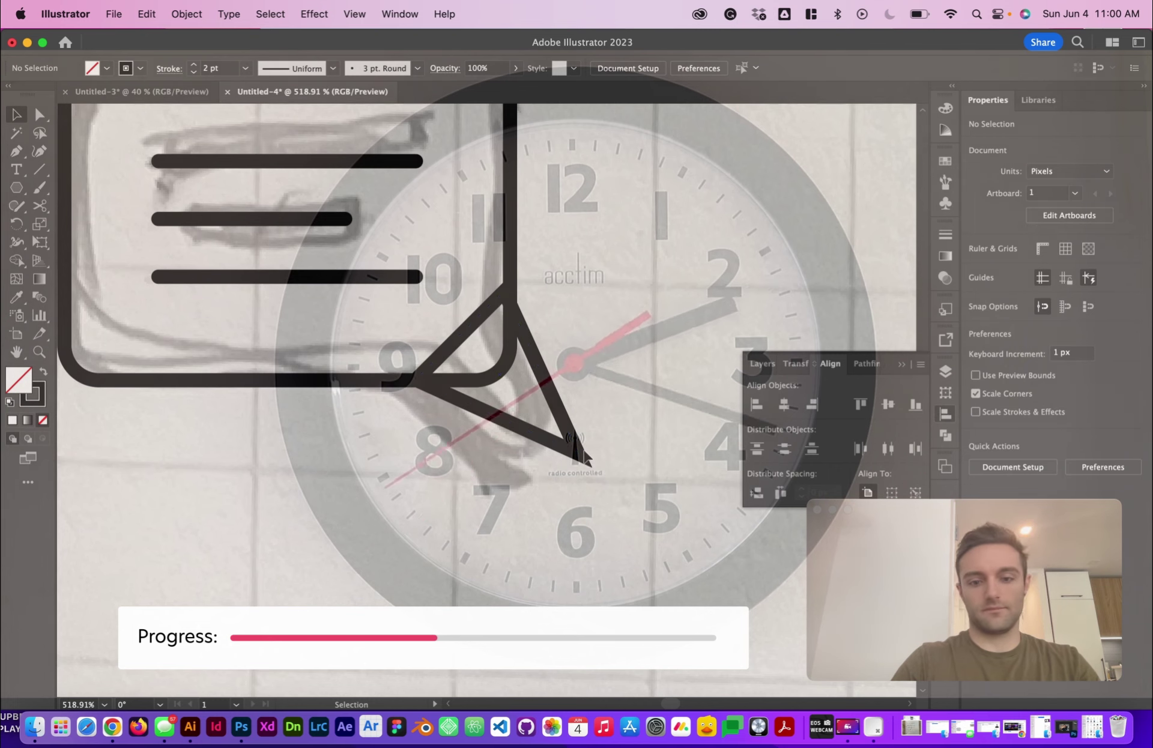
pyautogui.click(579, 454)
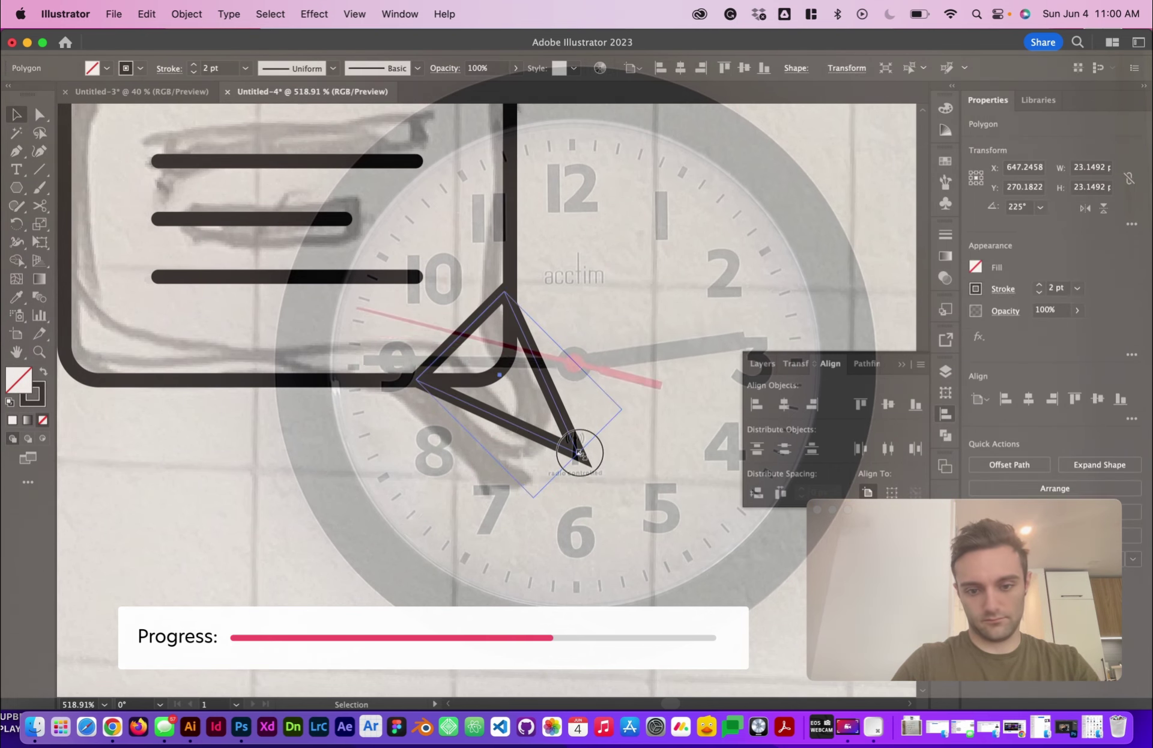
pyautogui.moveTo(579, 454)
pyautogui.mouseDown()
pyautogui.moveTo(563, 445)
pyautogui.moveTo(586, 462)
pyautogui.mouseUp()
pyautogui.click(633, 517)
pyautogui.scroll(-5, 633, 517)
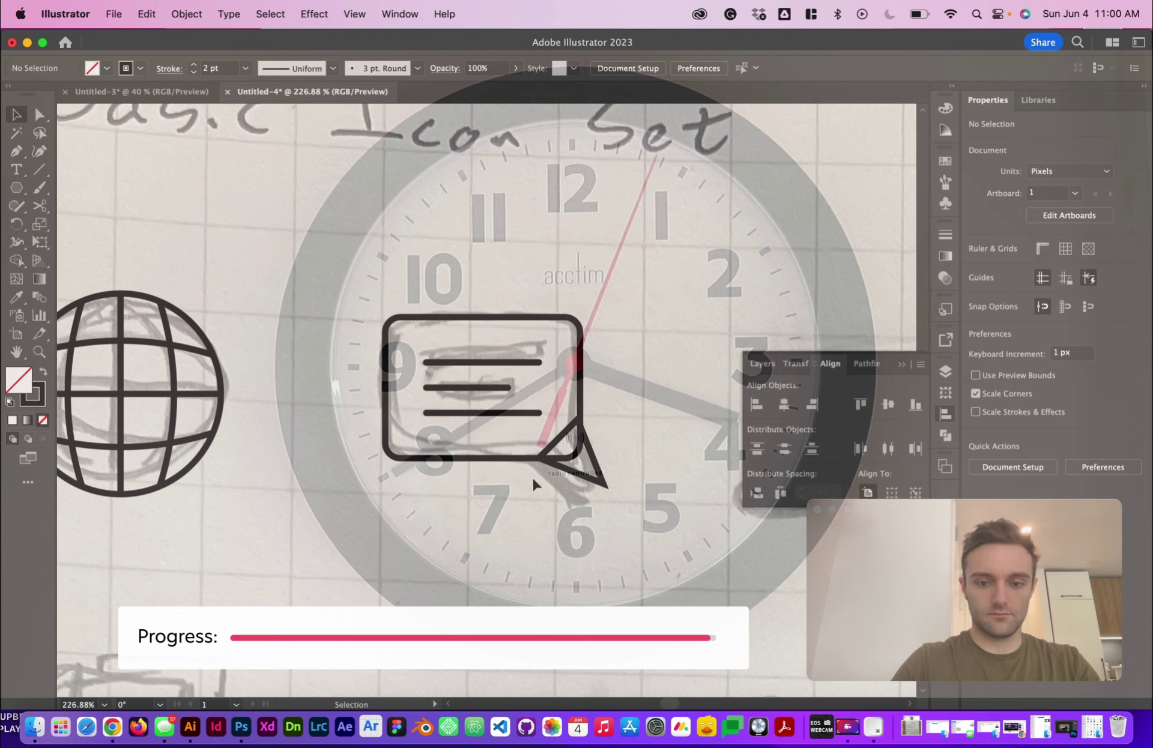
# Step: Select the tail triangle and the bubble outline, try uniting them with Pathfinder, and undo the union
pyautogui.scroll(5, 592, 477)
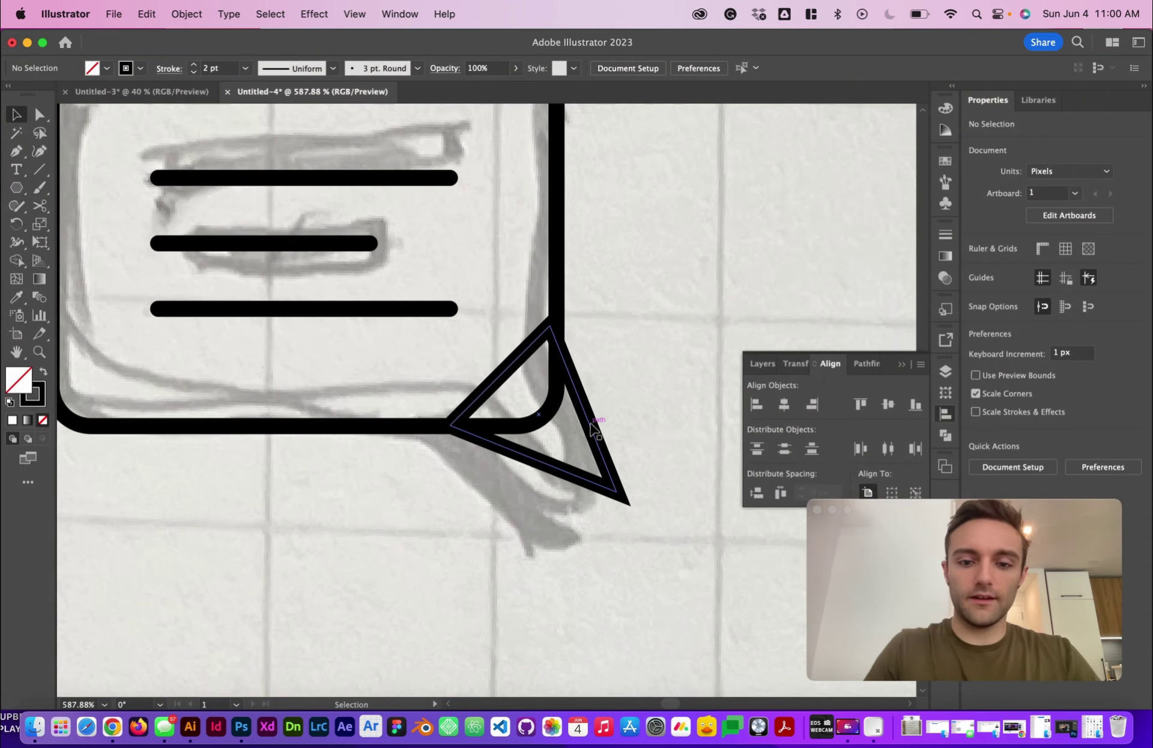
pyautogui.click(592, 429)
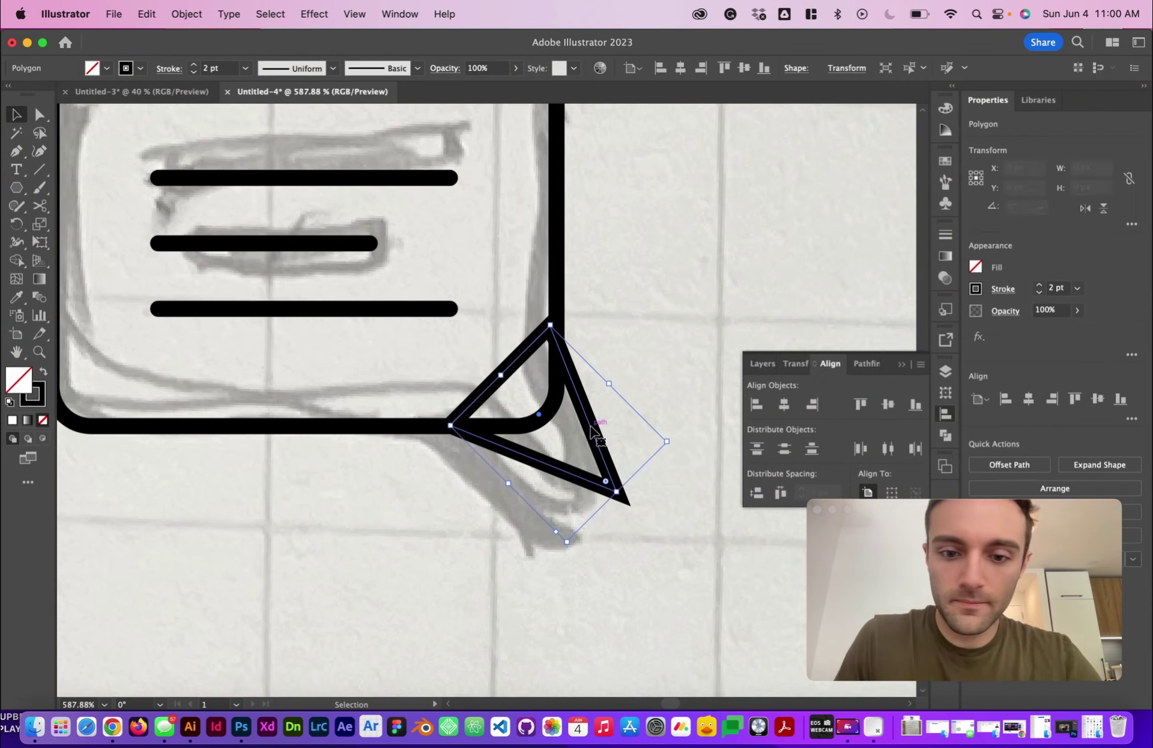
pyautogui.keyDown('shift'); pyautogui.click(556, 277); pyautogui.keyUp('shift')
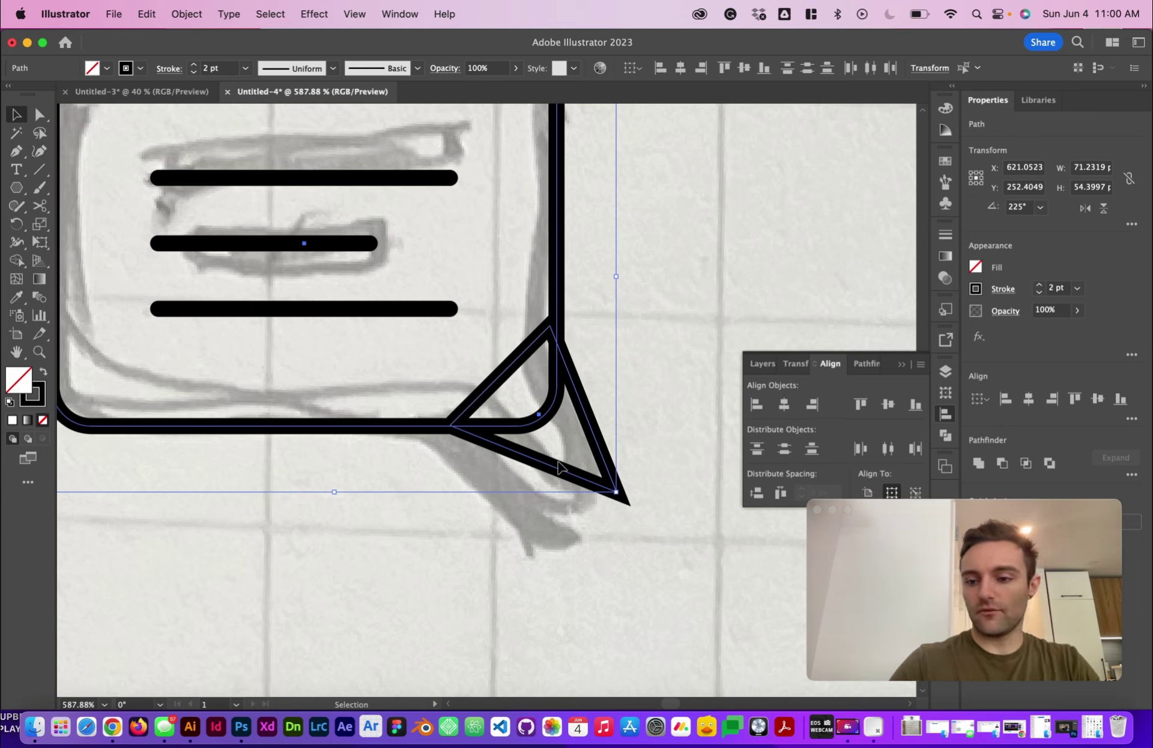
pyautogui.click(977, 463)
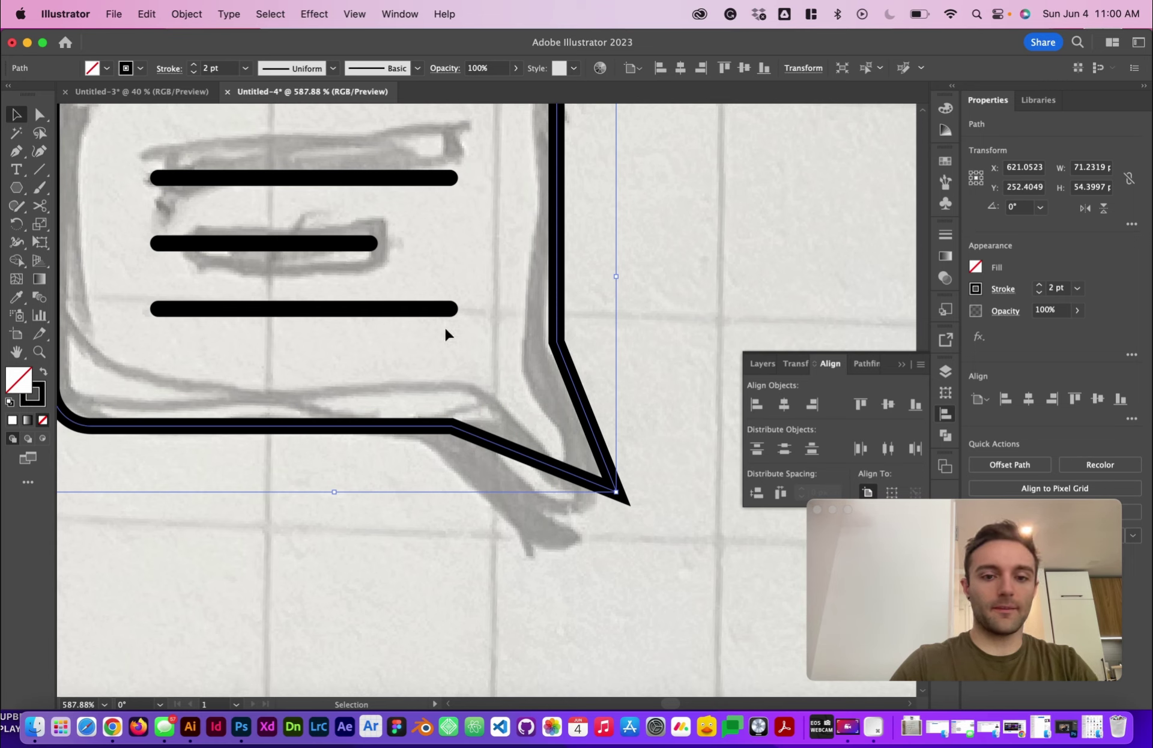
pyautogui.press('super+z')
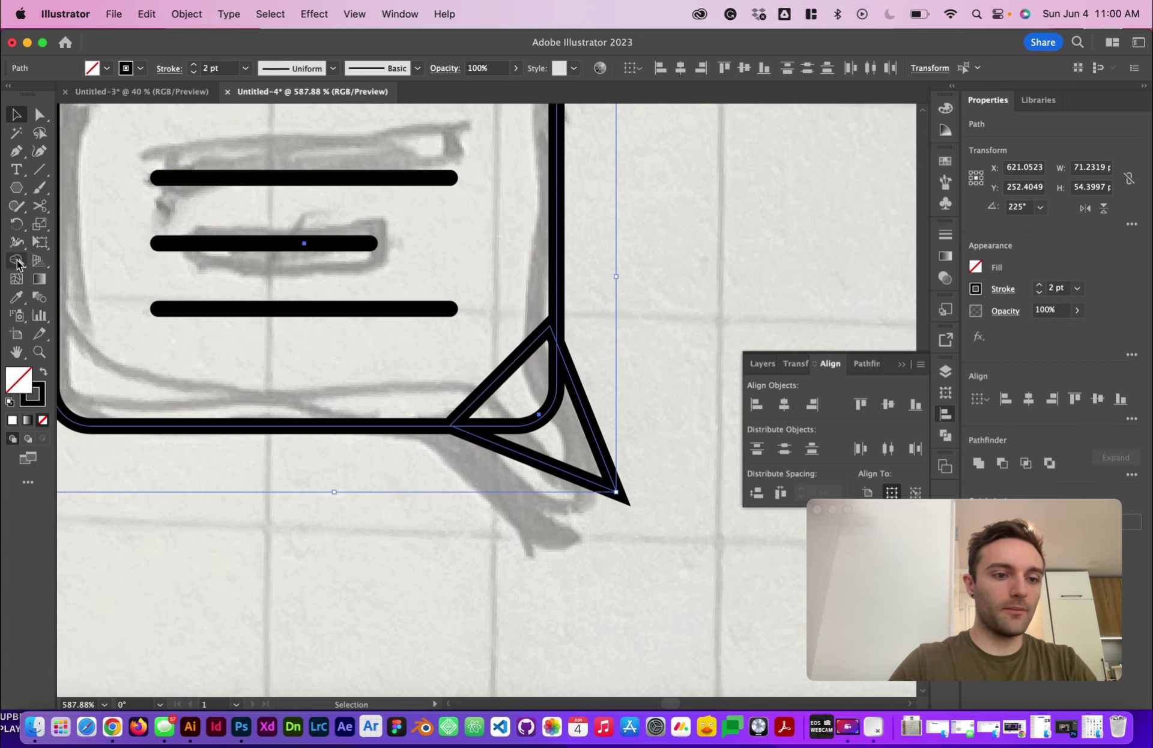
# Step: Merge the bubble, the overlapping corner and the tail triangle into one outline with the Shape Builder, leaving nothing selected
pyautogui.click(16, 261)
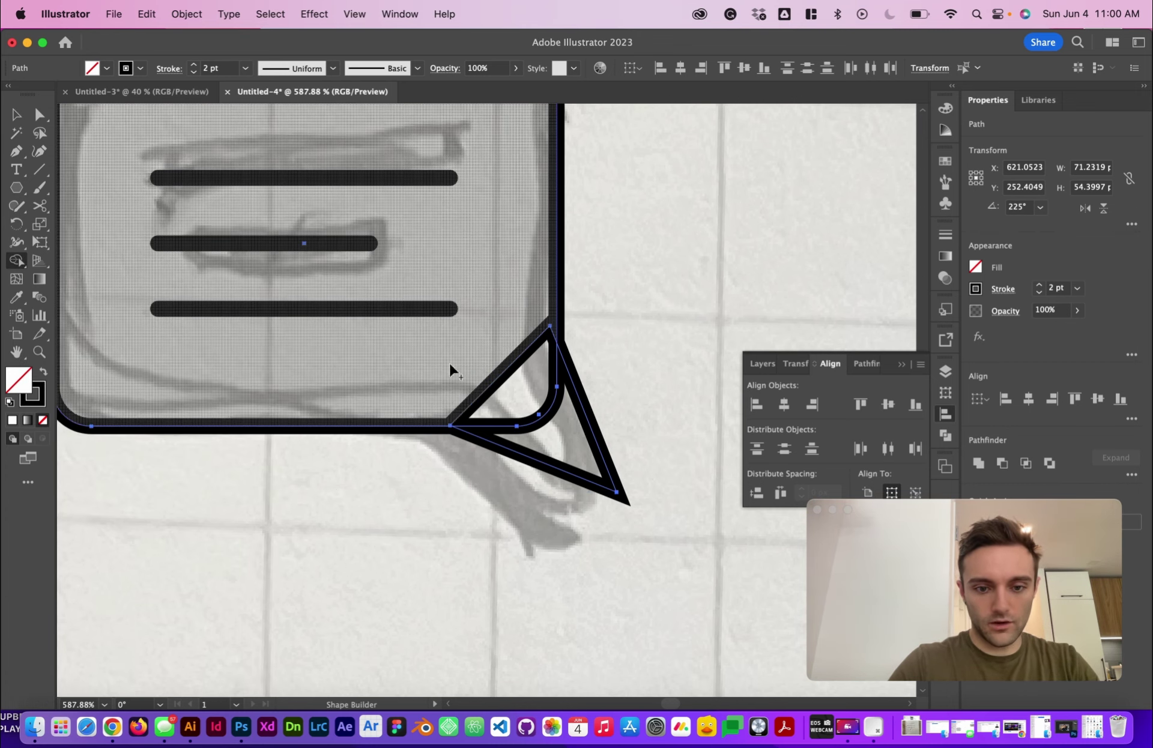
pyautogui.moveTo(449, 362)
pyautogui.mouseDown()
pyautogui.moveTo(498, 373)
pyautogui.moveTo(553, 432)
pyautogui.mouseUp()
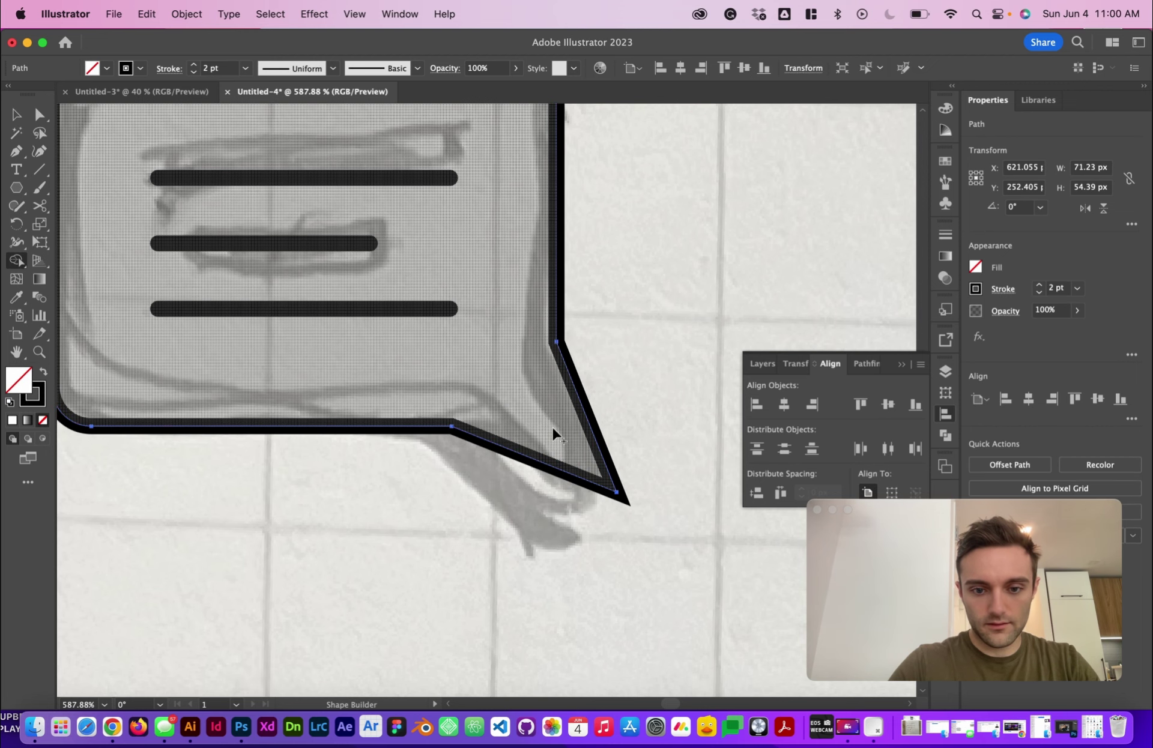
pyautogui.scroll(-3, 553, 430)
pyautogui.press('v')
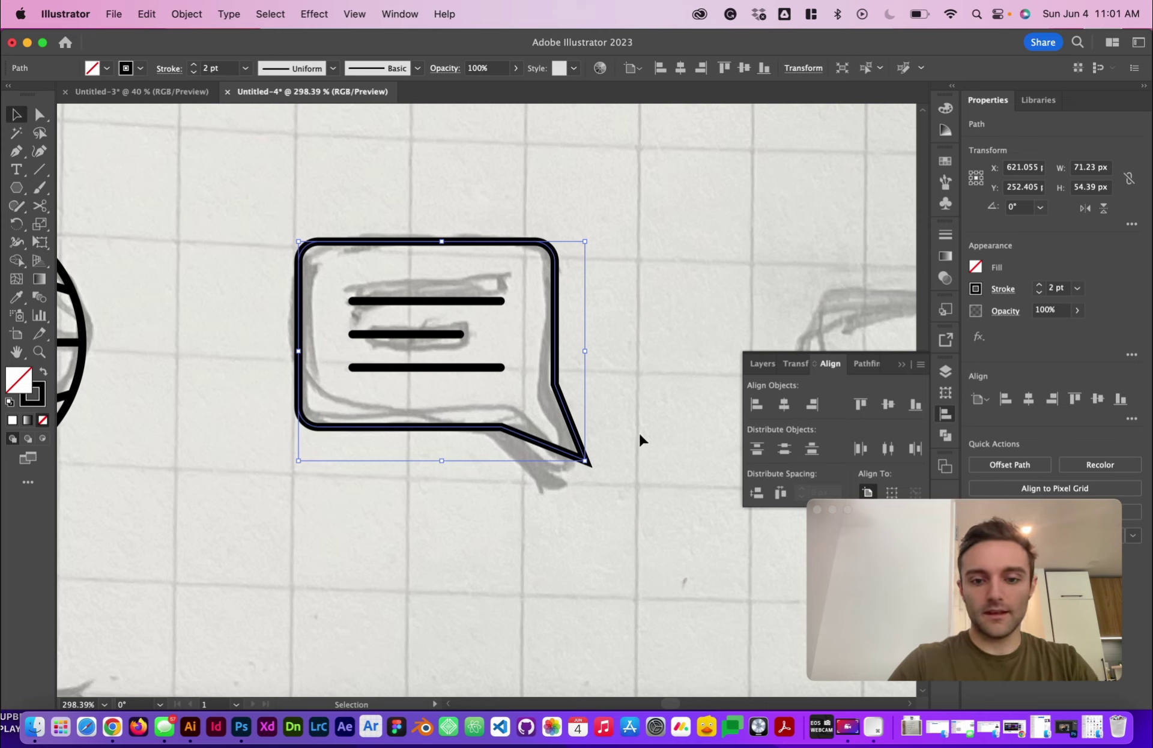
pyautogui.click(637, 471)
# Step: Round the tip of the speech bubble's tail, trying a 5 px corner radius, undoing it and using 1 px instead
pyautogui.scroll(3, 592, 458)
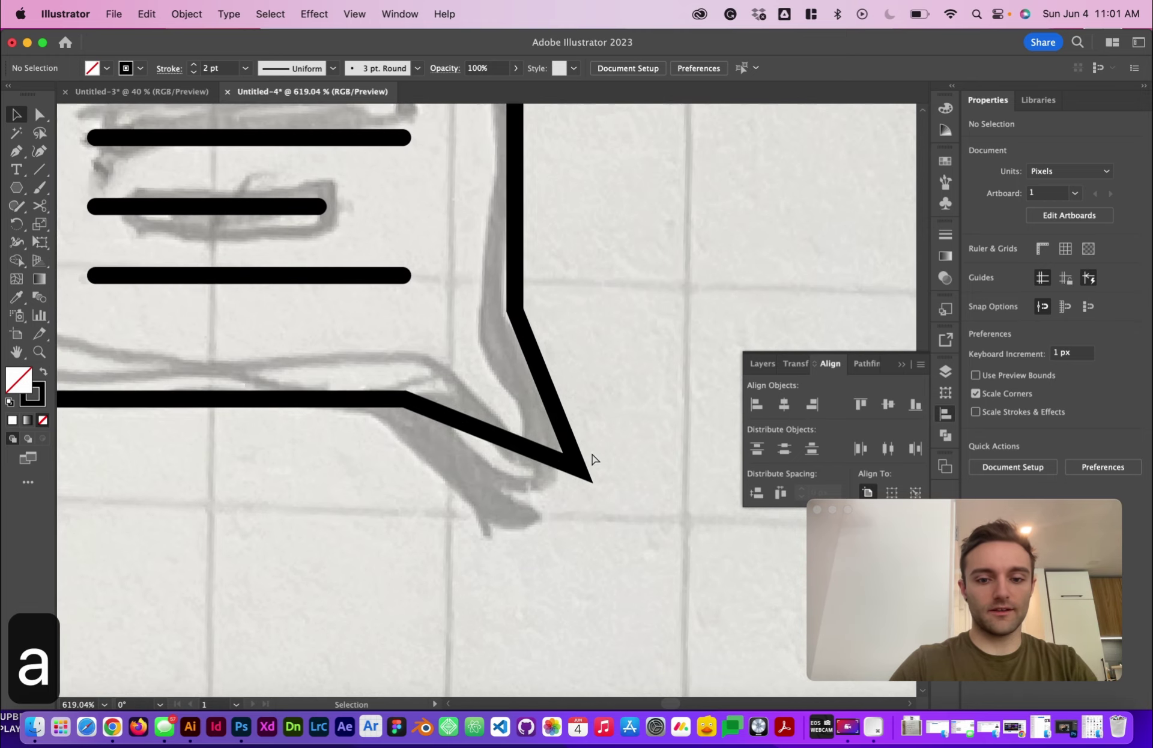
pyautogui.click(582, 465)
pyautogui.press('a')
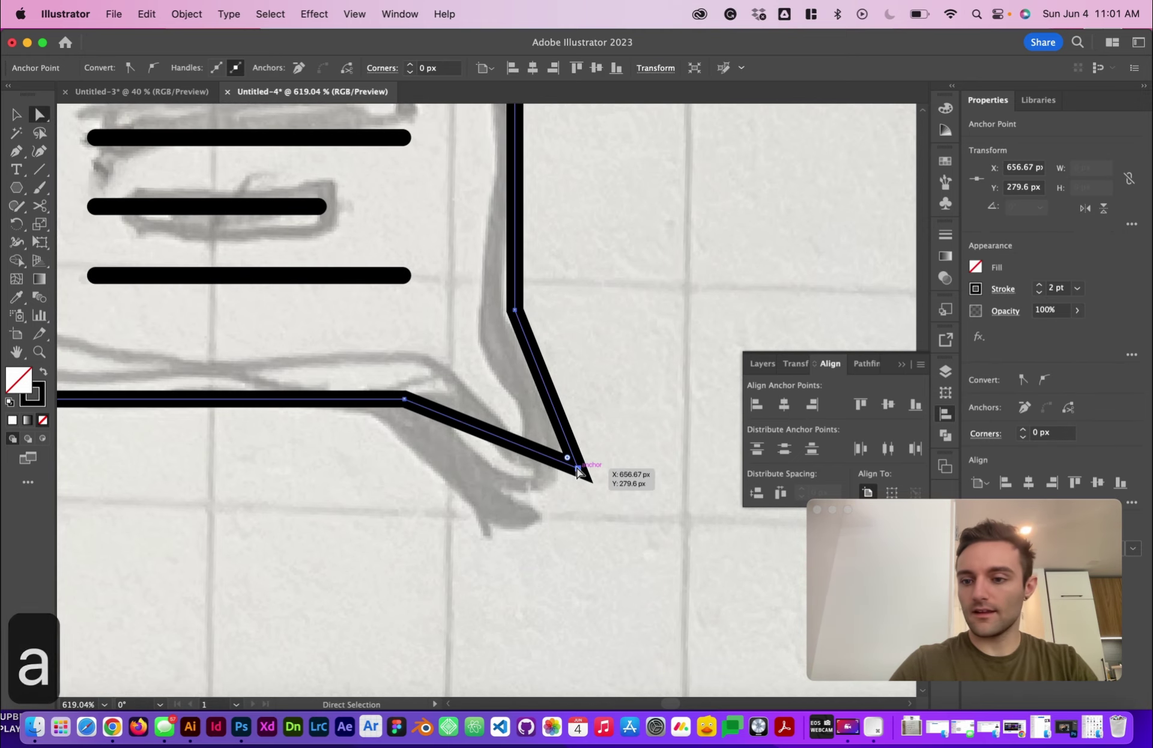
pyautogui.click(440, 67)
pyautogui.press('cmd+a')
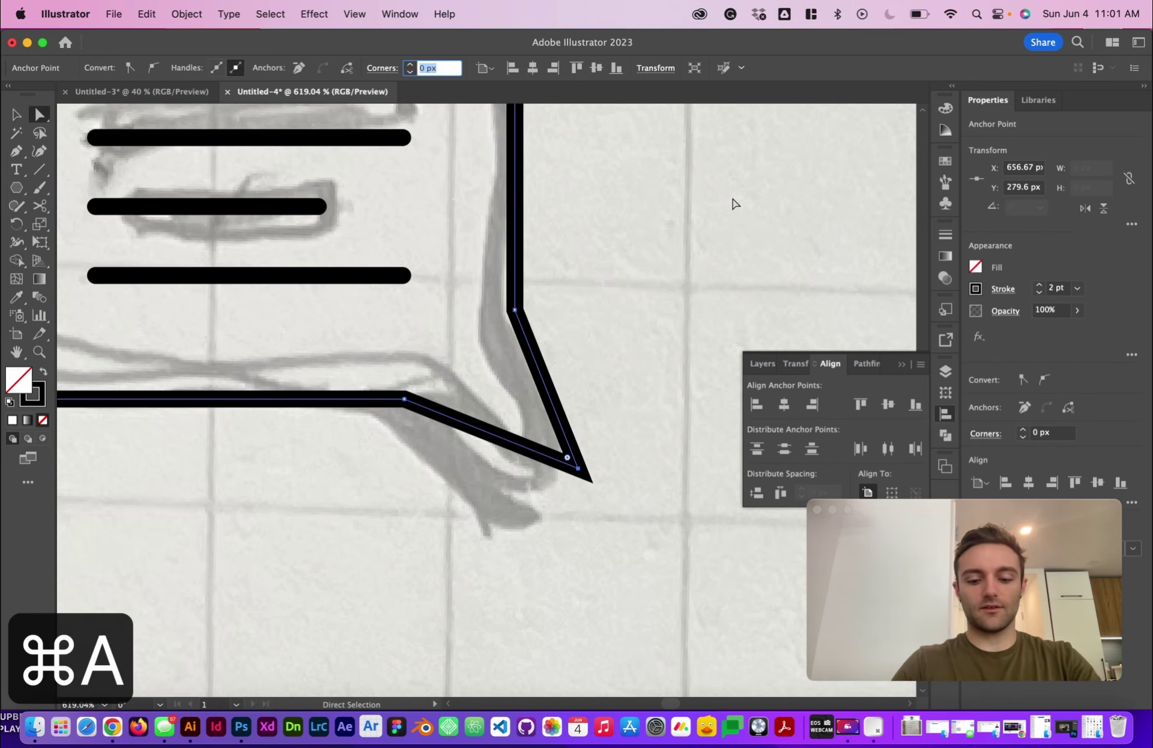
pyautogui.write('5')
pyautogui.press('Return')
pyautogui.press('cmd+z')
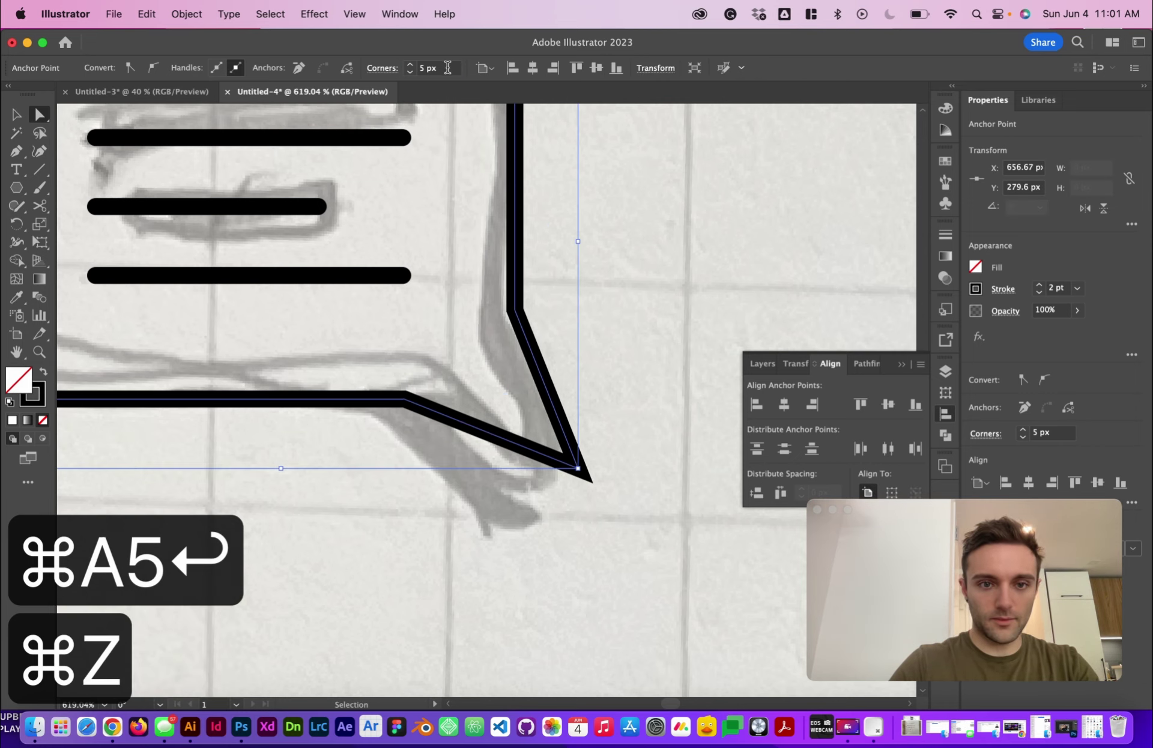
pyautogui.write('1')
pyautogui.press('Return')
pyautogui.click(576, 547)
# Step: Examine the finished speech bubble beside the globe icon and the sketched laptop in the same row
pyautogui.scroll(-5, 576, 549)
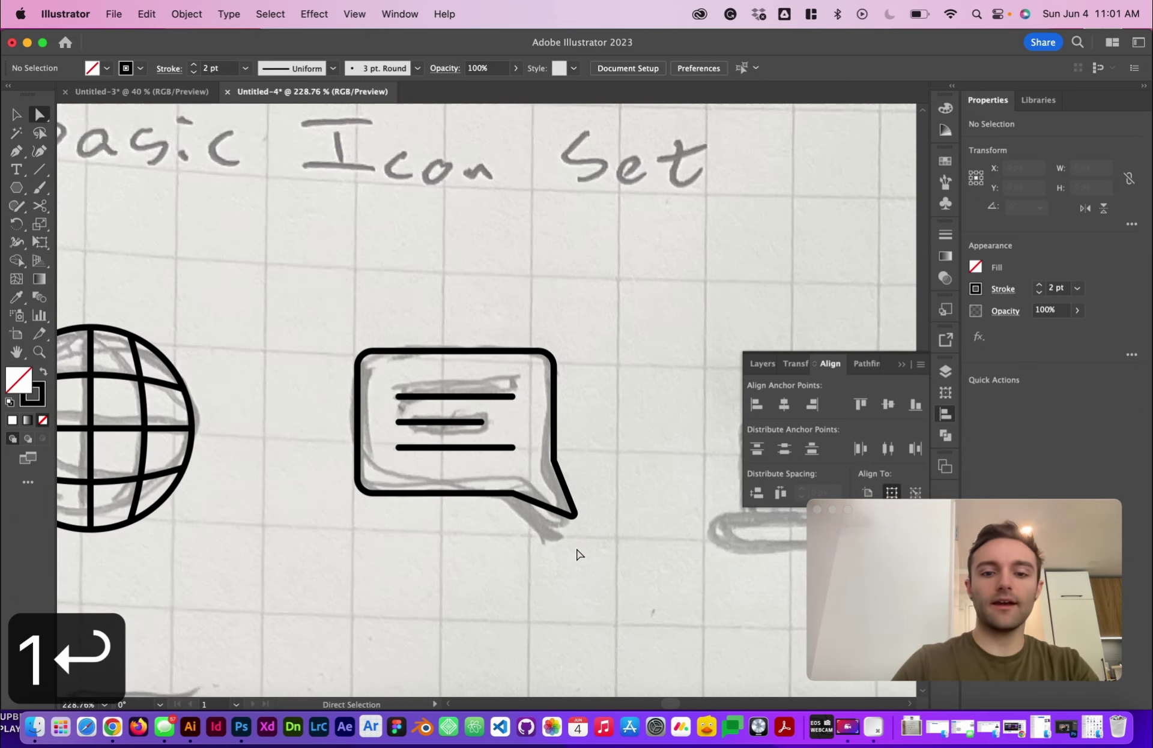
pyautogui.scroll(2, 576, 553)
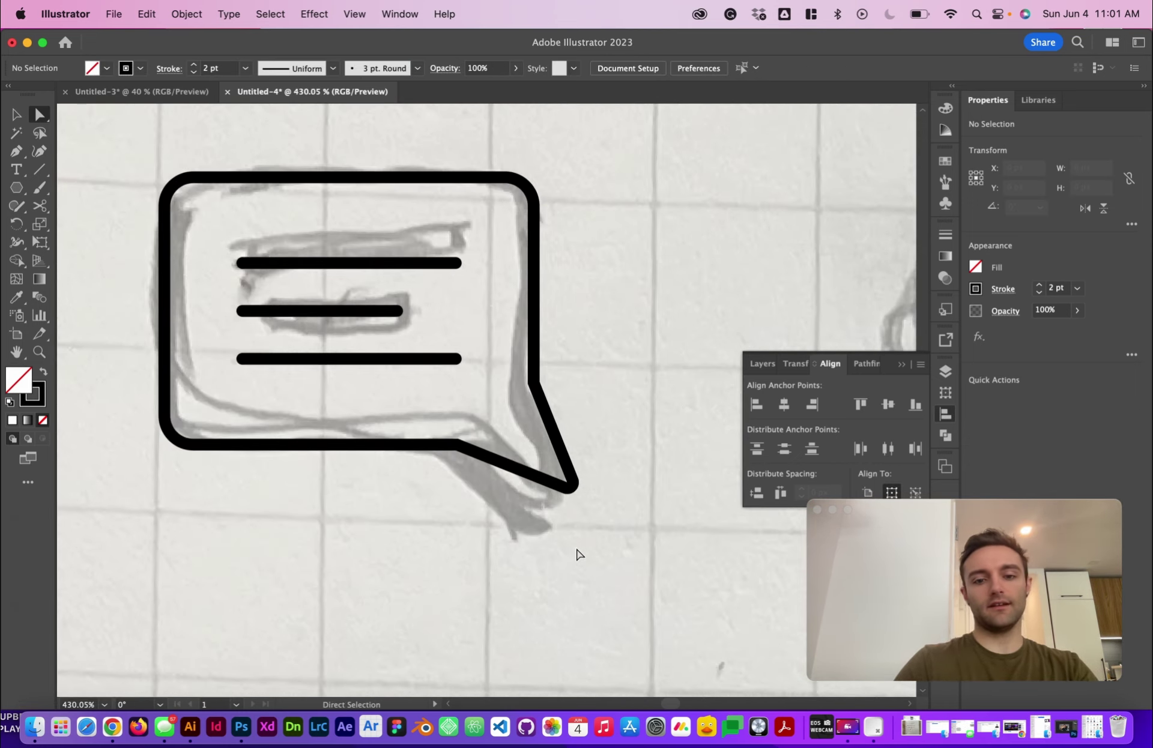
pyautogui.scroll(-6, 576, 553)
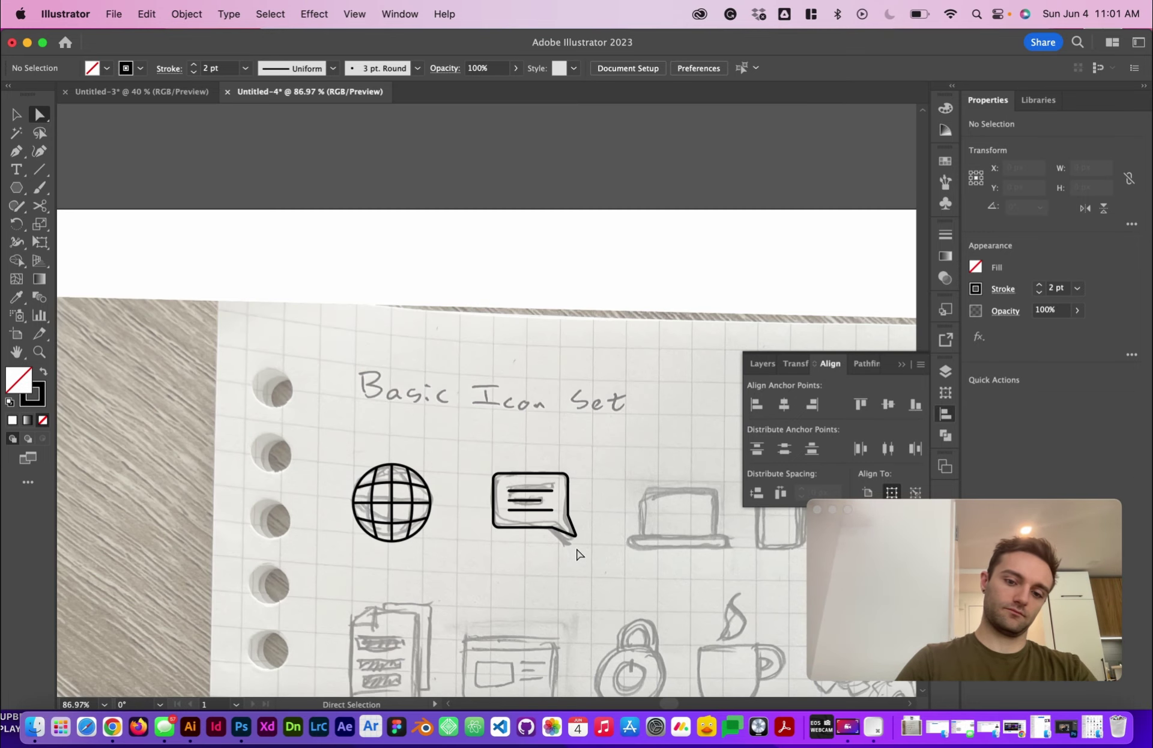
pyautogui.scroll(-3, 577, 554)
pyautogui.hscroll(5, 576, 554)
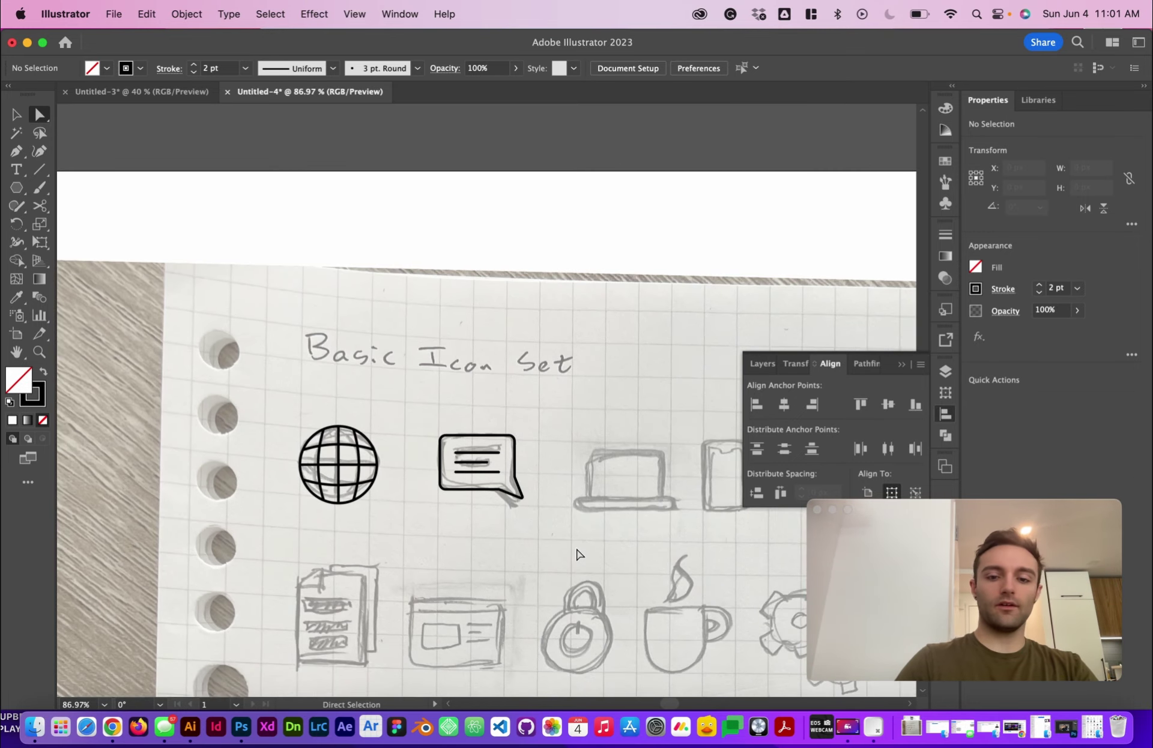
pyautogui.press('v')
pyautogui.scroll(-3, 496, 276)
pyautogui.scroll(5, 496, 276)
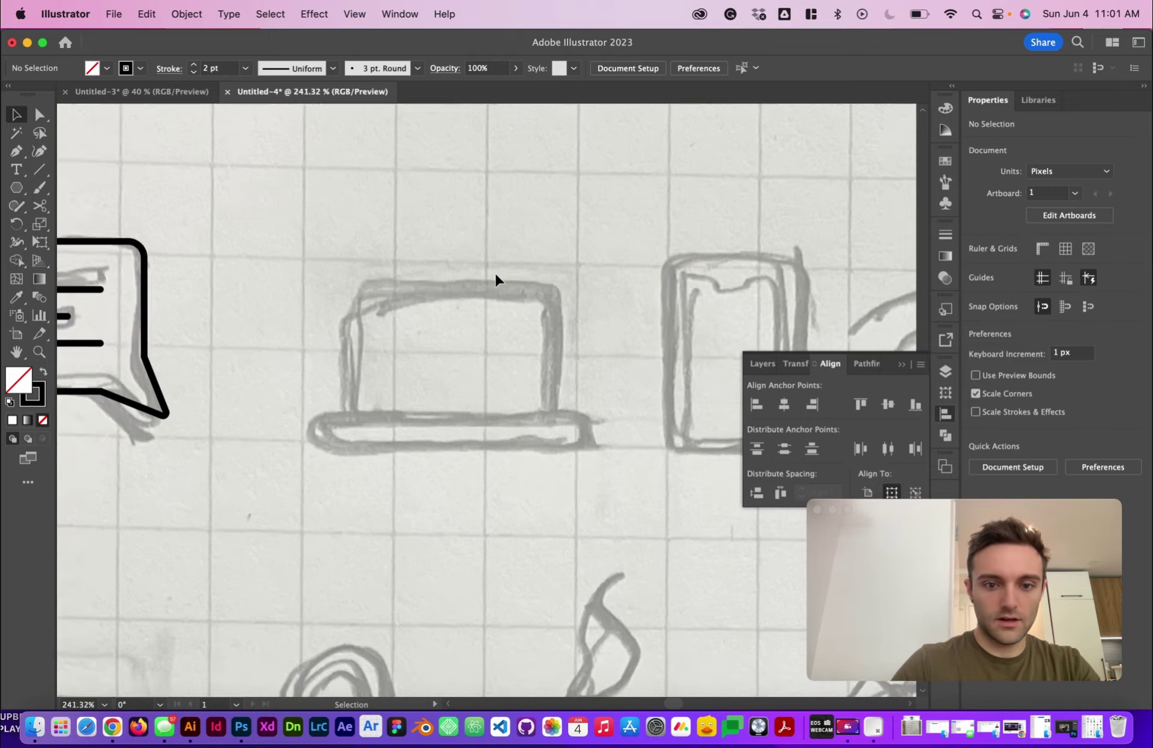
pyautogui.hscroll(-2, 496, 277)
pyautogui.hscroll(-3, 495, 275)
pyautogui.hscroll(6, 496, 276)
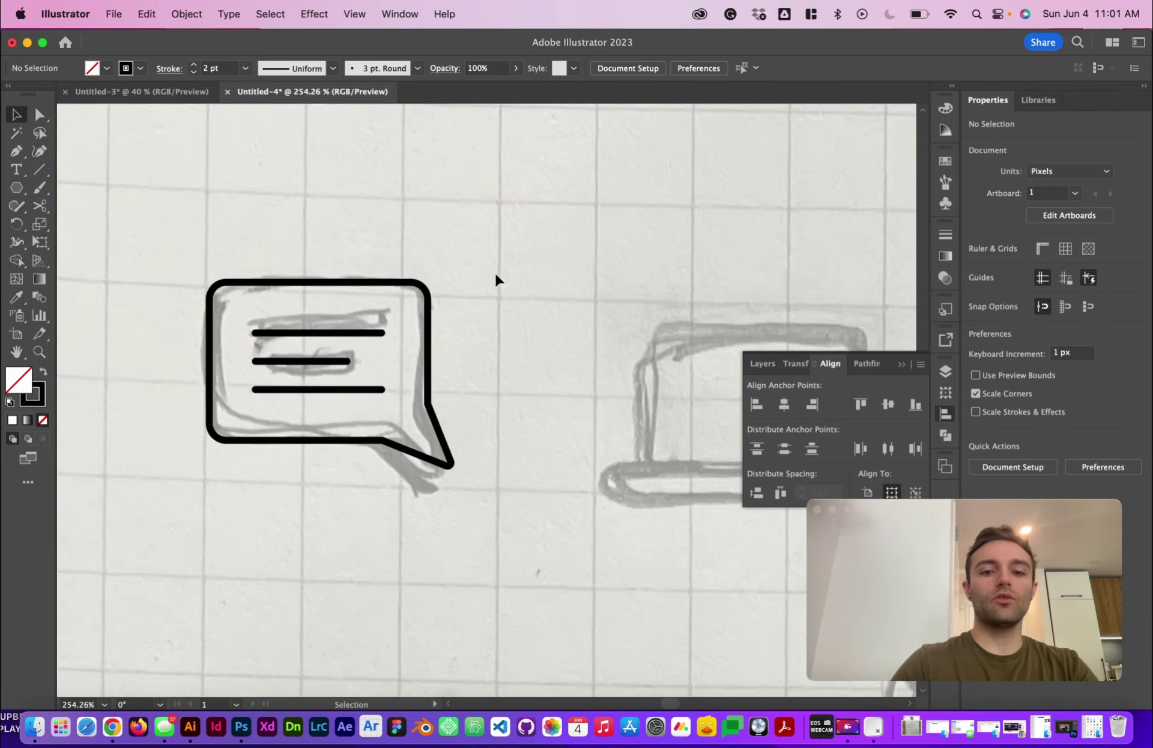
# Step: Draw a rectangle about 68 px wide over the sketched laptop's screen, with its lower edge on the base
pyautogui.hscroll(-3, 495, 276)
pyautogui.press('m')
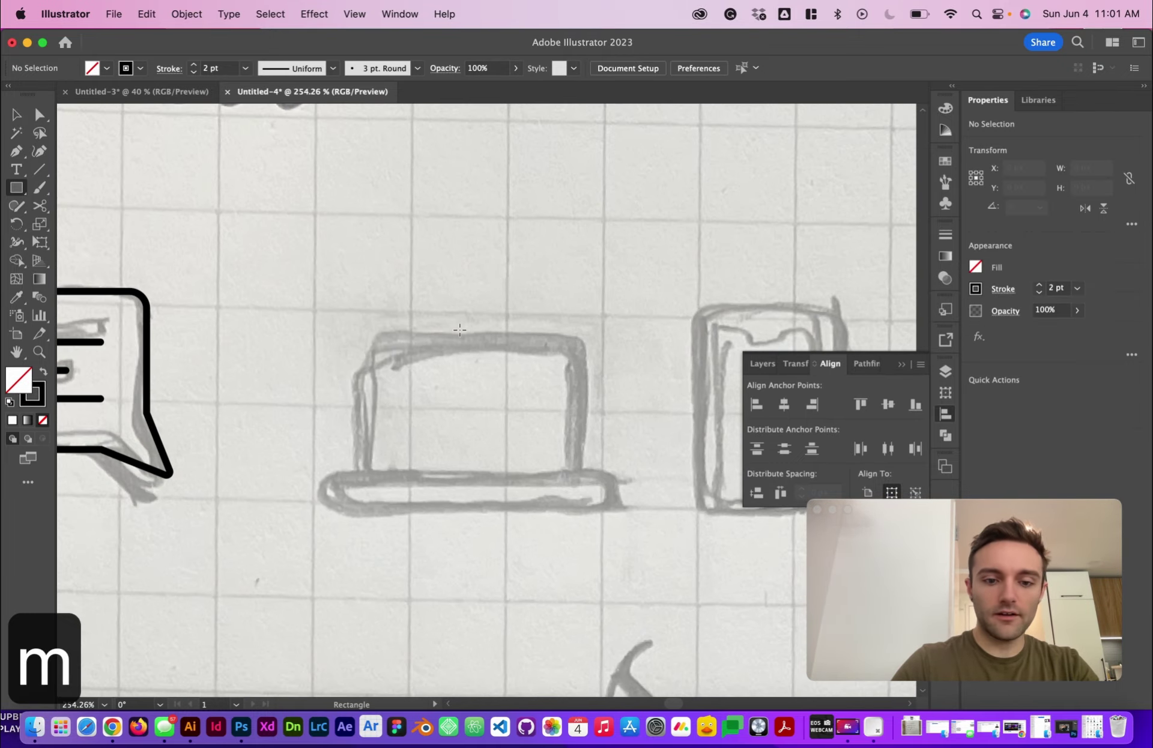
pyautogui.moveTo(354, 477)
pyautogui.mouseDown()
pyautogui.moveTo(484, 348)
pyautogui.moveTo(548, 306)
pyautogui.moveTo(591, 312)
pyautogui.mouseUp()
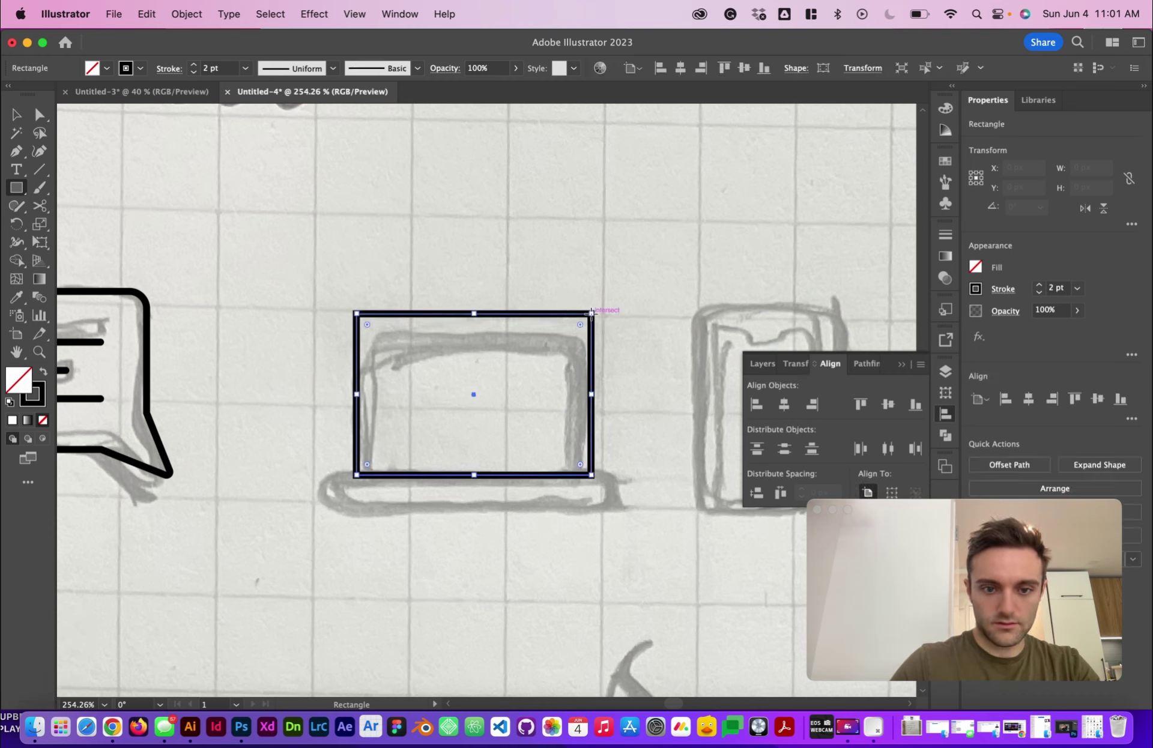
pyautogui.press('v')
pyautogui.moveTo(312, 284); pyautogui.dragTo(623, 328)
pyautogui.click(621, 327)
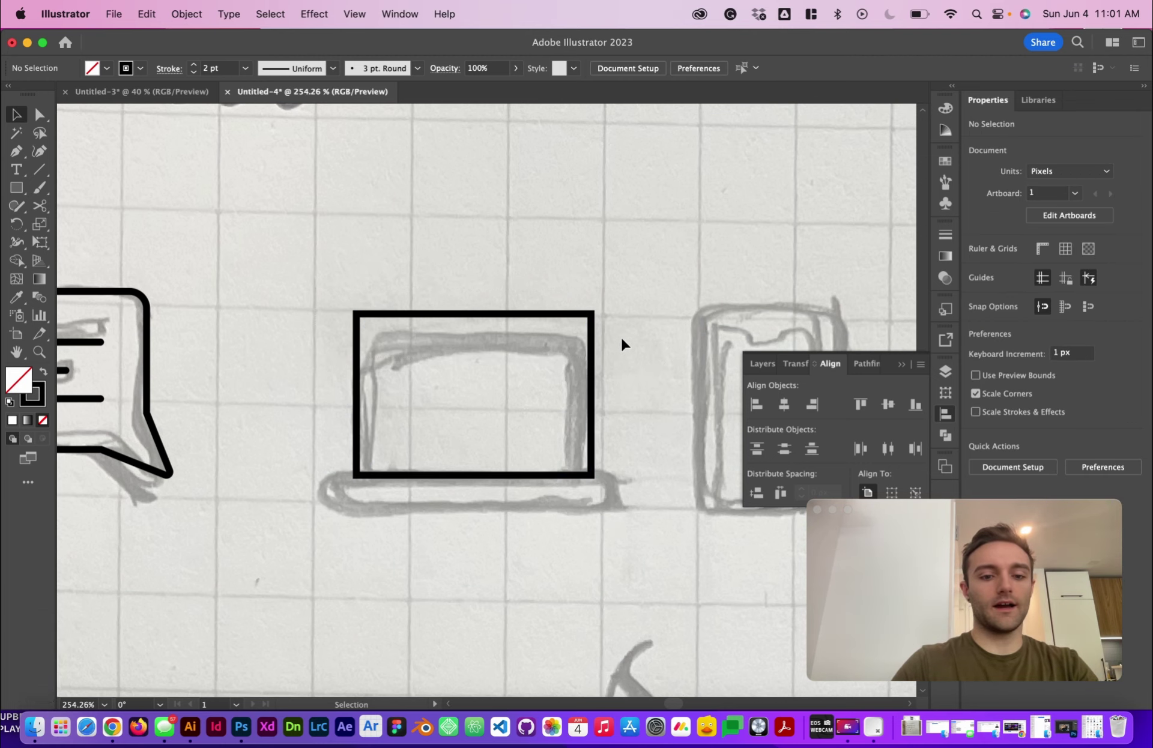
# Step: Draw a flat rectangle about 81 × 8.5 px directly under the laptop screen as its base
pyautogui.press('m')
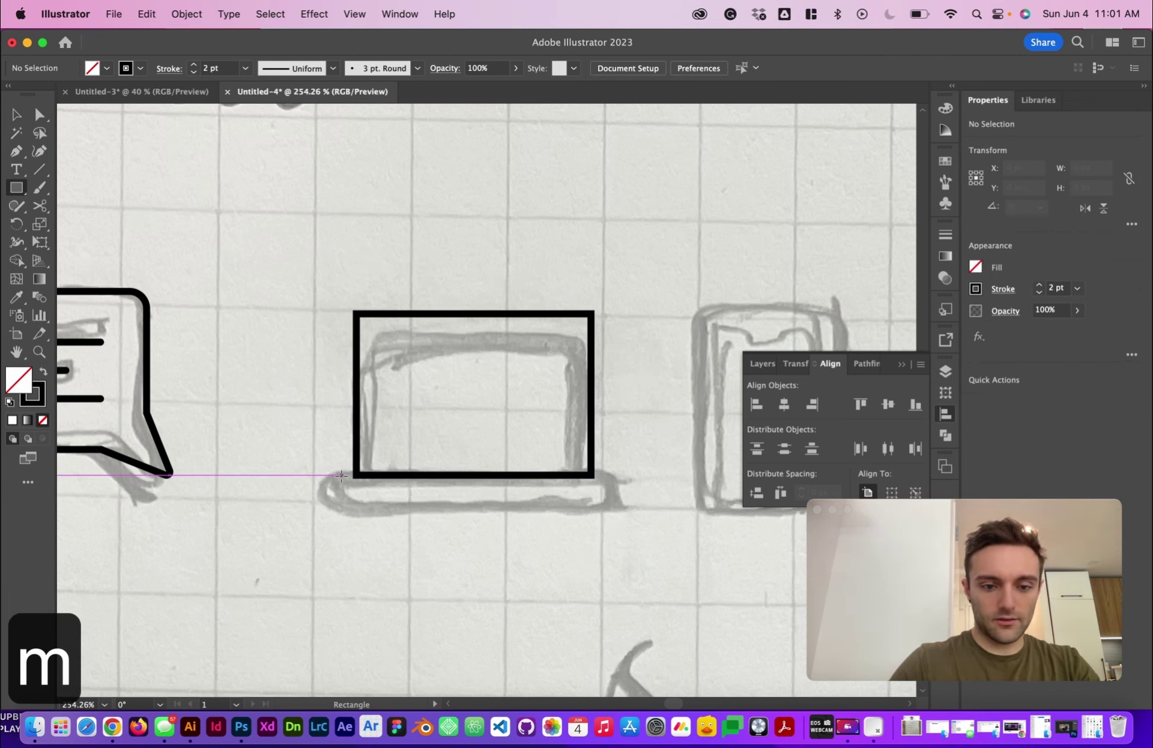
pyautogui.moveTo(331, 476); pyautogui.dragTo(608, 504)
pyautogui.scroll(-5, 608, 504)
pyautogui.press('v')
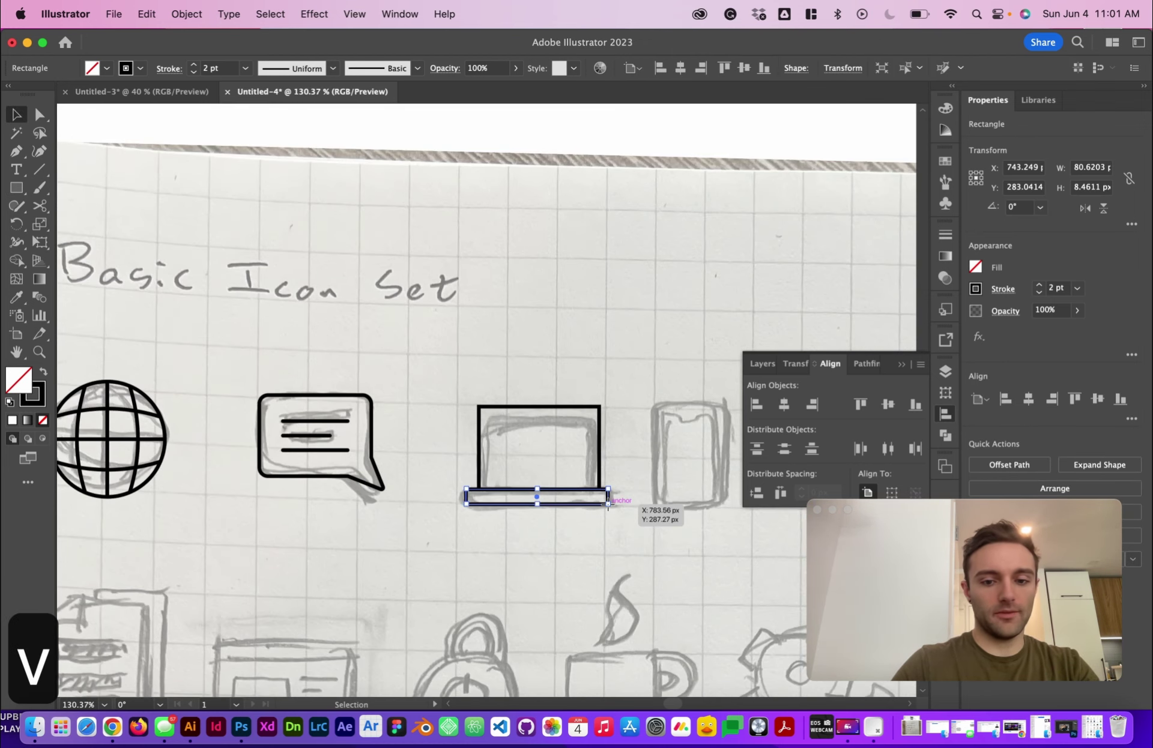
# Step: Align the laptop's screen and base rectangles to each other by their horizontal centers
pyautogui.keyDown('shift'); pyautogui.click(599, 427); pyautogui.keyUp('shift')
pyautogui.click(601, 428)
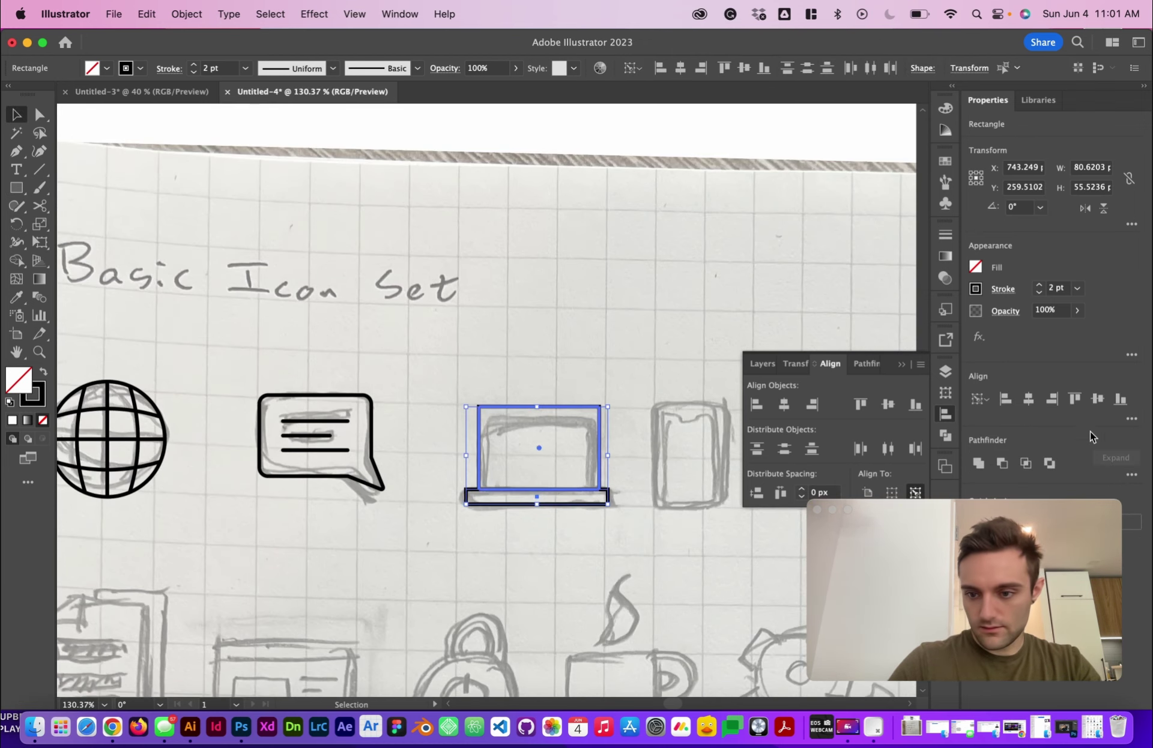
pyautogui.click(1029, 399)
pyautogui.click(528, 350)
# Step: Lower the top edge of the laptop's screen rectangle to make it about 44 px high
pyautogui.click(538, 410)
pyautogui.moveTo(540, 407); pyautogui.dragTo(542, 415)
pyautogui.click(543, 357)
pyautogui.scroll(-2, 543, 351)
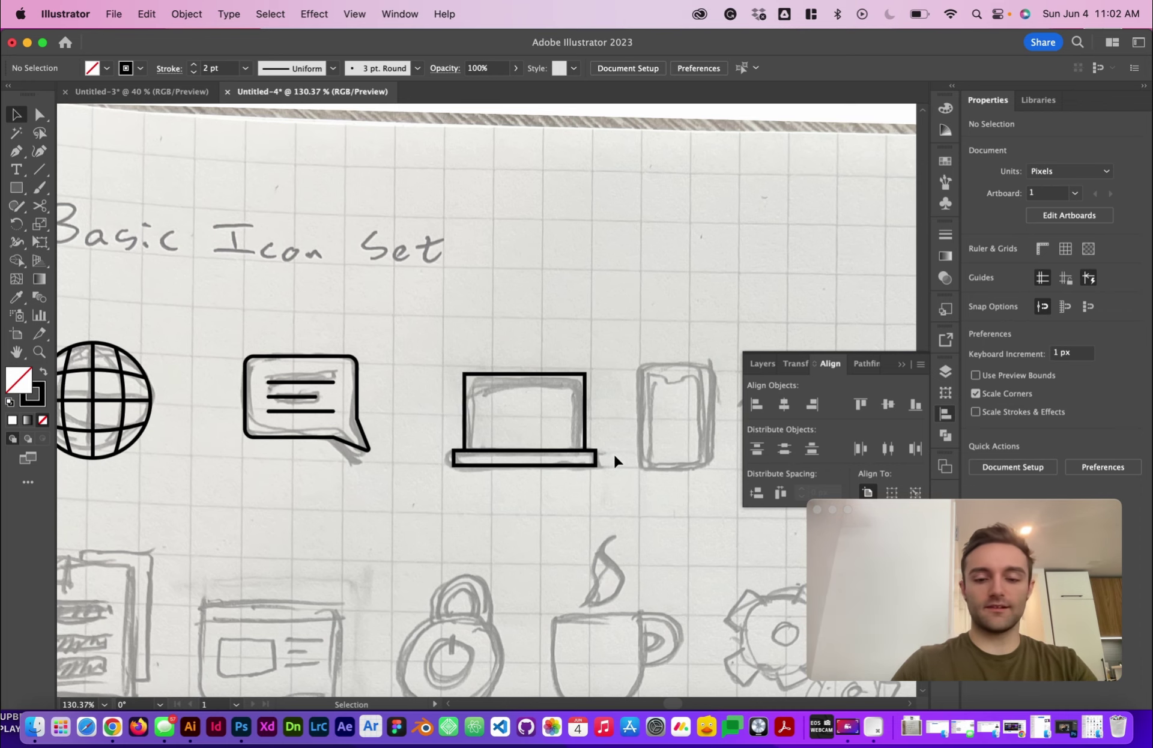
# Step: Round the two upper corners of the laptop's screen rectangle with a 5 px radius
pyautogui.scroll(3, 599, 447)
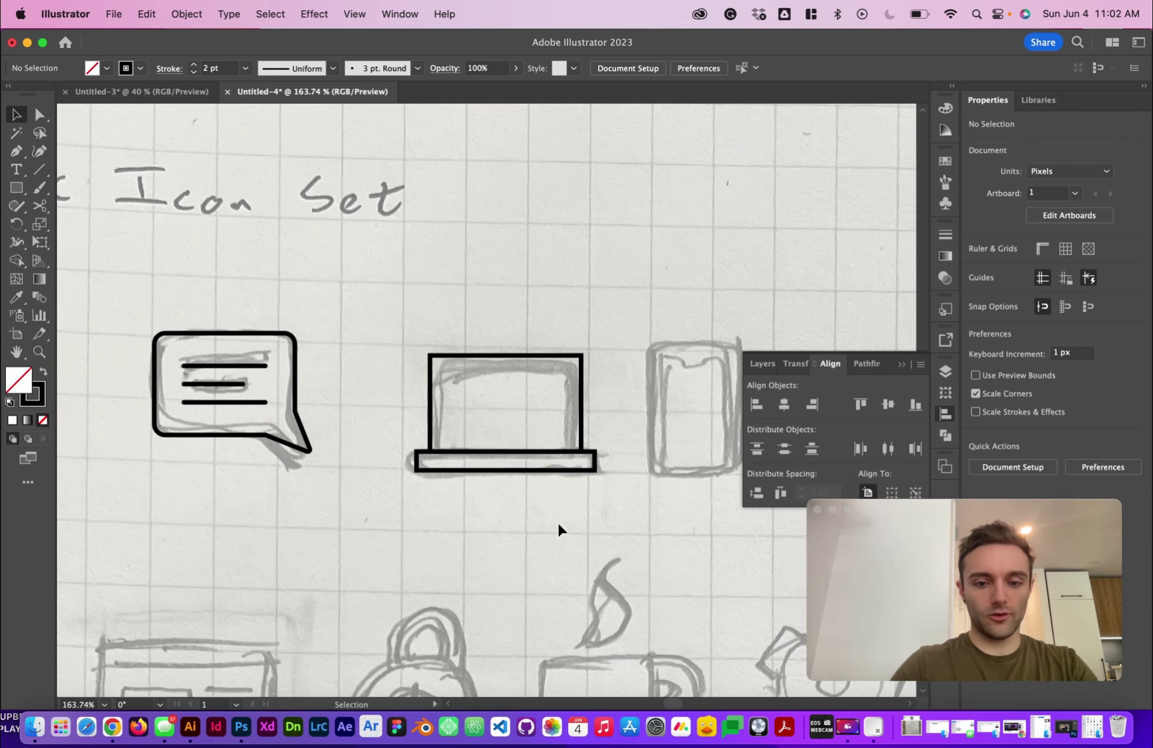
pyautogui.hscroll(-3, 670, 526)
pyautogui.scroll(5, 415, 370)
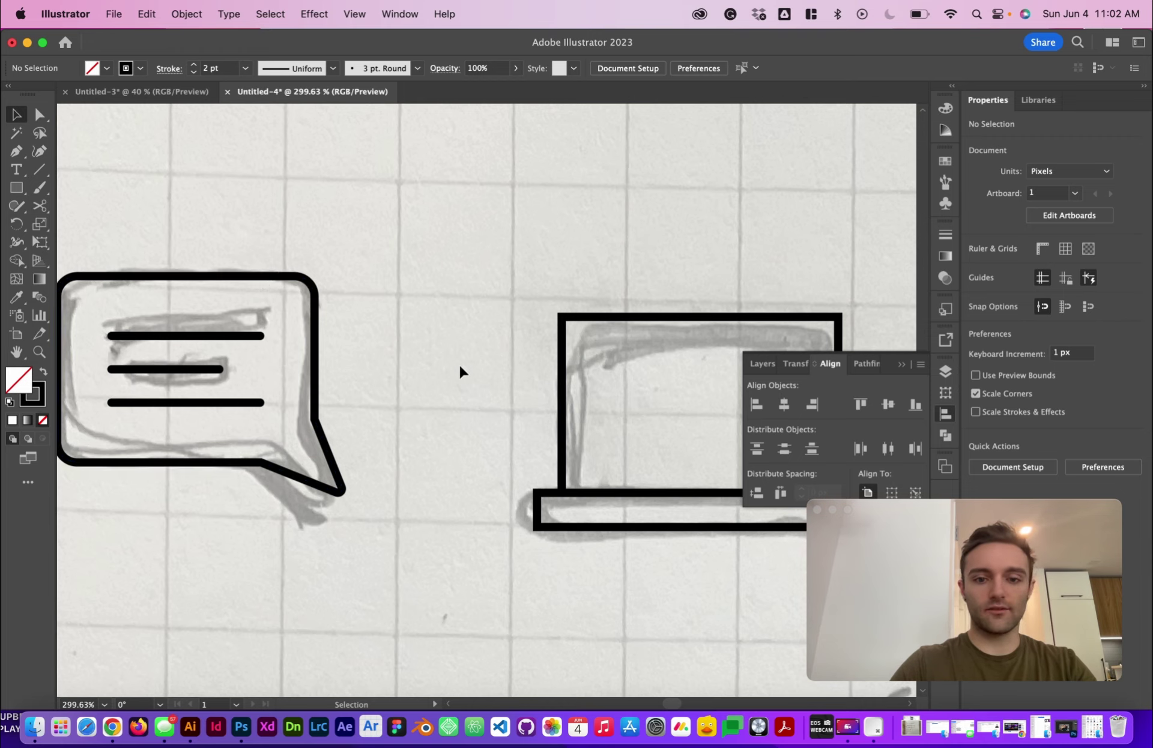
pyautogui.hscroll(5, 459, 364)
pyautogui.scroll(-1, 458, 364)
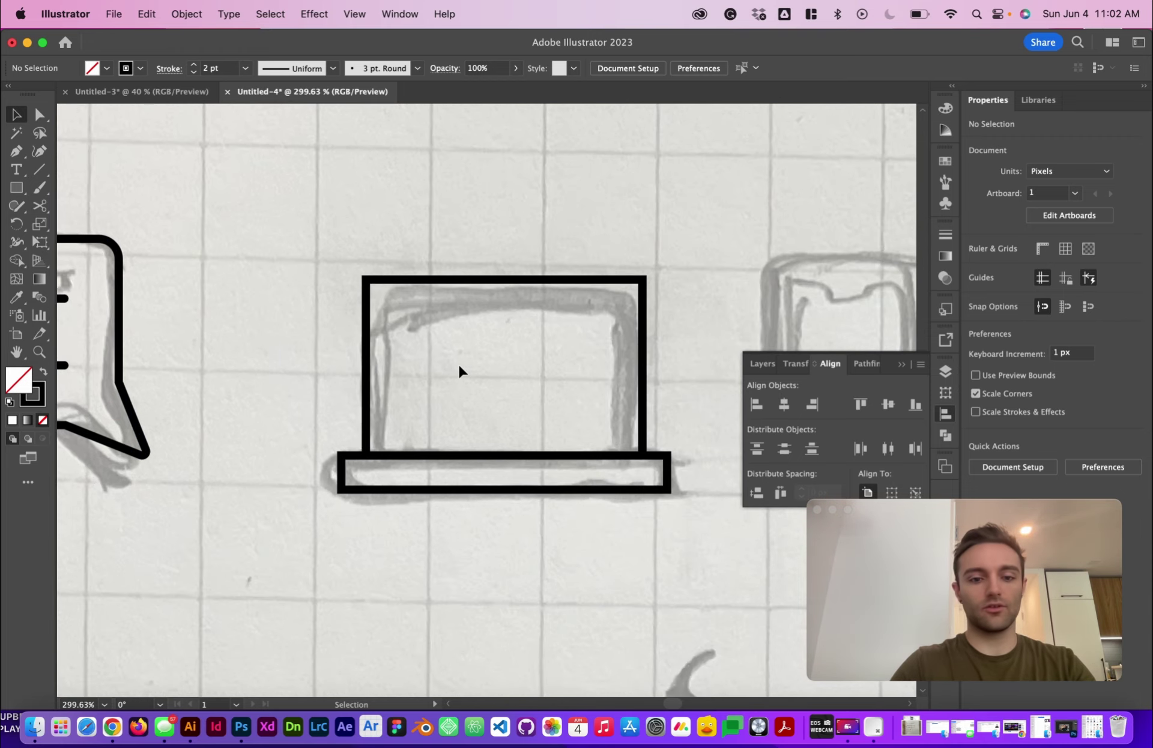
pyautogui.press('a')
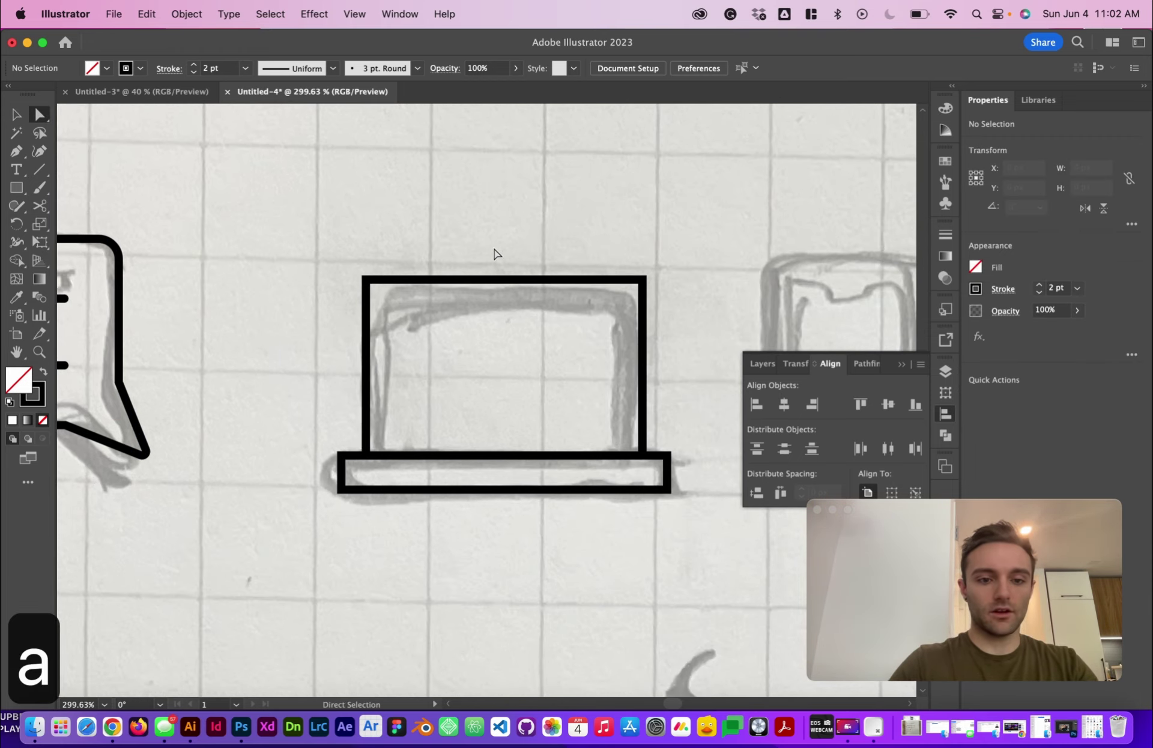
pyautogui.hscroll(2, 359, 244)
pyautogui.scroll(-1, 359, 245)
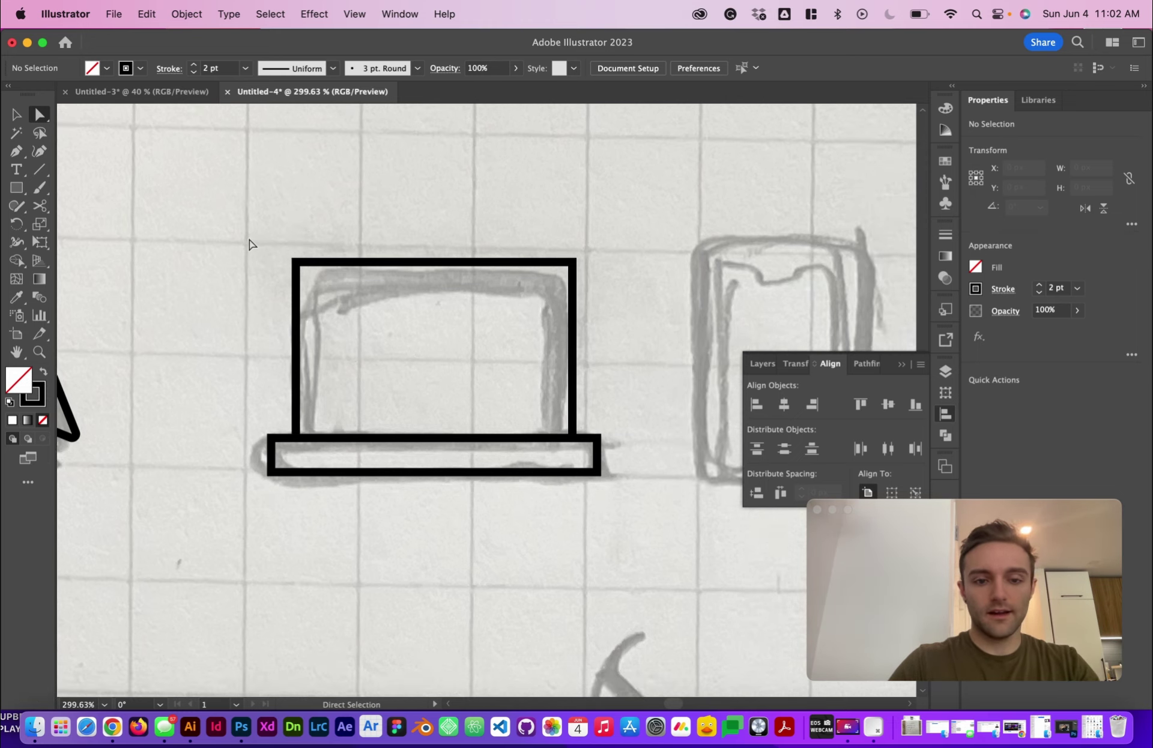
pyautogui.moveTo(251, 237); pyautogui.dragTo(638, 296)
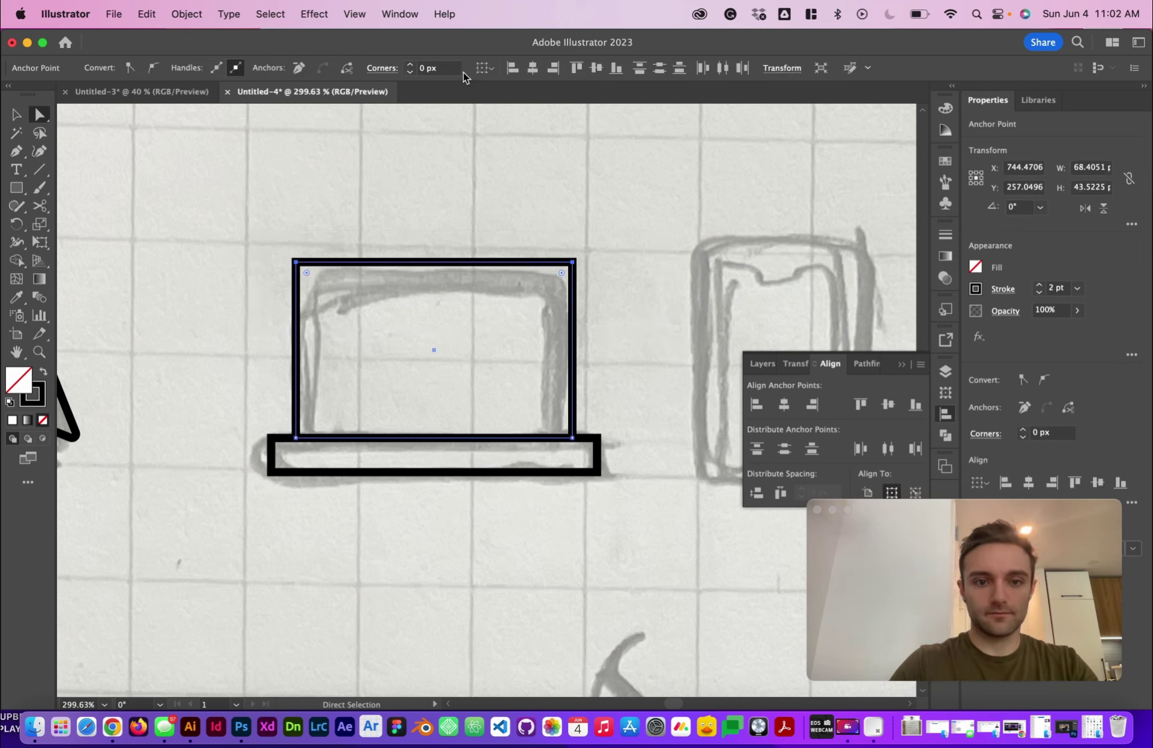
pyautogui.click(444, 69)
pyautogui.write('5')
pyautogui.press('Return')
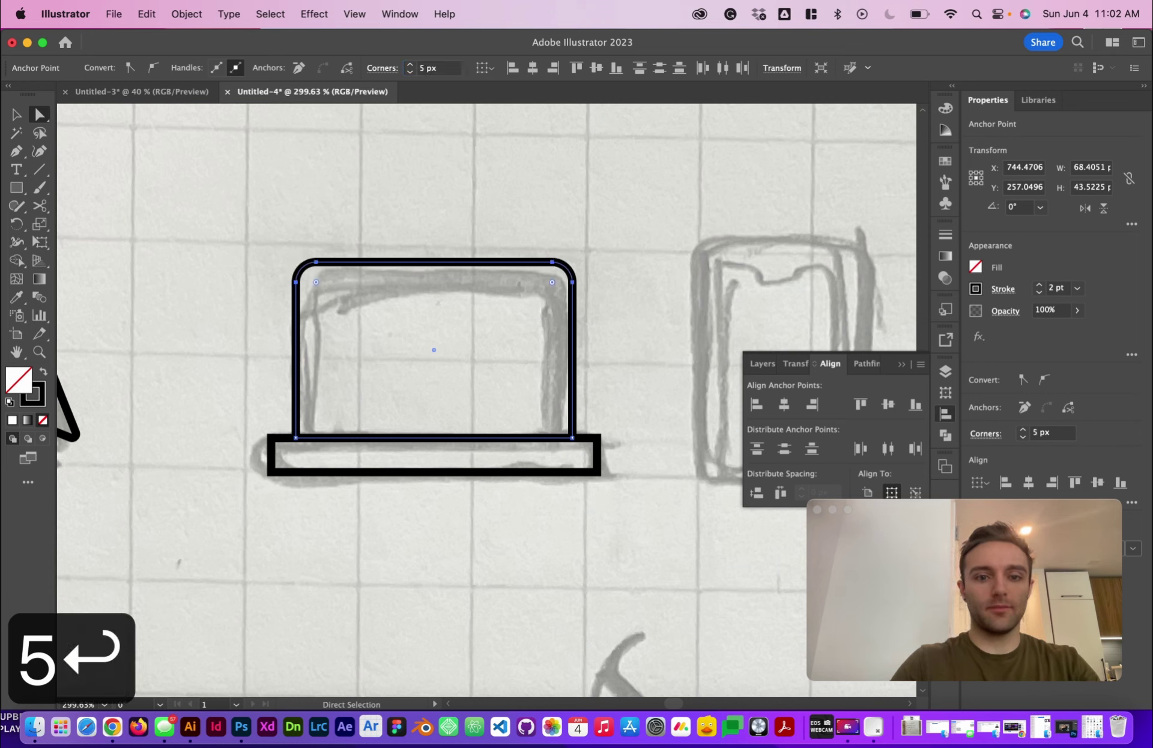
pyautogui.click(639, 222)
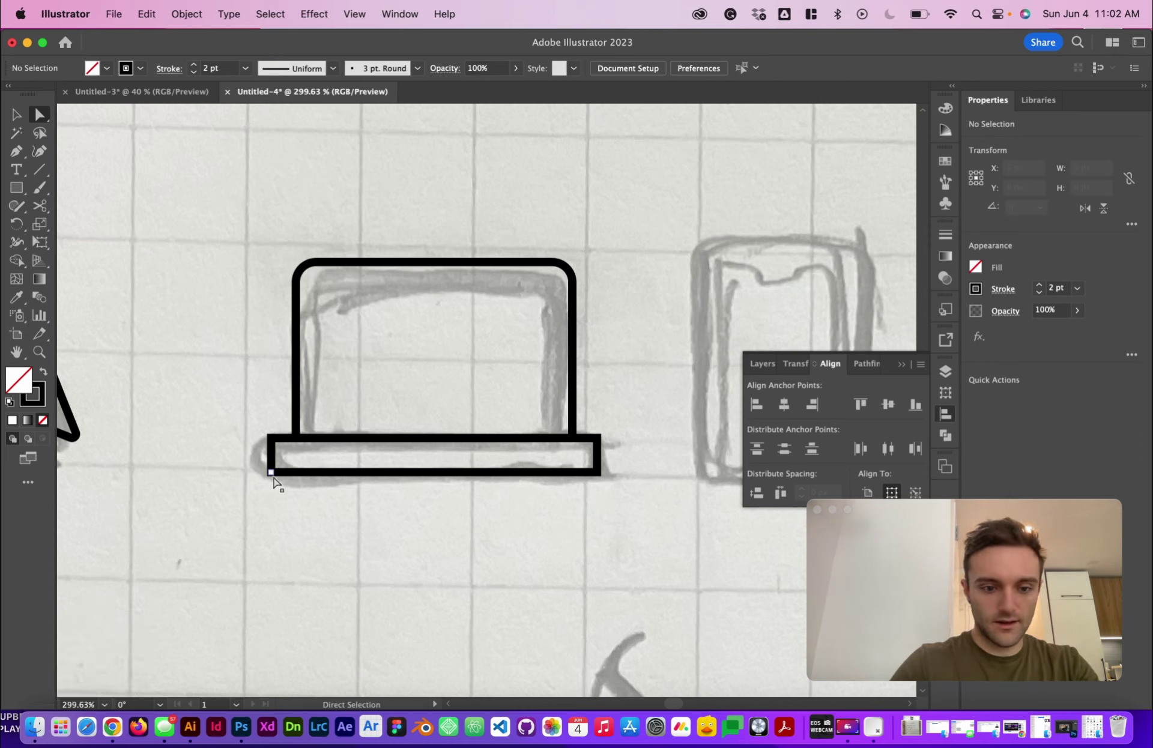
# Step: Round the two lower corners of the laptop's base rectangle with a 5 px radius
pyautogui.moveTo(263, 461); pyautogui.dragTo(695, 525)
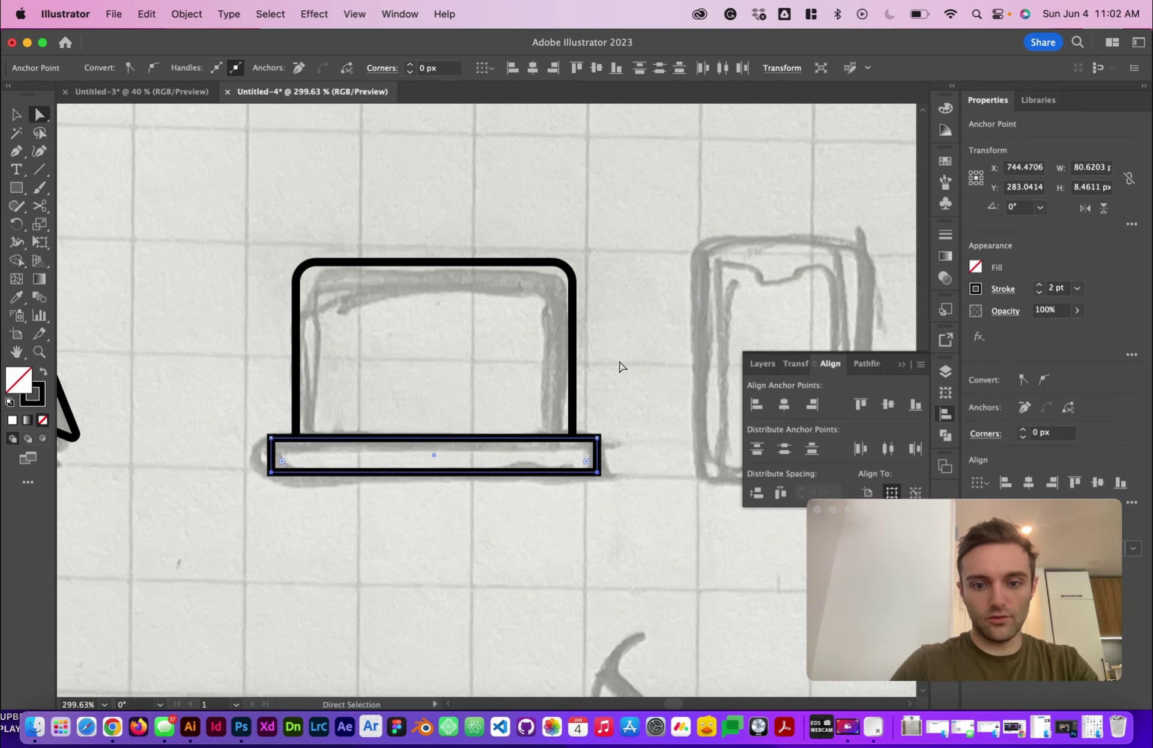
pyautogui.click(437, 68)
pyautogui.press('cmd+a')
pyautogui.write('5')
pyautogui.press('Return')
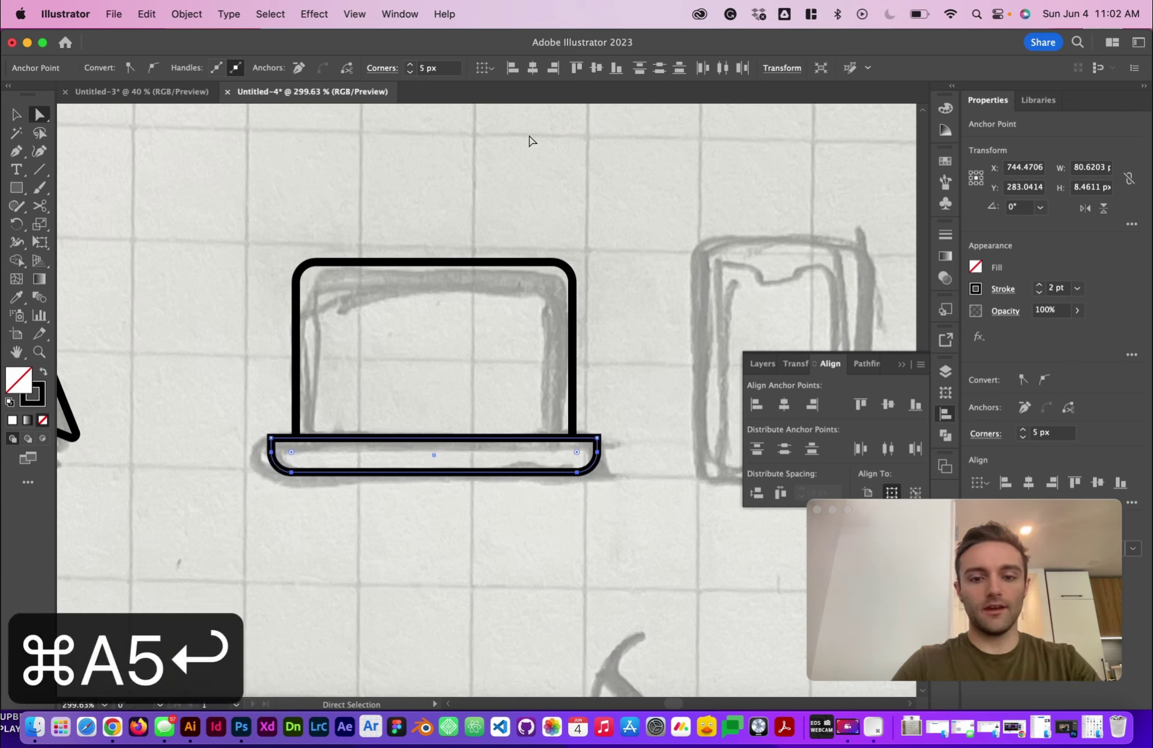
pyautogui.click(657, 302)
# Step: Give the laptop base's stroke a round join at its sharp upper corners
pyautogui.click(271, 441)
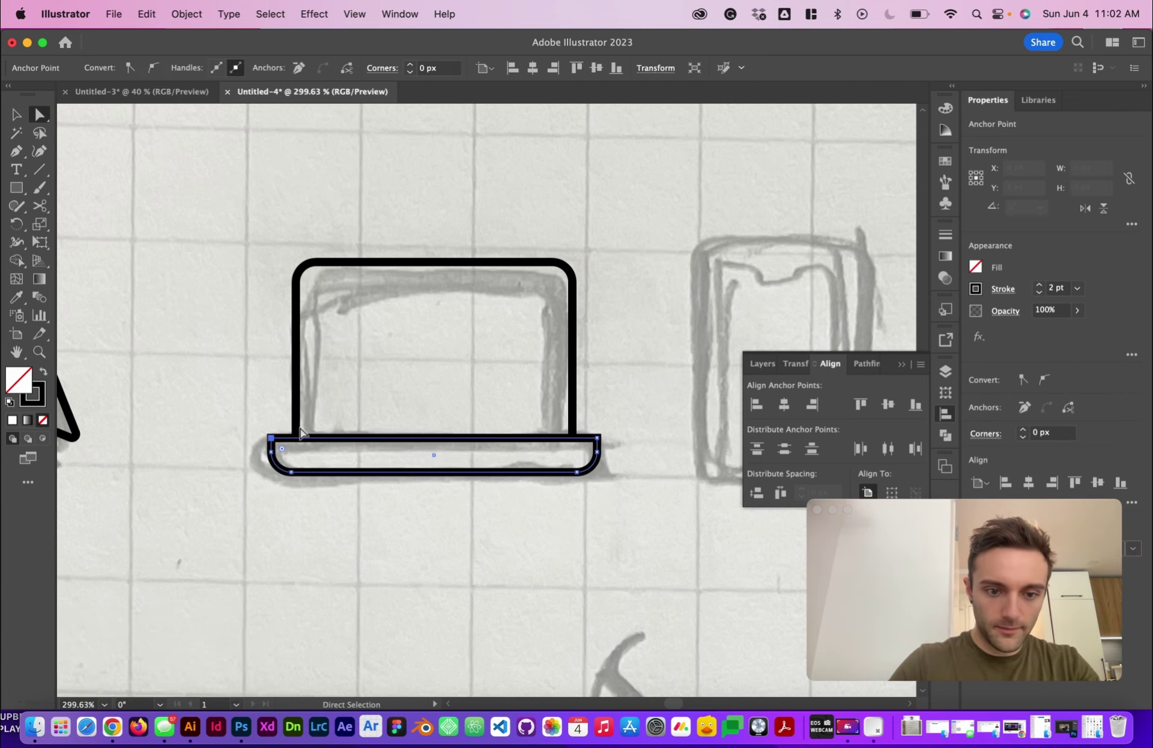
pyautogui.click(1003, 290)
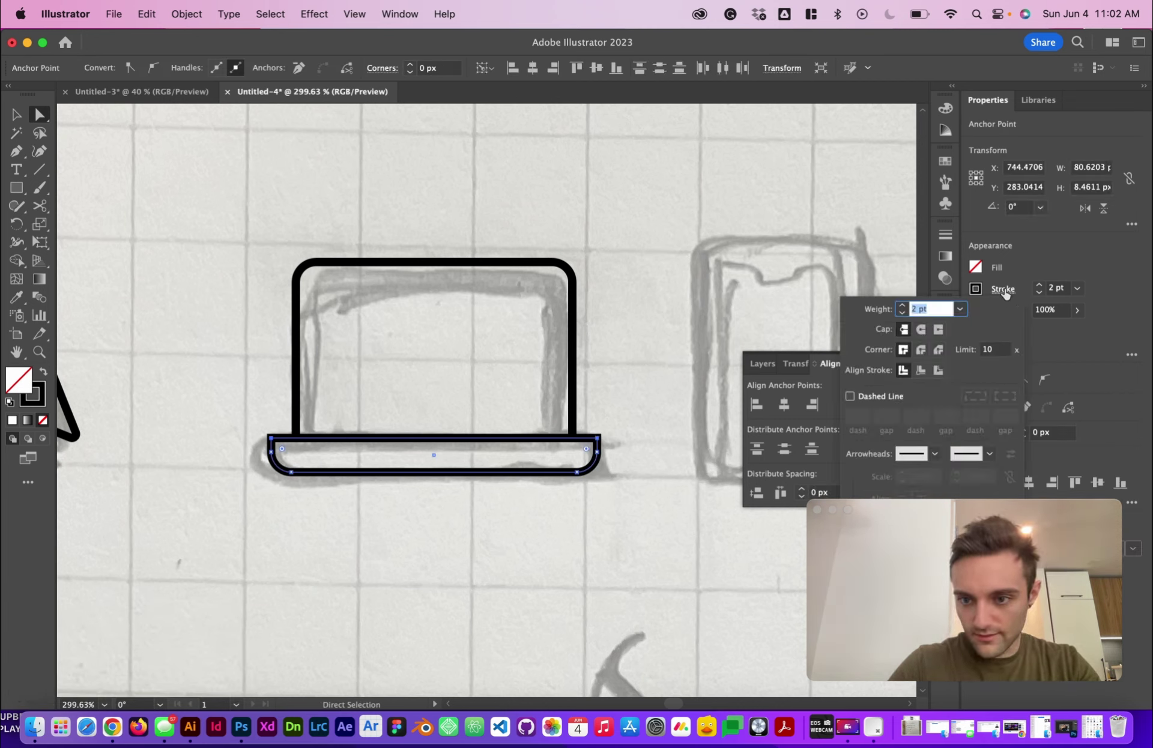
pyautogui.click(921, 349)
pyautogui.click(658, 348)
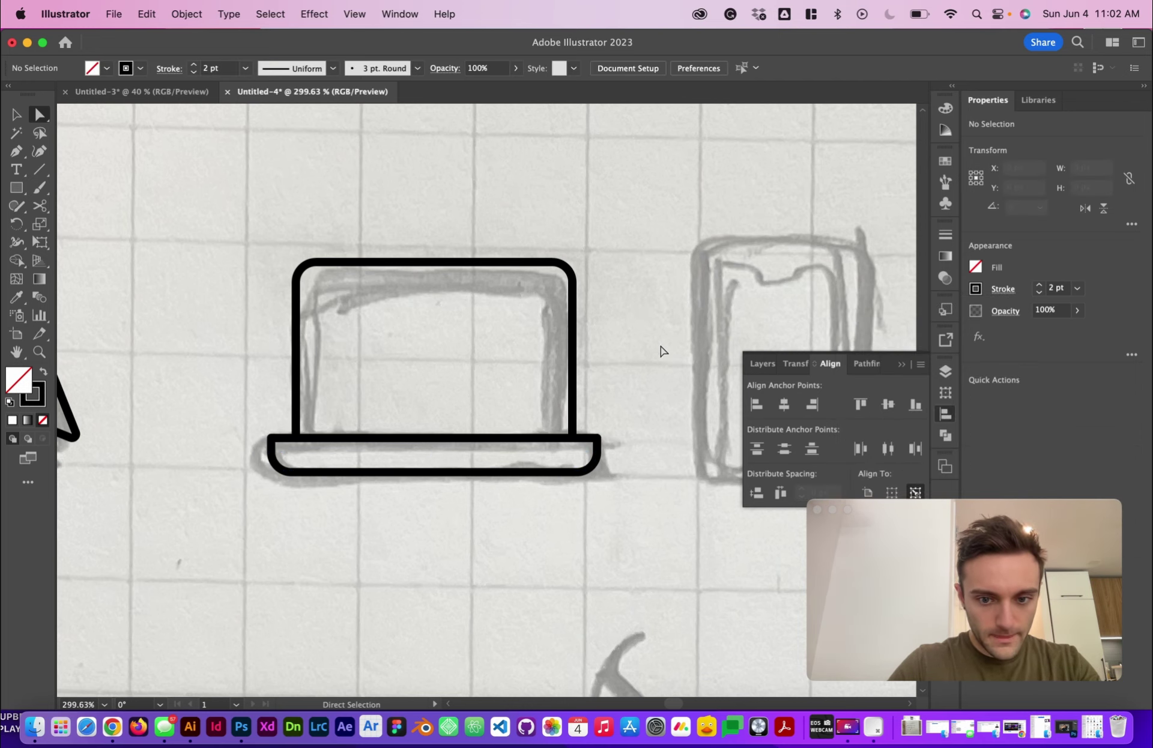
# Step: Create an inner screen outline by offsetting the laptop's screen rectangle by -5 px with miter joins
pyautogui.scroll(-3, 659, 344)
pyautogui.press('v')
pyautogui.hscroll(3, 659, 344)
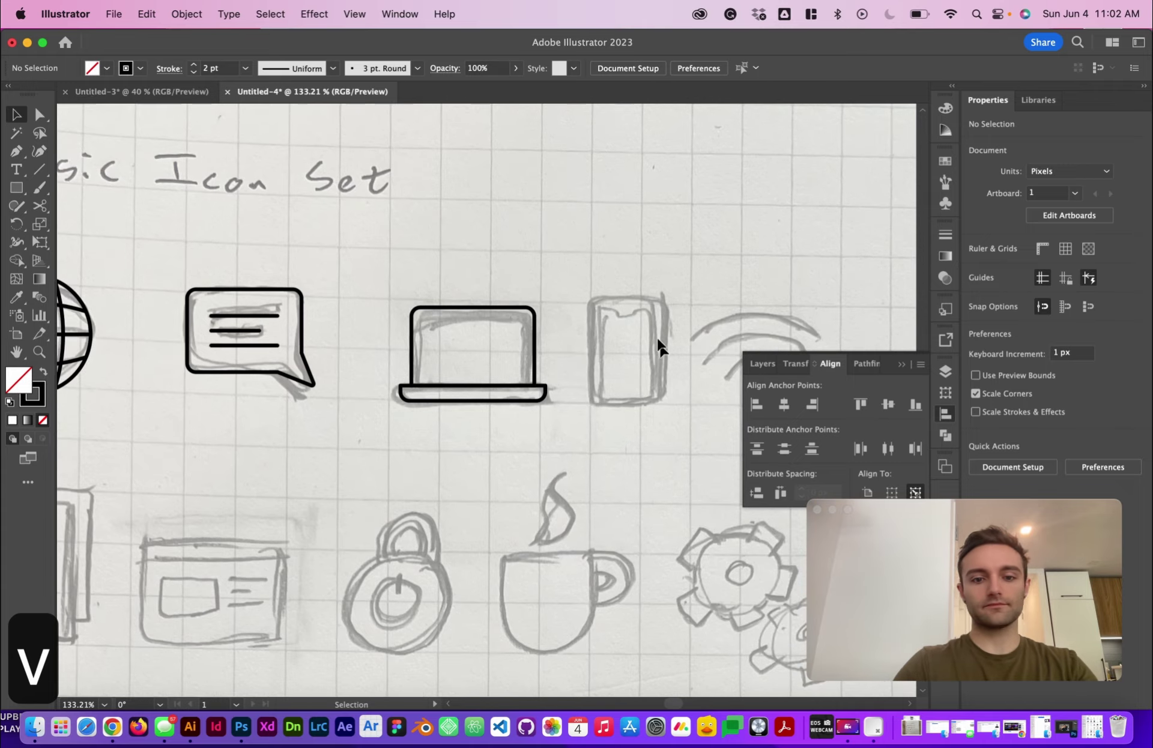
pyautogui.scroll(5, 491, 334)
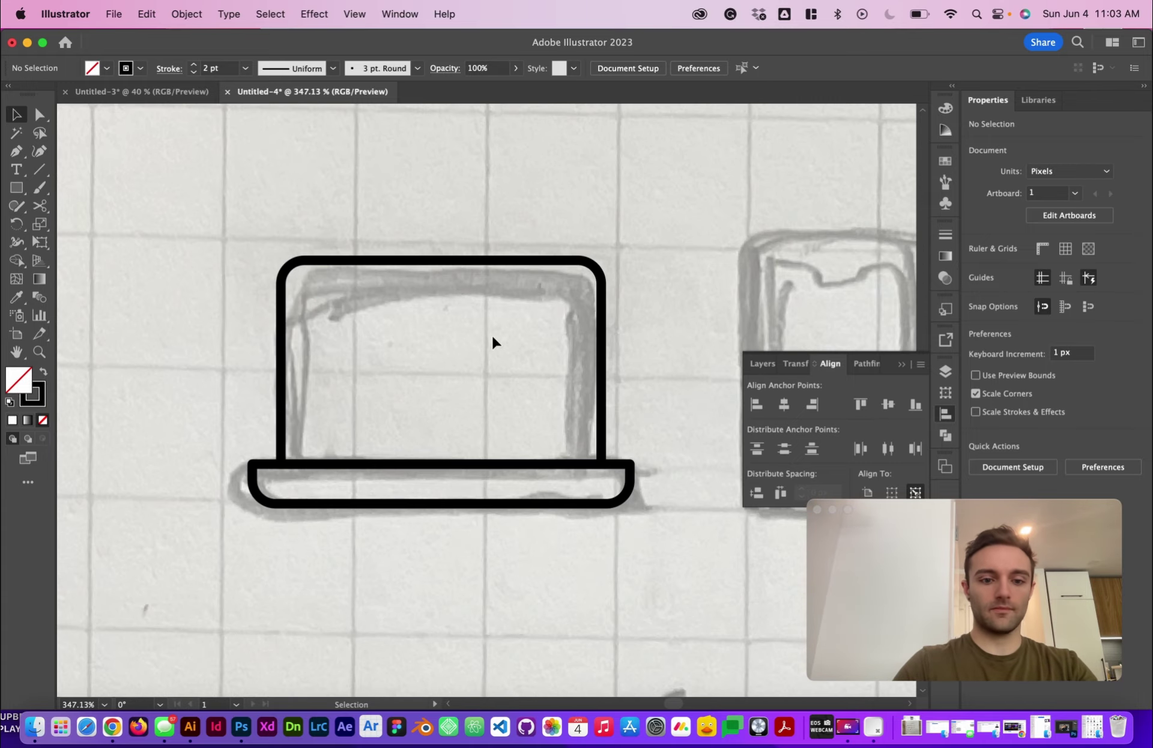
pyautogui.click(495, 263)
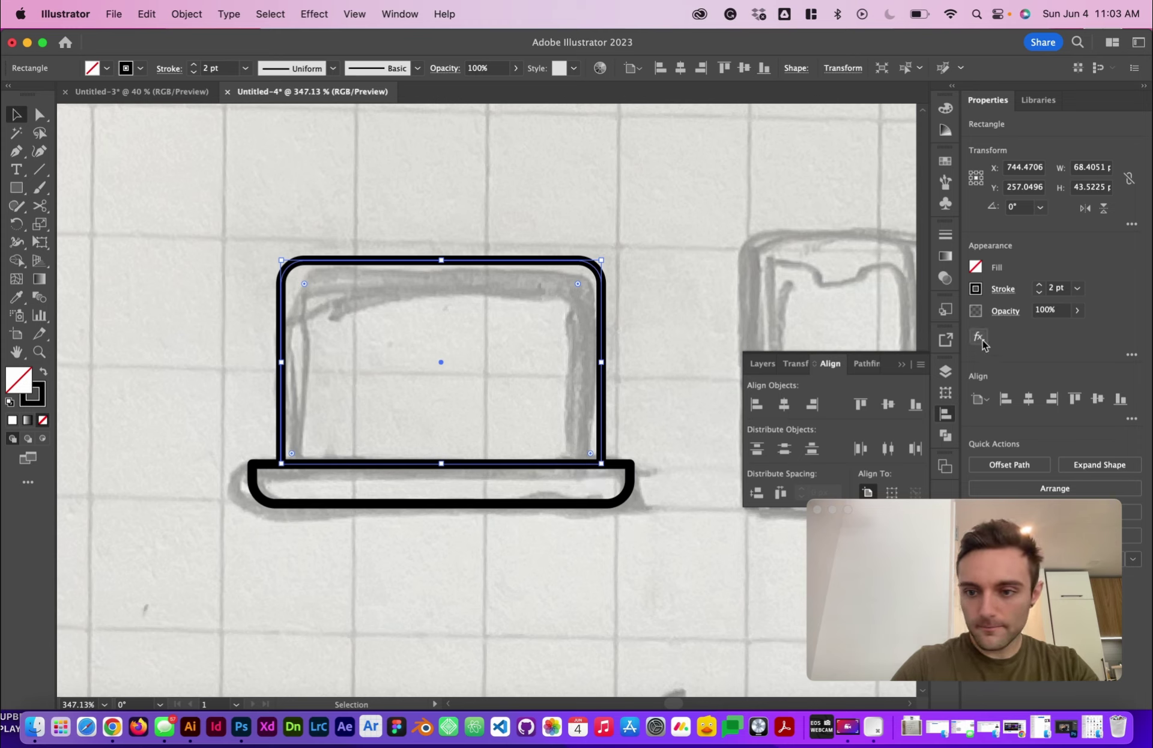
pyautogui.click(1009, 467)
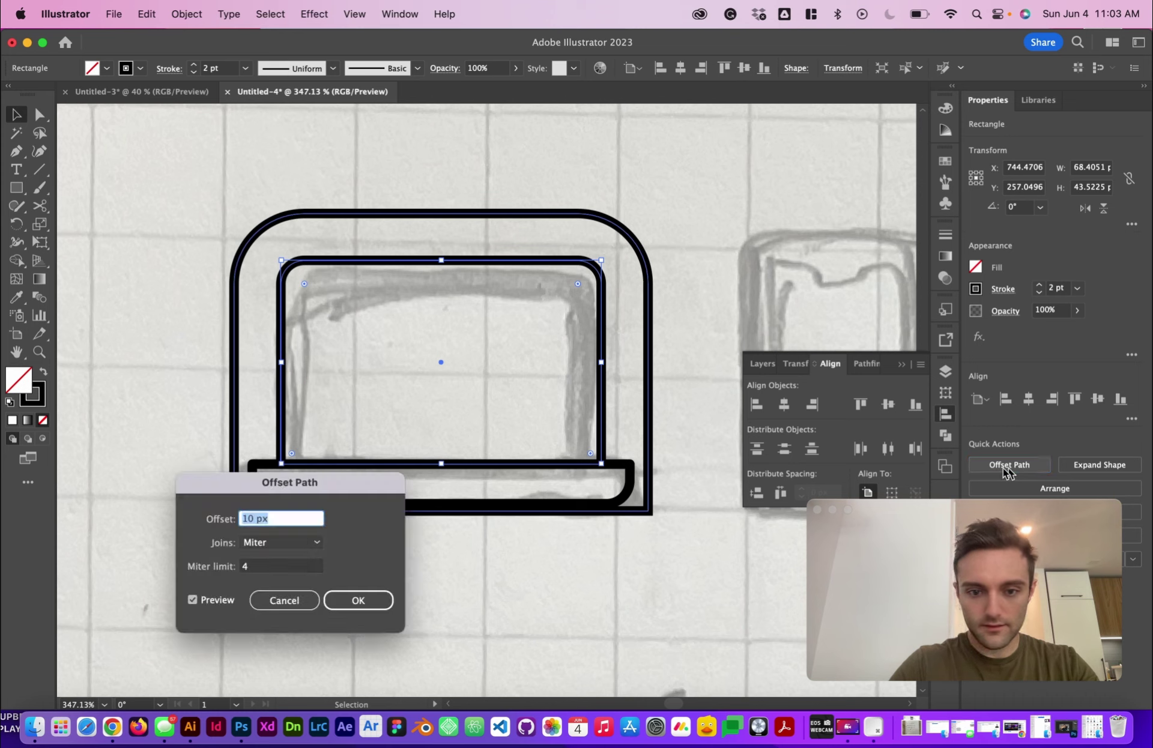
pyautogui.write('-5')
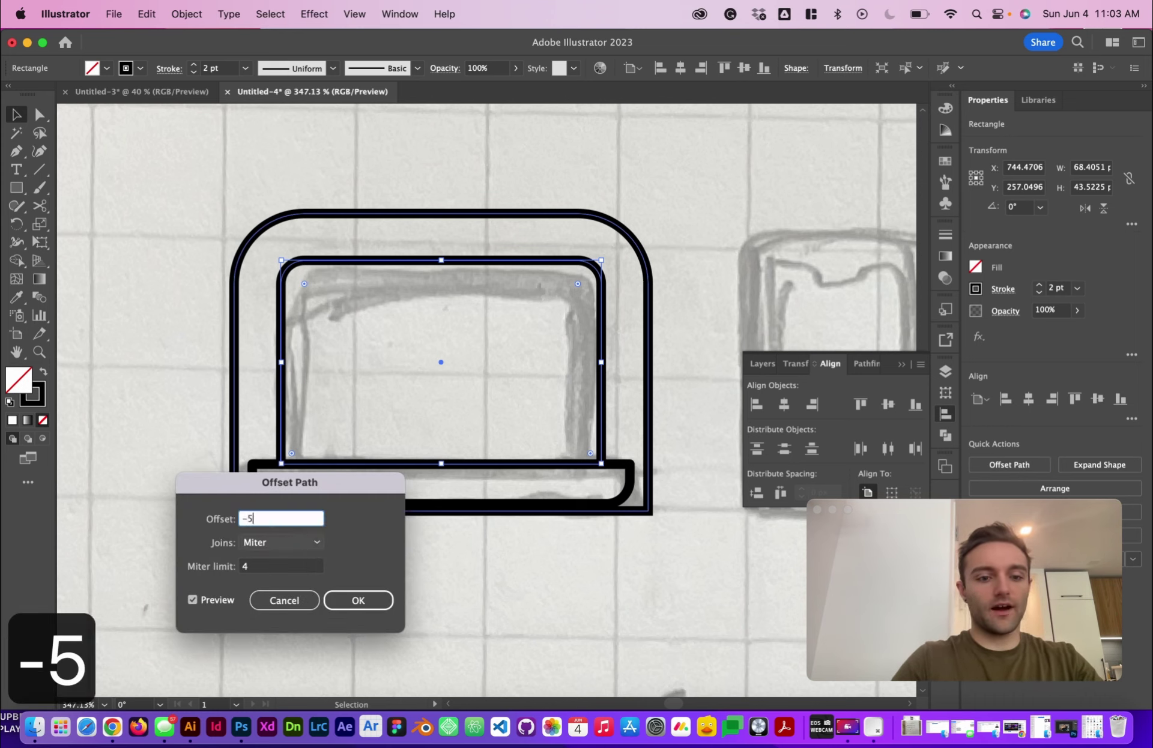
pyautogui.press('Tab')
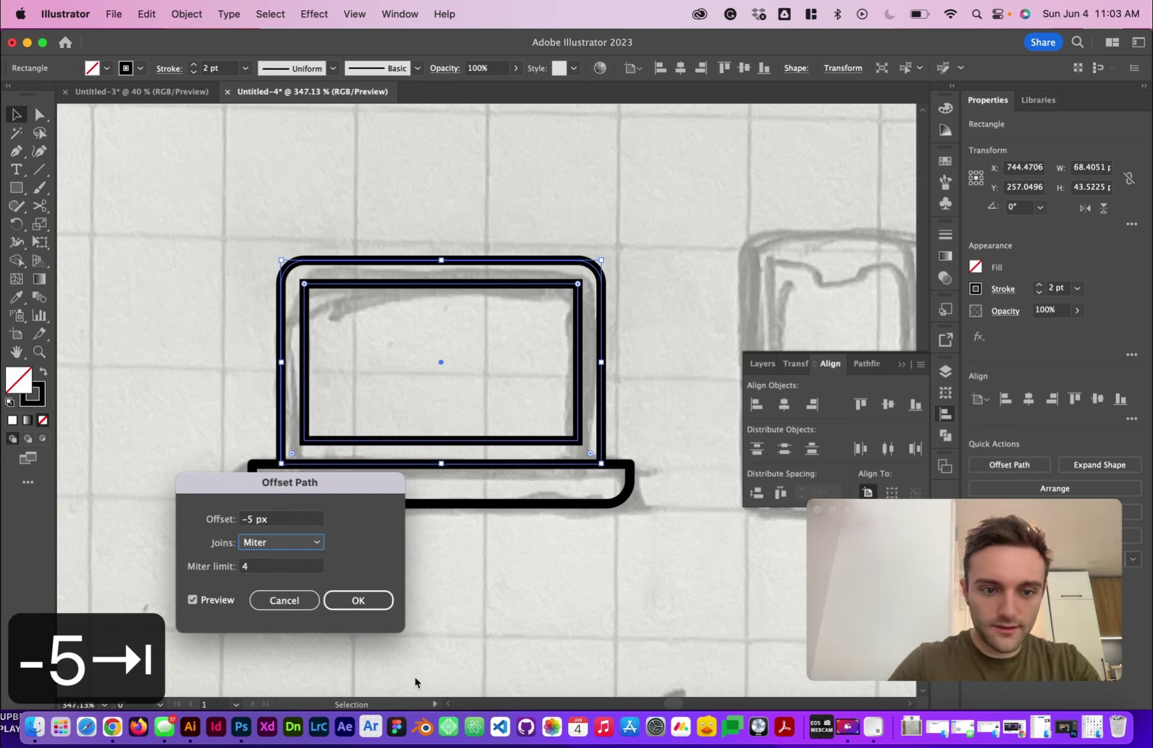
pyautogui.click(367, 602)
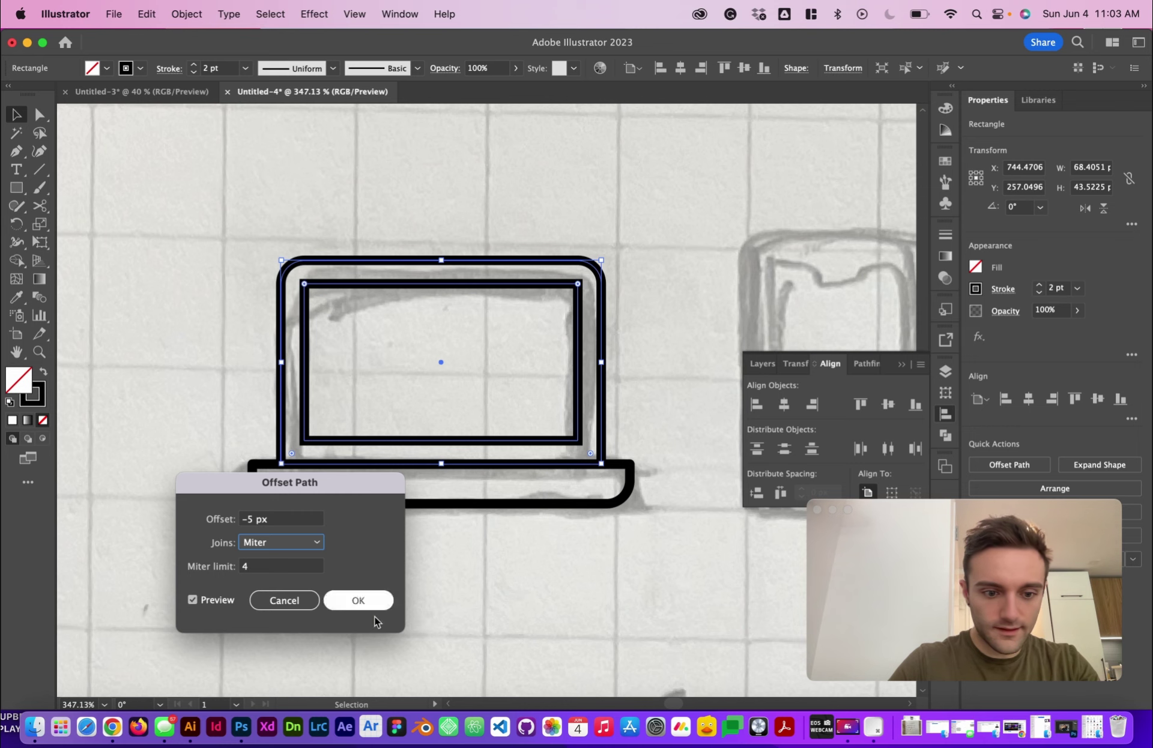
pyautogui.click(636, 229)
# Step: Round the two upper corners of the laptop's inner screen outline with a 2 px radius
pyautogui.press('a')
pyautogui.click(488, 288)
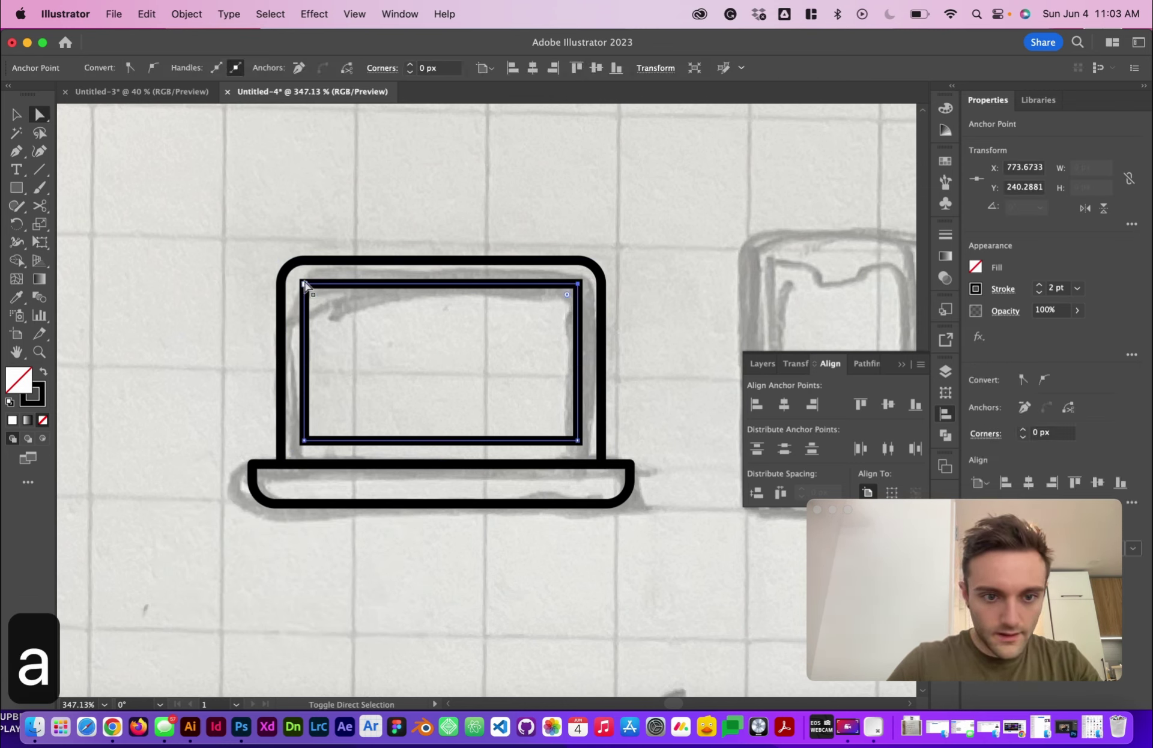
pyautogui.press('super+a')
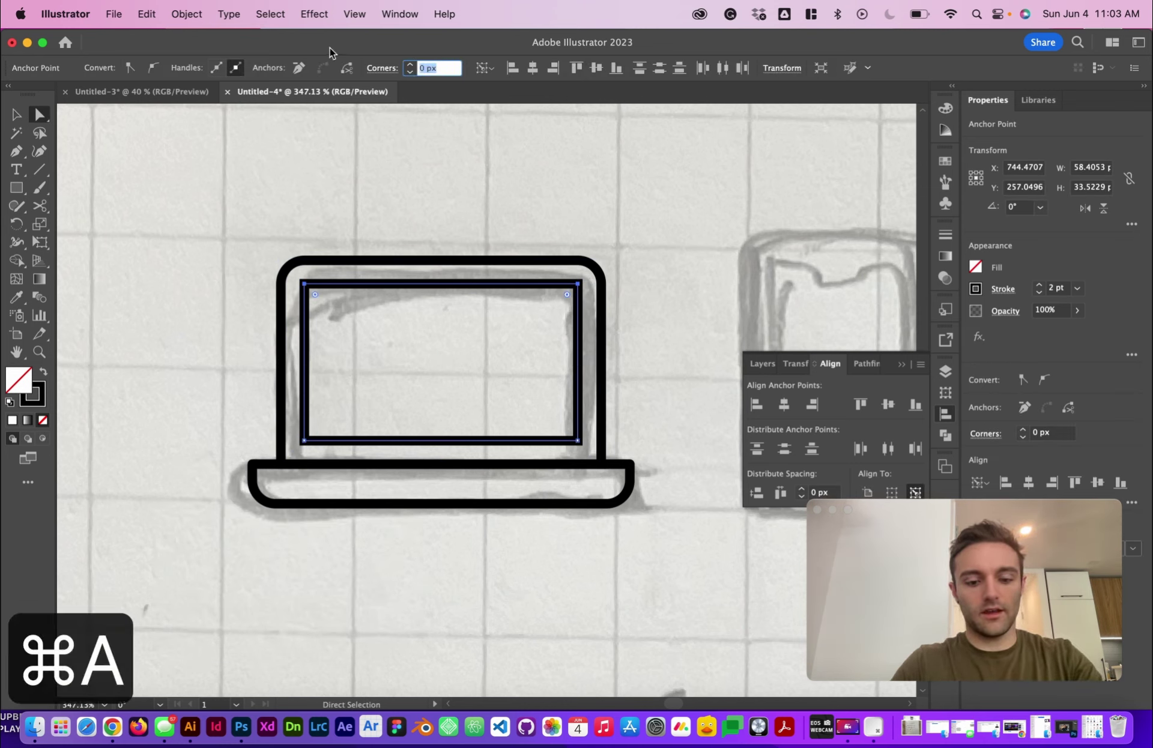
pyautogui.write('3')
pyautogui.press('Return')
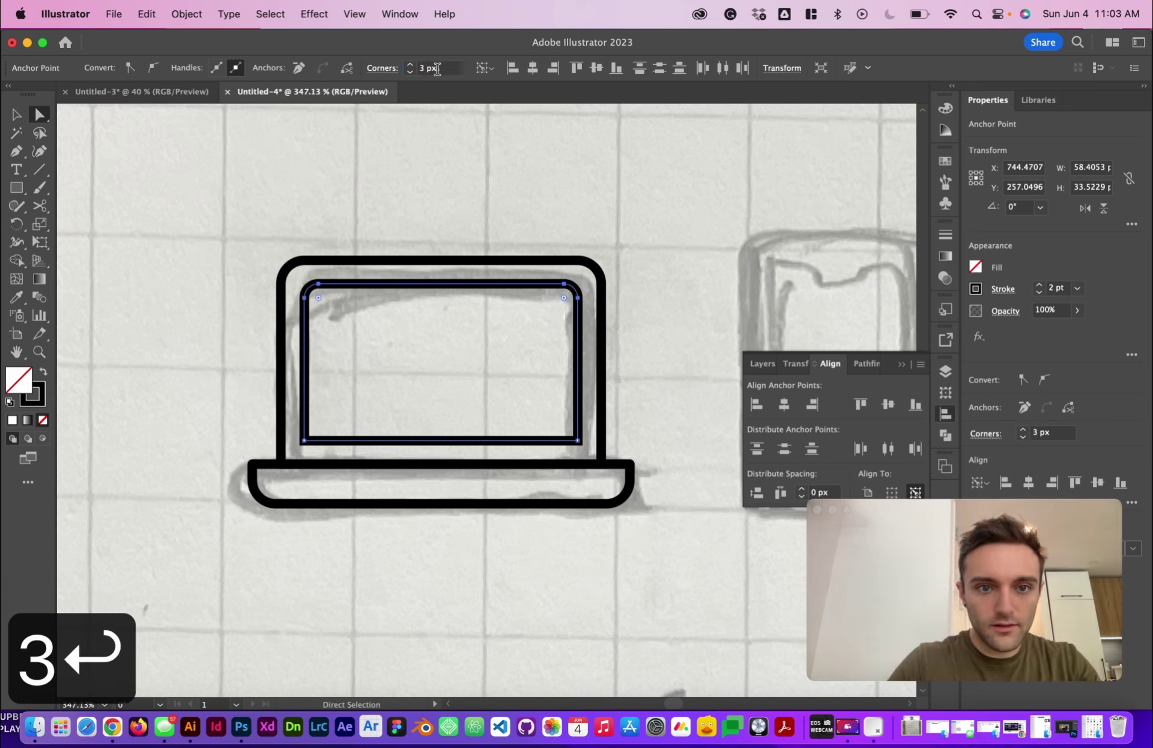
pyautogui.write('2')
pyautogui.press('Return')
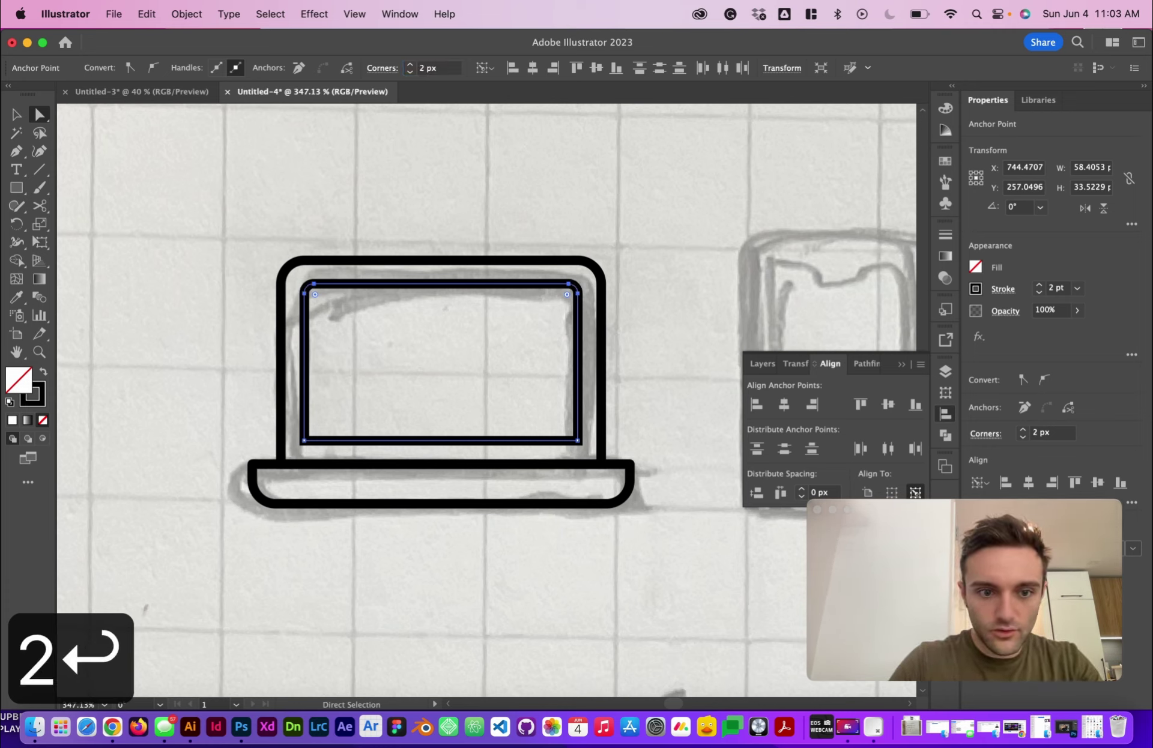
pyautogui.click(617, 227)
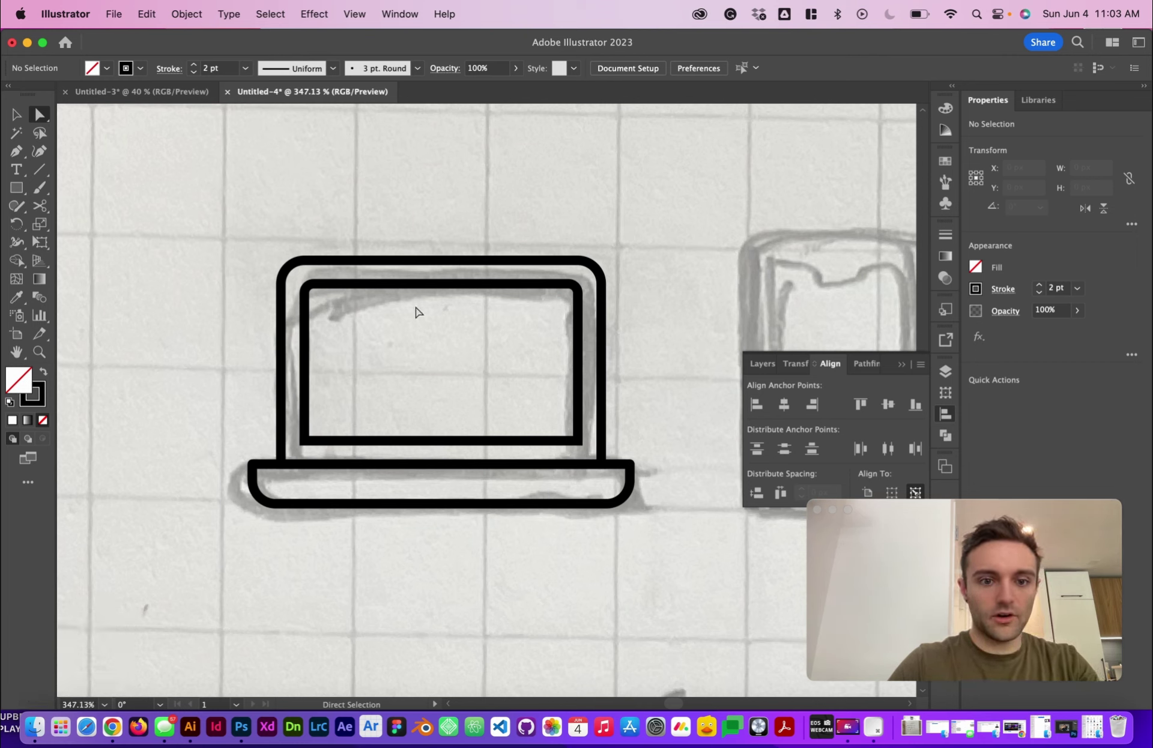
# Step: Try a 5 px radius on the inner screen outline's two upper corners and undo it
pyautogui.click(307, 284)
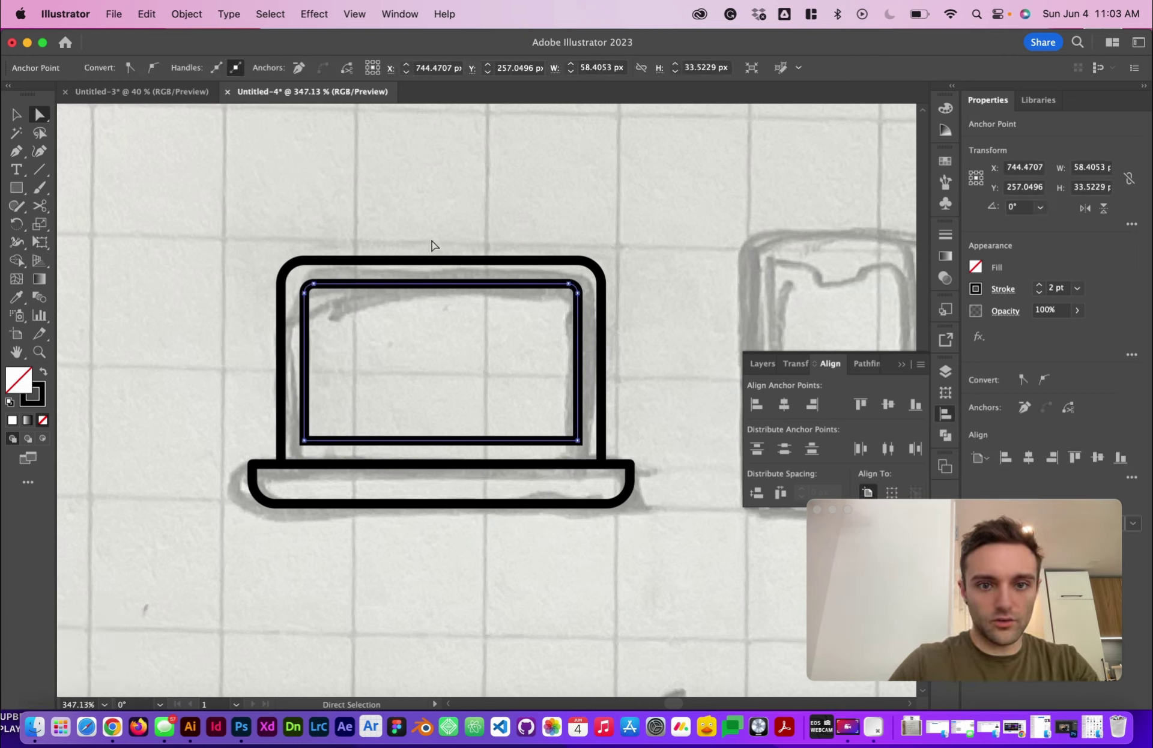
pyautogui.press('v')
pyautogui.click(354, 228)
pyautogui.press('a')
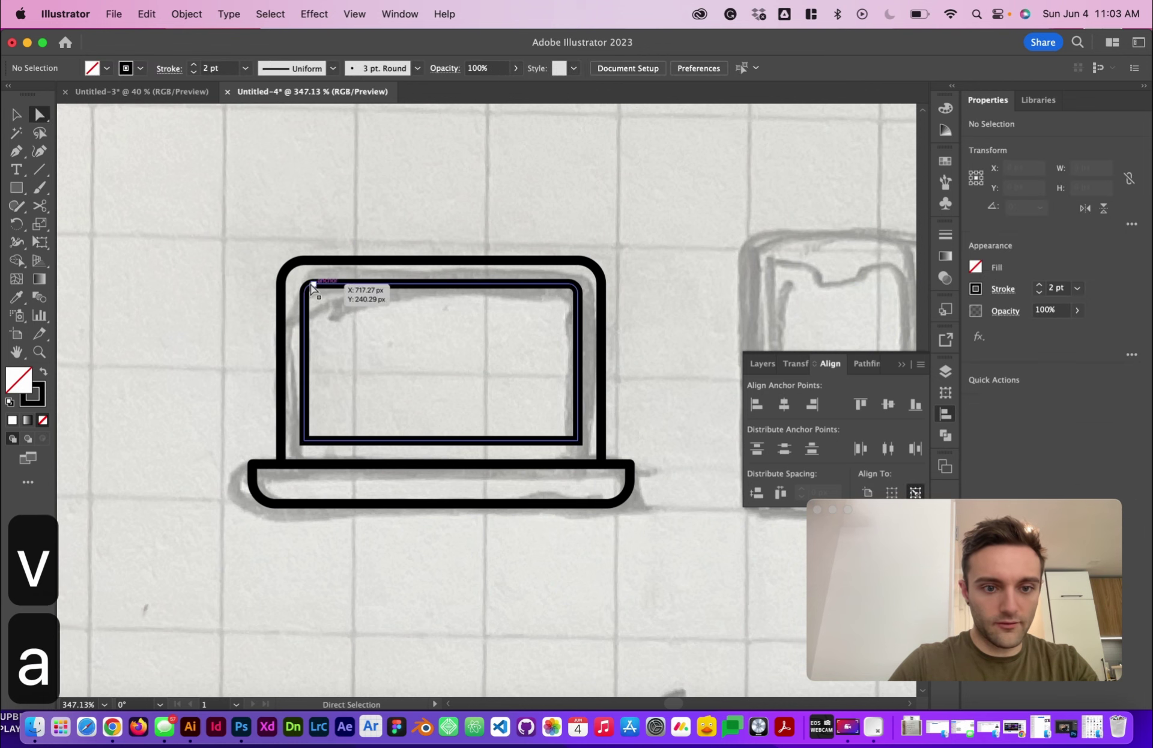
pyautogui.moveTo(297, 280); pyautogui.dragTo(603, 325)
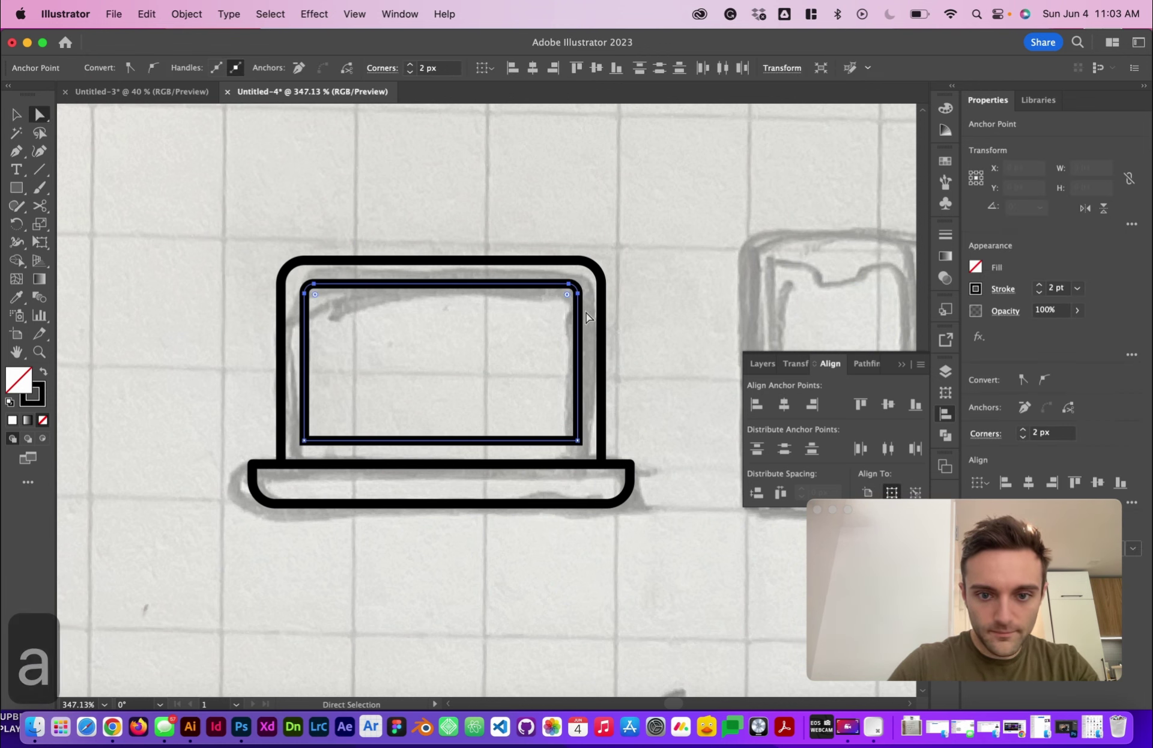
pyautogui.click(434, 68)
pyautogui.write('5')
pyautogui.press('Return')
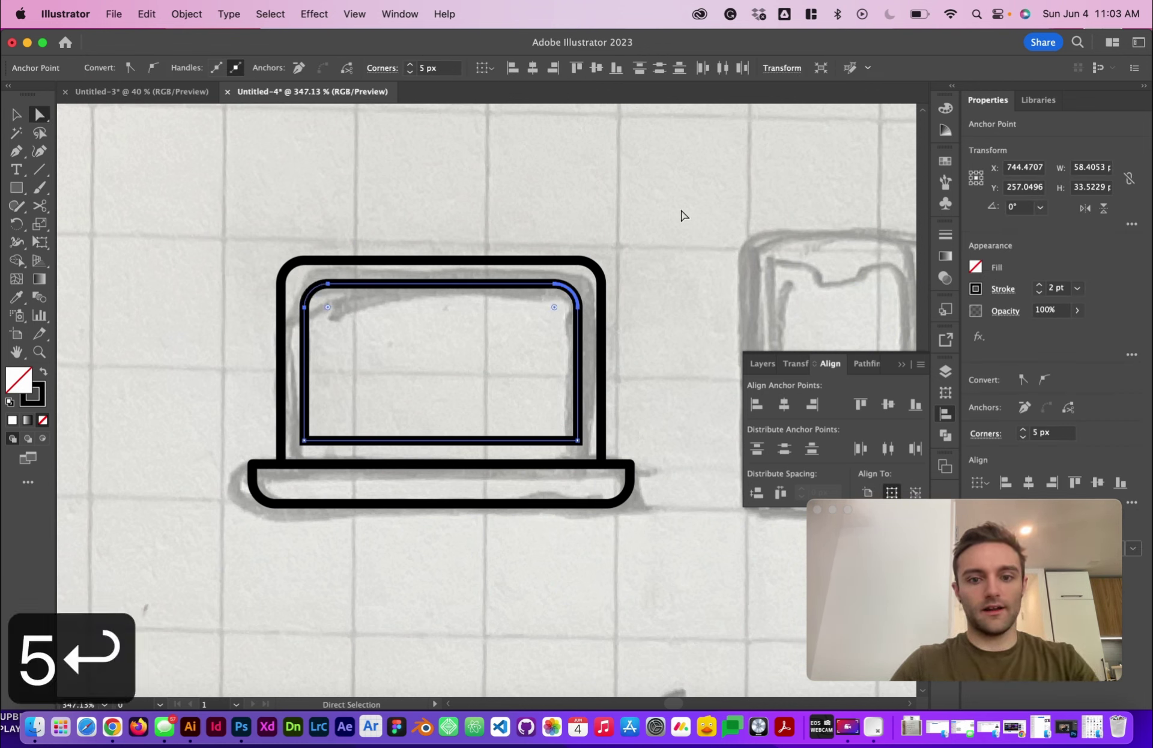
pyautogui.click(587, 326)
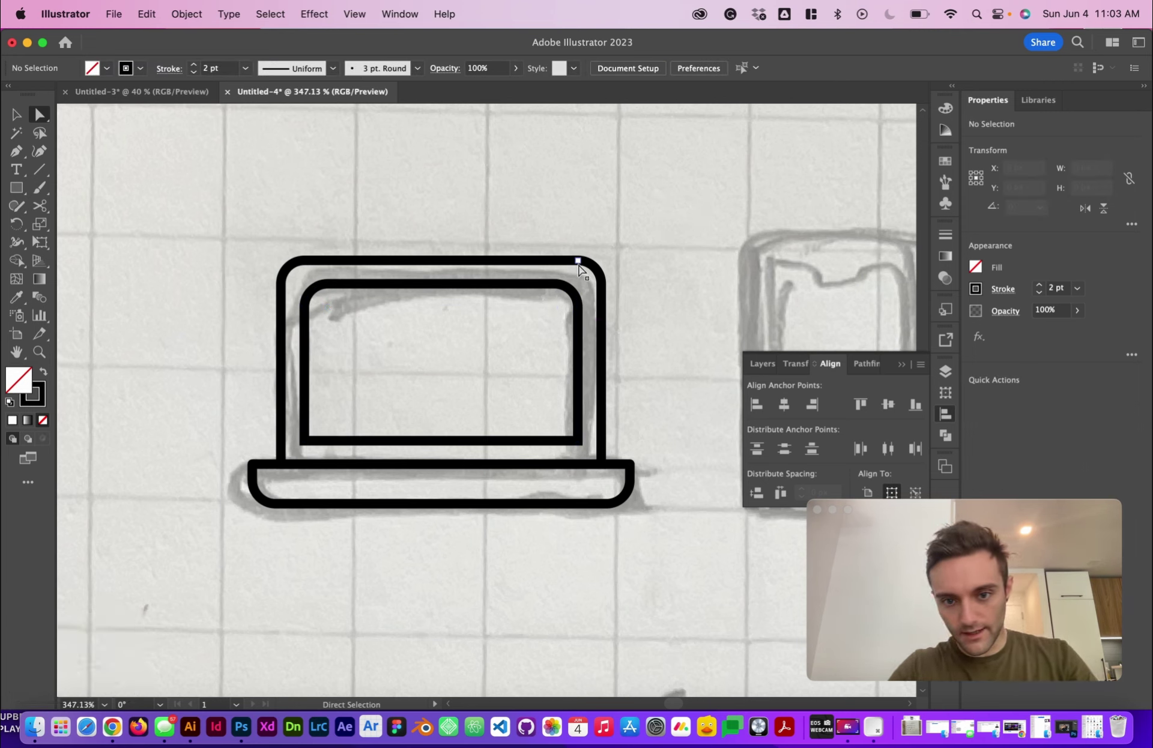
pyautogui.press('super+z')
pyautogui.press('super+z')
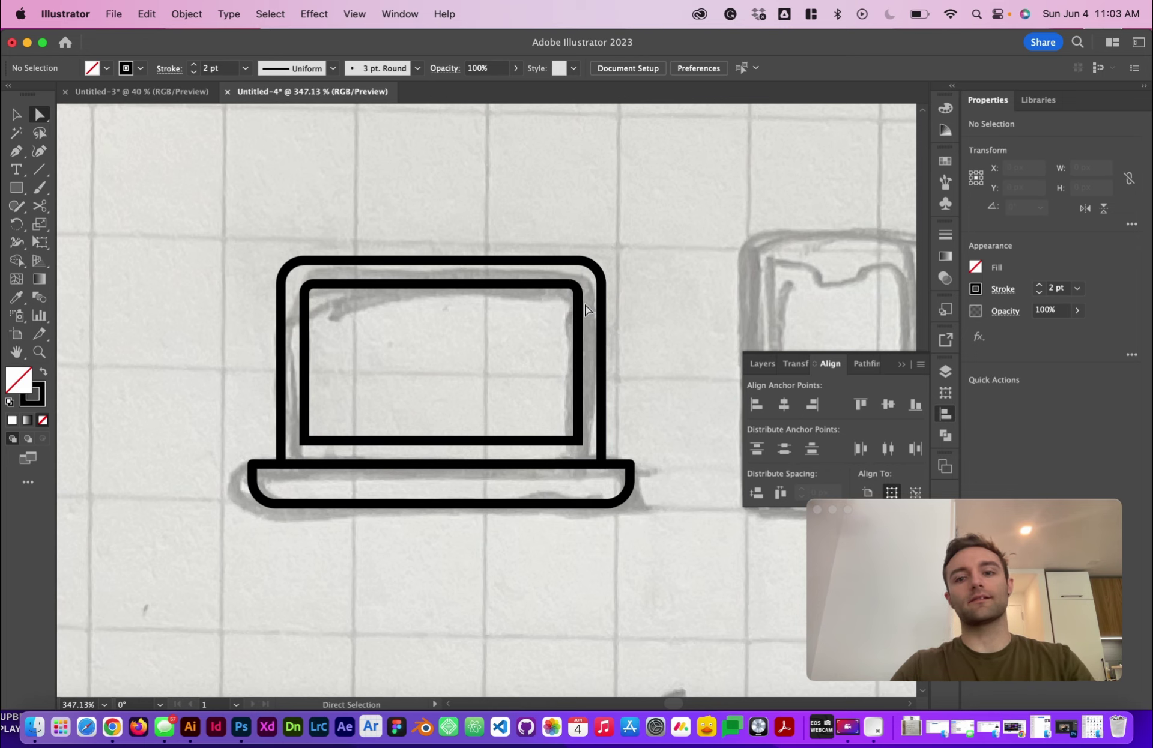
# Step: Extend the inner screen outline's lower edge straight down by 5 px onto the upper edge of the laptop's base
pyautogui.press('v')
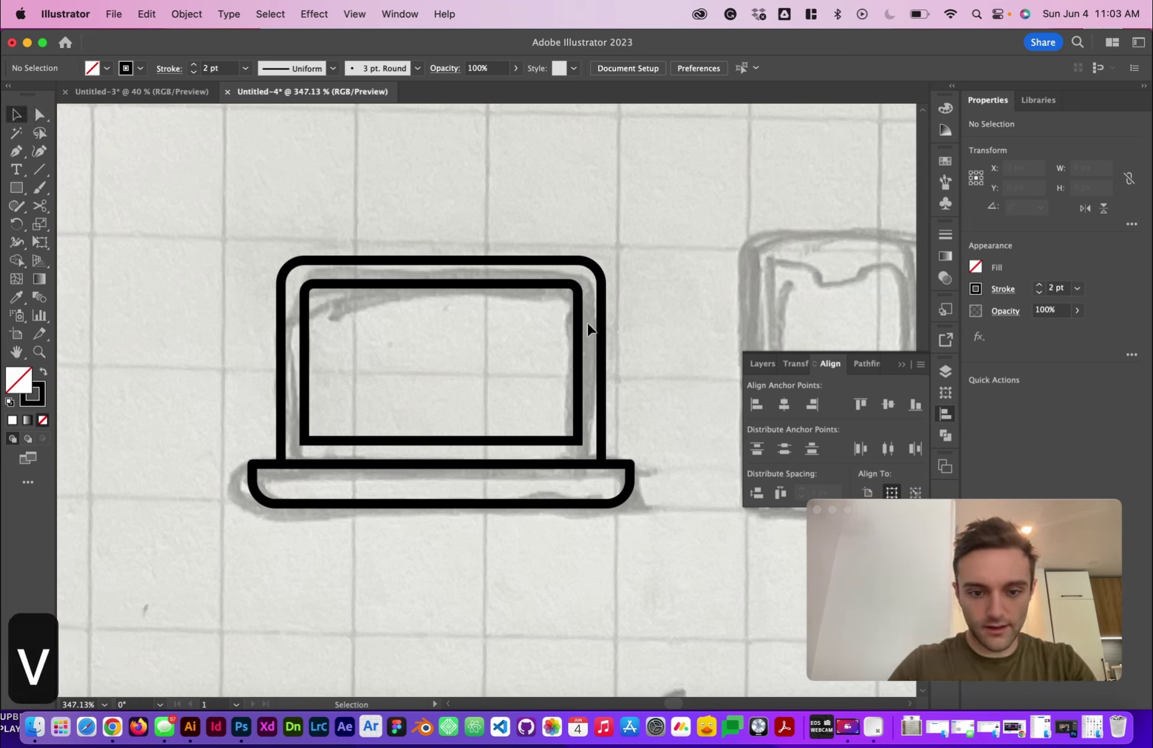
pyautogui.press('a')
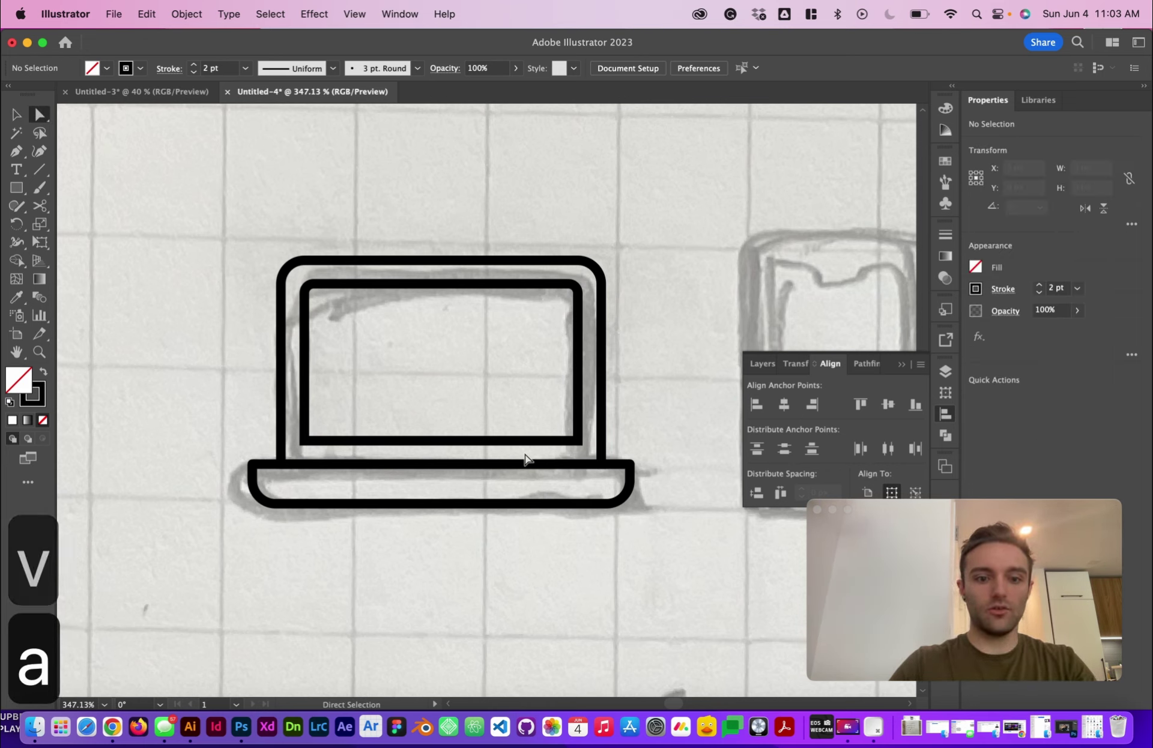
pyautogui.moveTo(498, 443); pyautogui.dragTo(495, 465)
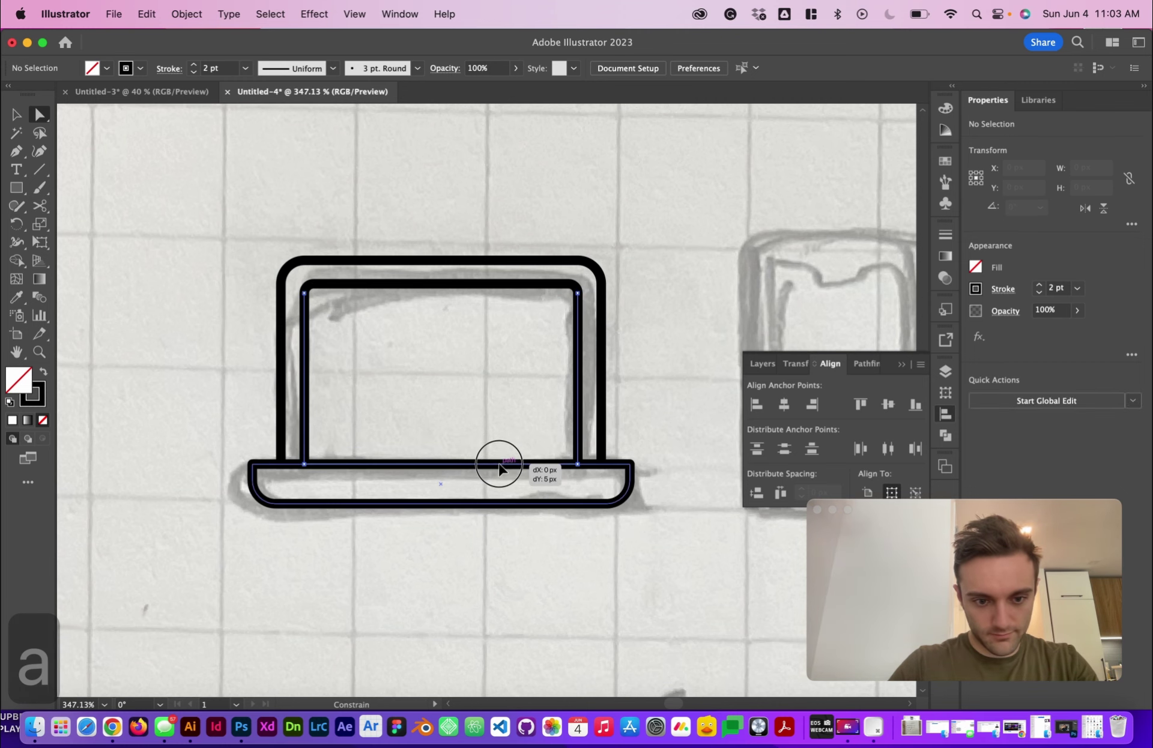
pyautogui.click(687, 383)
pyautogui.scroll(-5, 689, 382)
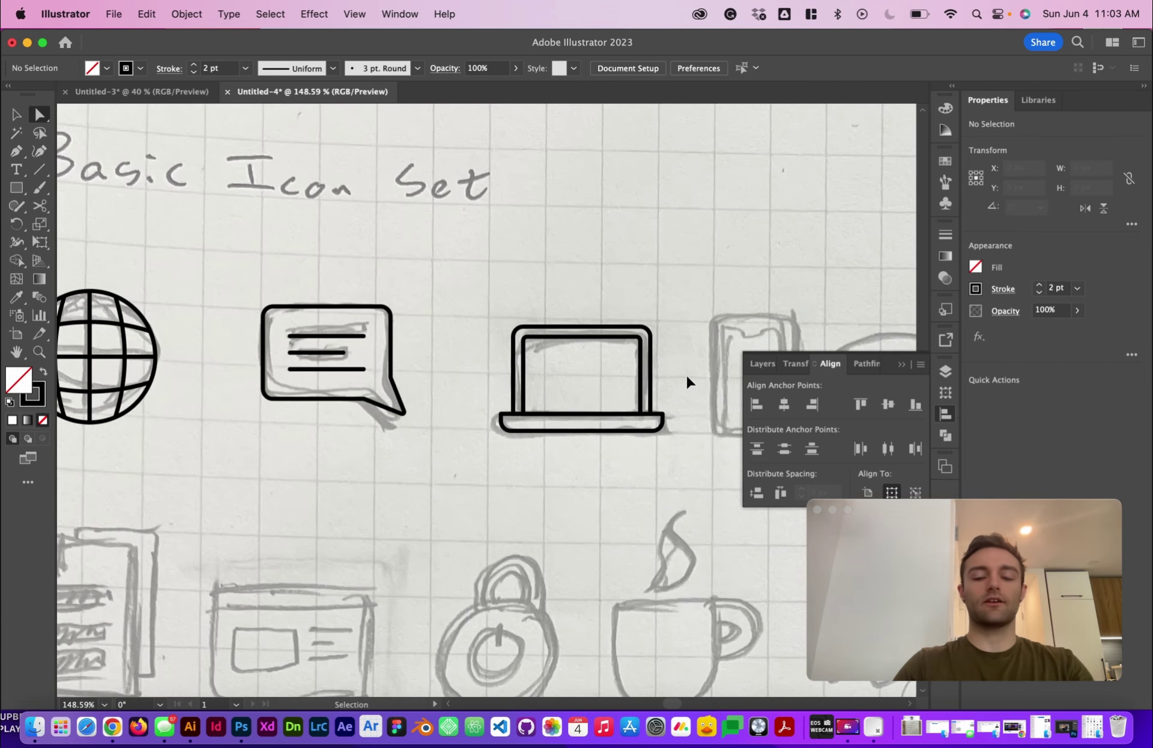
# Step: Undo the downward extension of the laptop's inner screen outline
pyautogui.press('super+z')
pyautogui.press('super+z')
pyautogui.press('super+z')
# Step: Draw a rectangle about 35 × 54 px over the phone sketch for the phone's body
pyautogui.scroll(-5, 688, 382)
pyautogui.press('v')
pyautogui.hscroll(6, 689, 382)
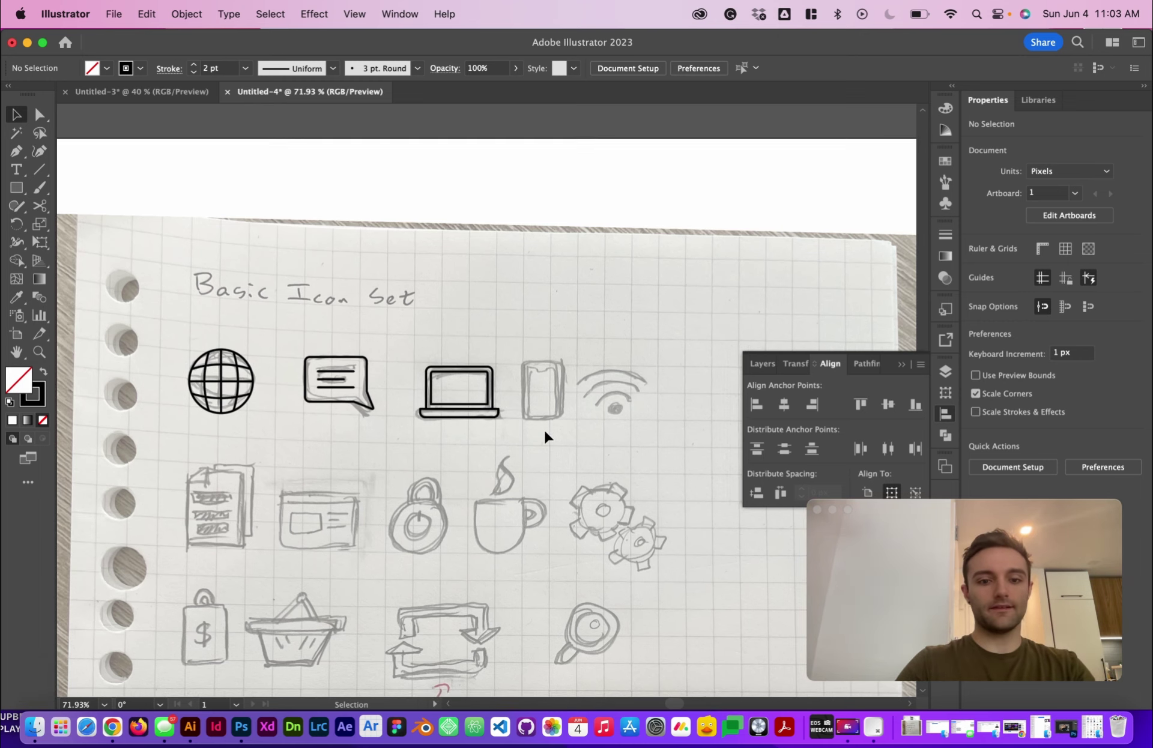
pyautogui.scroll(5, 598, 428)
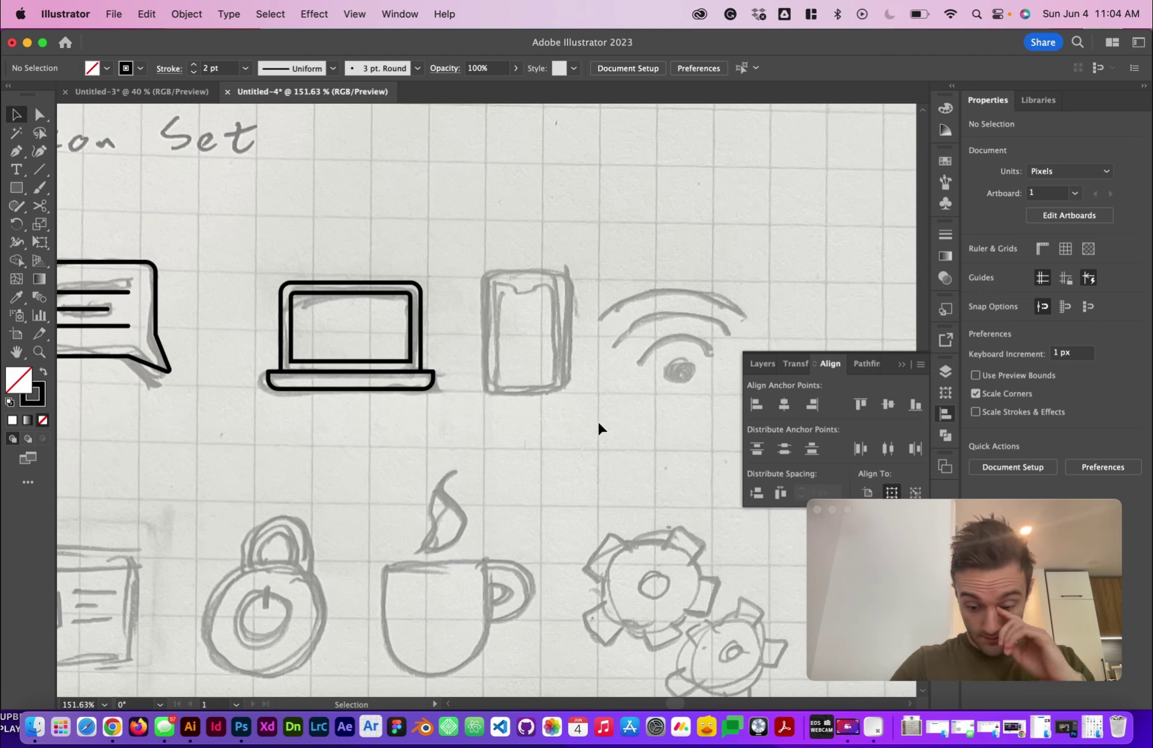
pyautogui.press('m')
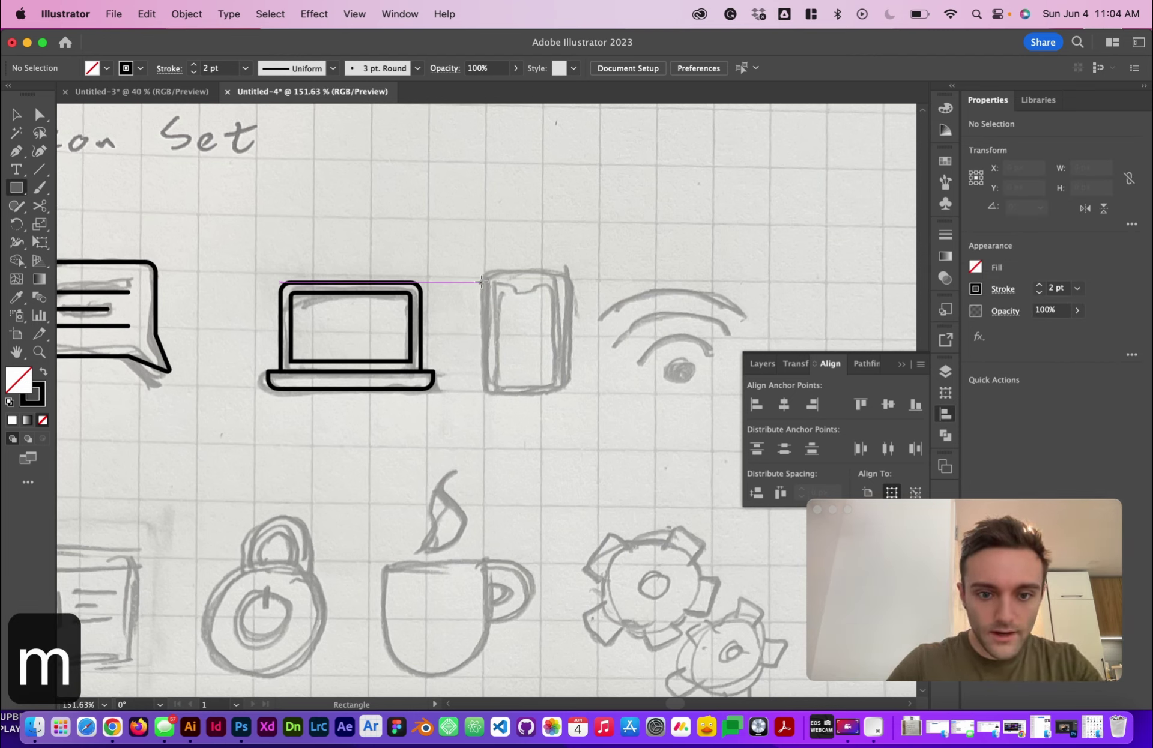
pyautogui.moveTo(481, 281); pyautogui.dragTo(553, 389)
pyautogui.moveTo(517, 285); pyautogui.dragTo(517, 278)
pyautogui.press('v')
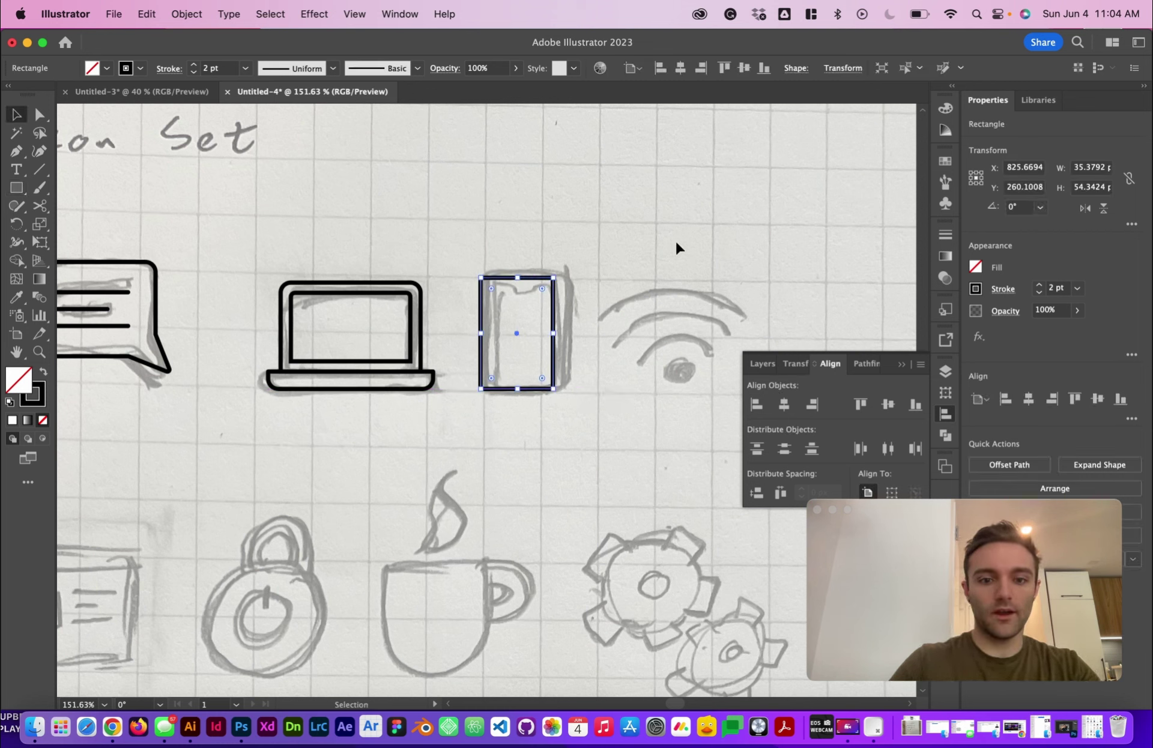
pyautogui.click(584, 276)
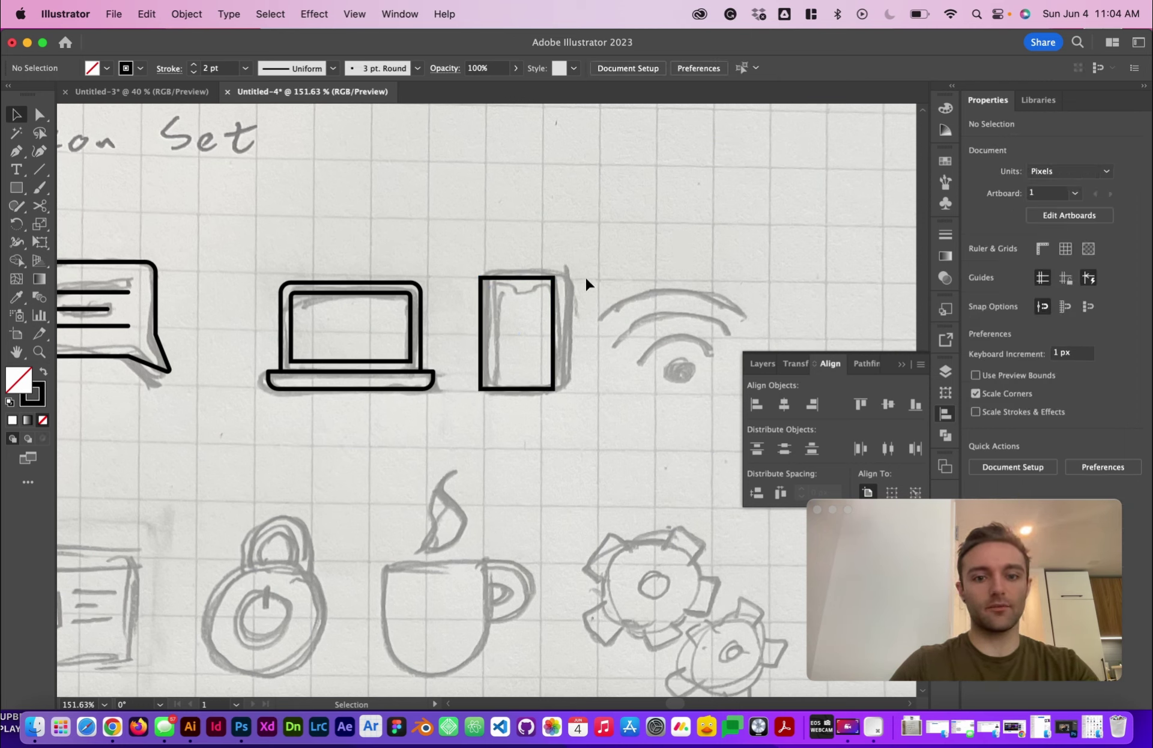
# Step: Round all four corners of the phone's body rectangle with a 5 px radius
pyautogui.click(517, 279)
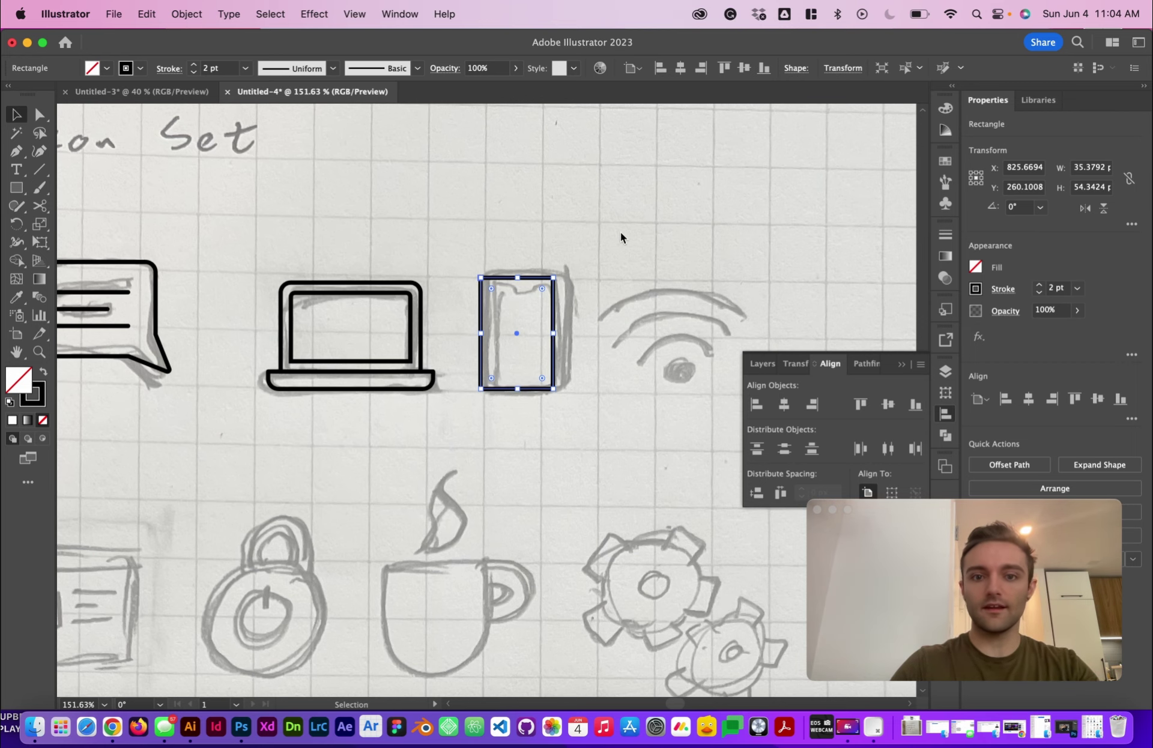
pyautogui.scroll(5, 621, 237)
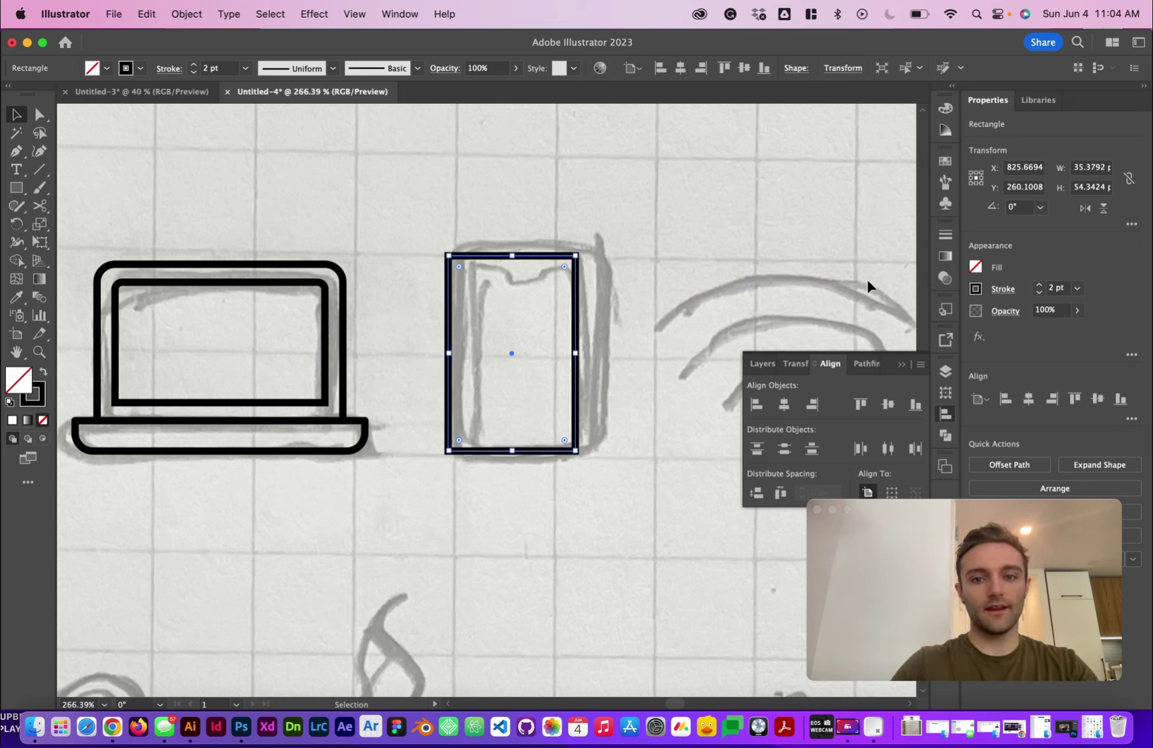
pyautogui.click(796, 68)
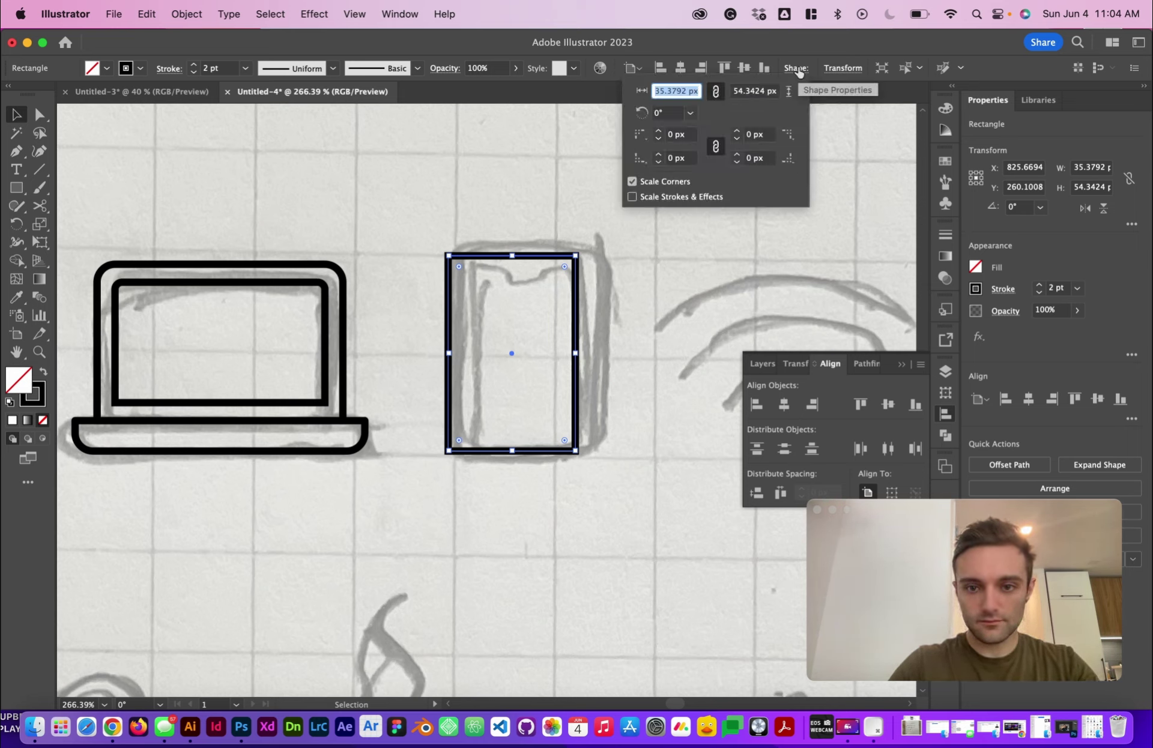
pyautogui.click(796, 69)
pyautogui.press('a')
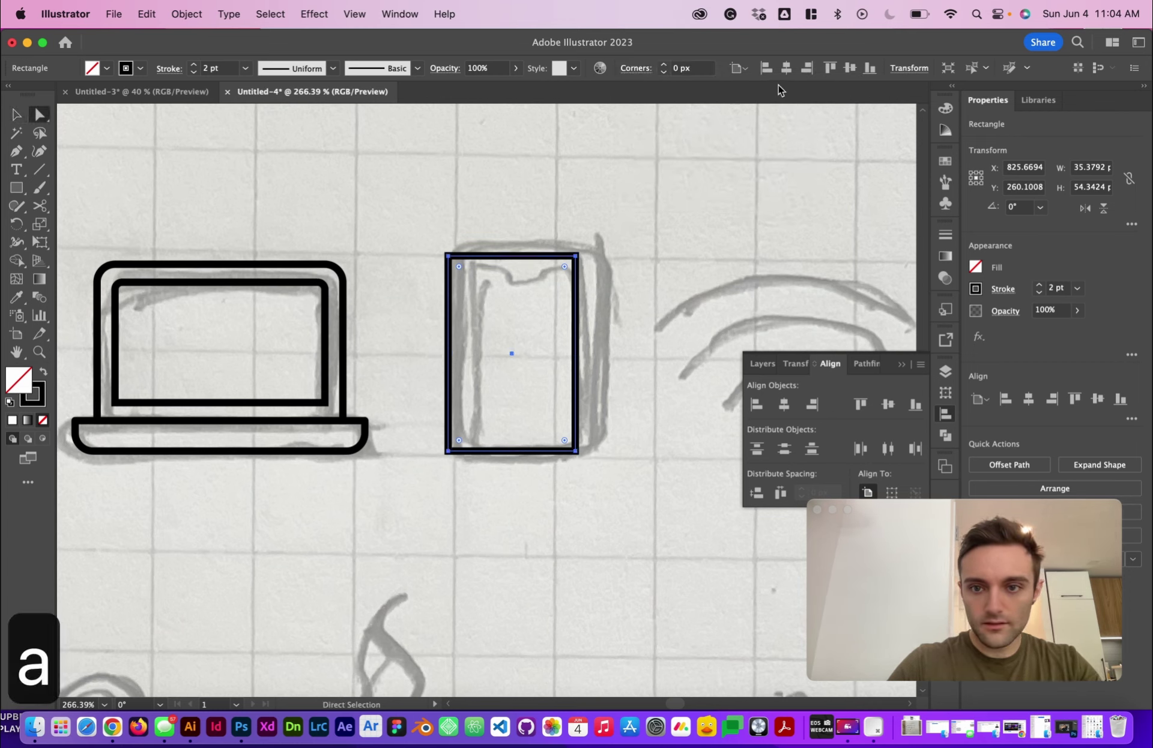
pyautogui.click(700, 68)
pyautogui.write('5')
pyautogui.press('Return')
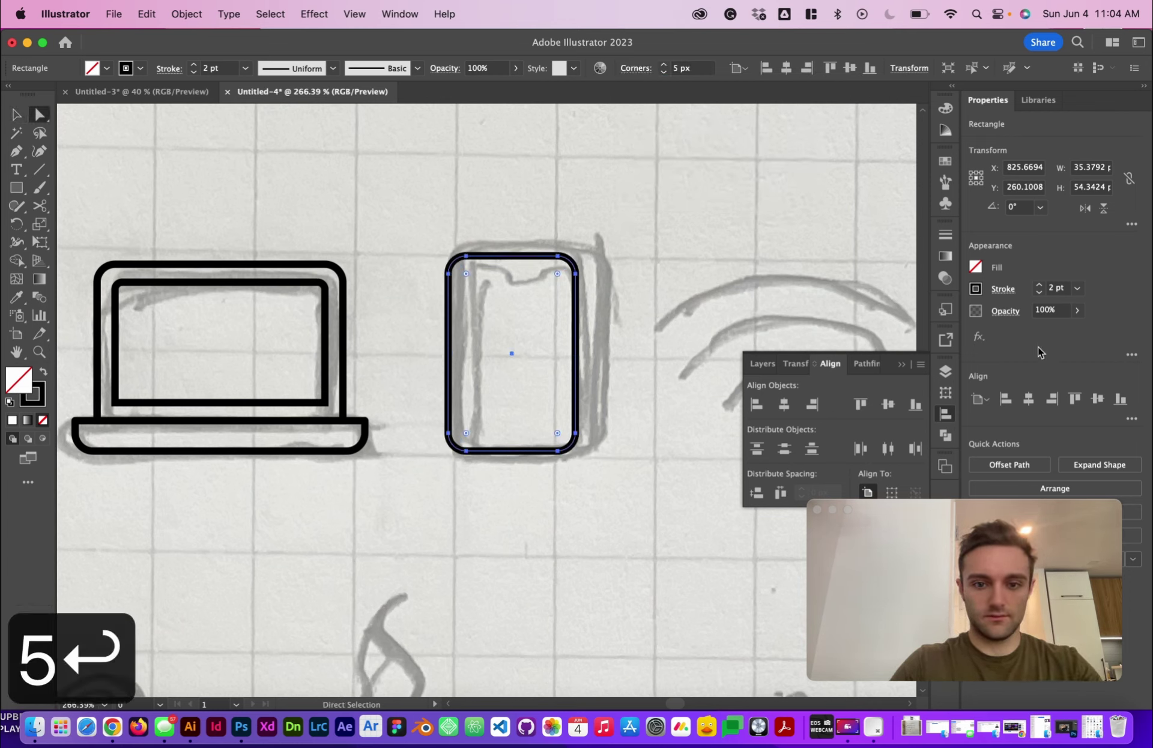
pyautogui.click(733, 270)
# Step: Stretch the phone body's upper edge straight up to a height of about 58 px
pyautogui.press('v')
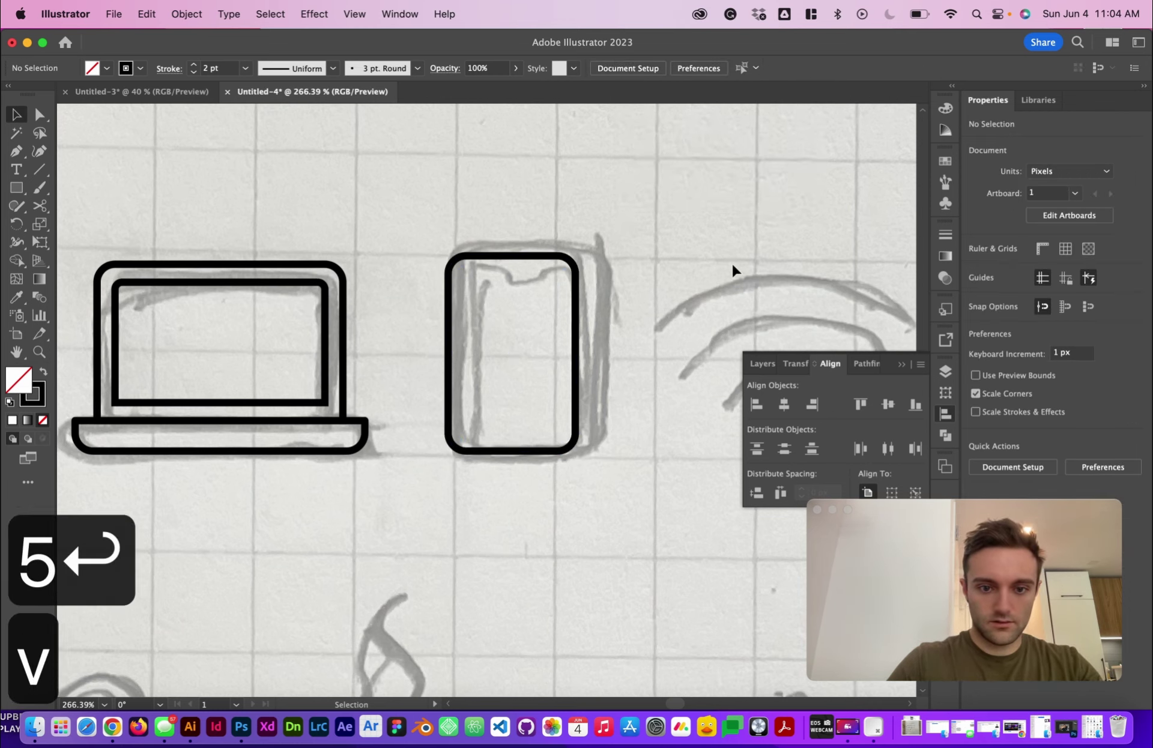
pyautogui.click(538, 261)
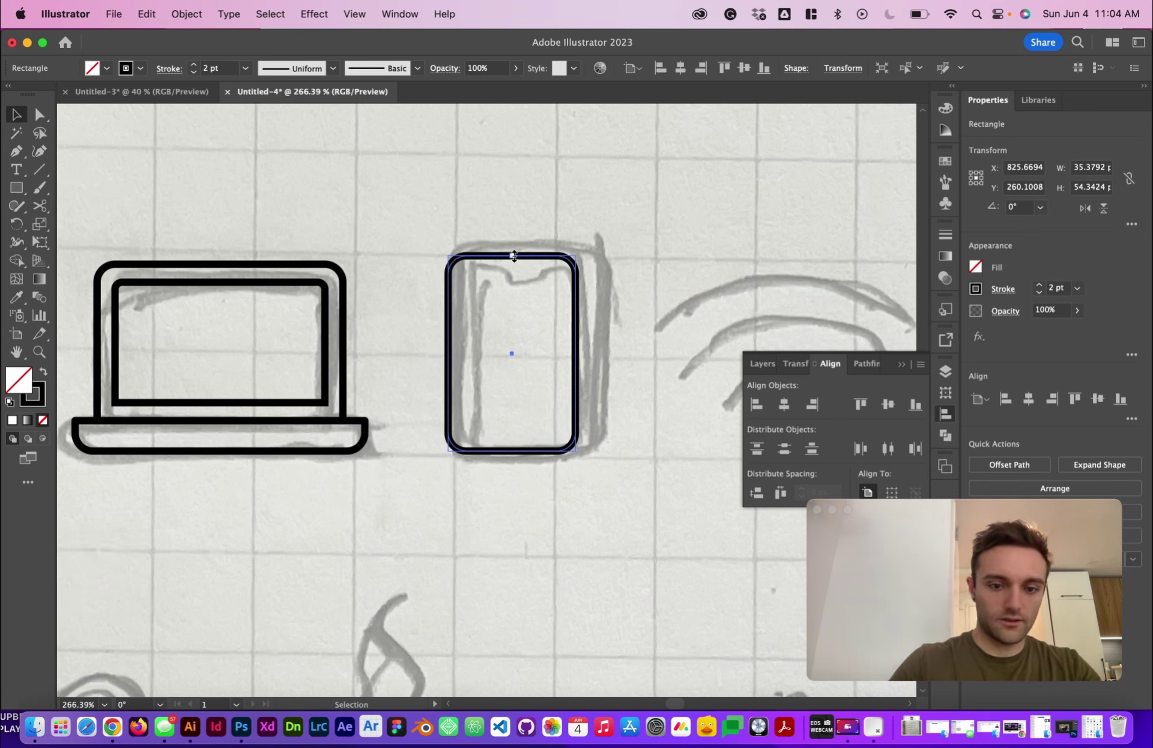
pyautogui.moveTo(515, 256); pyautogui.dragTo(515, 240)
pyautogui.click(663, 237)
# Step: Create the phone's inner screen outline by offsetting its body rectangle by -5 px with miter joins
pyautogui.click(523, 243)
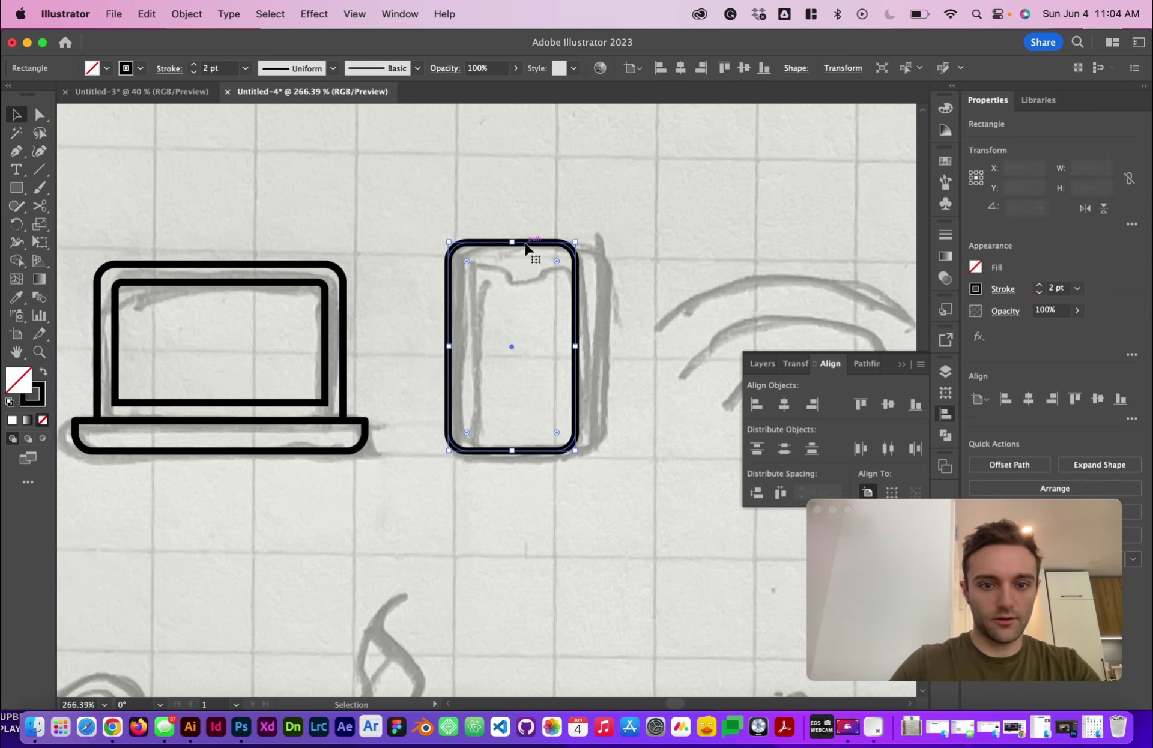
pyautogui.click(1015, 465)
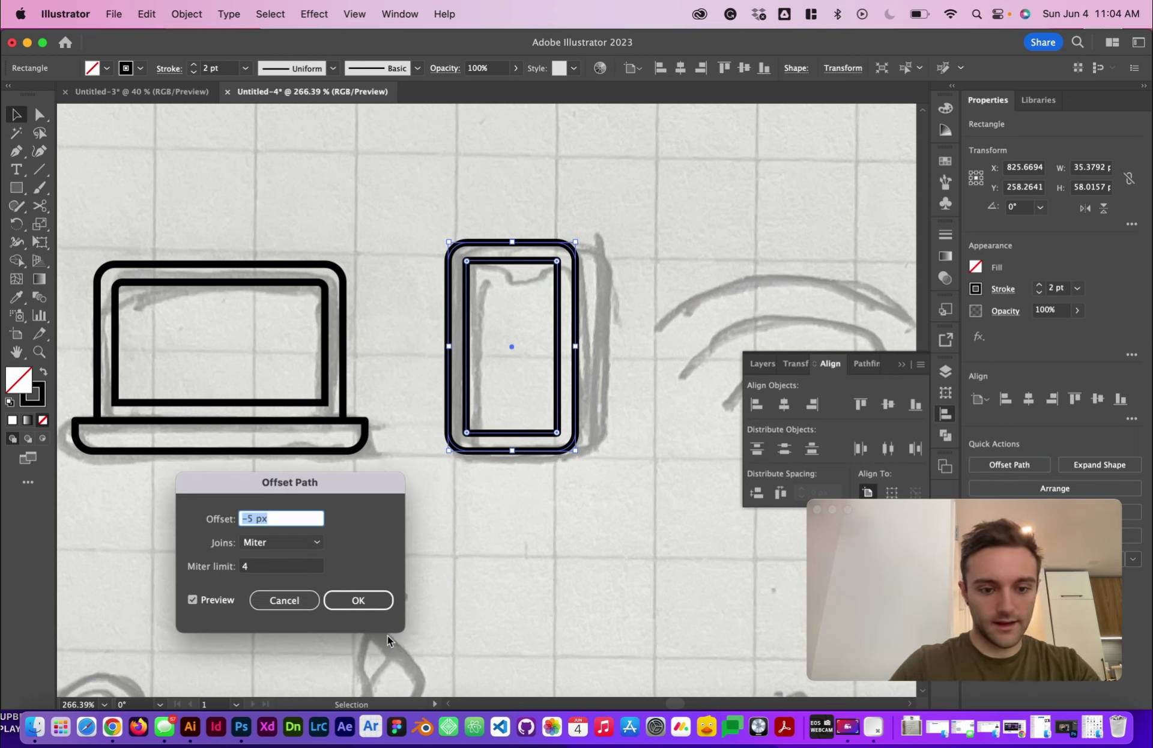
pyautogui.click(377, 602)
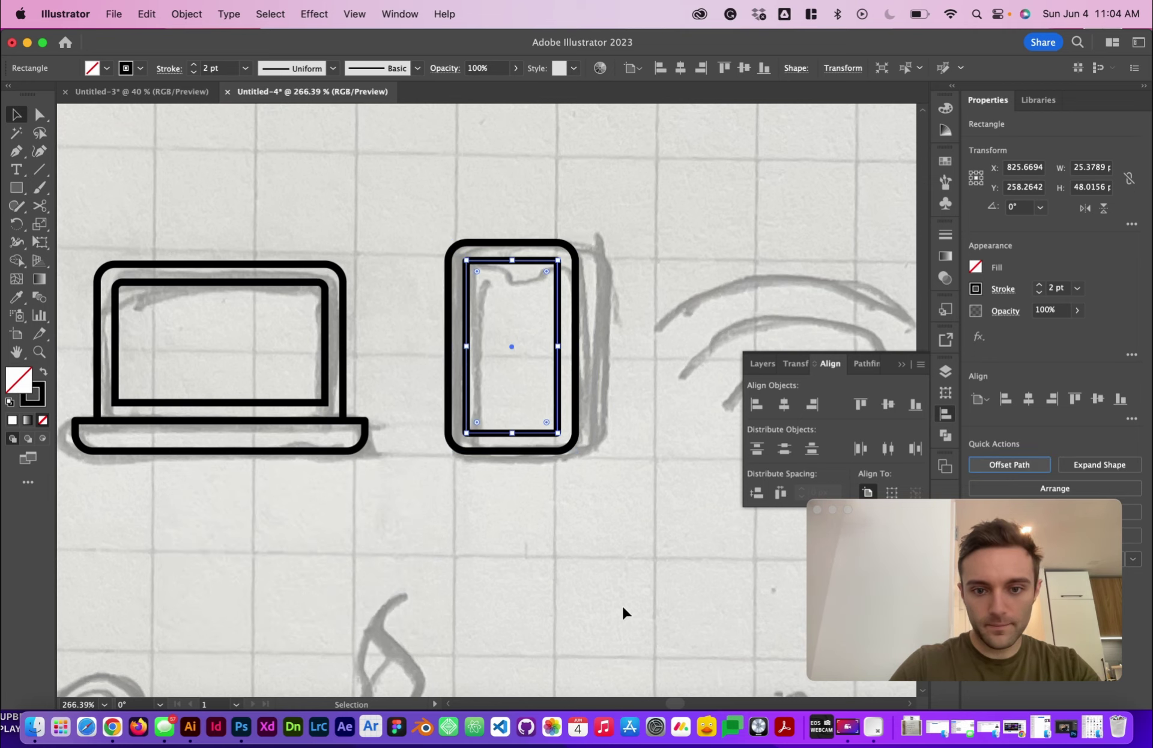
# Step: Round all four corners of the phone's inner screen outline with a 2 px radius
pyautogui.press('a')
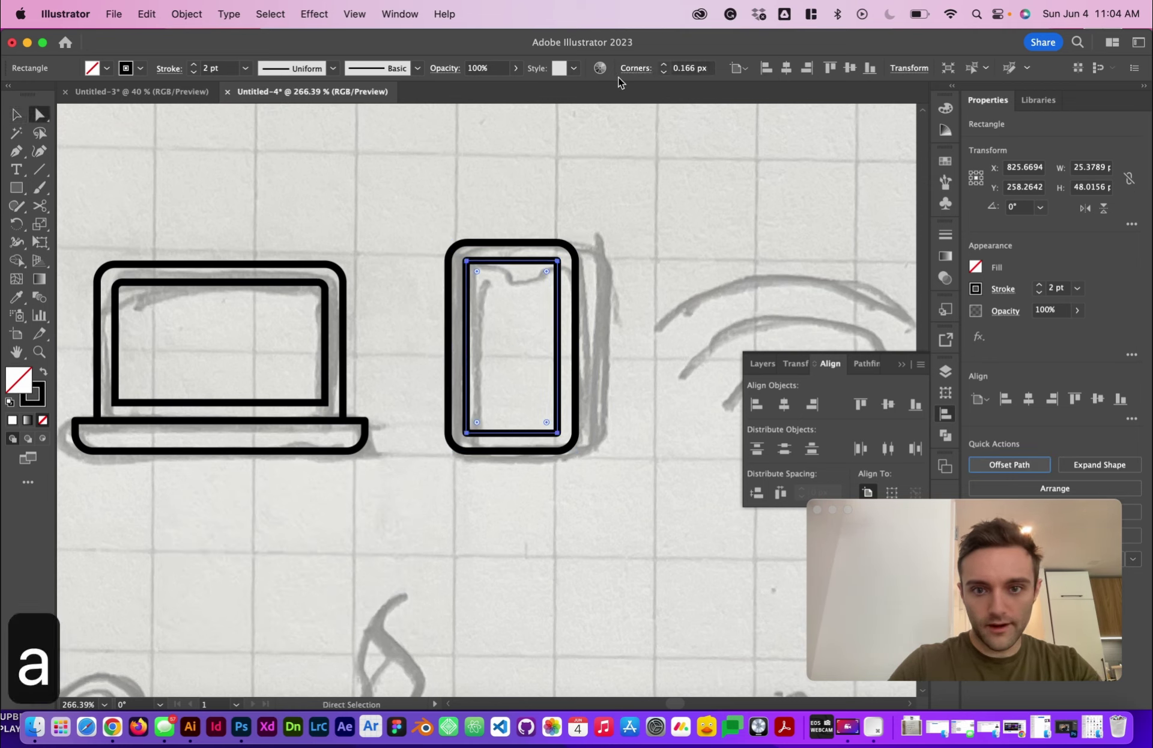
pyautogui.click(695, 68)
pyautogui.press('super+a')
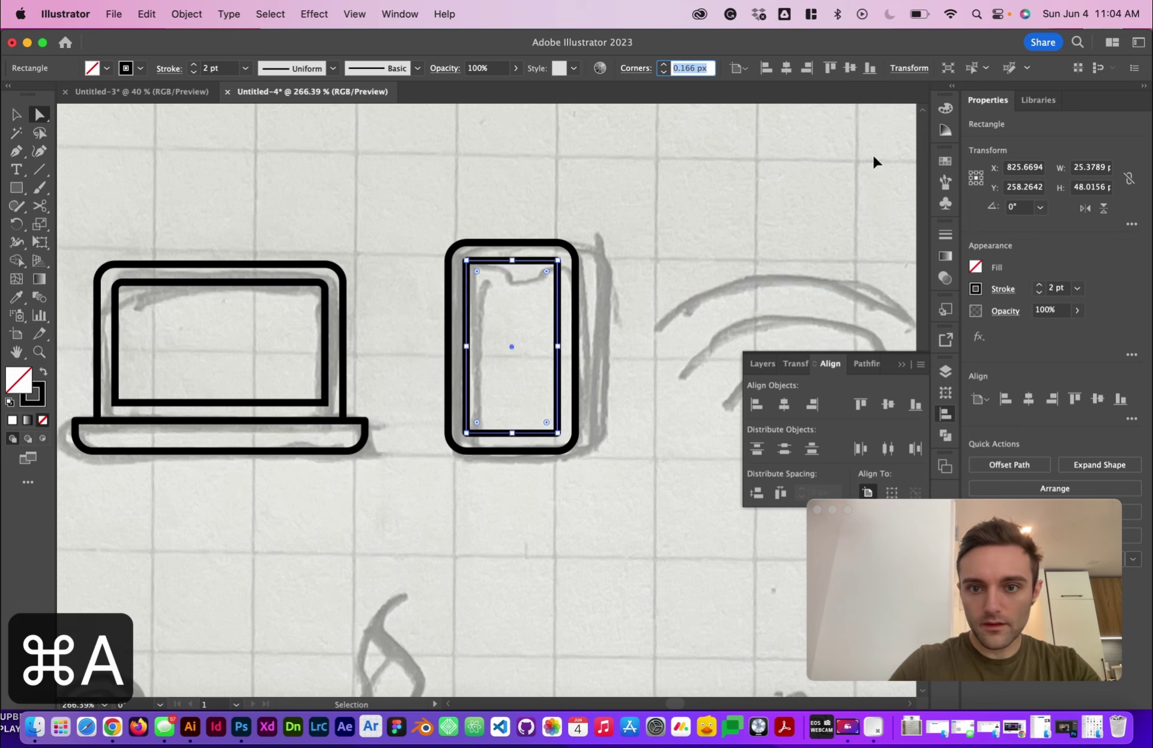
pyautogui.write('2')
pyautogui.press('Return')
pyautogui.click(620, 265)
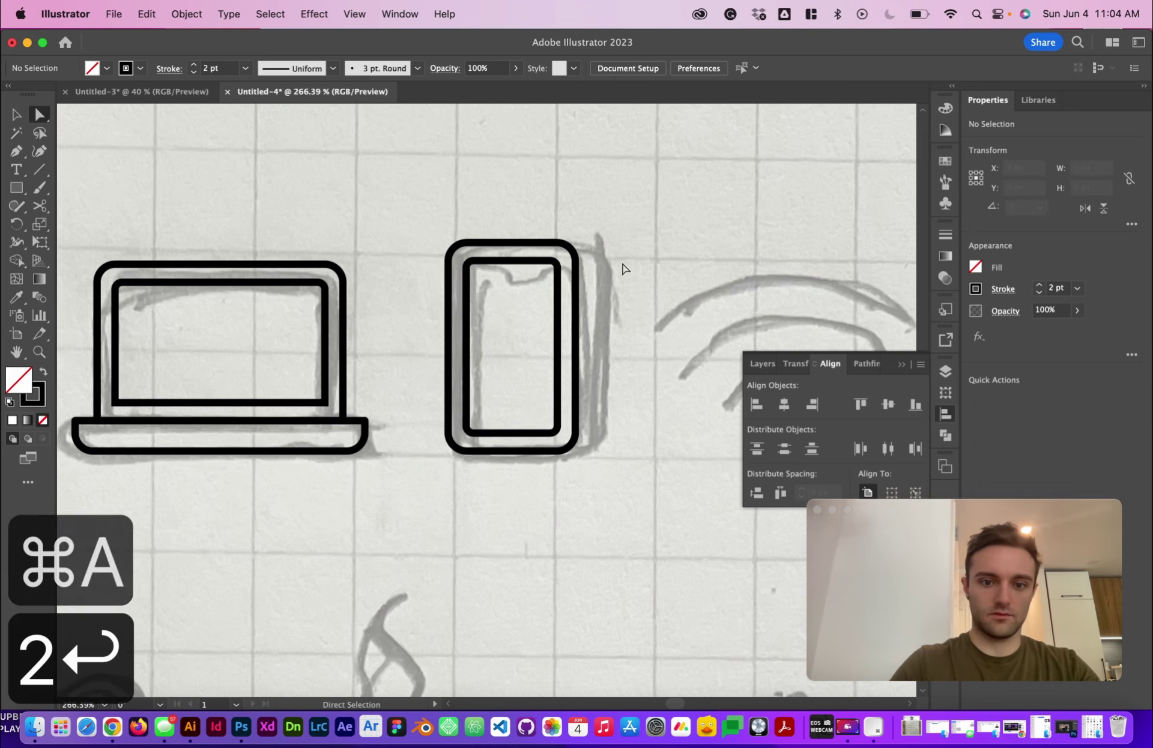
# Step: Draw a notch rectangle about 12.5 × 4.7 px hanging from the upper edge of the phone's inner screen outline
pyautogui.scroll(2, 512, 251)
pyautogui.press('m')
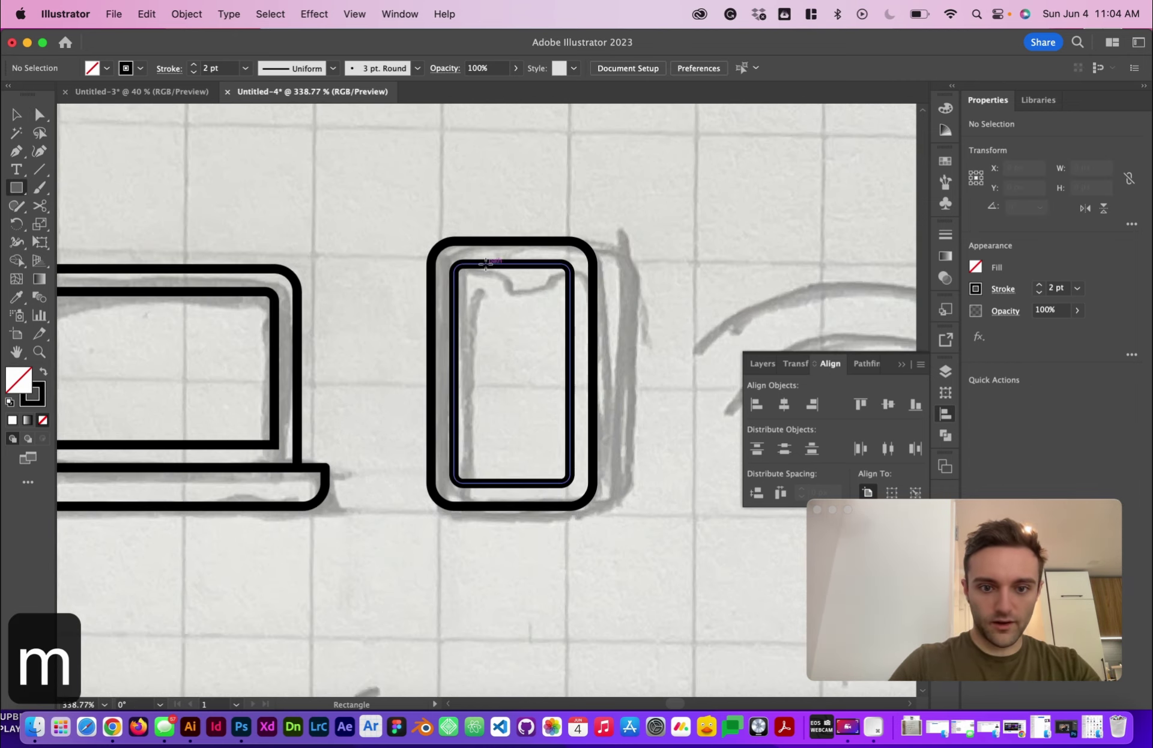
pyautogui.moveTo(483, 265); pyautogui.dragTo(544, 286)
# Step: Center the notch horizontally on the phone's inner screen outline, using the screen outline as the key object
pyautogui.press('v')
pyautogui.keyDown('shift'); pyautogui.click(570, 269); pyautogui.keyUp('shift')
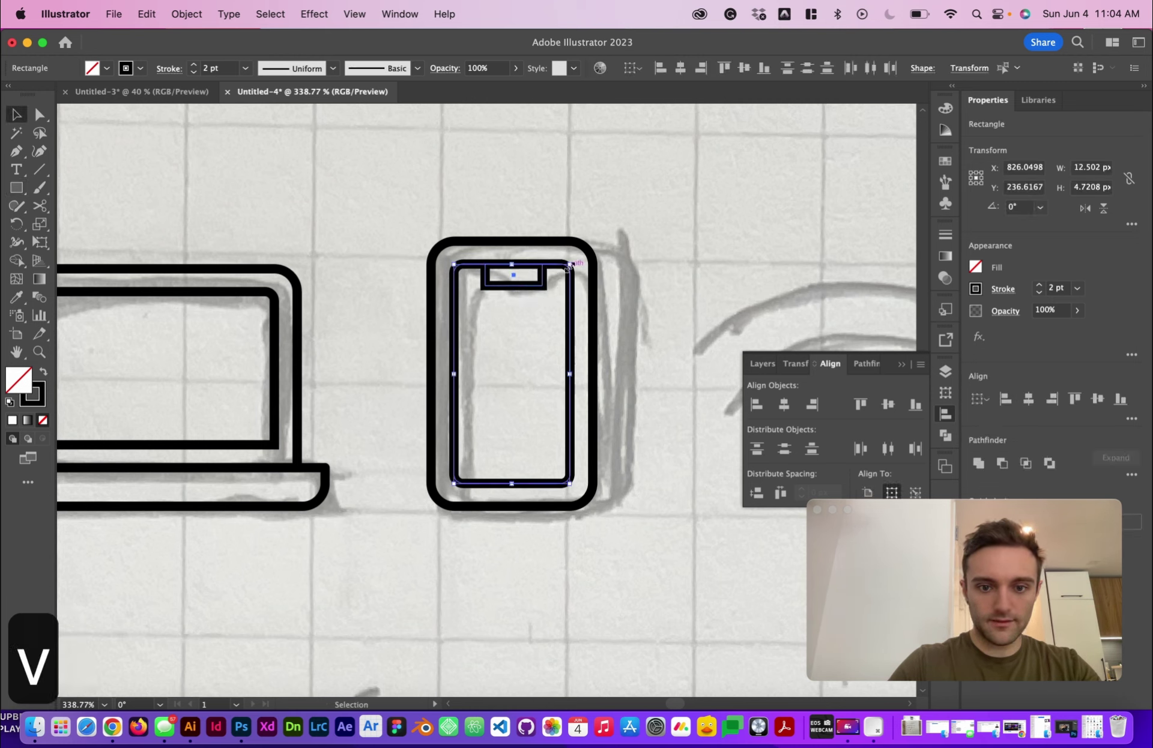
pyautogui.click(784, 405)
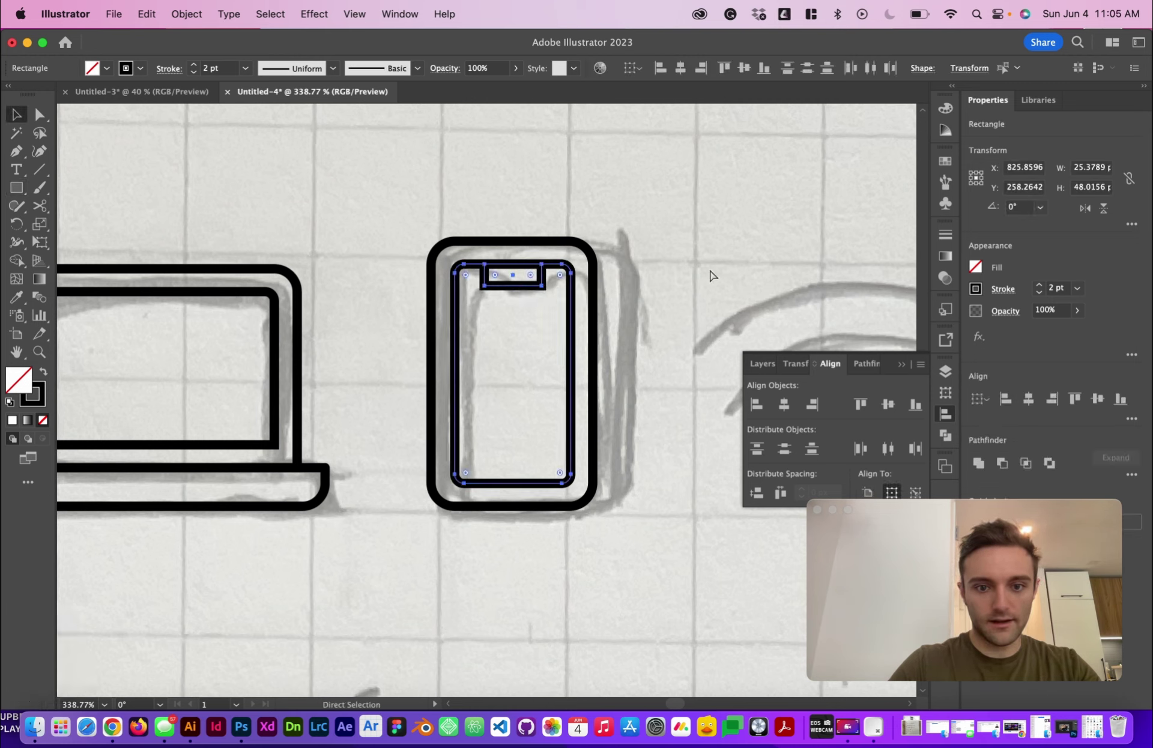
pyautogui.press('cmd+z')
pyautogui.click(570, 319)
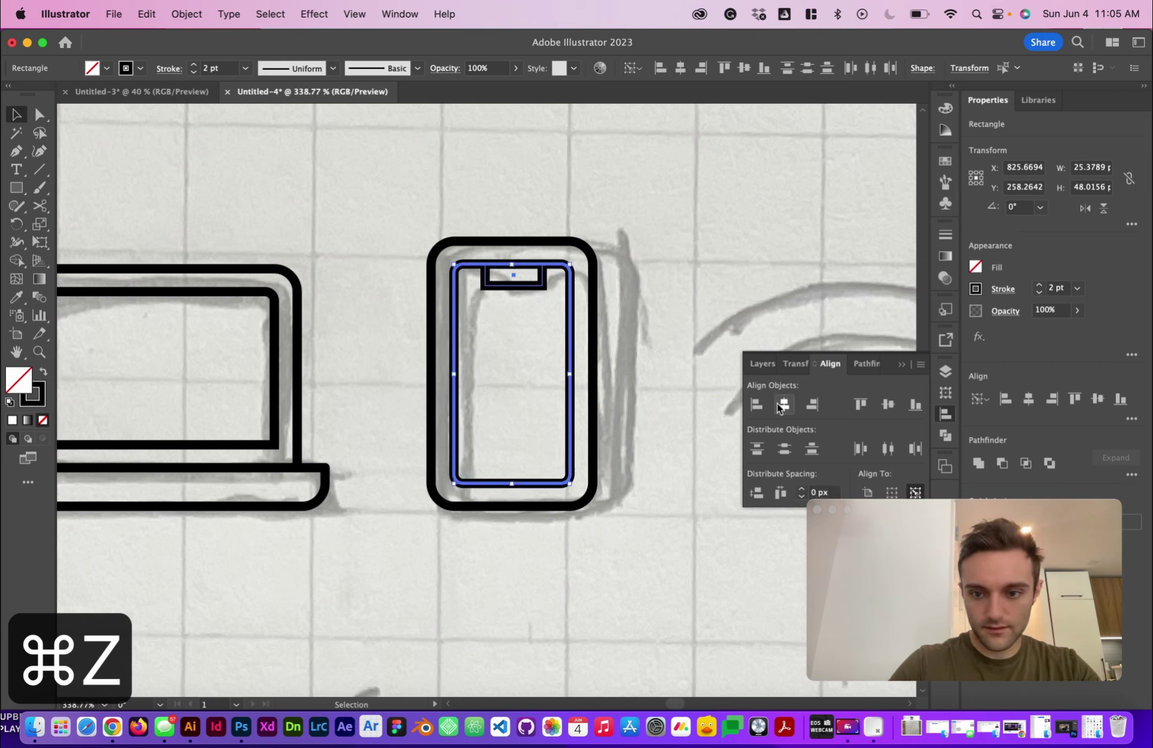
pyautogui.click(739, 333)
# Step: Round the notch's two lower corners with a 1 px radius
pyautogui.click(527, 293)
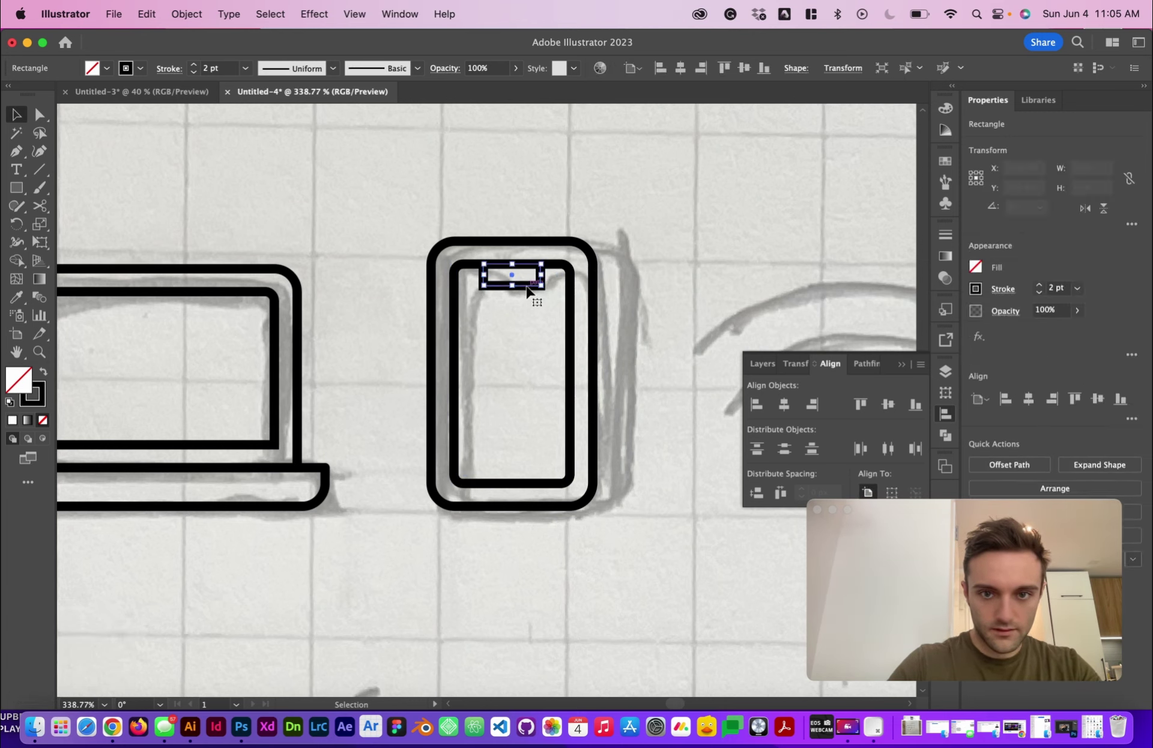
pyautogui.press('a')
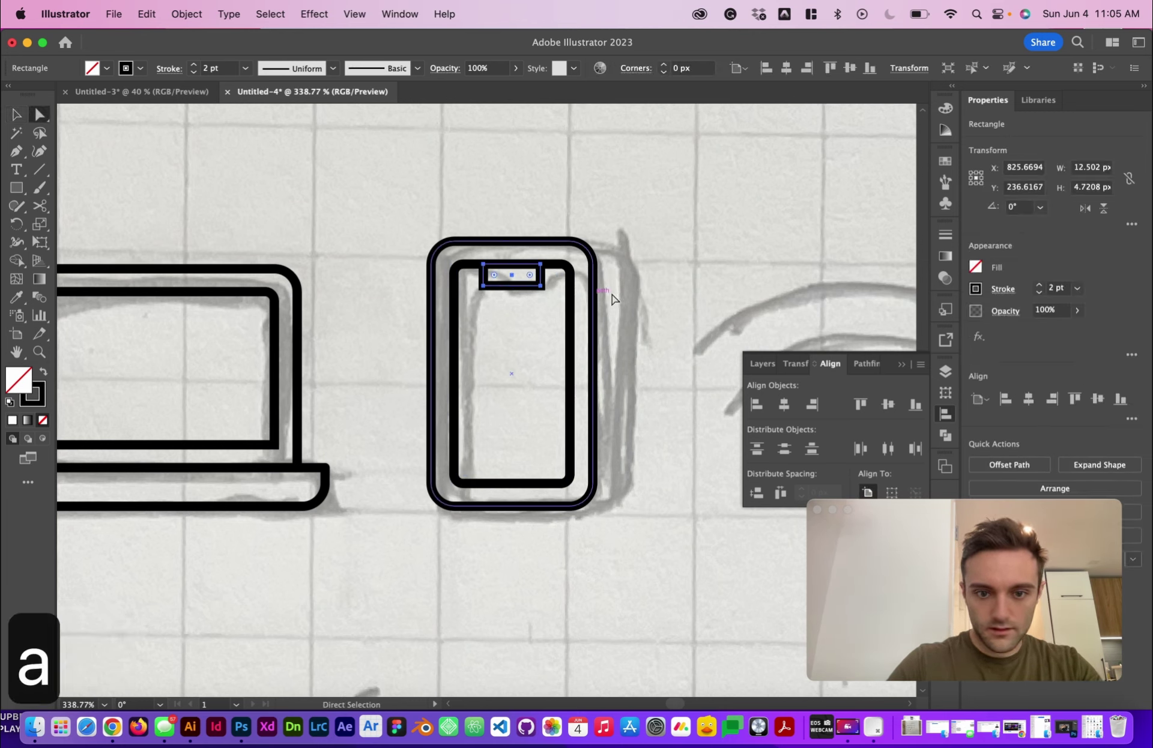
pyautogui.click(542, 286)
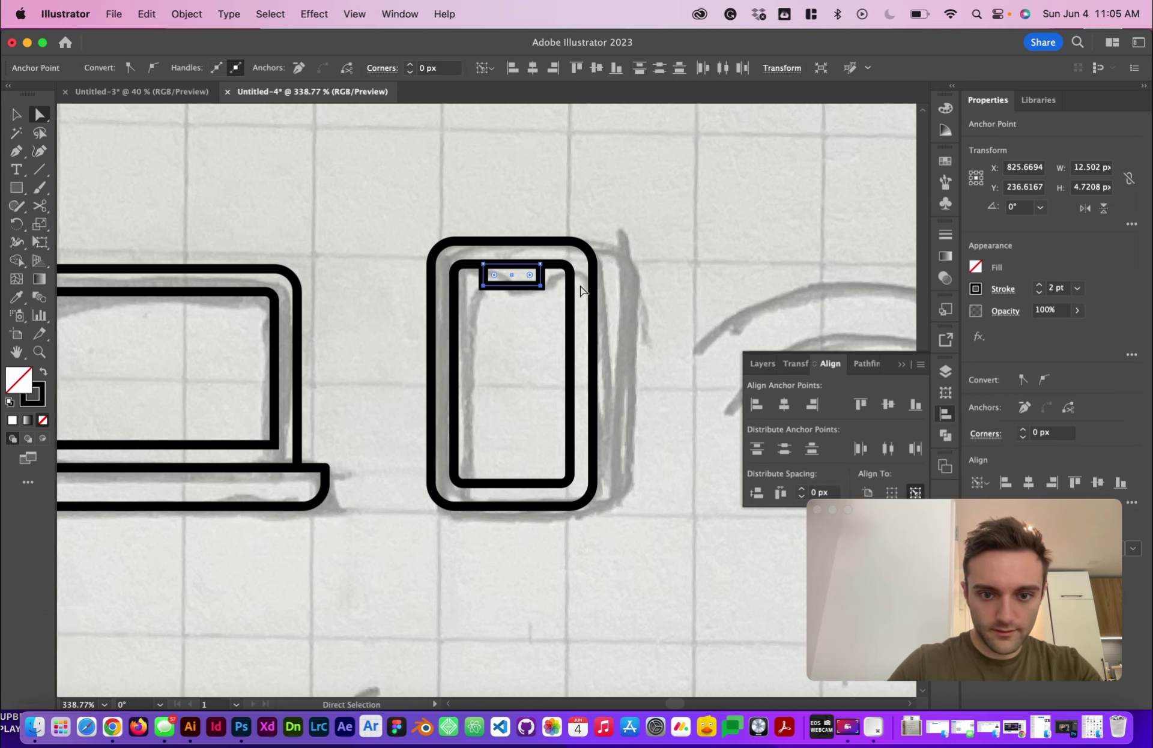
pyautogui.click(439, 70)
pyautogui.write('1')
pyautogui.press('Return')
pyautogui.click(691, 241)
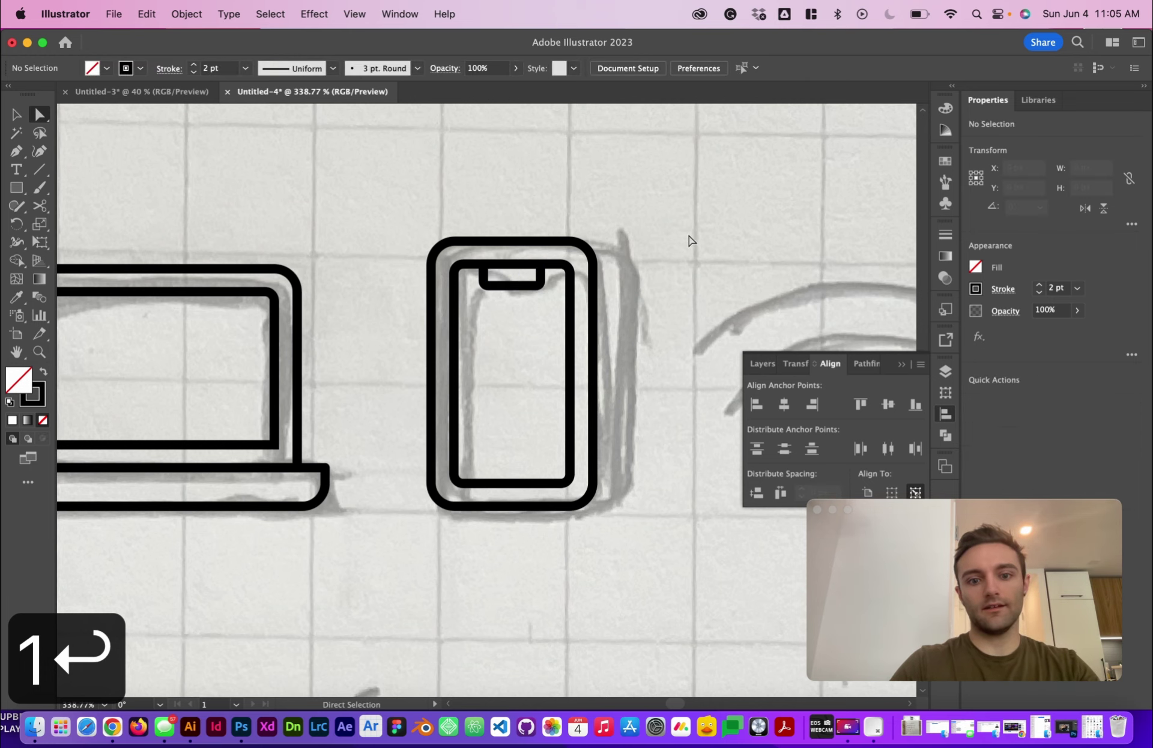
# Step: Combine the phone's body outline and inner screen outline into one compound path with the Exclude operation
pyautogui.press('v')
pyautogui.click(523, 287)
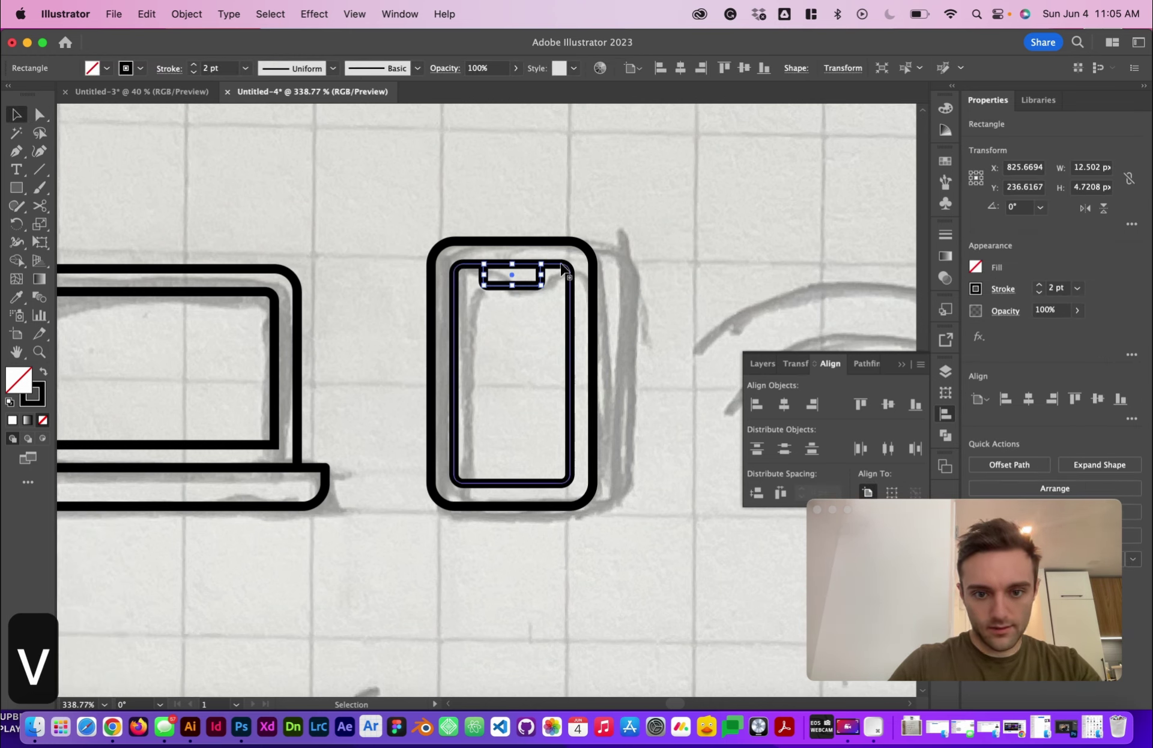
pyautogui.click(586, 210)
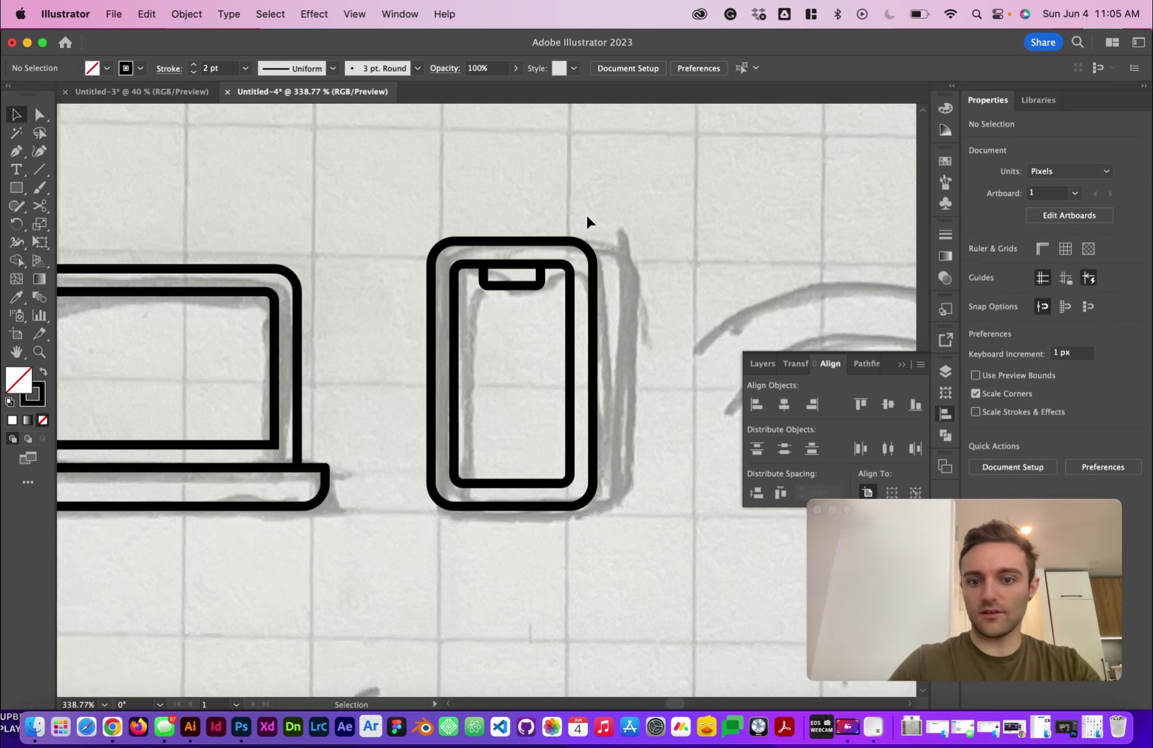
pyautogui.click(571, 258)
pyautogui.keyDown('shift'); pyautogui.click(579, 243); pyautogui.keyUp('shift')
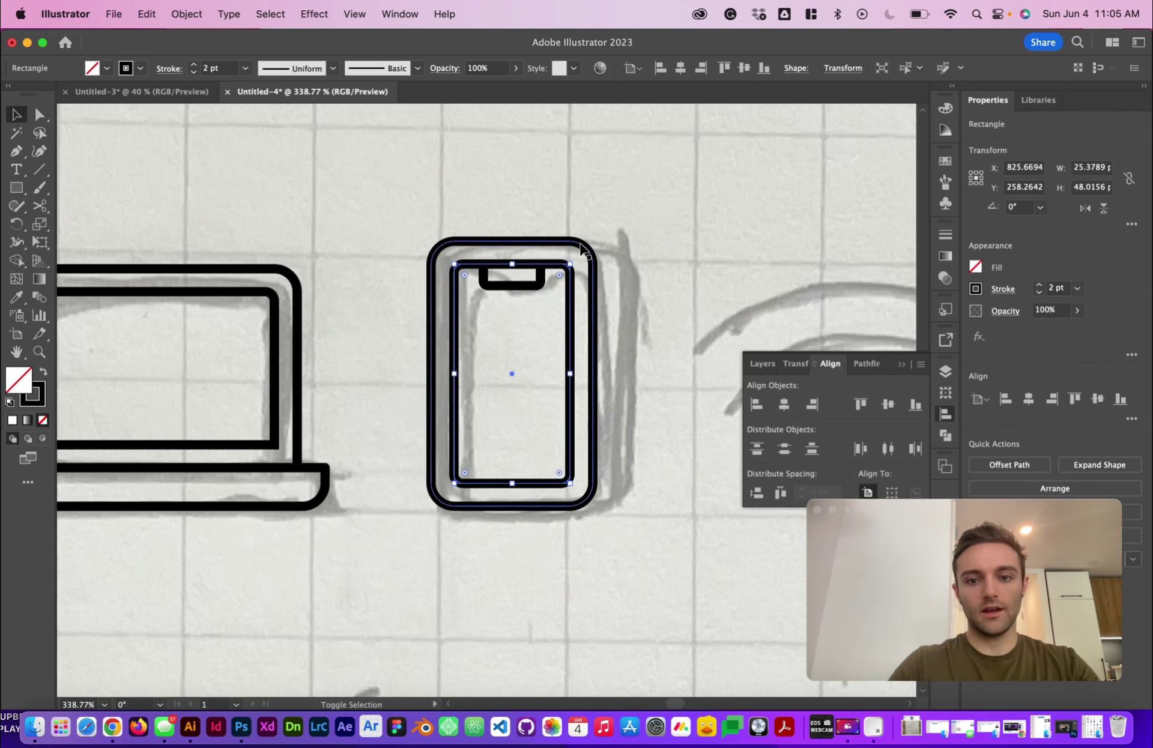
pyautogui.scroll(-2, 579, 247)
pyautogui.hscroll(1, 579, 246)
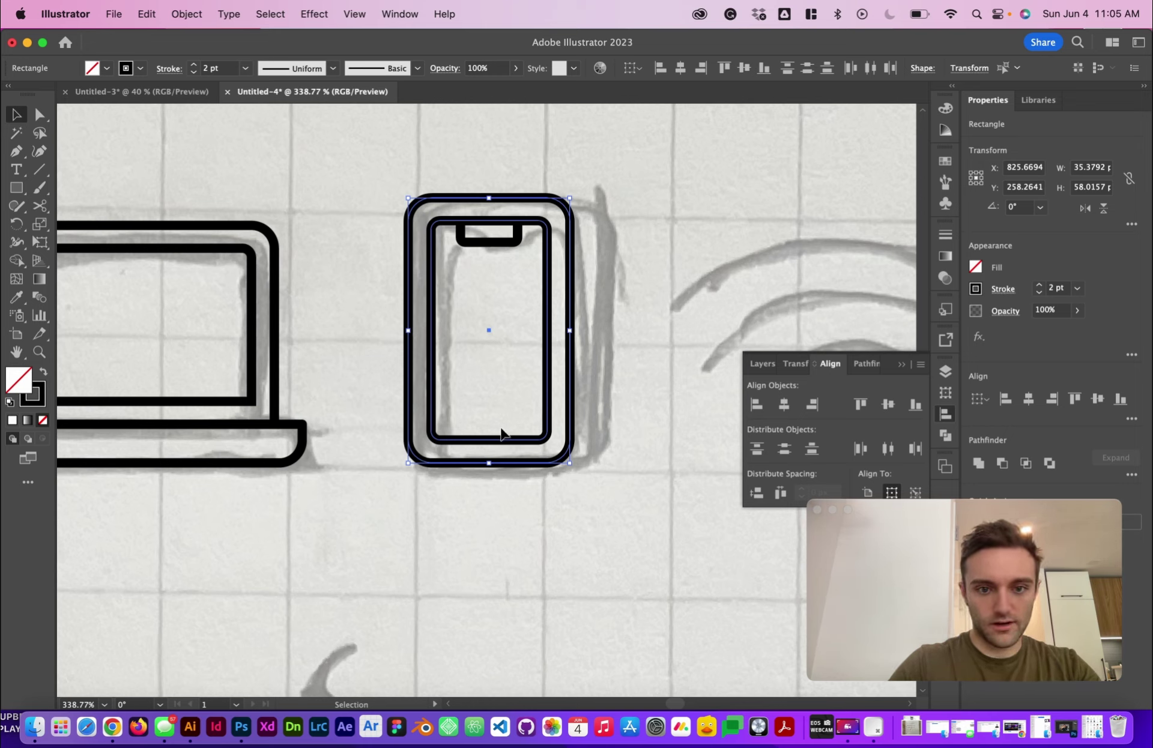
pyautogui.click(611, 305)
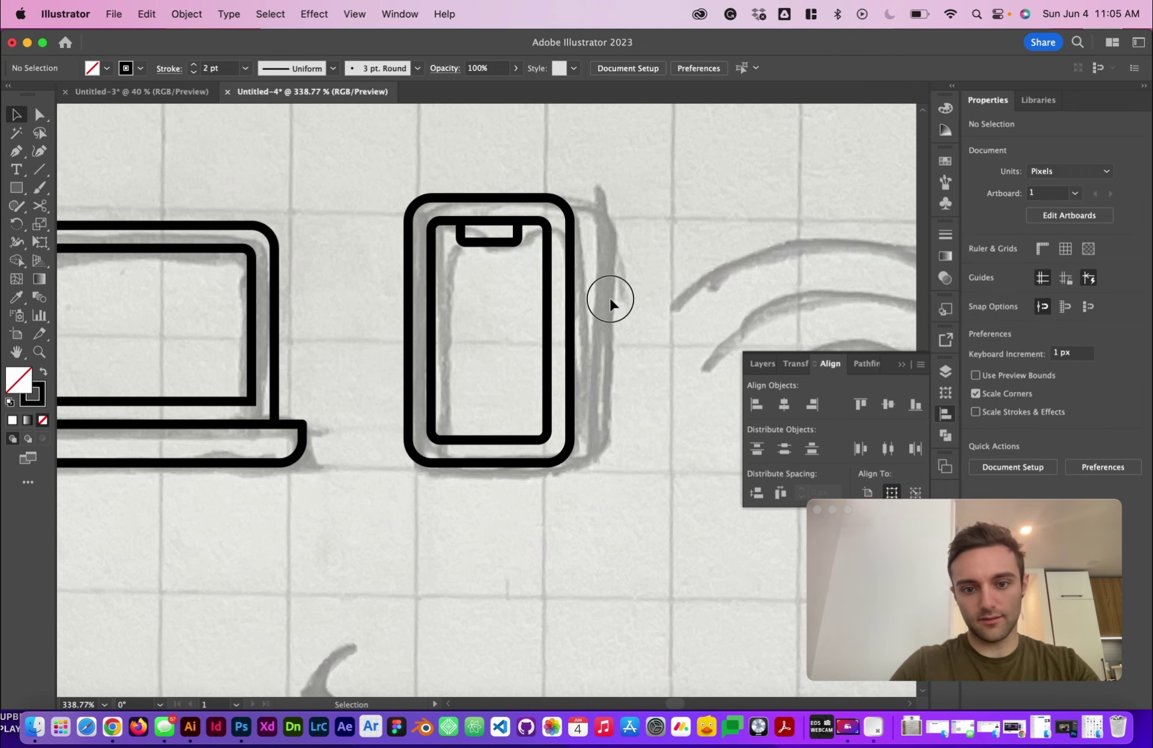
pyautogui.click(570, 316)
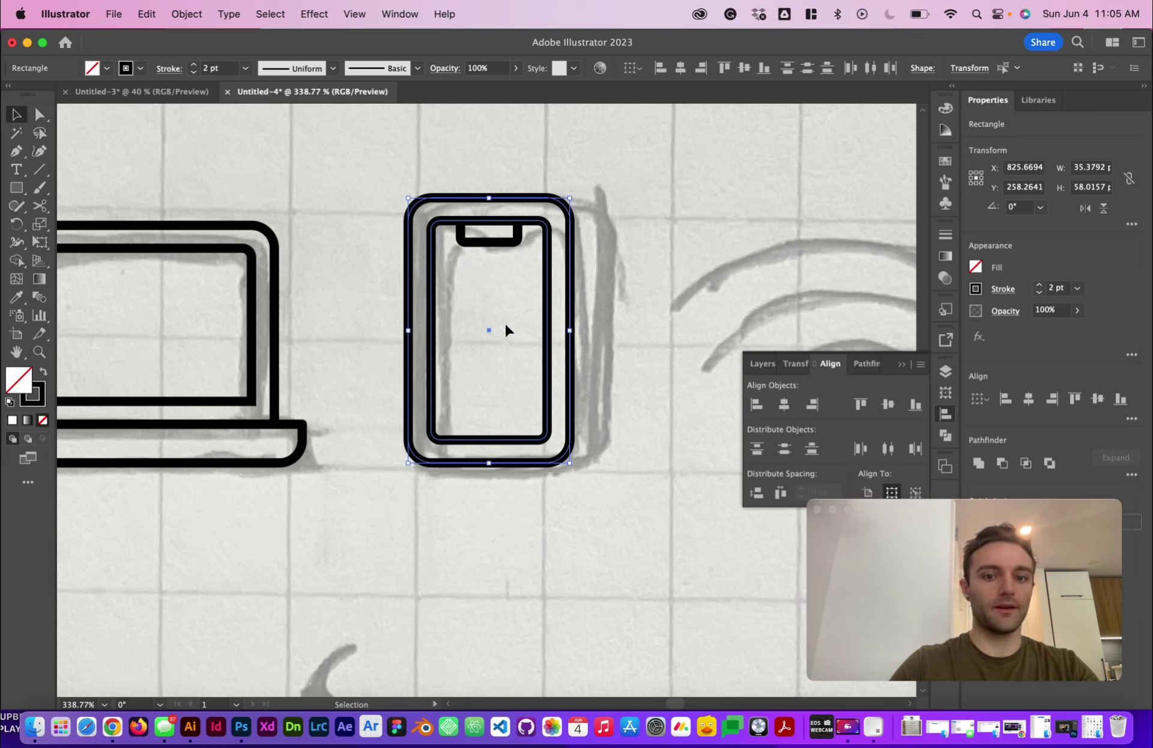
pyautogui.click(1049, 463)
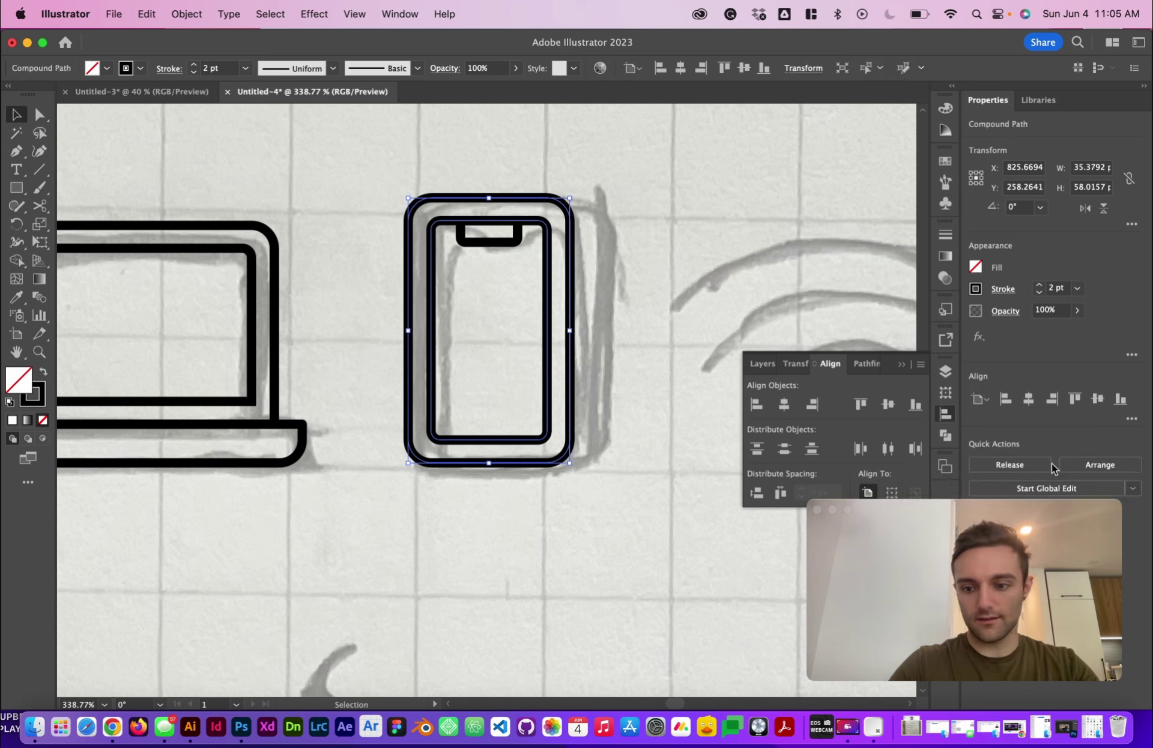
pyautogui.click(642, 193)
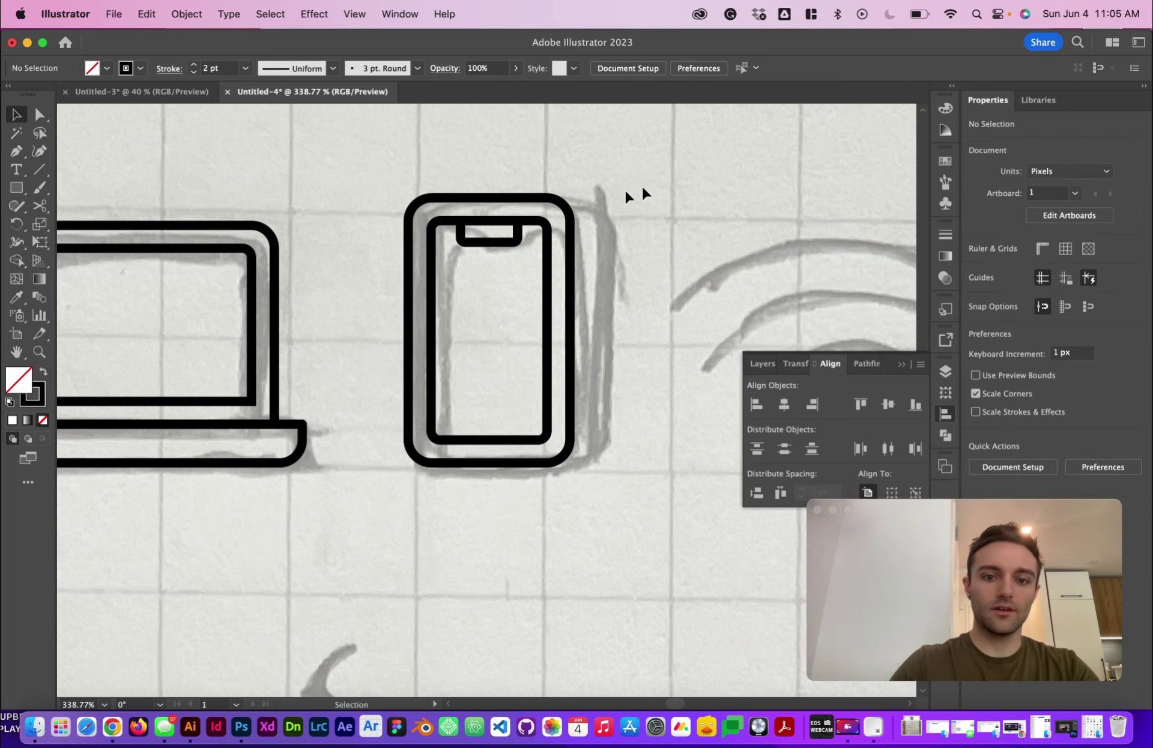
# Step: Merge the notch rectangle with the phone's compound path using the Unite operation
pyautogui.click(499, 245)
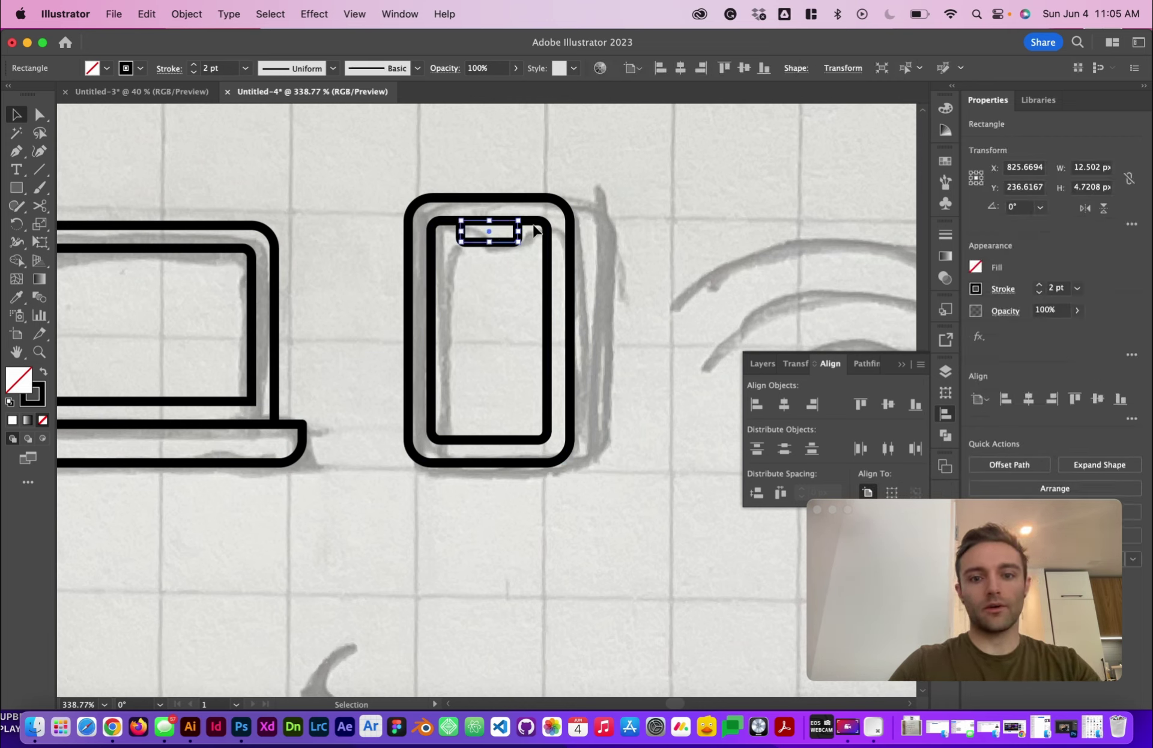
pyautogui.keyDown('shift'); pyautogui.click(568, 227); pyautogui.keyUp('shift')
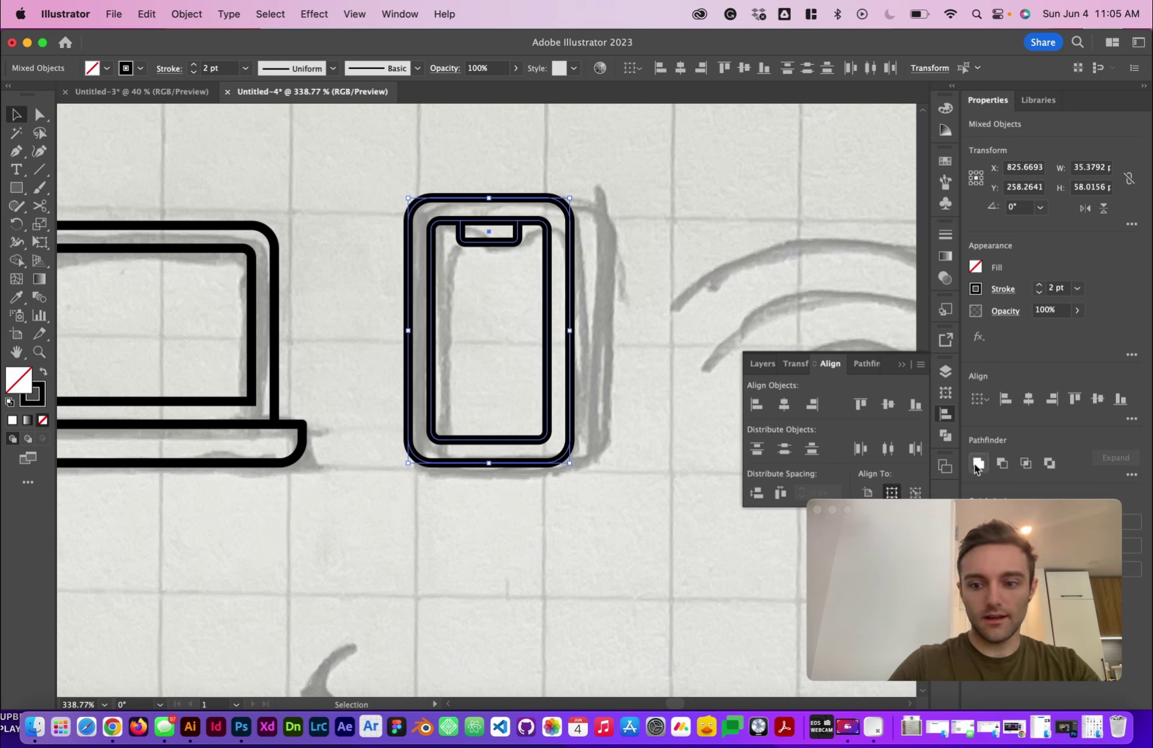
pyautogui.click(979, 464)
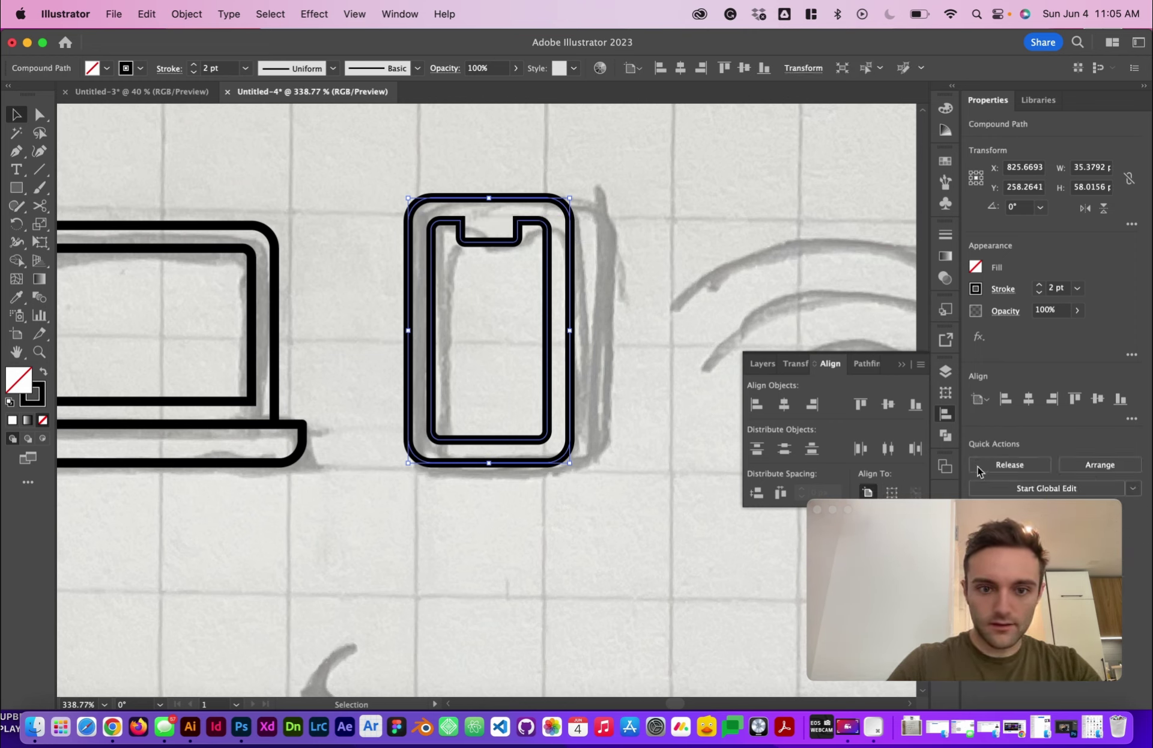
pyautogui.click(760, 208)
# Step: Give the phone's inner screen outline, including the notch's upper corner points, a Round Join stroke corner
pyautogui.press('a')
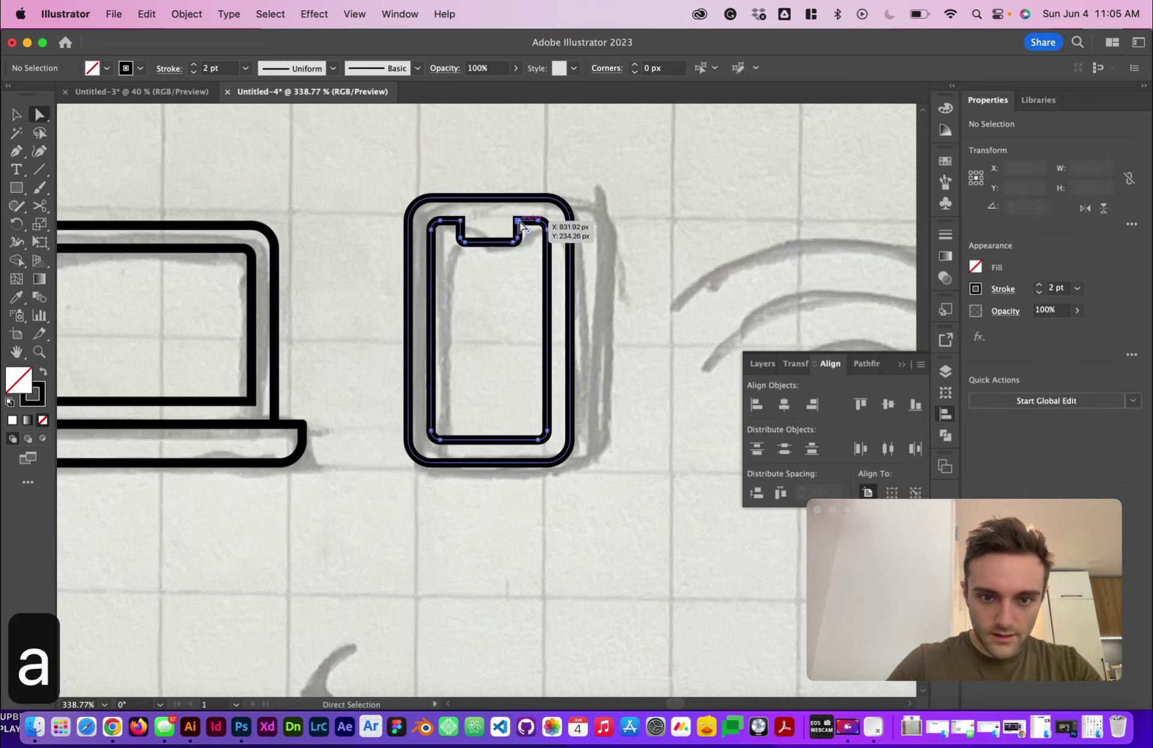
pyautogui.click(456, 221)
pyautogui.keyDown('shift'); pyautogui.click(518, 221); pyautogui.keyUp('shift')
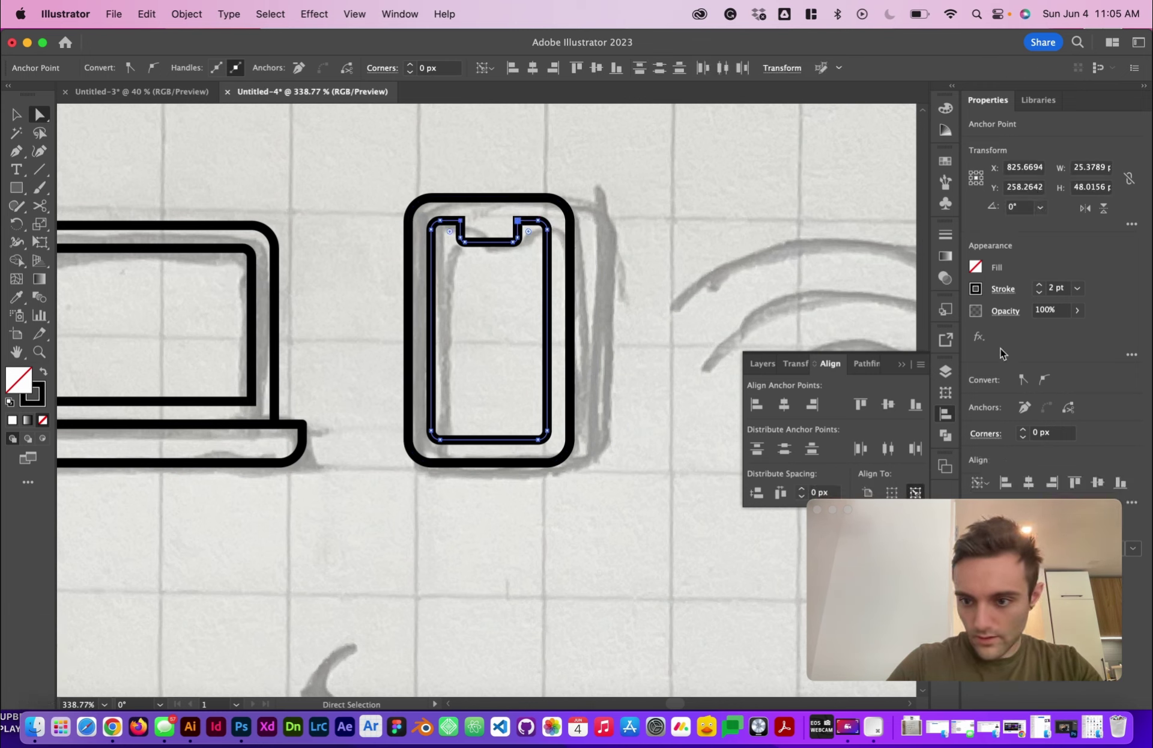
pyautogui.click(1003, 290)
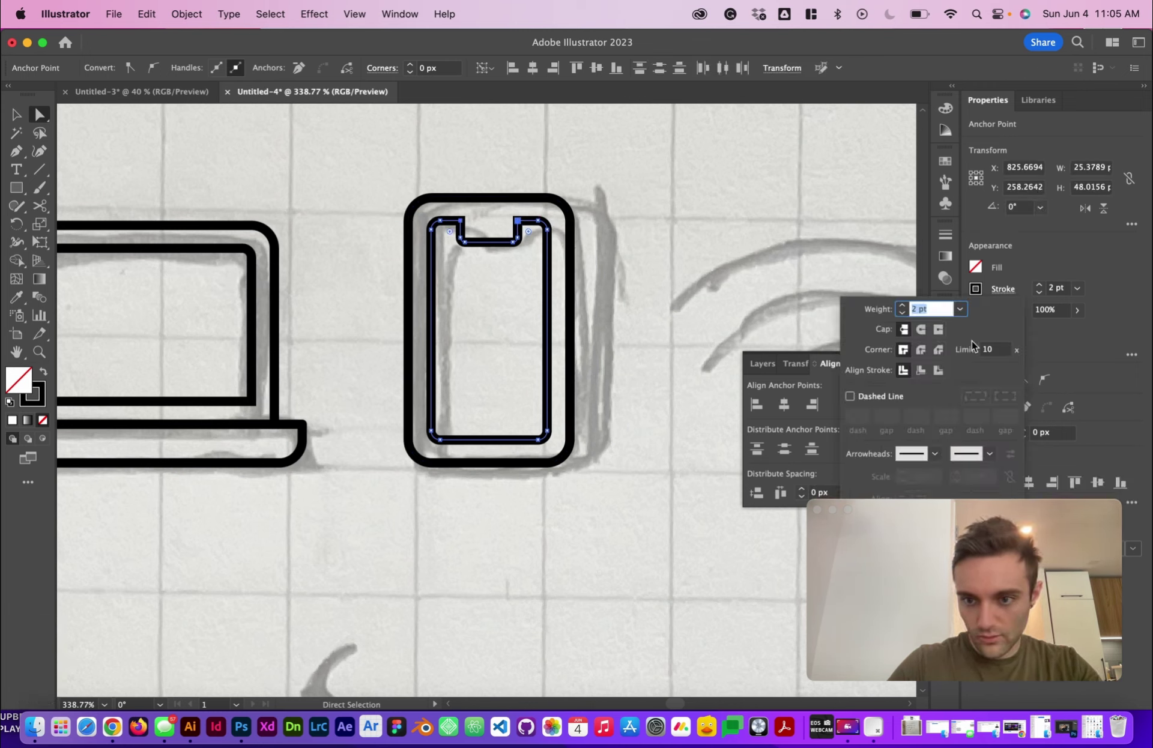
pyautogui.click(921, 350)
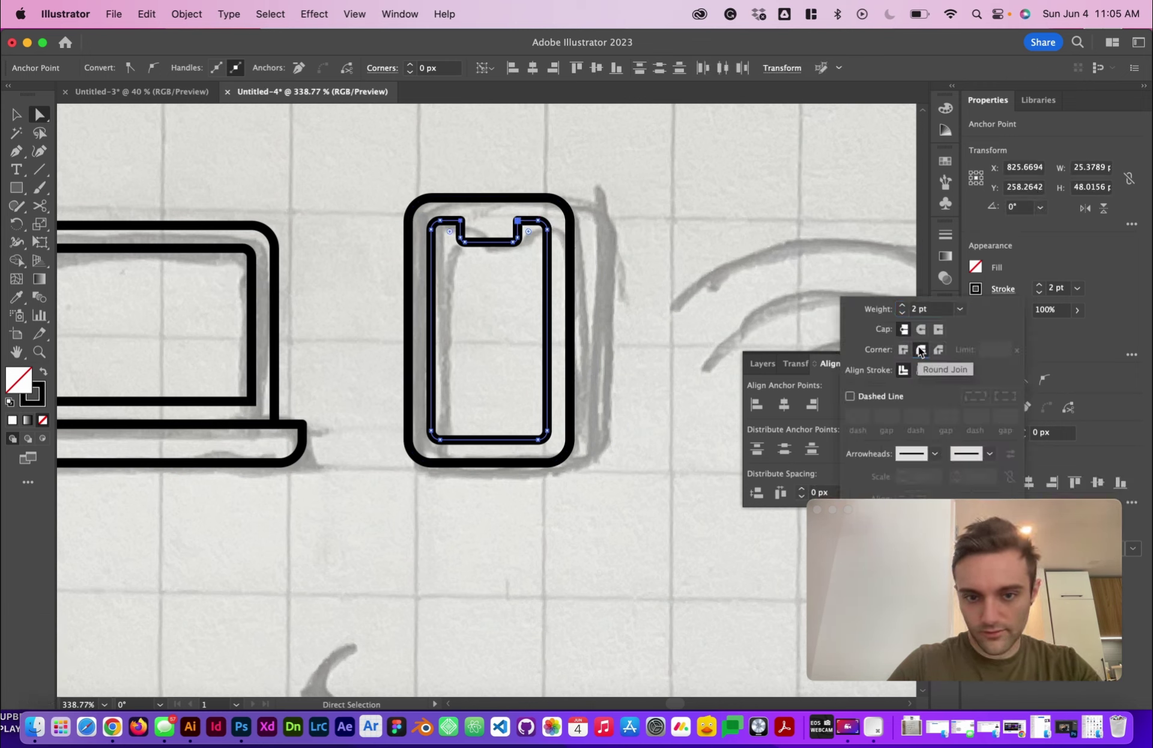
pyautogui.click(710, 270)
# Step: Draw a circle about 14.8 px in diameter over the dot of the Wi-Fi sketch
pyautogui.scroll(-5, 710, 273)
pyautogui.scroll(1, 711, 278)
pyautogui.hscroll(1, 710, 278)
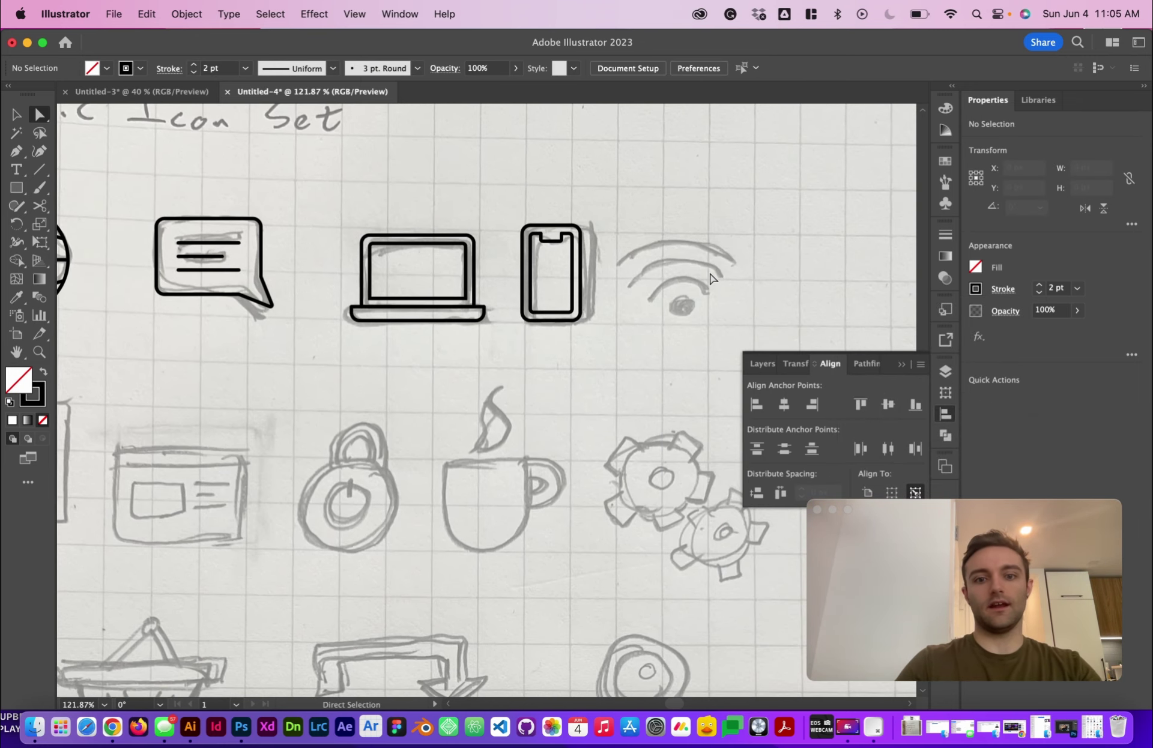
pyautogui.hscroll(3, 622, 224)
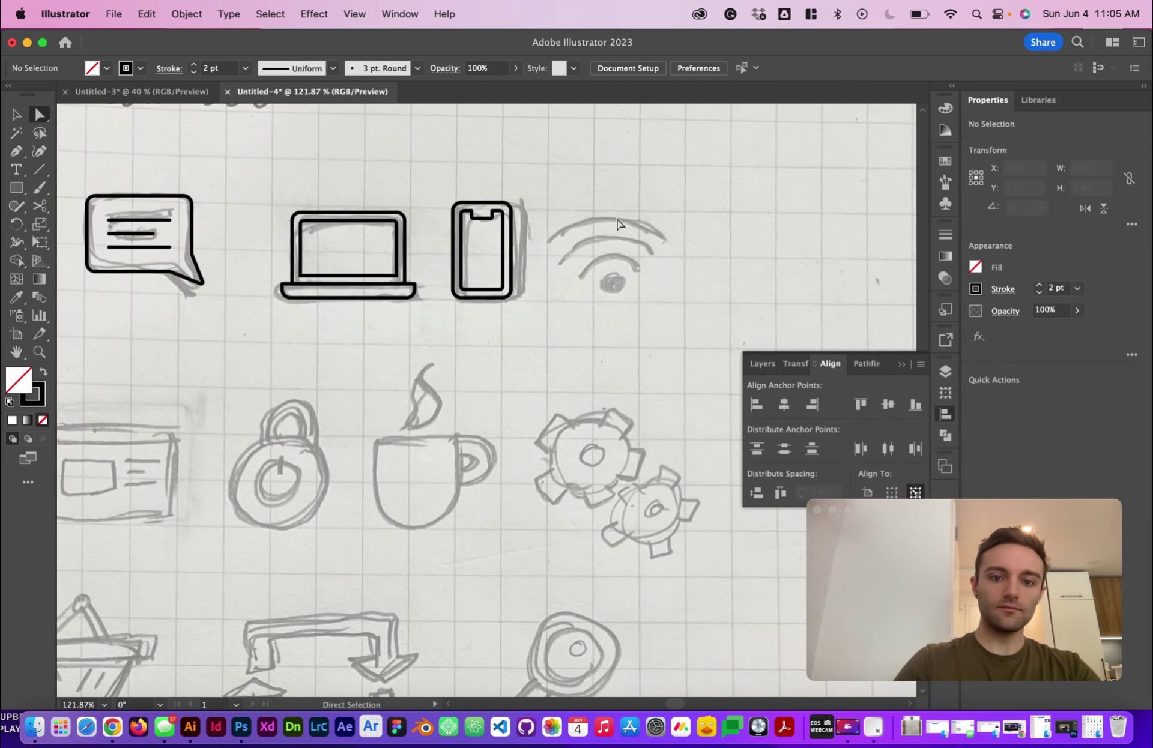
pyautogui.scroll(5, 586, 170)
pyautogui.scroll(-5, 631, 352)
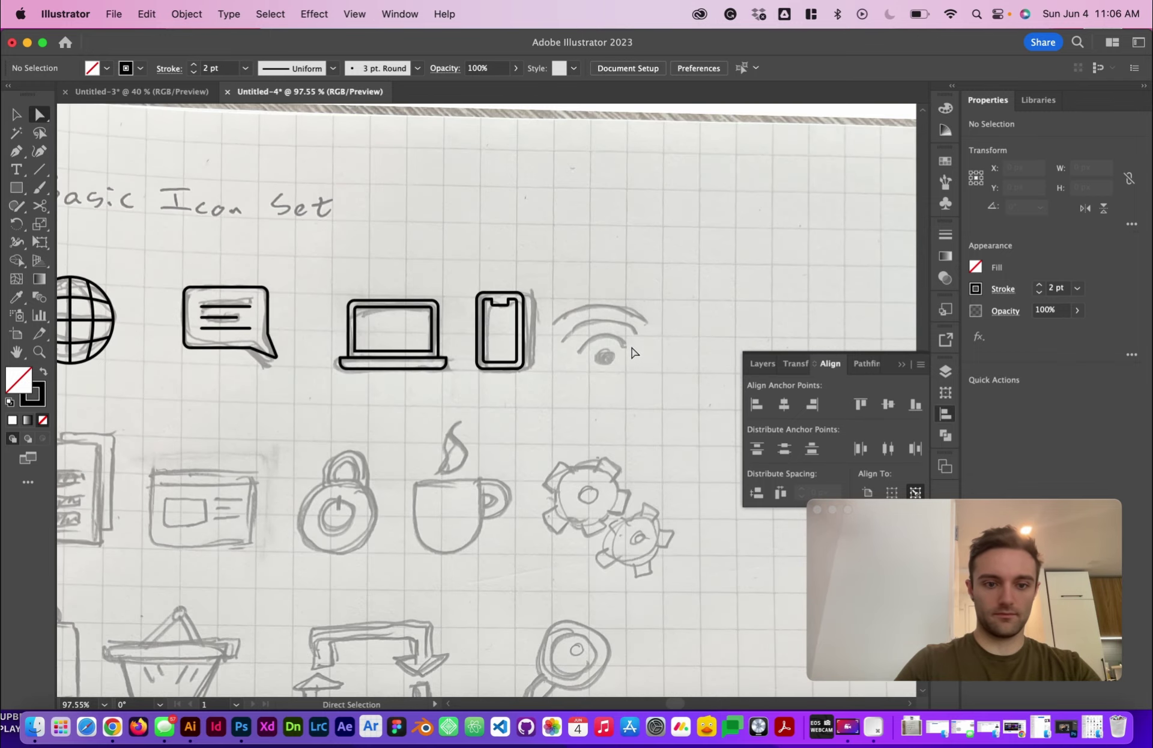
pyautogui.hscroll(5, 632, 352)
pyautogui.scroll(5, 597, 296)
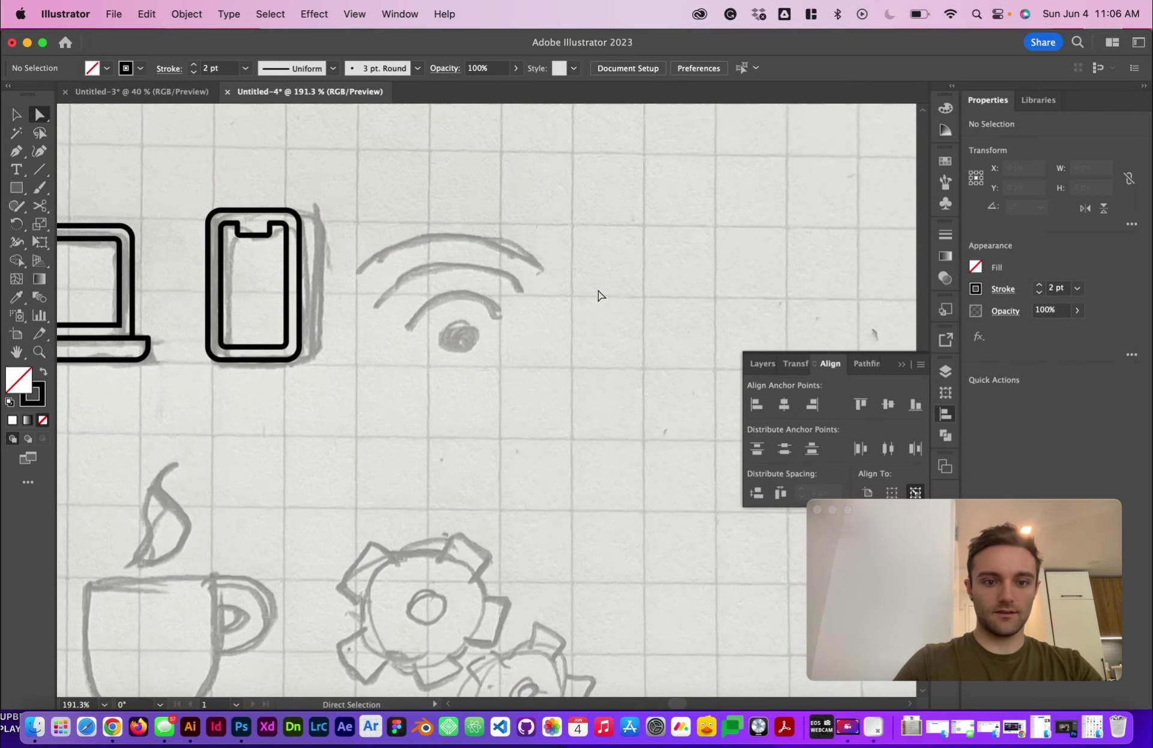
pyautogui.press('v')
pyautogui.scroll(2, 430, 271)
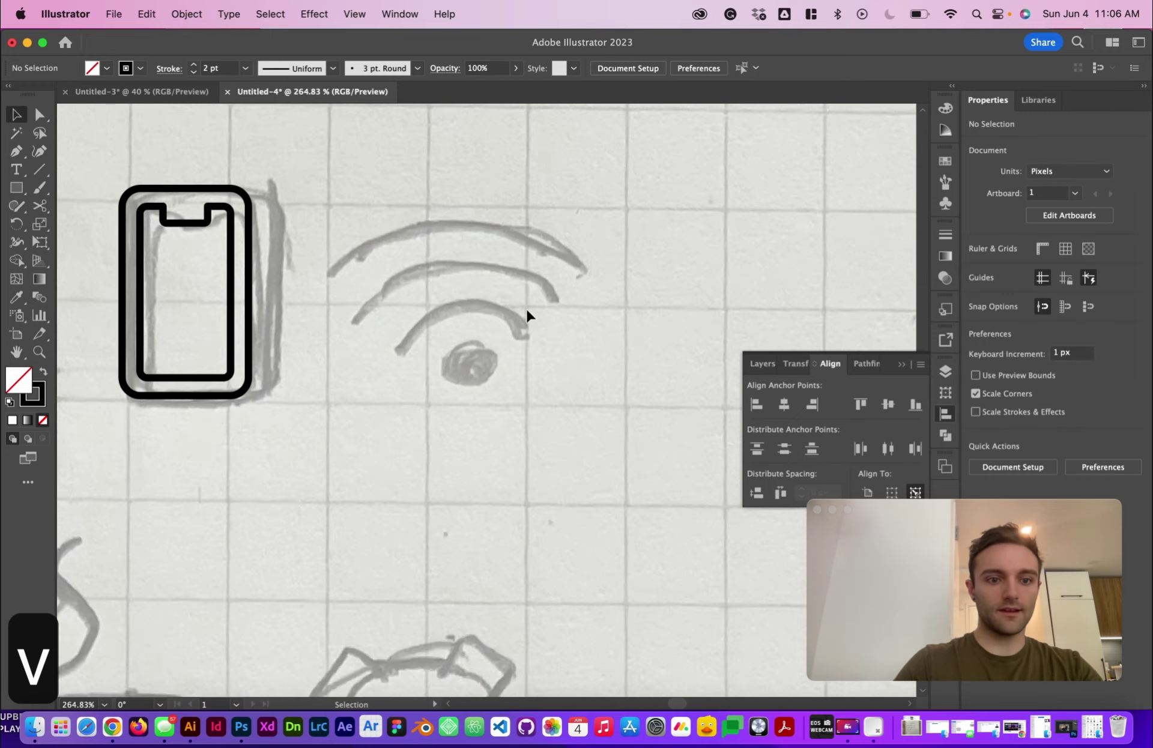
pyautogui.press('l')
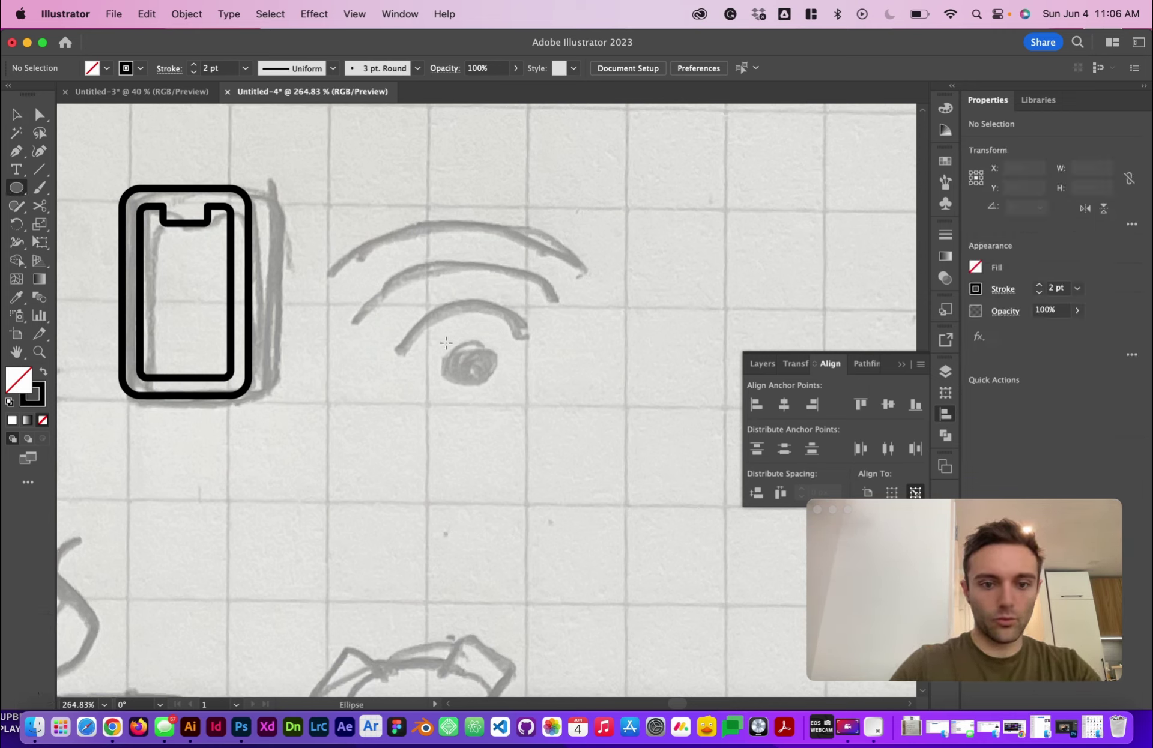
pyautogui.moveTo(446, 343); pyautogui.dragTo(498, 395)
pyautogui.press('v')
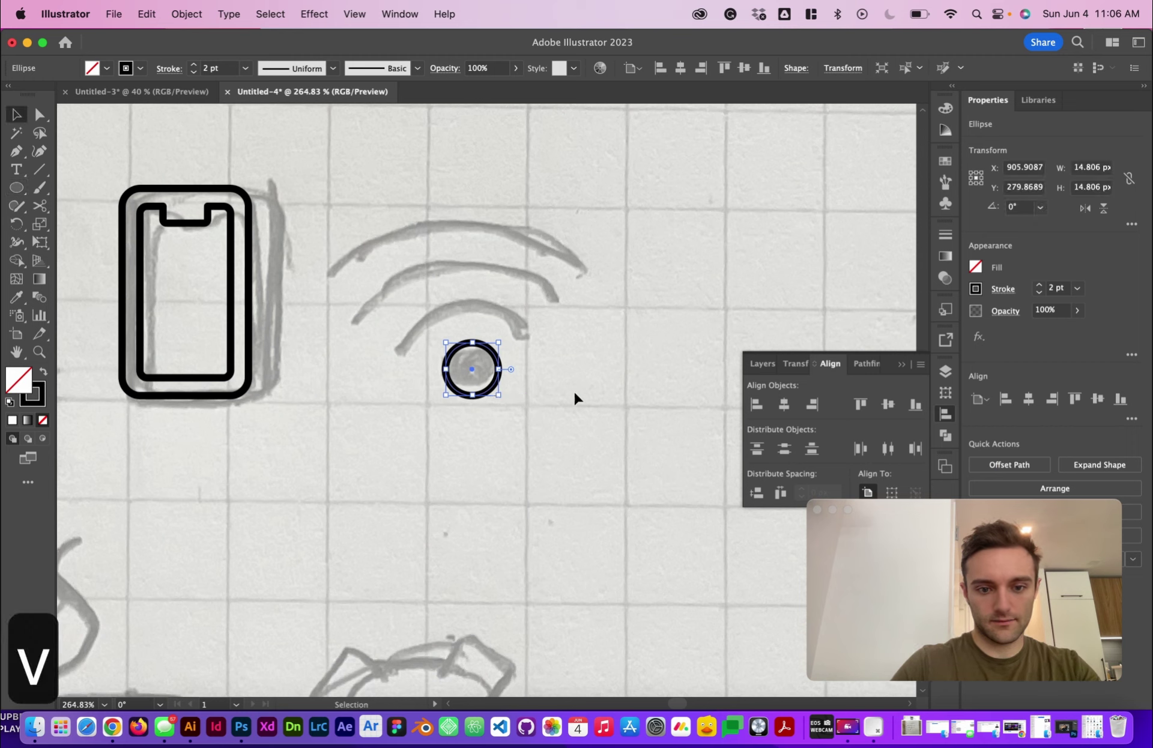
pyautogui.click(575, 394)
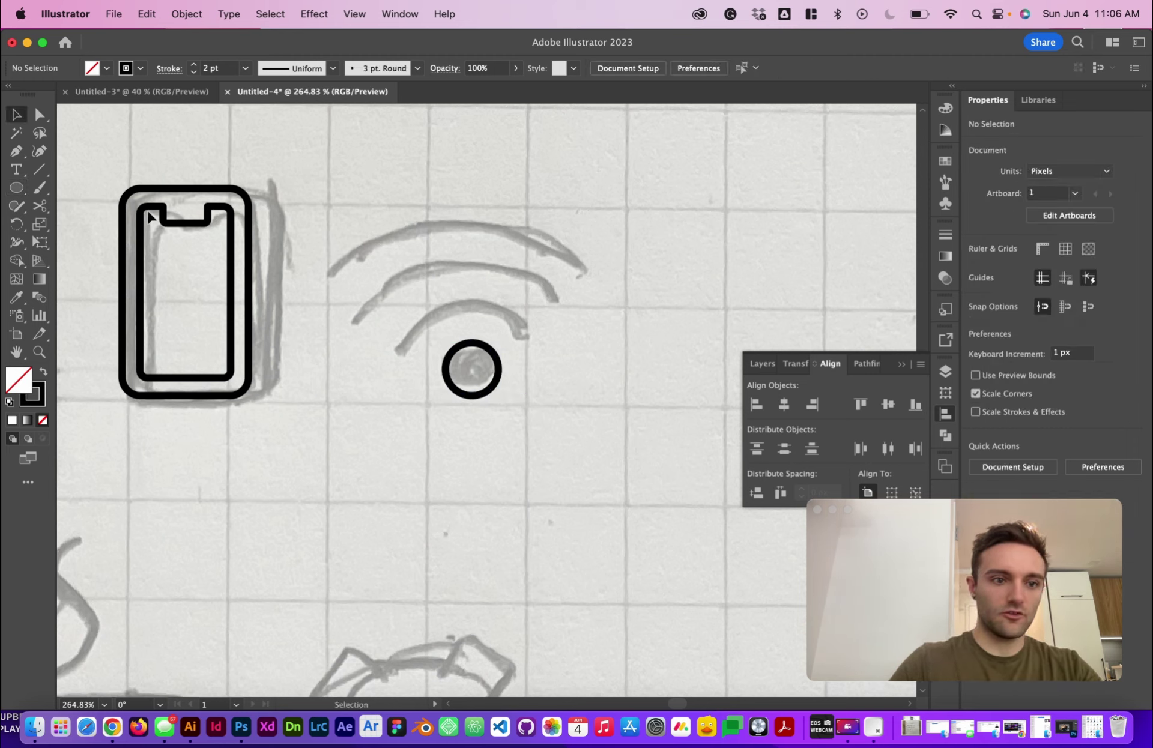
# Step: Offset the Wi-Fi dot's circle outward by 10 px to create the first surrounding ring
pyautogui.click(491, 356)
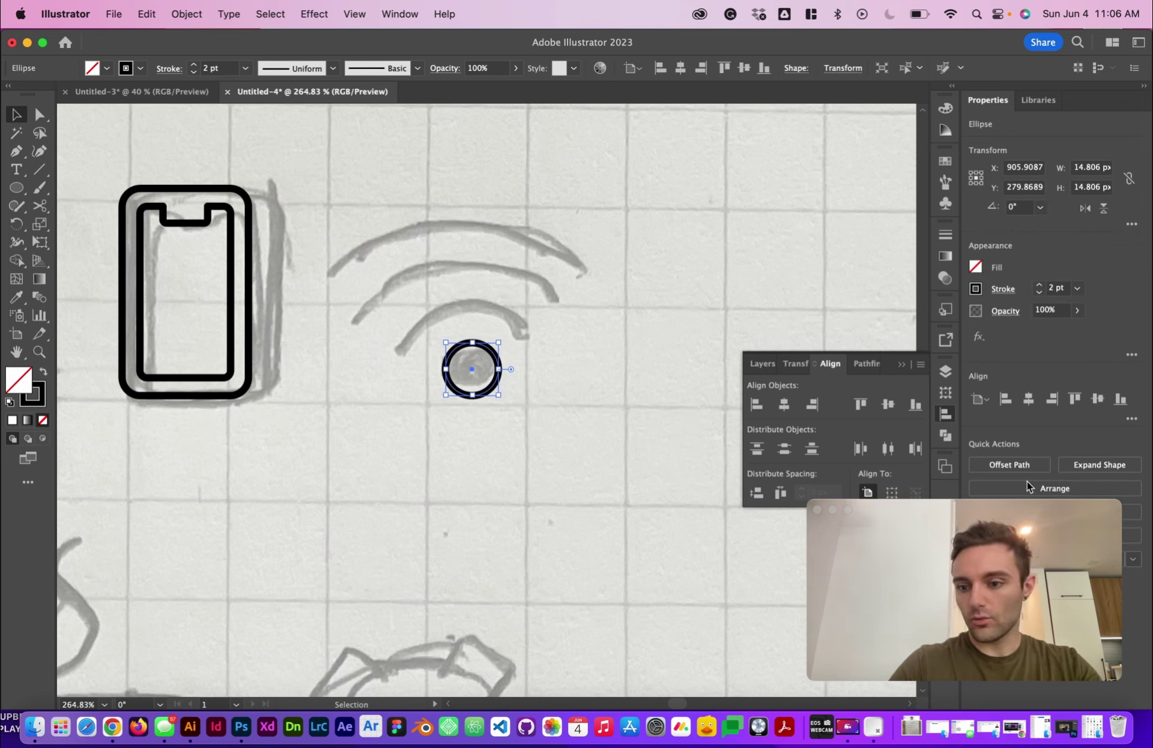
pyautogui.click(1009, 465)
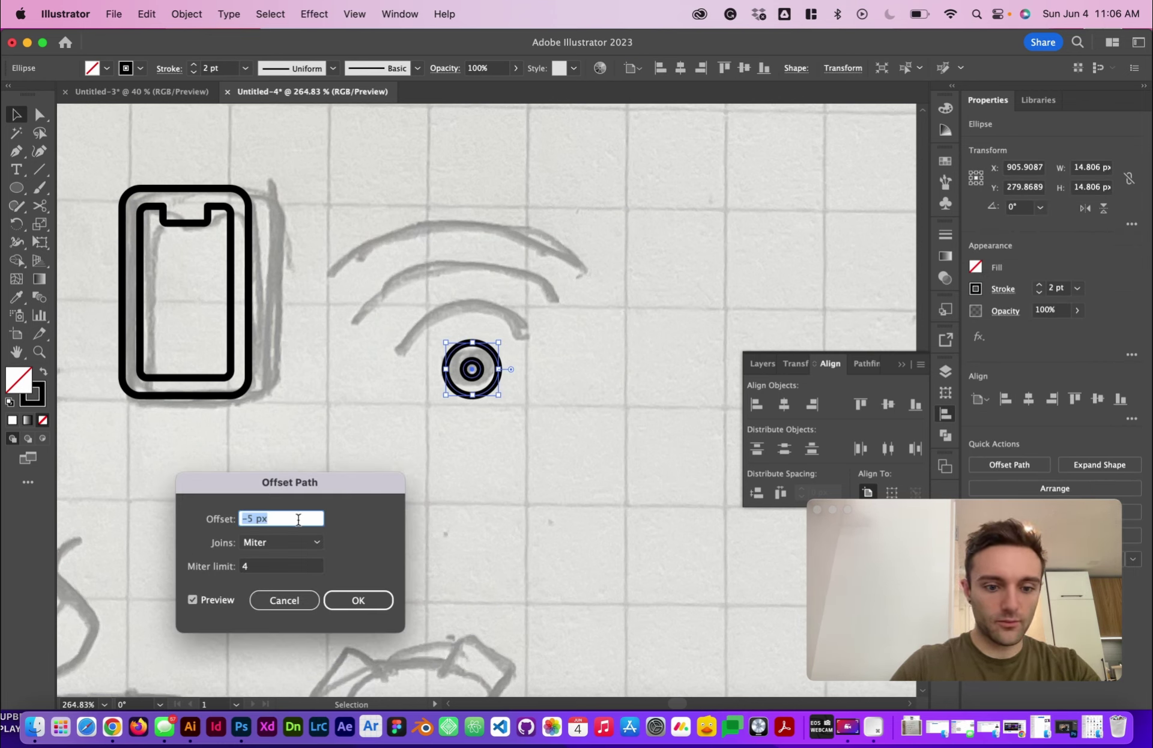
pyautogui.write('5')
pyautogui.press('Tab')
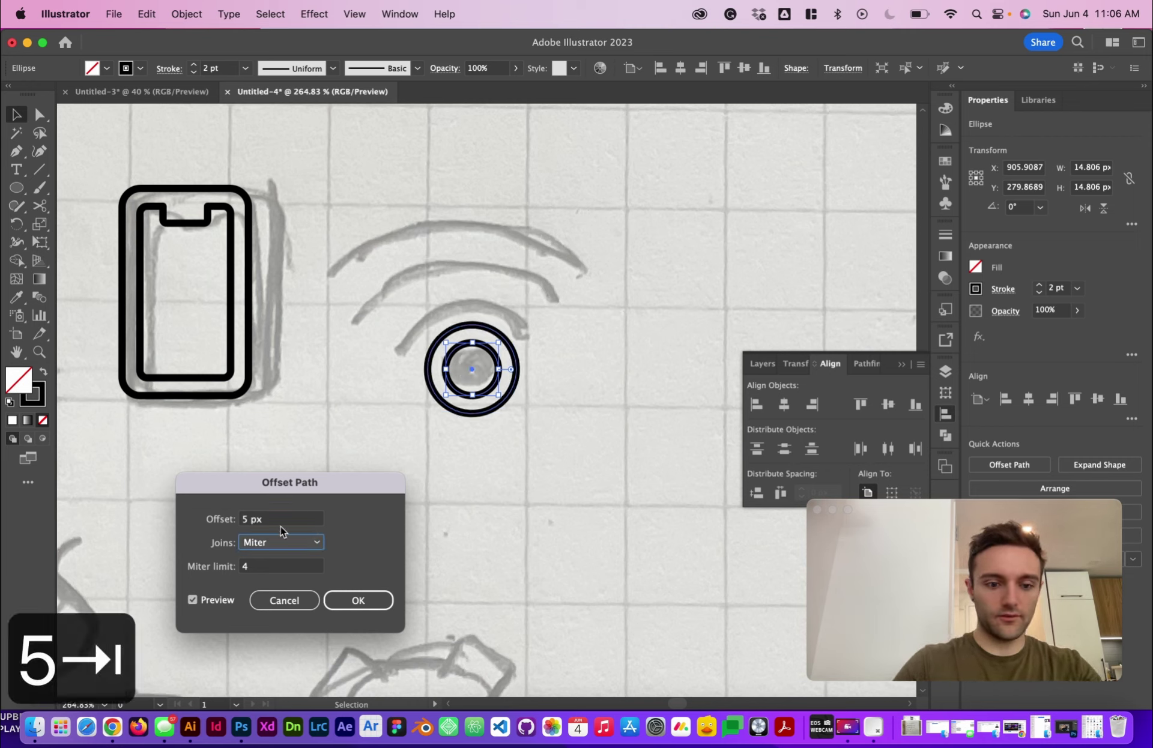
pyautogui.click(281, 525)
pyautogui.write('10')
pyautogui.press('Tab')
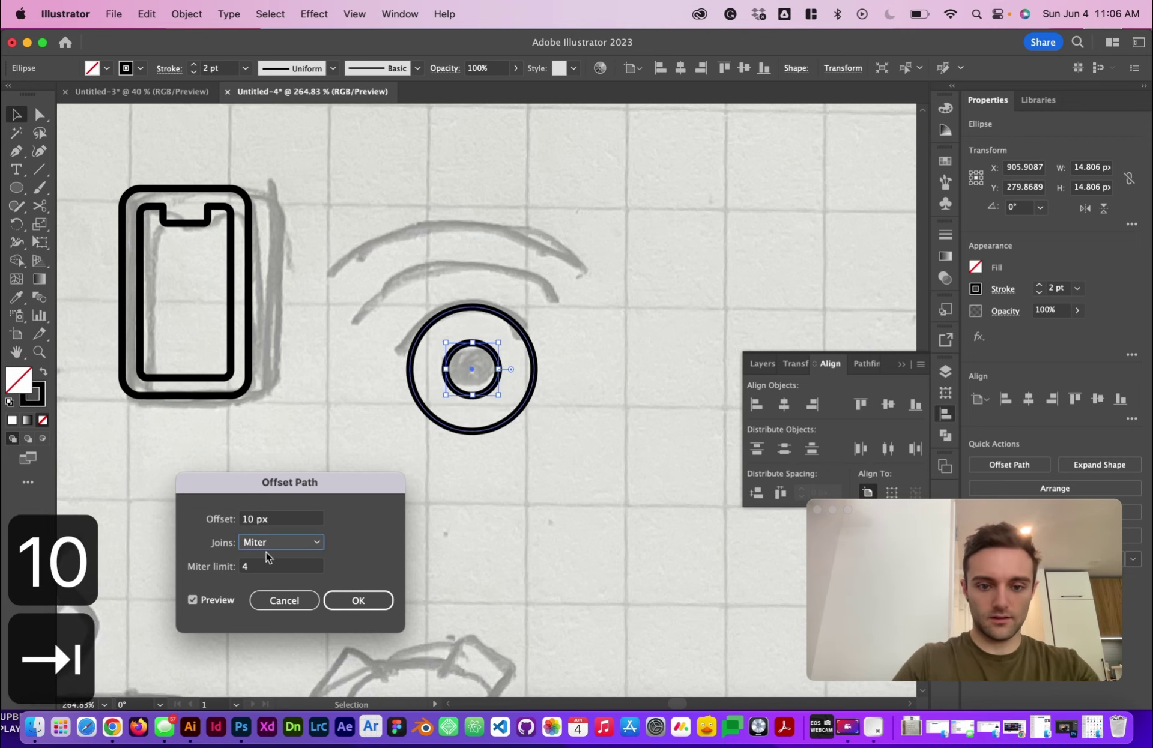
pyautogui.click(379, 600)
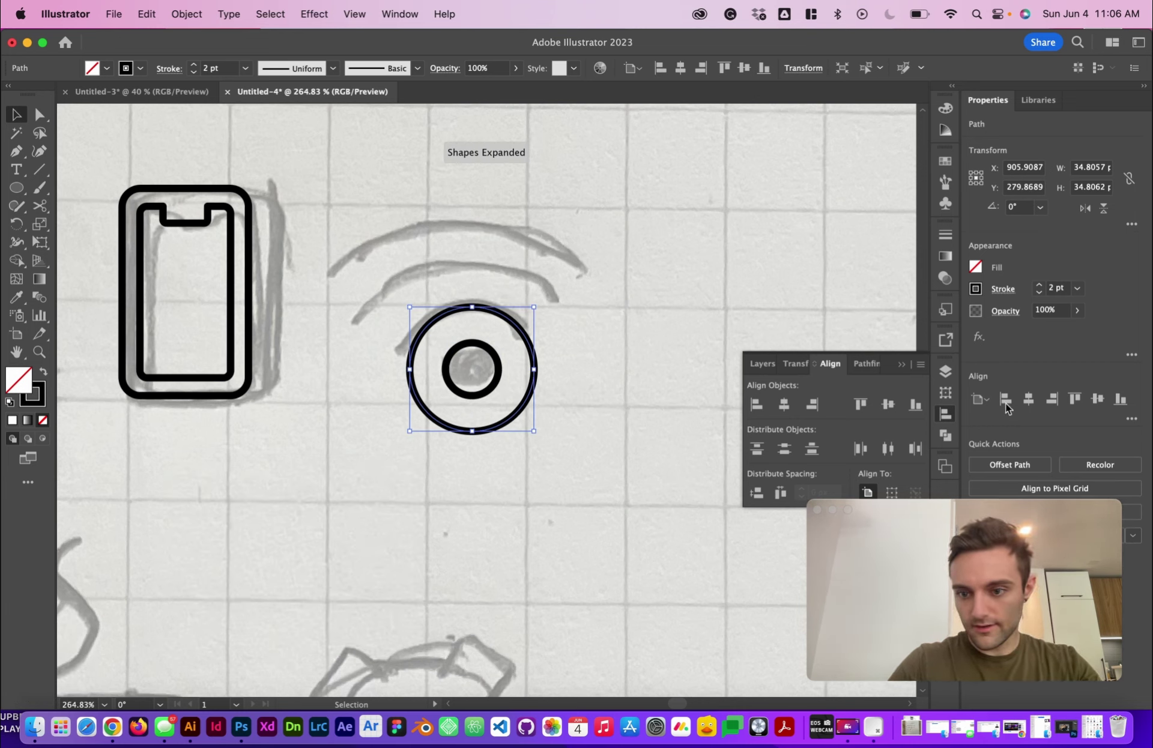
# Step: Add two more concentric rings, offsetting the outermost ring by 10 px each time
pyautogui.click(1015, 465)
pyautogui.click(371, 600)
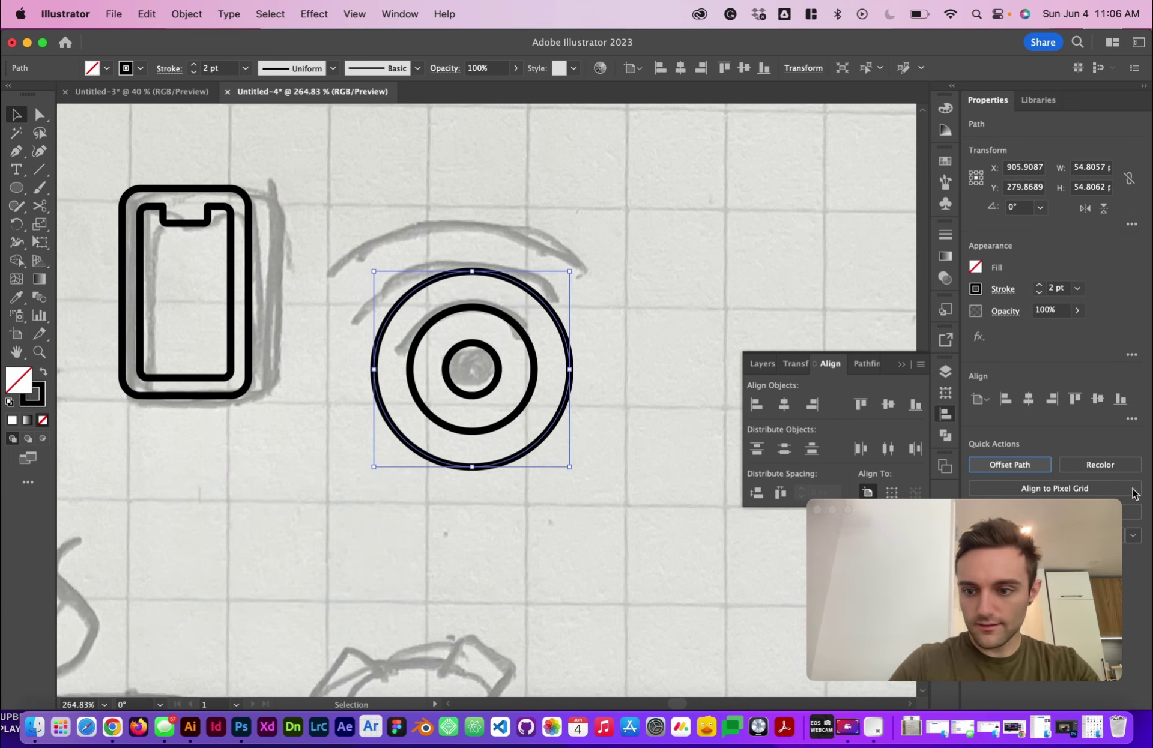
pyautogui.click(1014, 466)
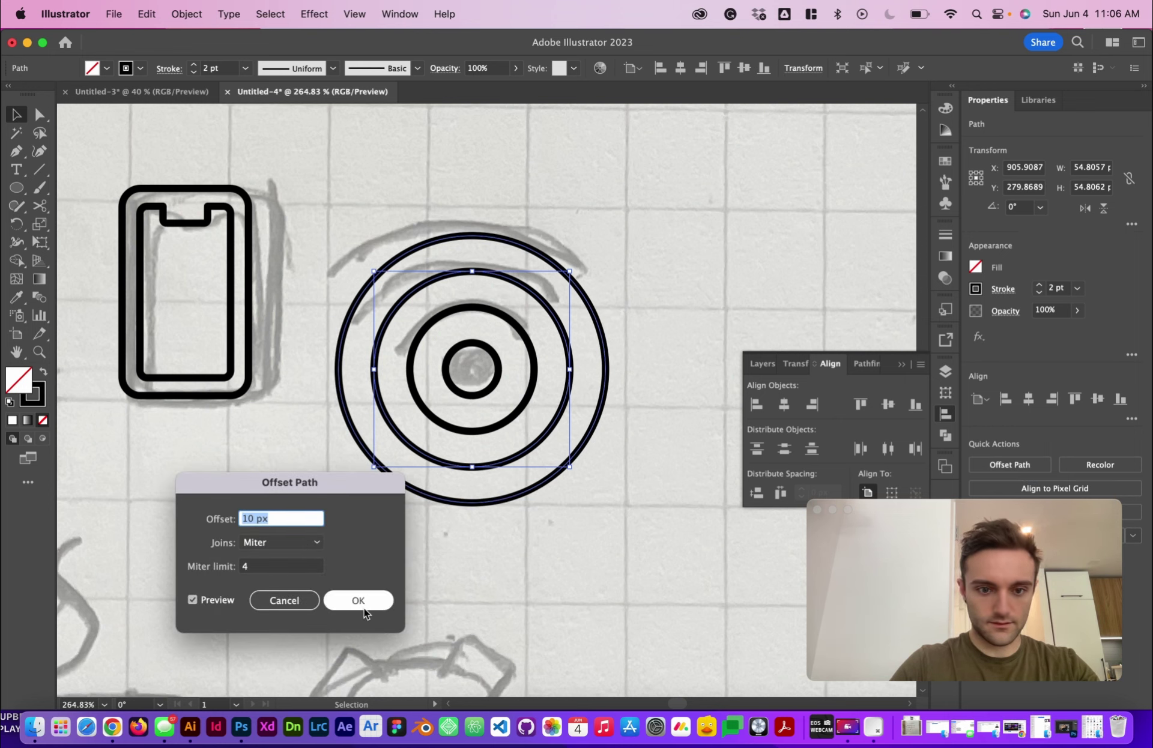
pyautogui.click(363, 601)
pyautogui.click(712, 275)
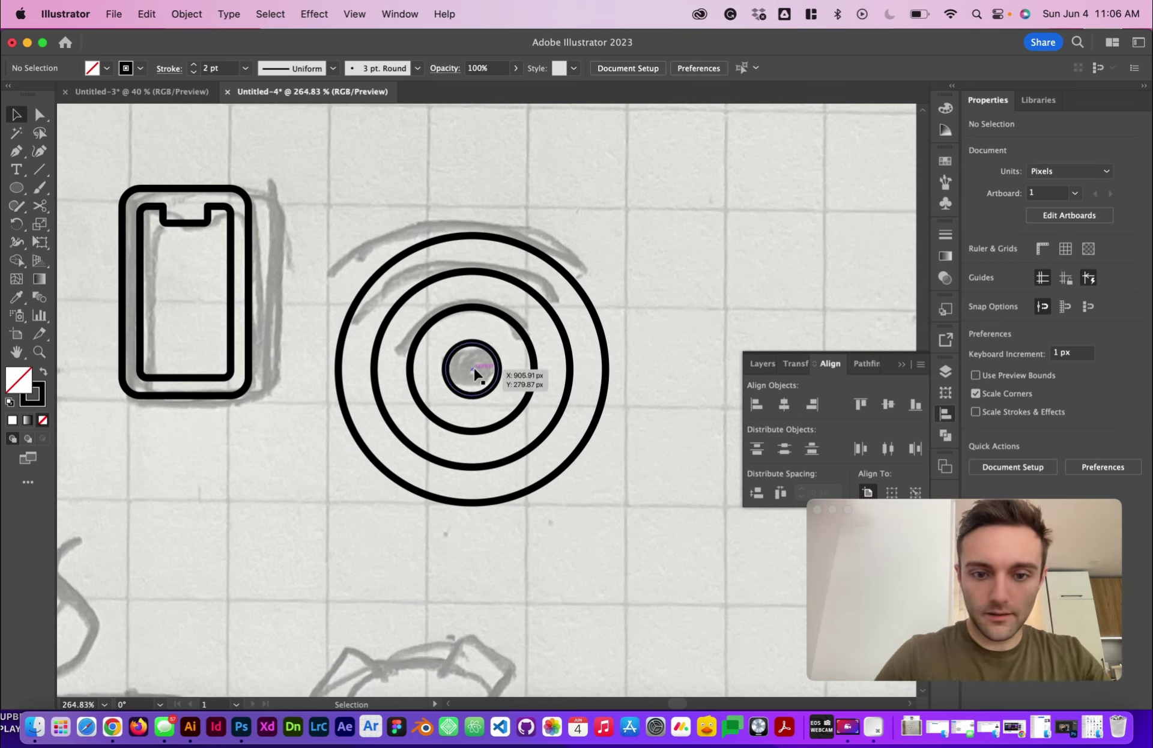
# Step: Create a 3-sided polygon with a 50 px radius, flip it vertically, and place its tip on the rings' common center
pyautogui.press('l')
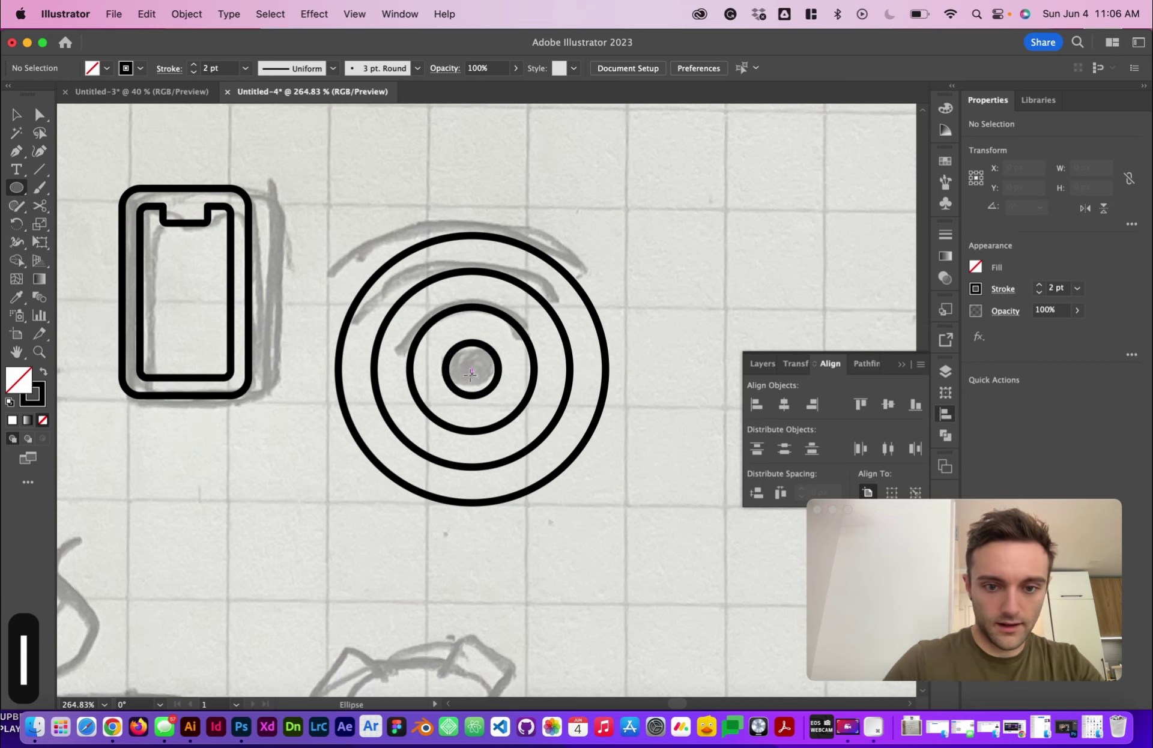
pyautogui.click(17, 187)
pyautogui.click(95, 247)
pyautogui.click(458, 196)
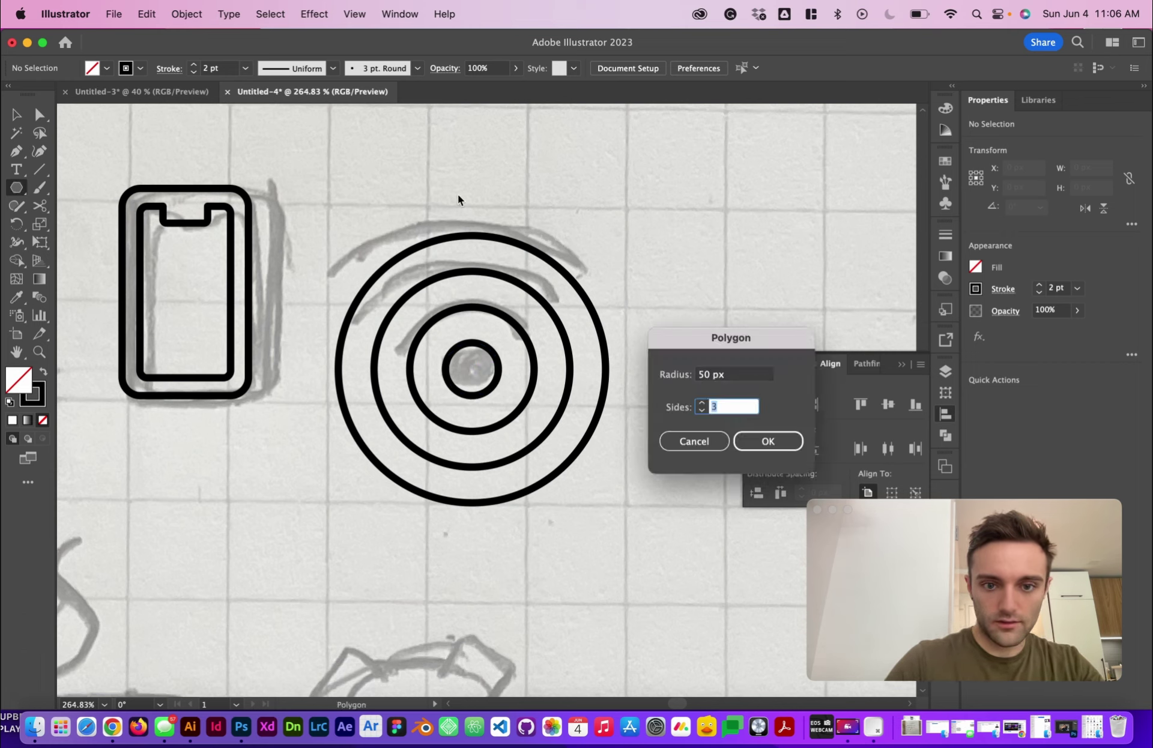
pyautogui.press('Return')
pyautogui.press('v')
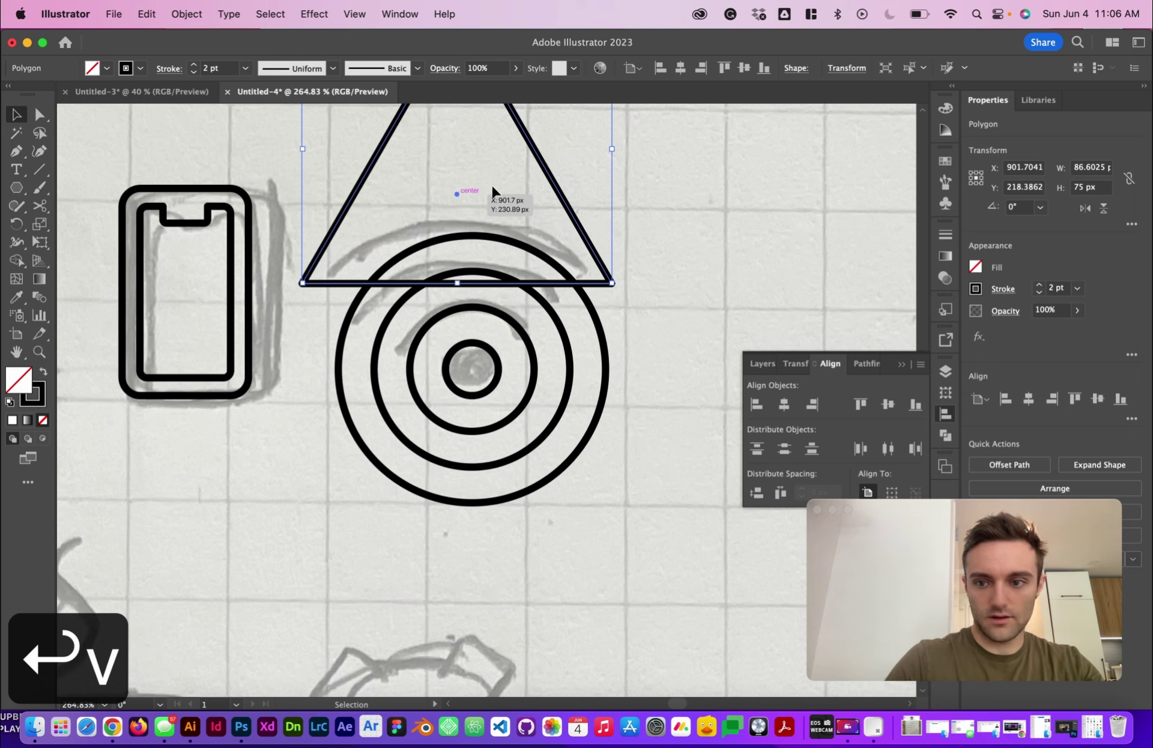
pyautogui.click(1103, 208)
pyautogui.moveTo(505, 218); pyautogui.dragTo(515, 302)
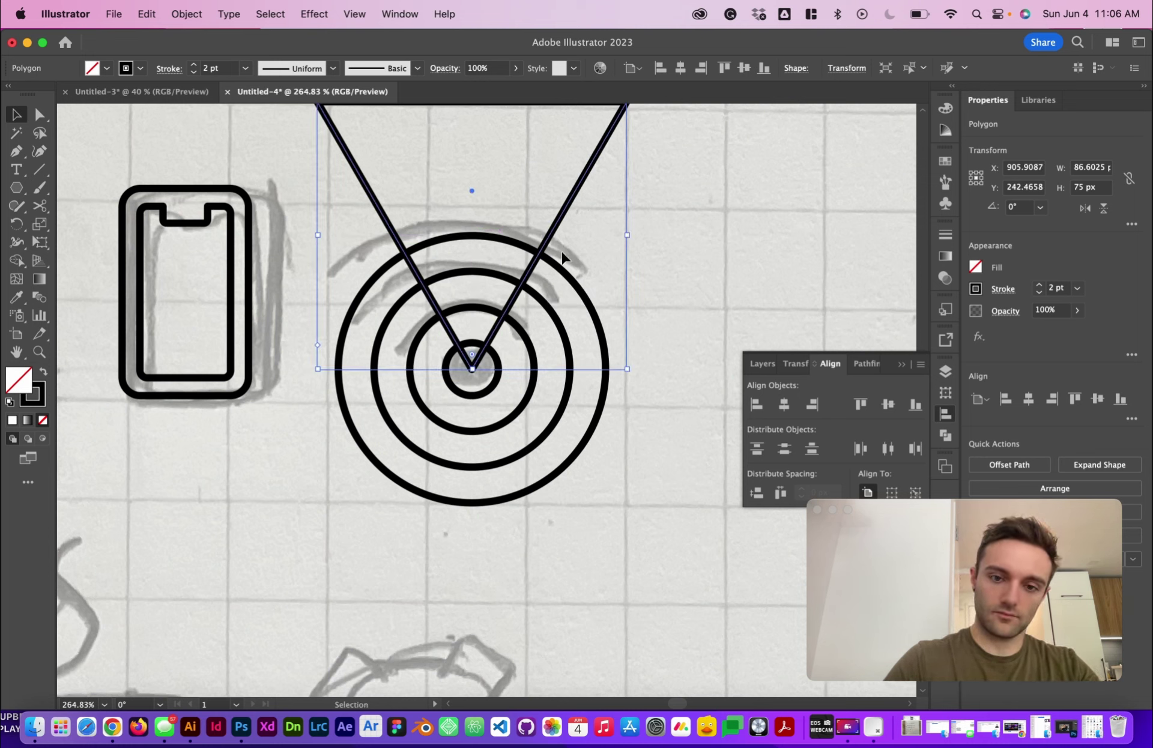
# Step: Split the triangle and the three outer rings with the Divide operation, leaving out the central dot circle
pyautogui.moveTo(618, 223); pyautogui.dragTo(426, 395)
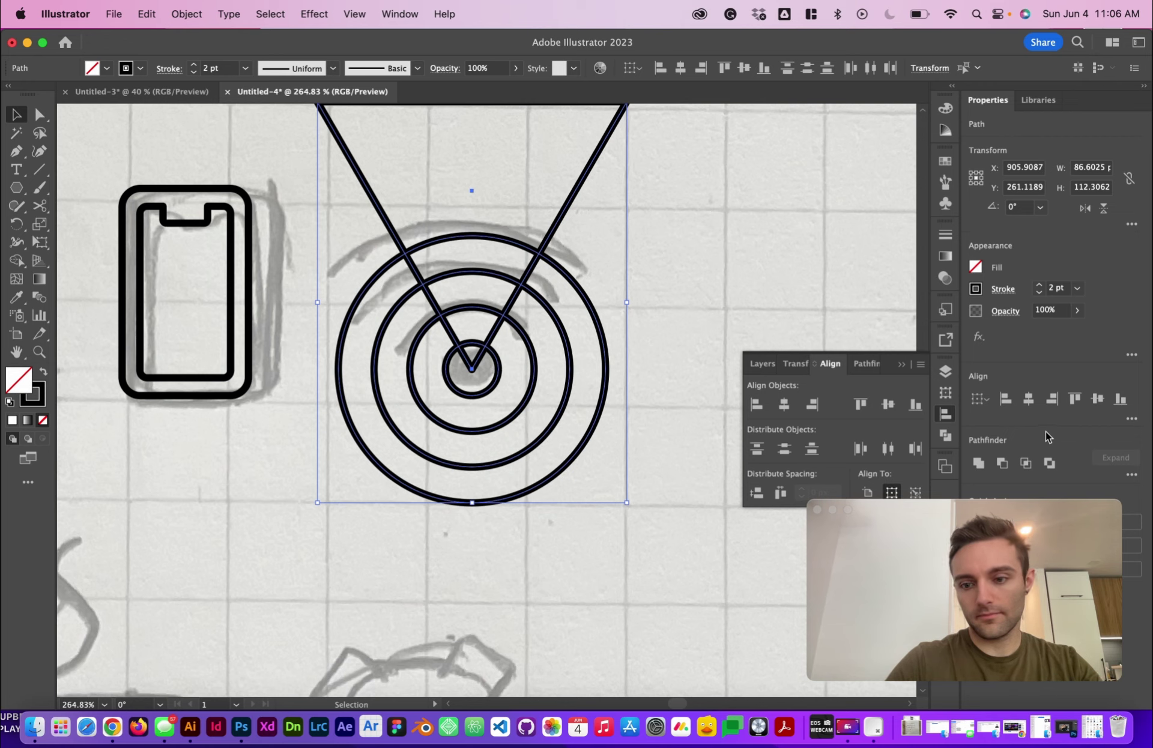
pyautogui.keyDown('shift'); pyautogui.click(495, 377); pyautogui.keyUp('shift')
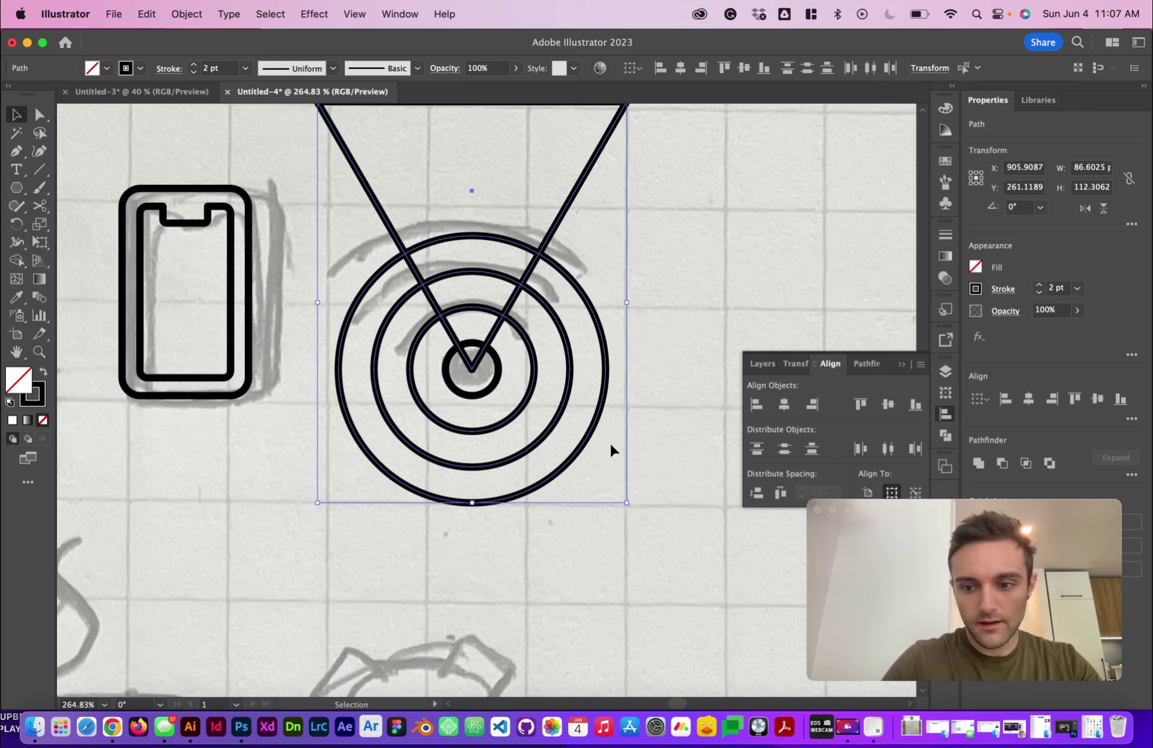
pyautogui.click(945, 436)
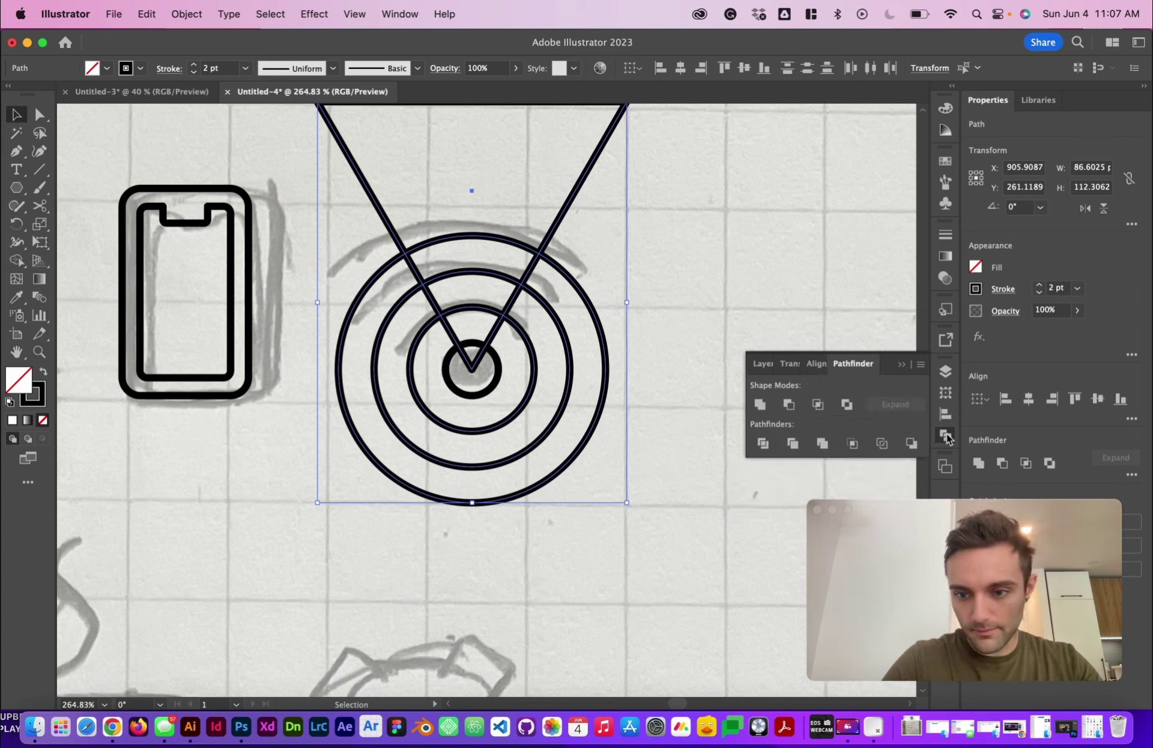
pyautogui.click(763, 444)
pyautogui.click(674, 314)
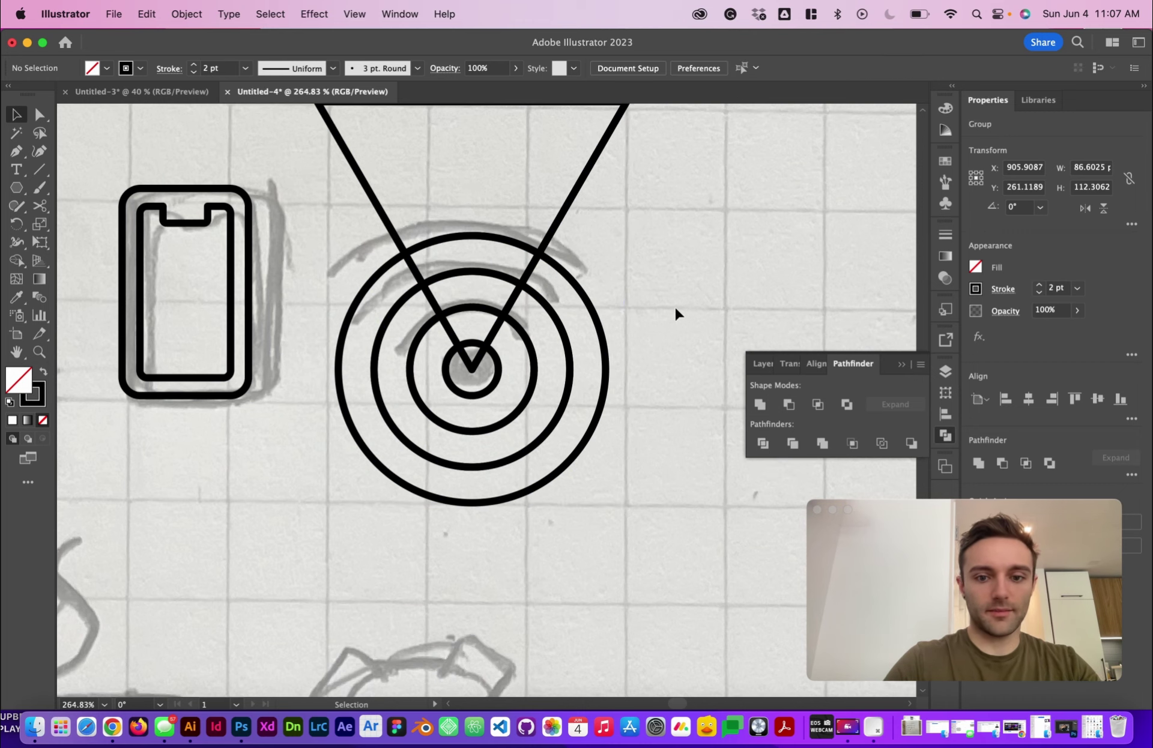
# Step: Delete the ring segments outside the triangle, keeping the three arcs inside it
pyautogui.press('a')
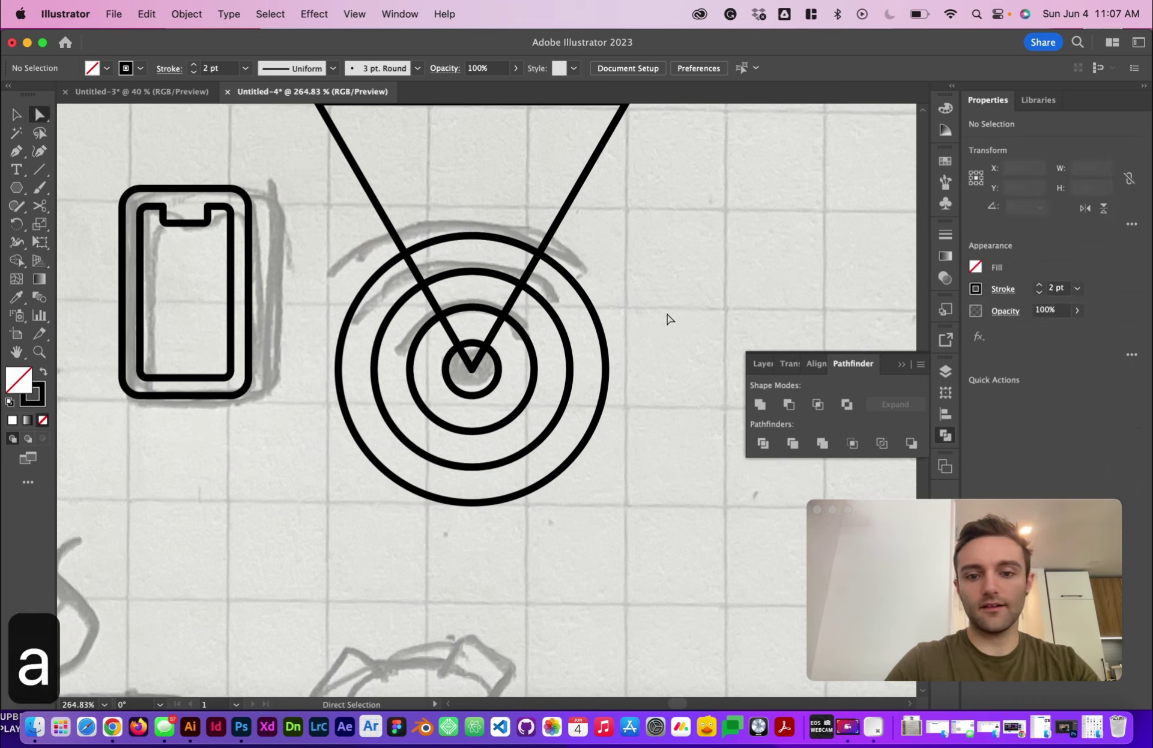
pyautogui.moveTo(648, 328); pyautogui.dragTo(519, 377)
pyautogui.press('BackSpace')
pyautogui.press('BackSpace')
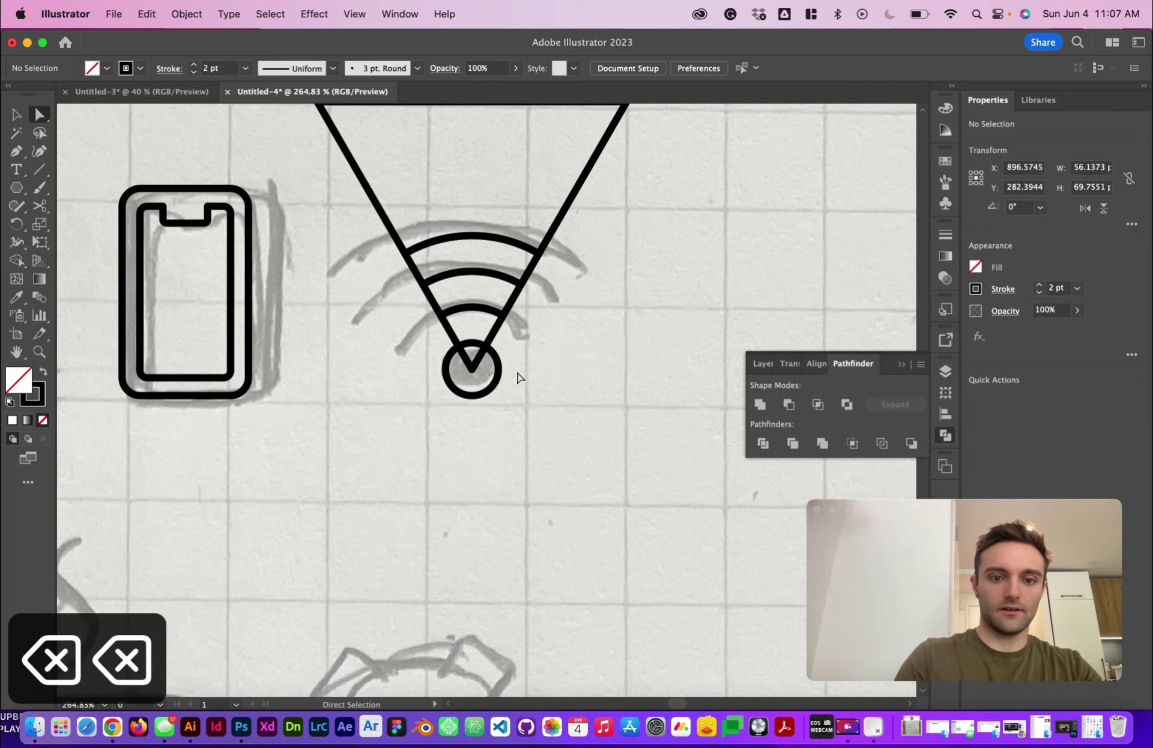
# Step: Delete the part of the triangle that extends above the outermost Wi-Fi arc
pyautogui.press('v')
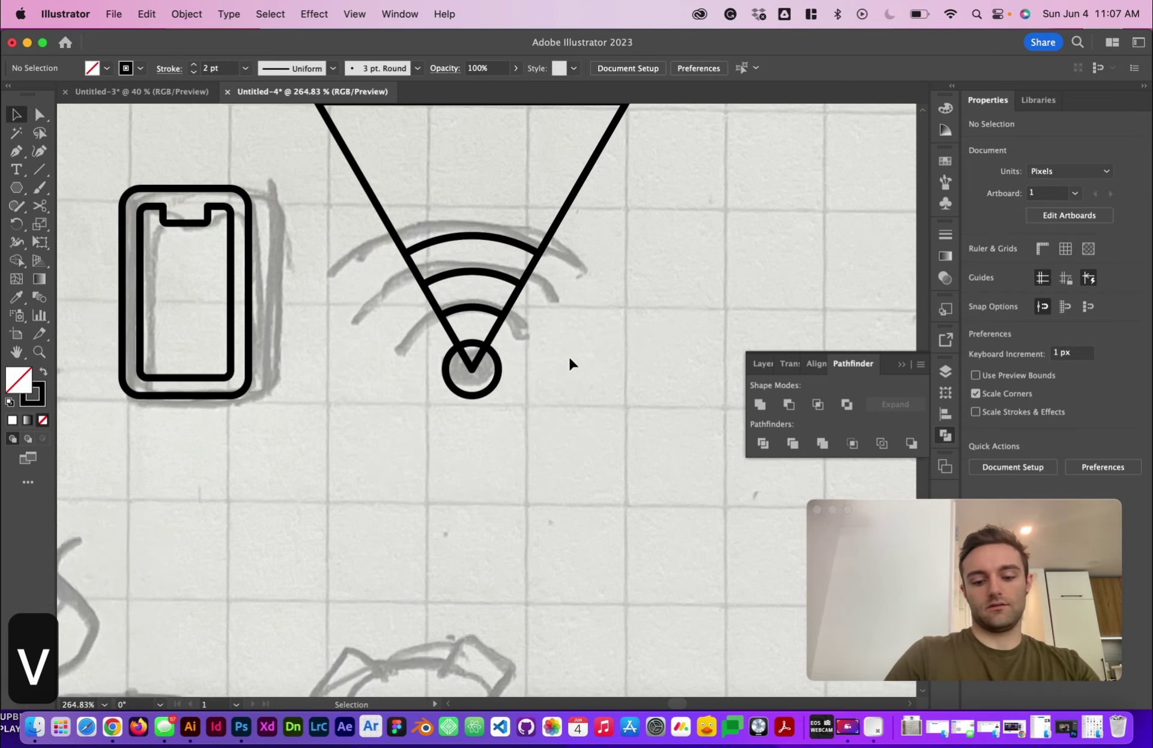
pyautogui.press('v')
pyautogui.scroll(2, 568, 360)
pyautogui.click(586, 243)
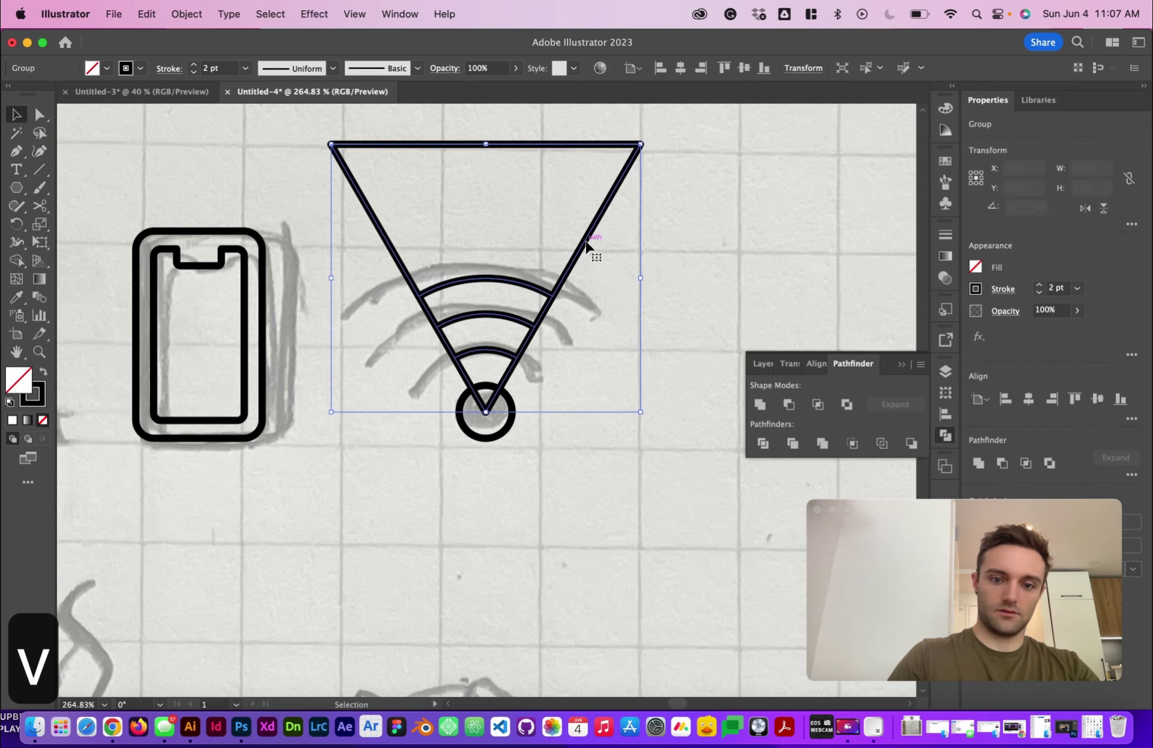
pyautogui.click(644, 261)
pyautogui.press('a')
pyautogui.moveTo(596, 101); pyautogui.dragTo(682, 191)
pyautogui.press('BackSpace')
pyautogui.press('BackSpace')
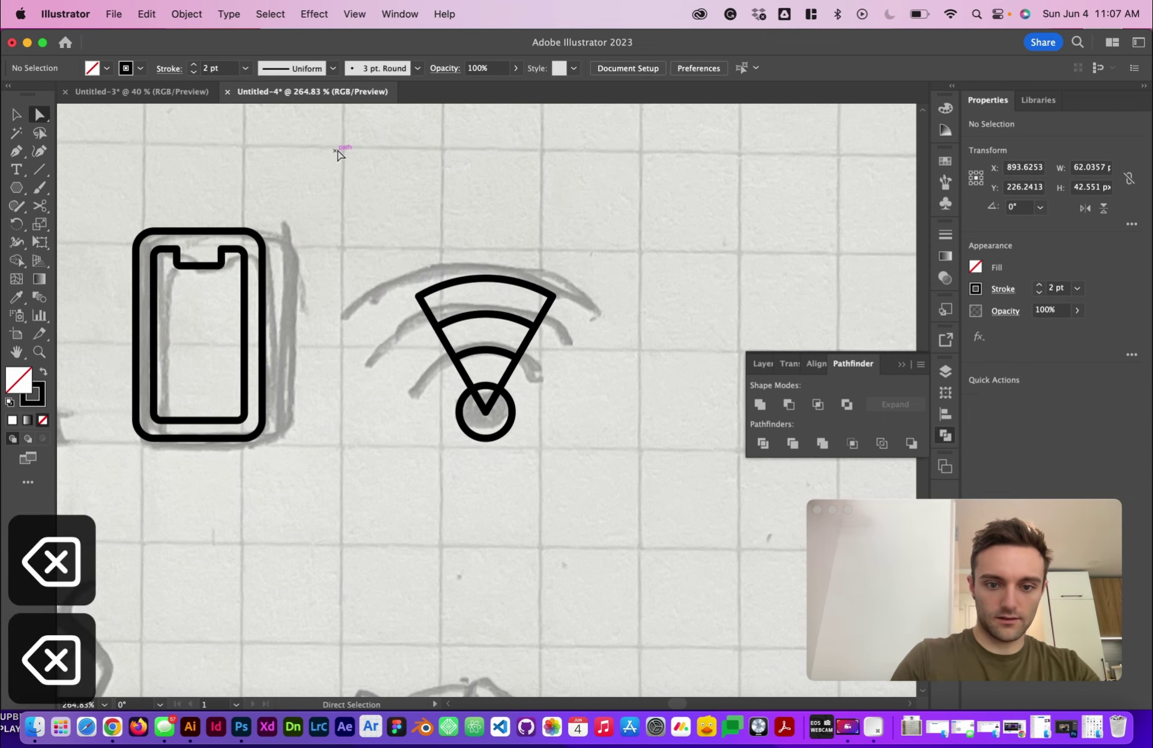
# Step: Delete the straight side segments between the Wi-Fi arcs, keeping only the three curved lines above the dot circle
pyautogui.click(536, 329)
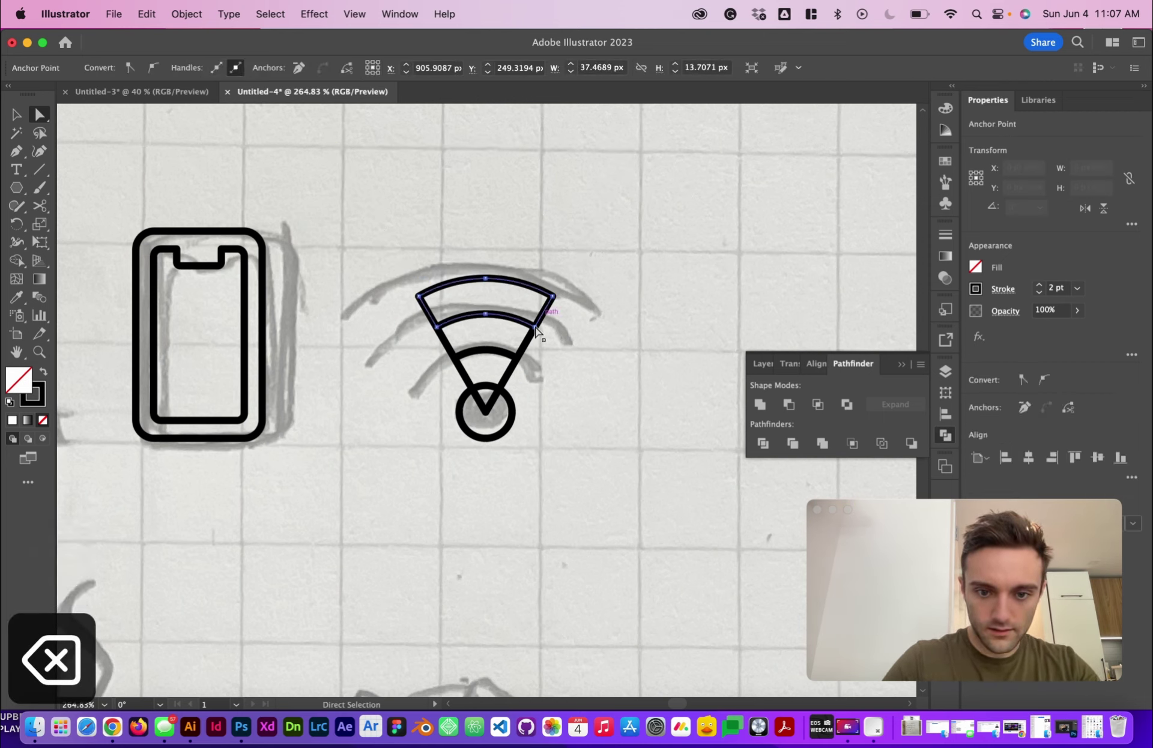
pyautogui.keyDown('shift'); pyautogui.click(428, 313); pyautogui.keyUp('shift')
pyautogui.press('BackSpace')
pyautogui.click(443, 342)
pyautogui.click(443, 345)
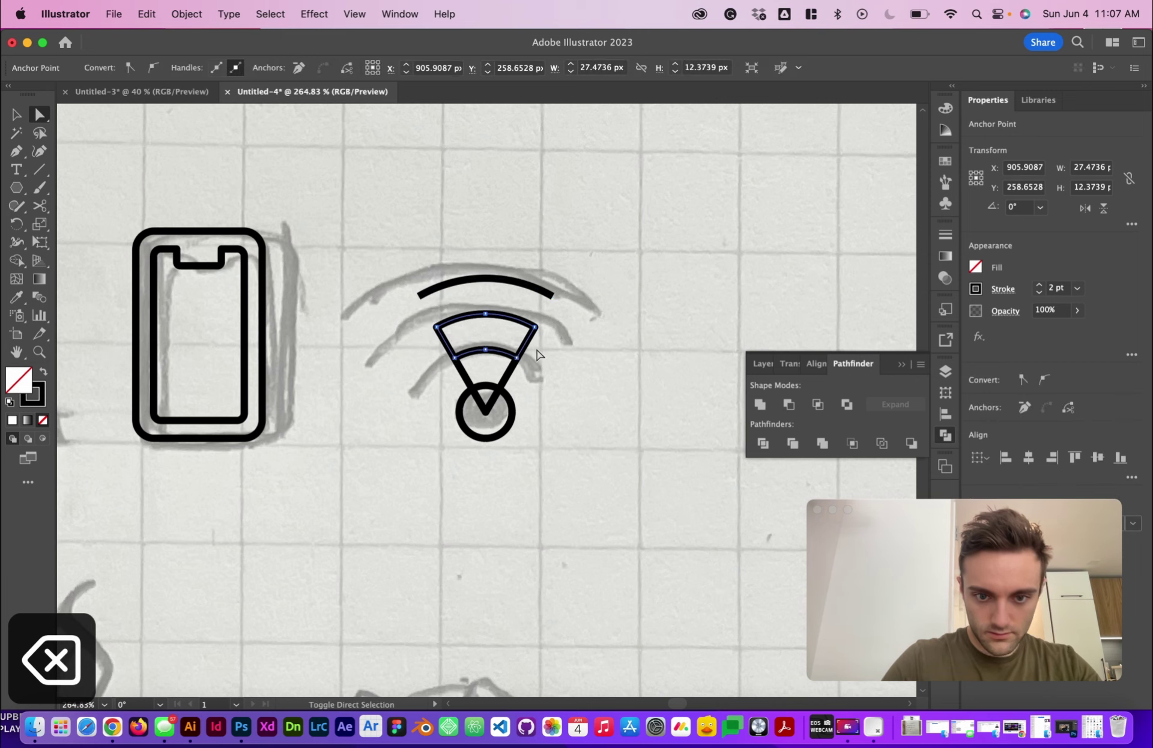
pyautogui.keyDown('shift'); pyautogui.click(524, 348); pyautogui.keyUp('shift')
pyautogui.press('BackSpace')
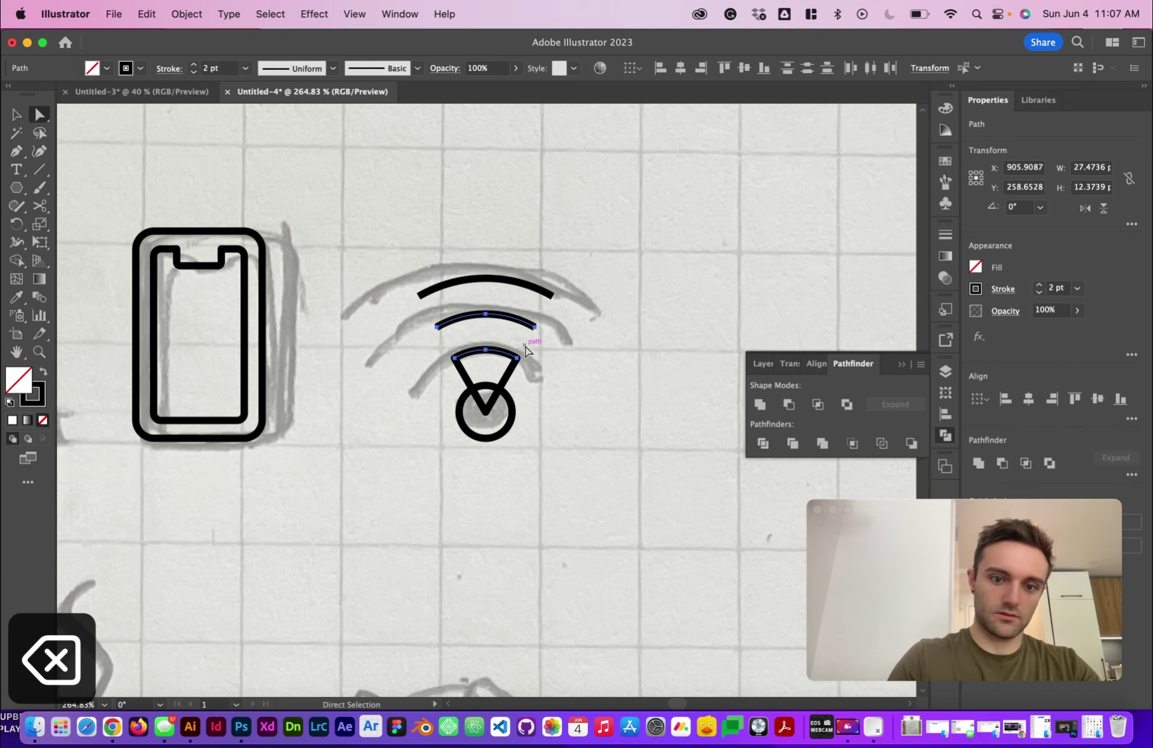
pyautogui.click(507, 380)
pyautogui.keyDown('shift'); pyautogui.click(465, 380); pyautogui.keyUp('shift')
pyautogui.press('BackSpace')
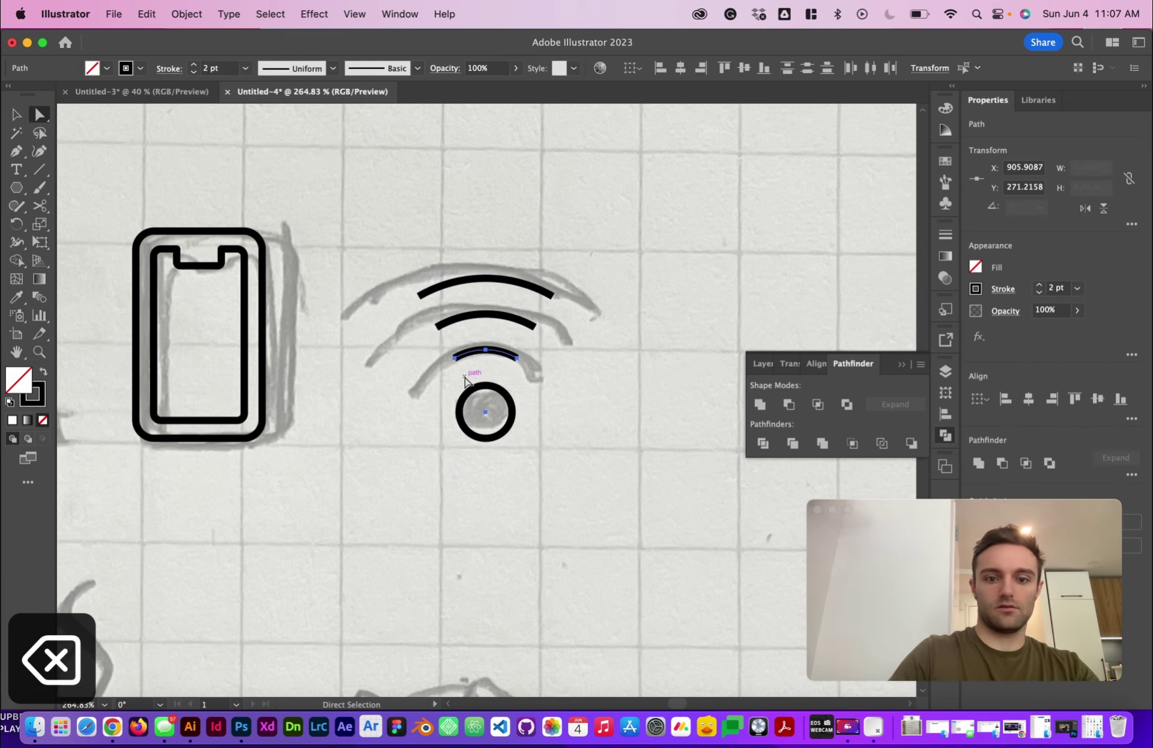
# Step: Enlarge the three Wi-Fi arcs to about 60 px wide and scale the dot circle down beneath them
pyautogui.click(636, 412)
pyautogui.press('v')
pyautogui.click(495, 376)
pyautogui.moveTo(485, 412); pyautogui.dragTo(468, 496)
pyautogui.moveTo(518, 388); pyautogui.dragTo(487, 401)
pyautogui.click(620, 437)
pyautogui.click(512, 411)
pyautogui.click(589, 415)
# Step: Align the Wi-Fi arcs and the dot circle to each other on their horizontal centers
pyautogui.scroll(-3, 590, 415)
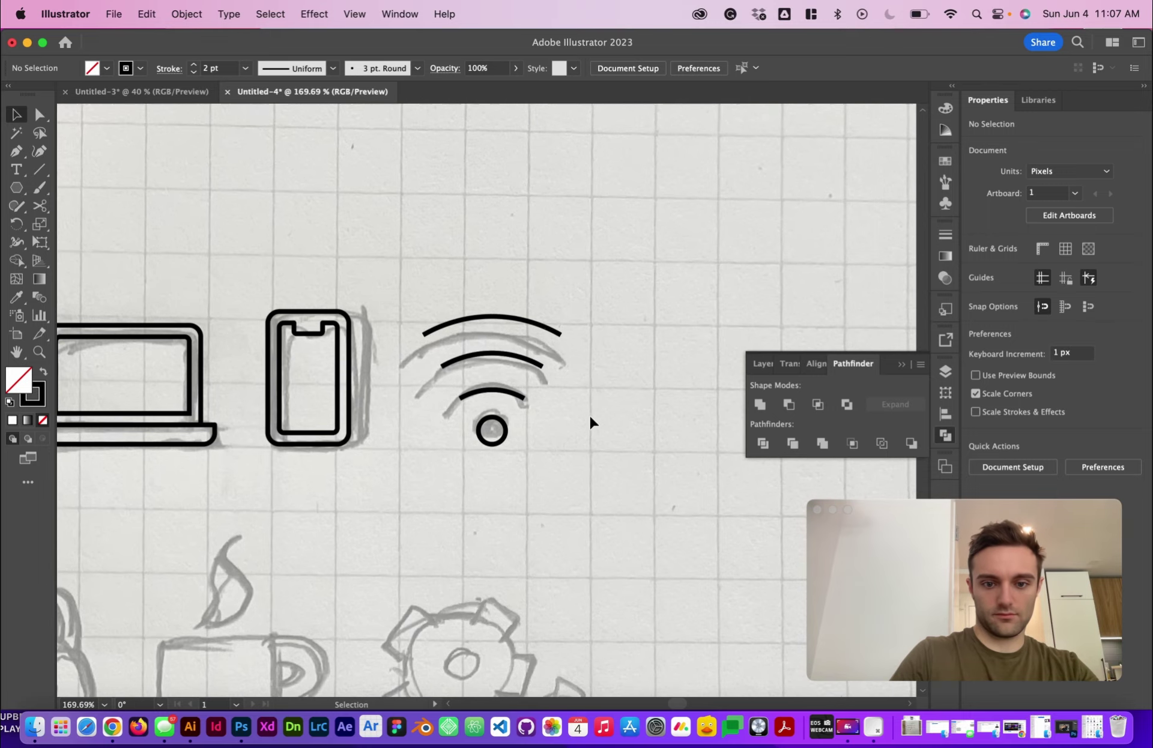
pyautogui.scroll(-5, 574, 424)
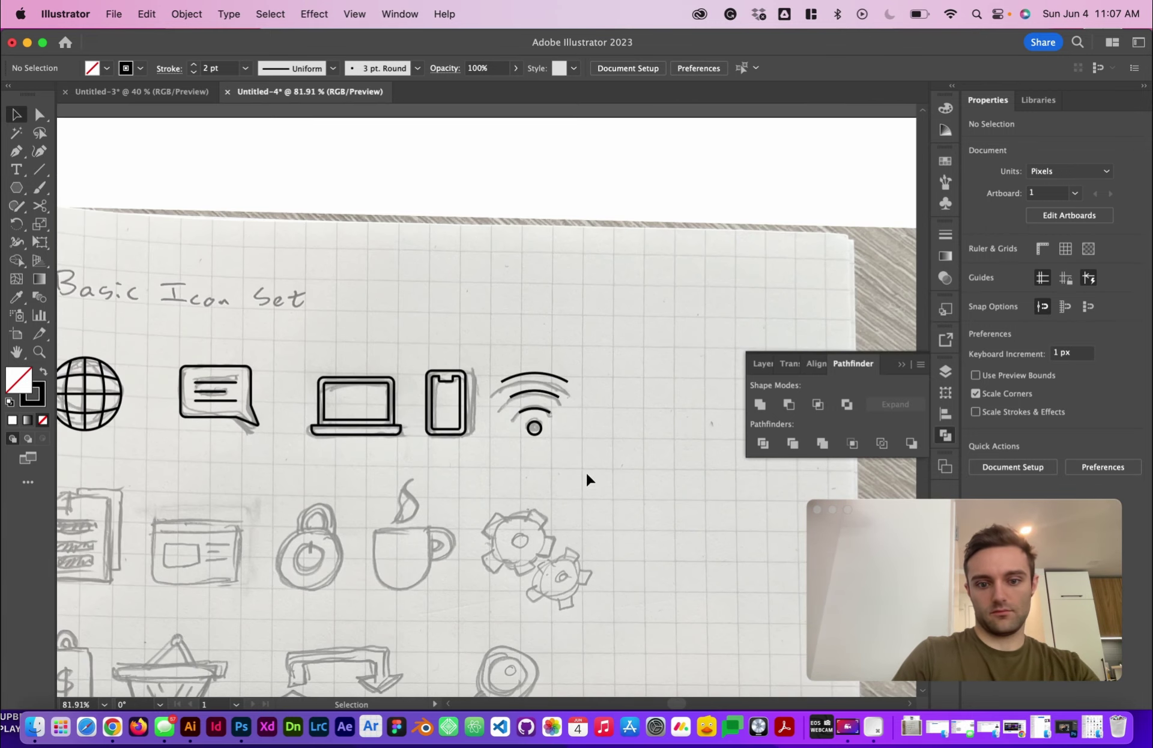
pyautogui.scroll(4, 572, 466)
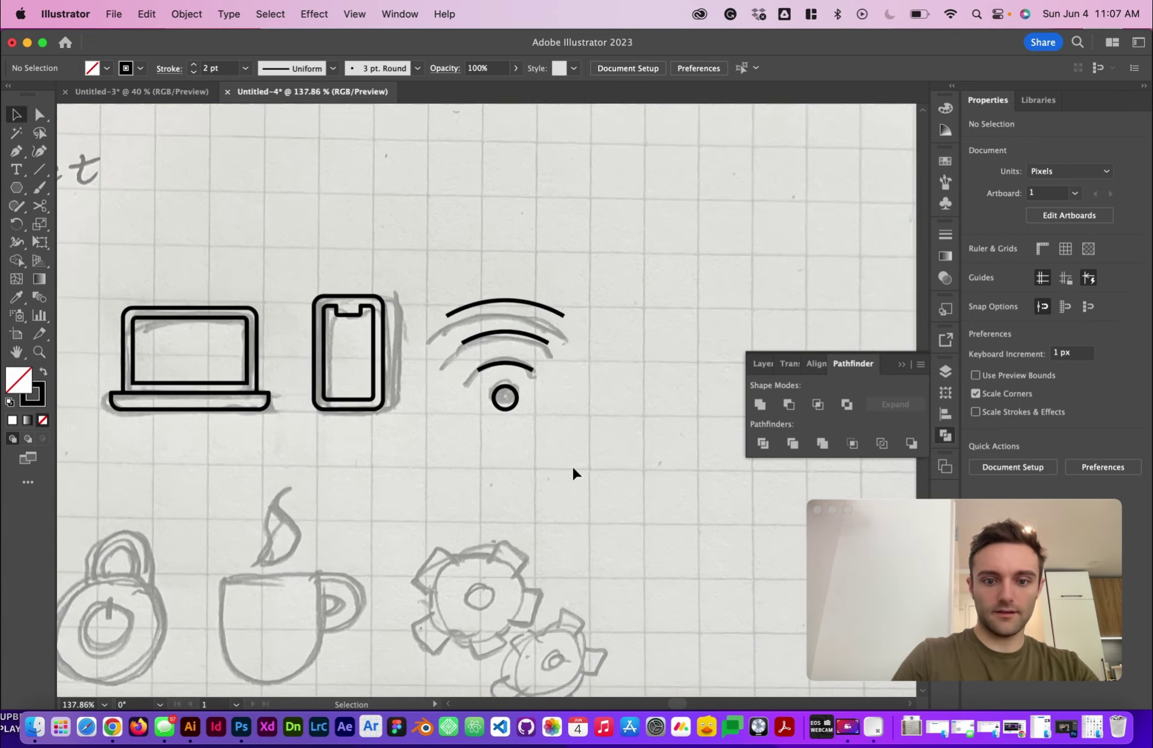
pyautogui.moveTo(447, 267); pyautogui.dragTo(606, 441)
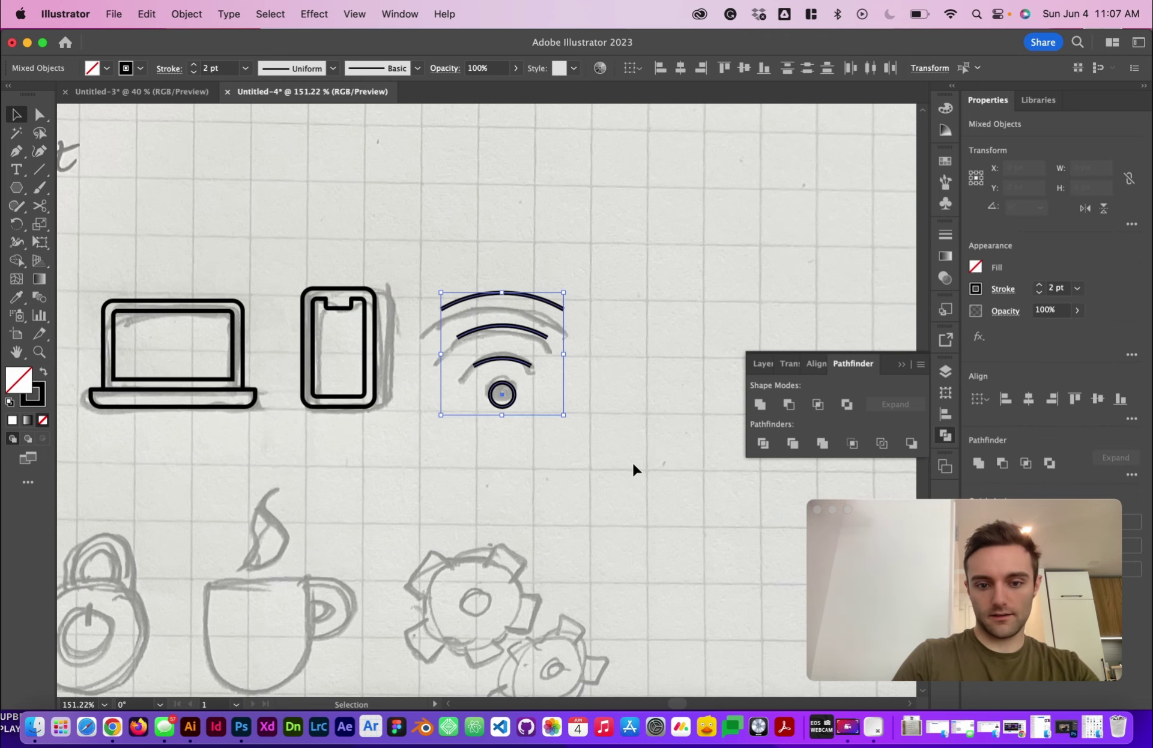
pyautogui.click(1030, 395)
pyautogui.click(659, 273)
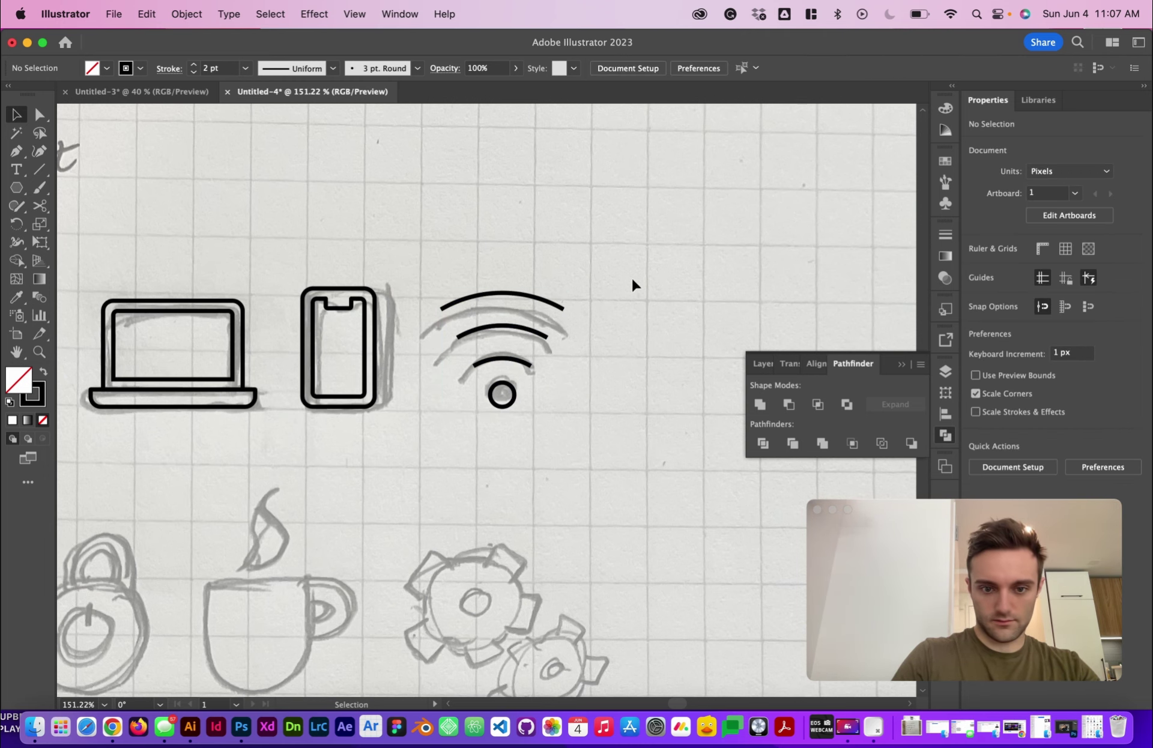
# Step: Give the strokes of the three Wi-Fi arcs round caps
pyautogui.moveTo(463, 278); pyautogui.dragTo(566, 453)
pyautogui.moveTo(471, 265); pyautogui.dragTo(534, 366)
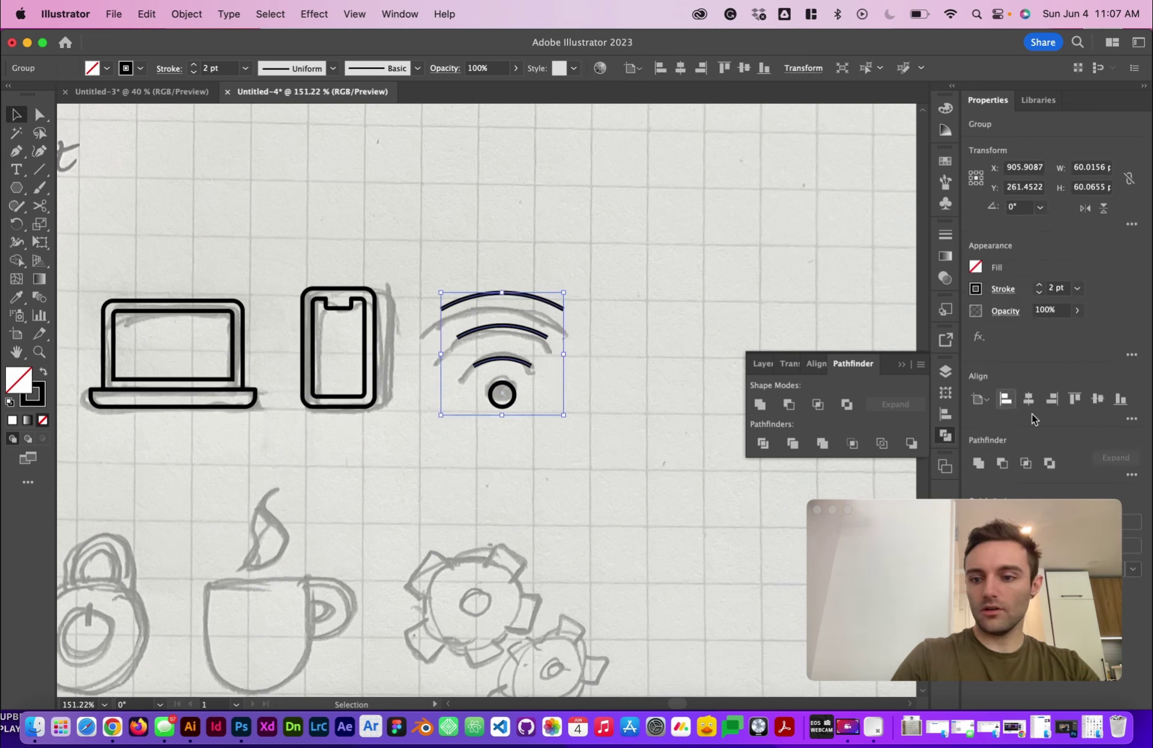
pyautogui.click(1004, 290)
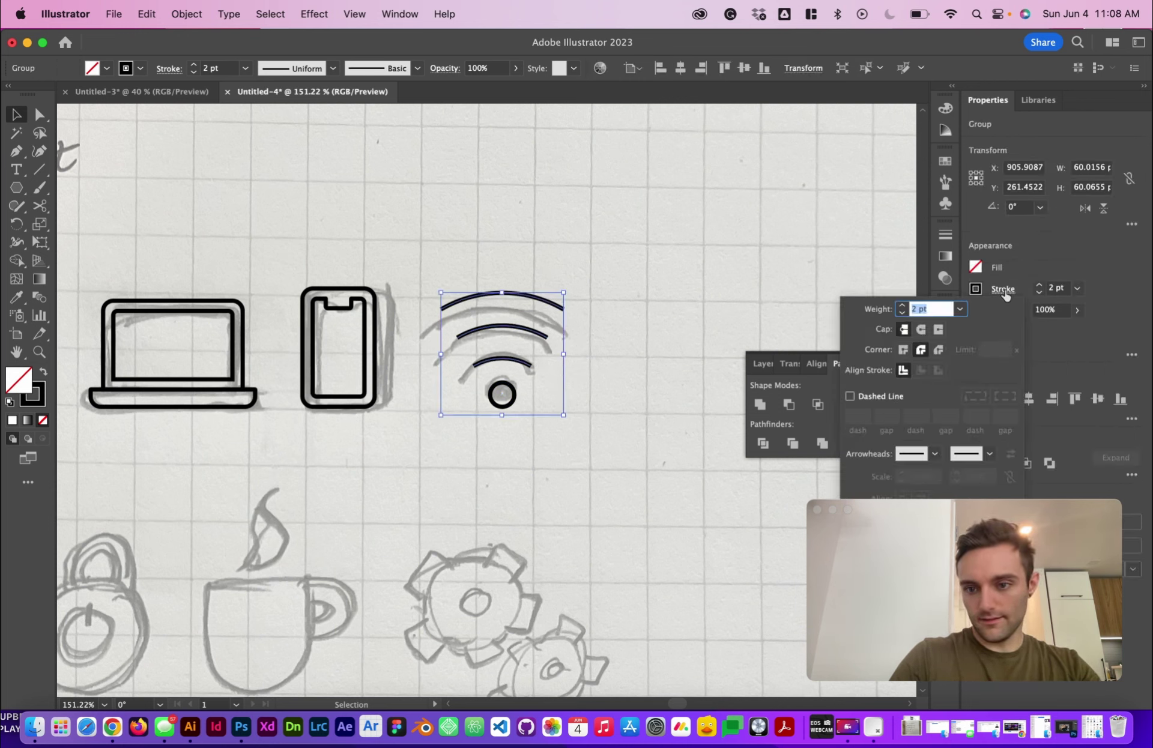
pyautogui.click(922, 332)
pyautogui.click(617, 368)
# Step: Group the parts of the Wi-Fi icon, and group the parts of the phone icon separately
pyautogui.hscroll(-5, 617, 368)
pyautogui.scroll(-2, 617, 368)
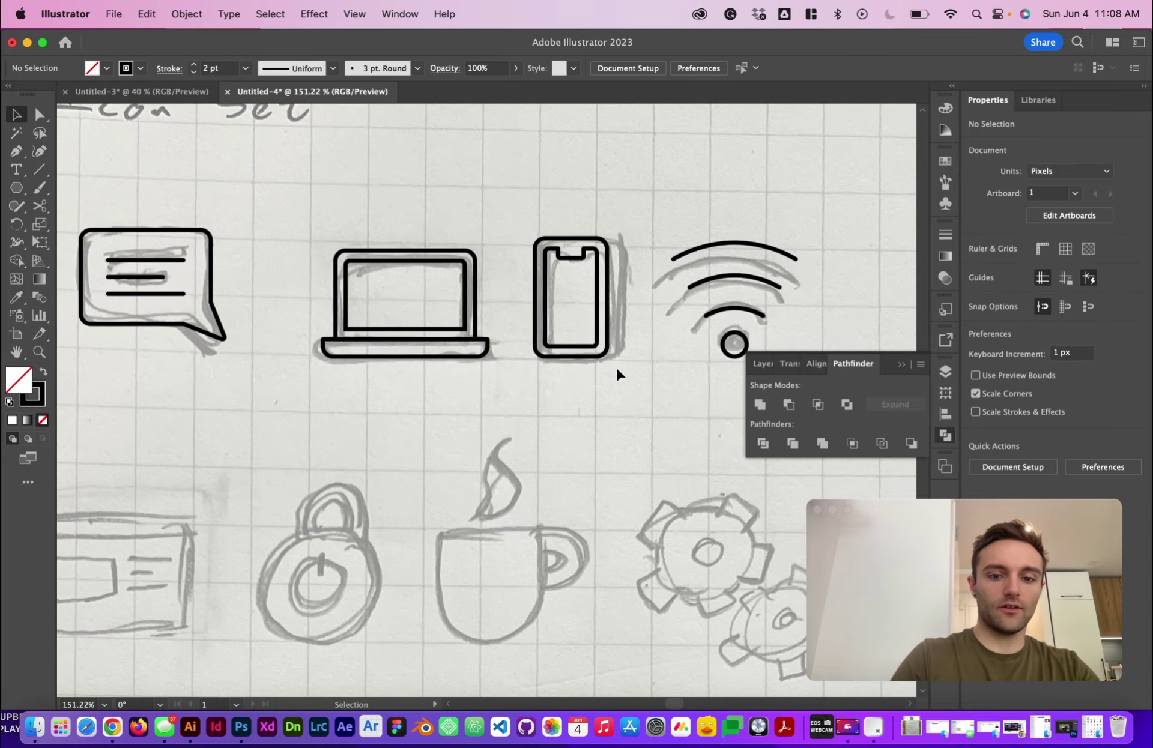
pyautogui.scroll(-3, 615, 366)
pyautogui.hscroll(2, 615, 366)
pyautogui.moveTo(597, 273); pyautogui.dragTo(703, 401)
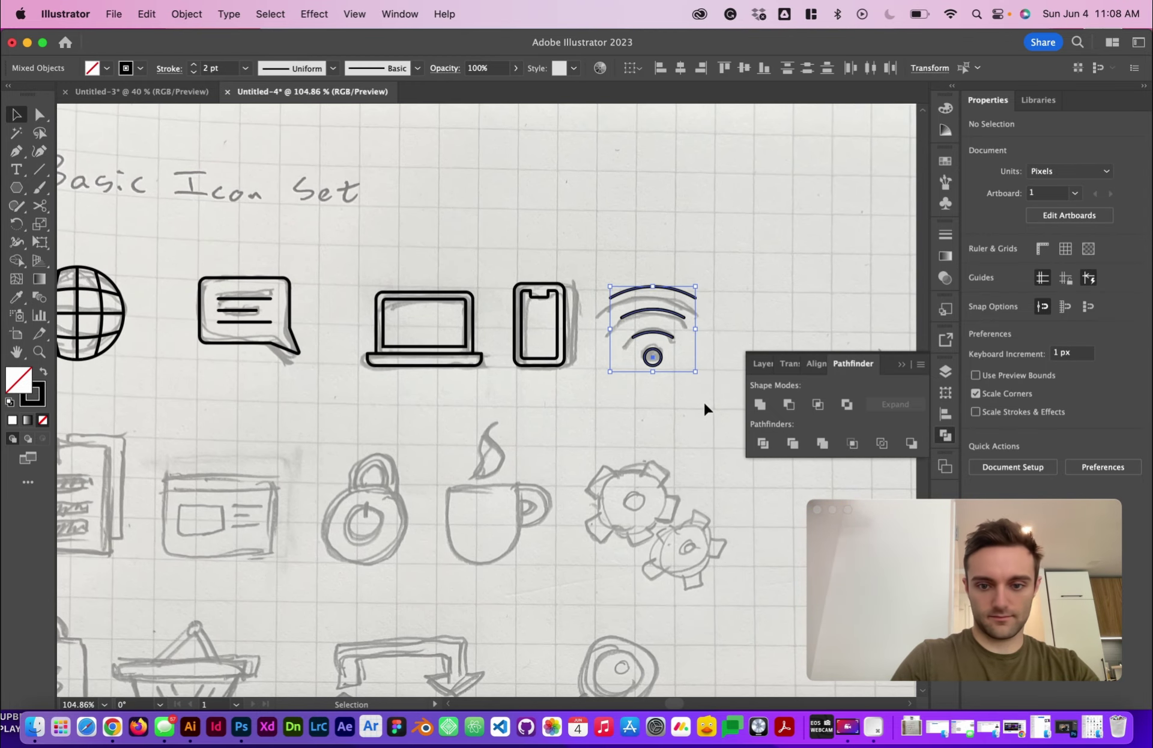
pyautogui.press('super+g')
pyautogui.moveTo(501, 253); pyautogui.dragTo(573, 401)
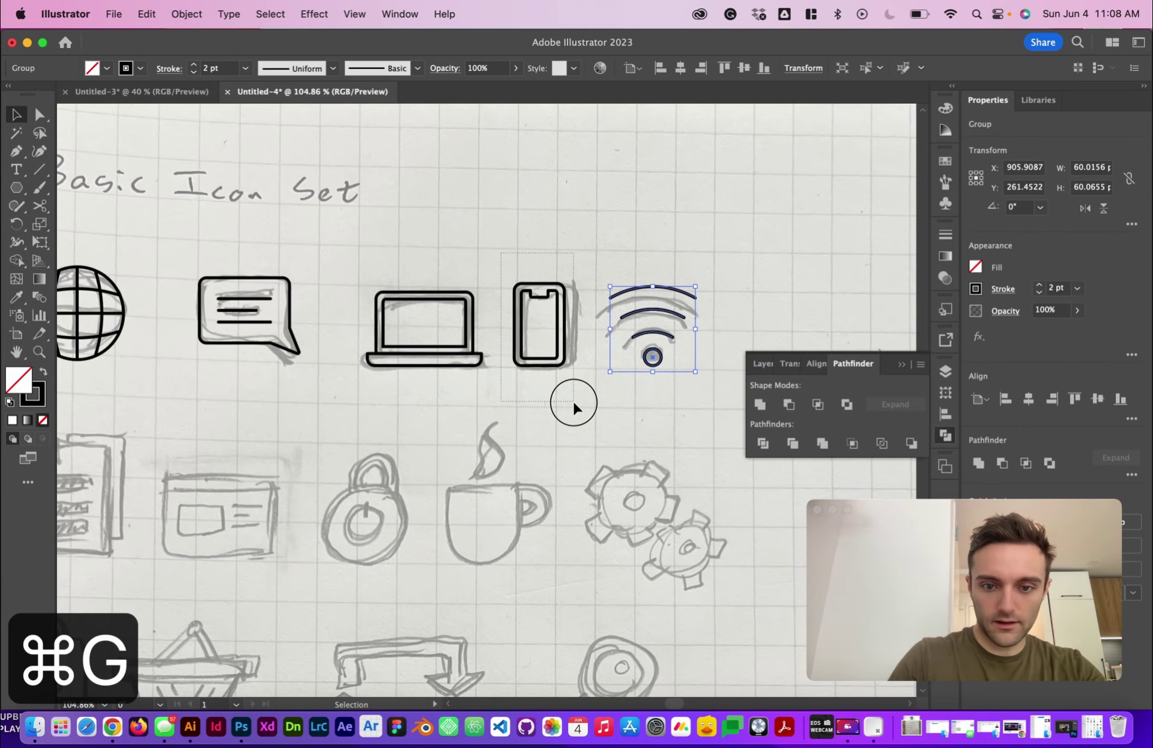
pyautogui.press('super+g')
# Step: Group the laptop, speech bubble and globe icons, each as its own group
pyautogui.moveTo(363, 264); pyautogui.dragTo(474, 387)
pyautogui.press('super+g')
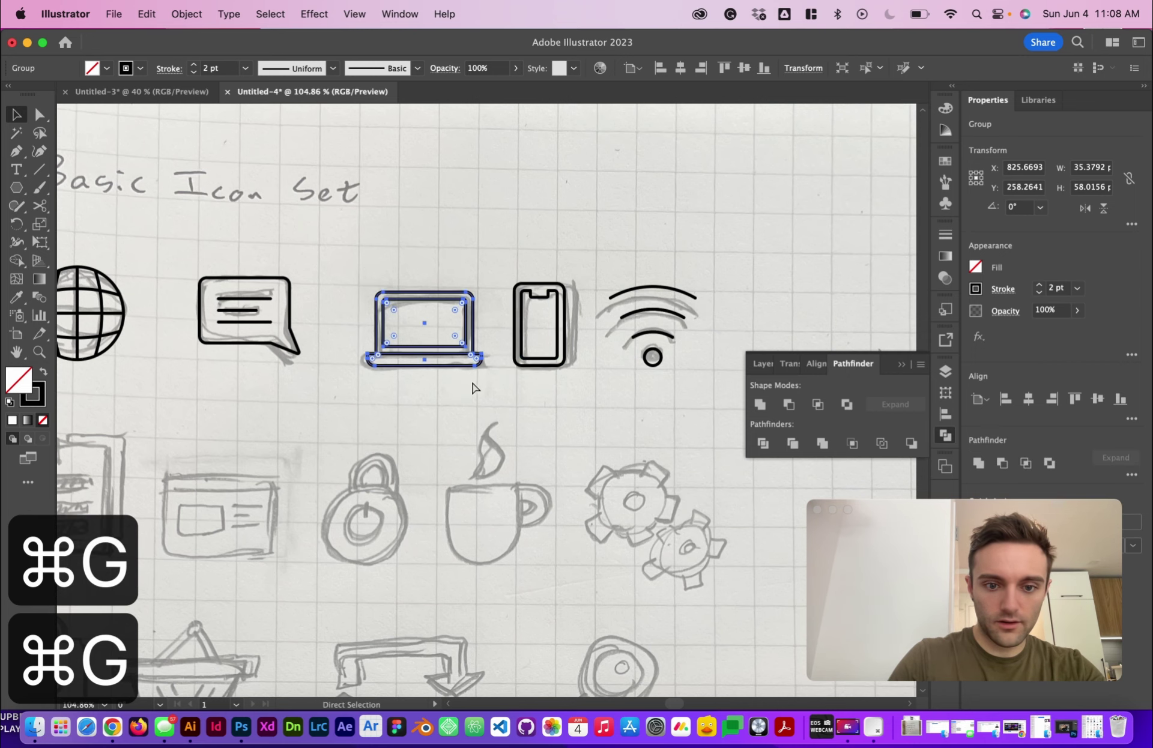
pyautogui.moveTo(200, 264); pyautogui.dragTo(333, 387)
pyautogui.press('super+g')
pyautogui.hscroll(-5, 146, 312)
pyautogui.scroll(1, 146, 313)
pyautogui.moveTo(146, 312); pyautogui.dragTo(299, 395)
pyautogui.press('super+g')
# Step: Add a second artboard to the document beside the one holding the sketch photo
pyautogui.hscroll(3, 299, 395)
pyautogui.scroll(-1, 299, 394)
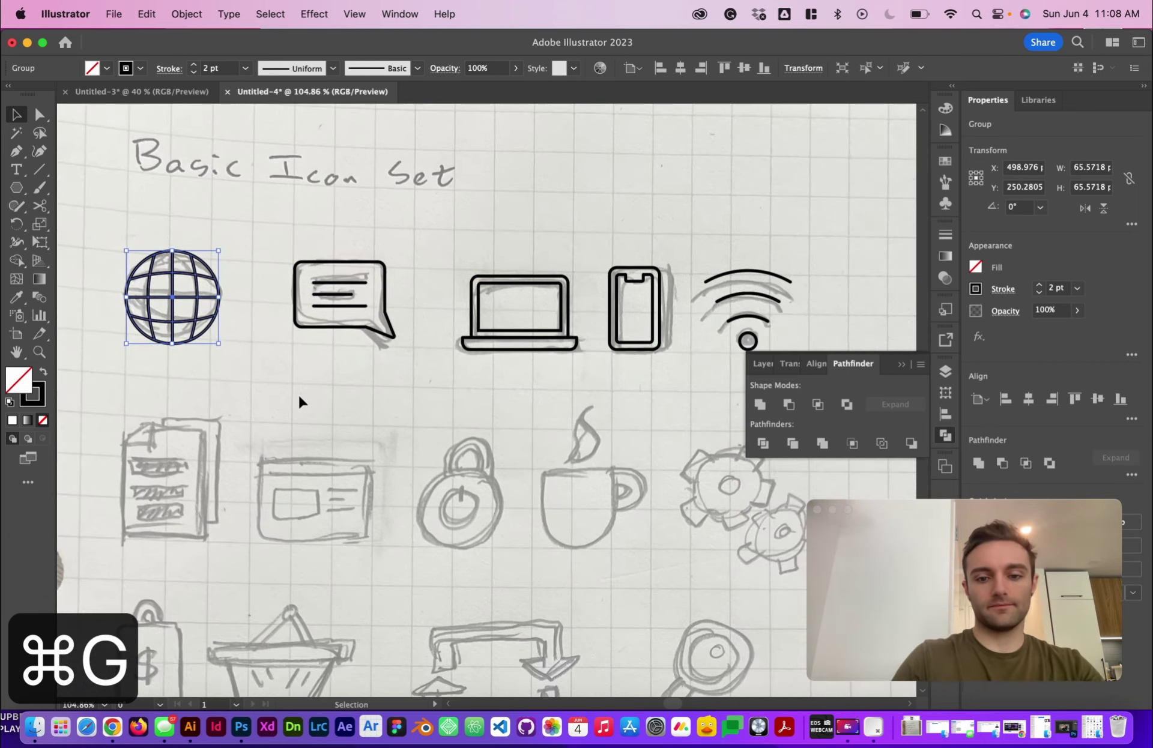
pyautogui.scroll(-3, 298, 396)
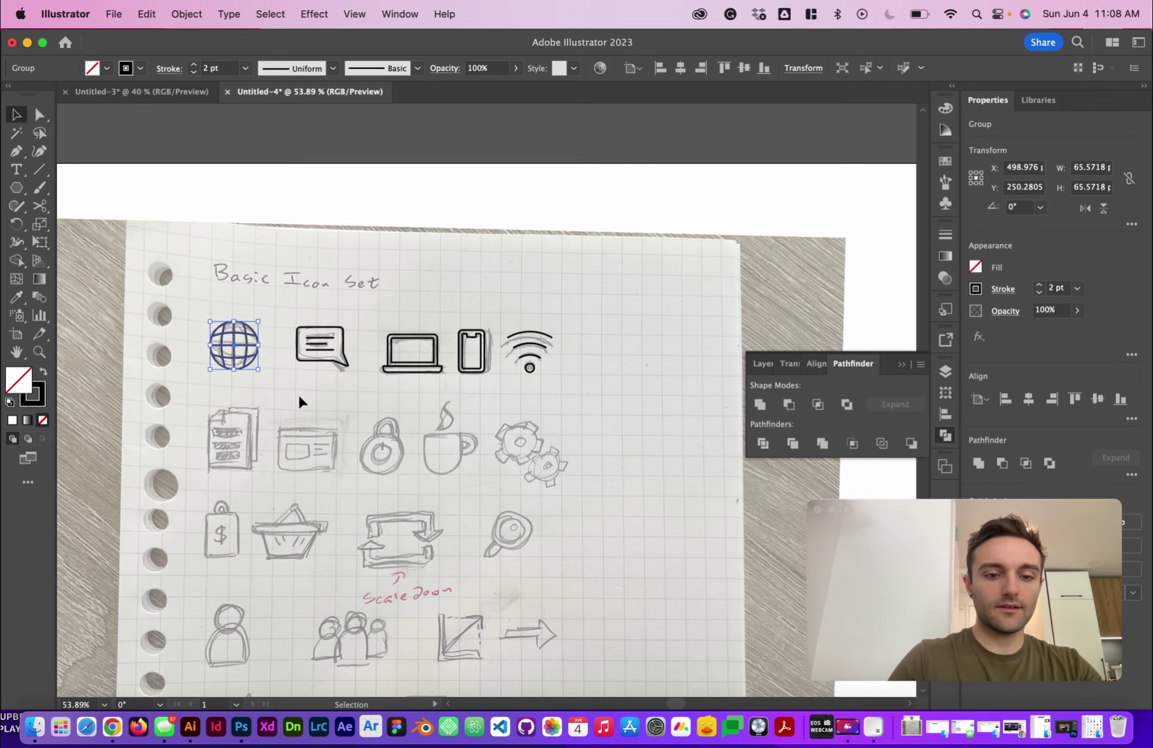
pyautogui.scroll(-3, 298, 394)
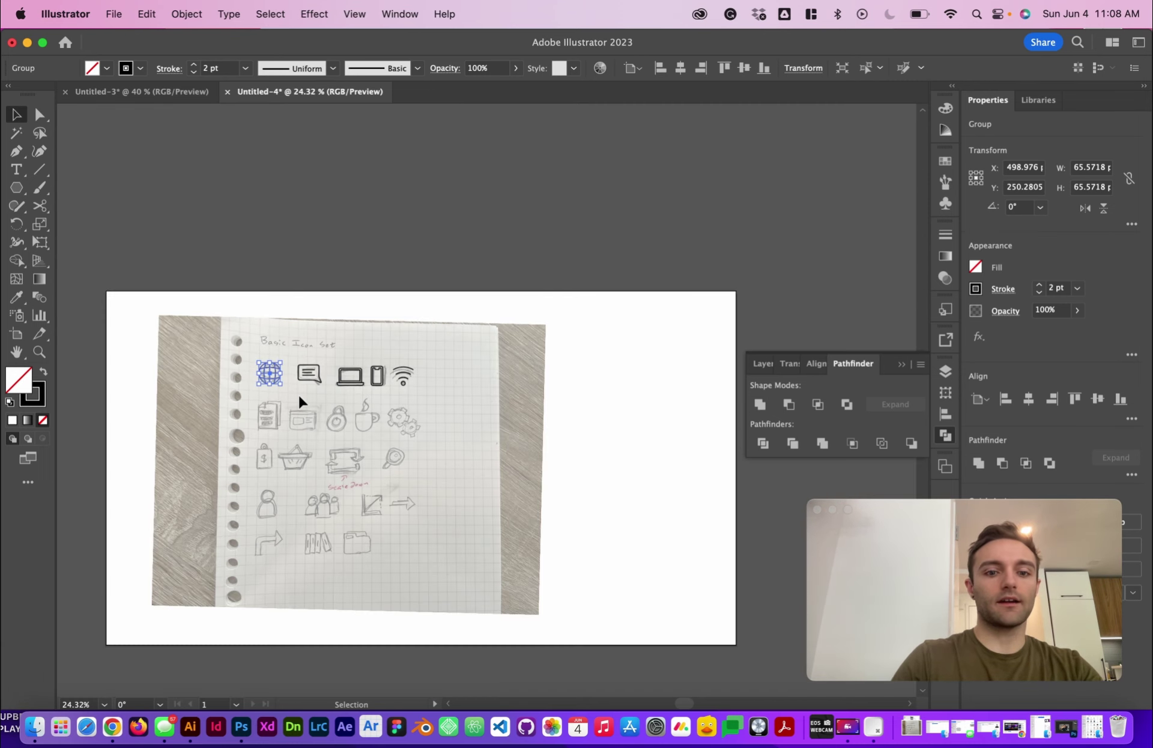
pyautogui.click(644, 371)
pyautogui.click(1088, 221)
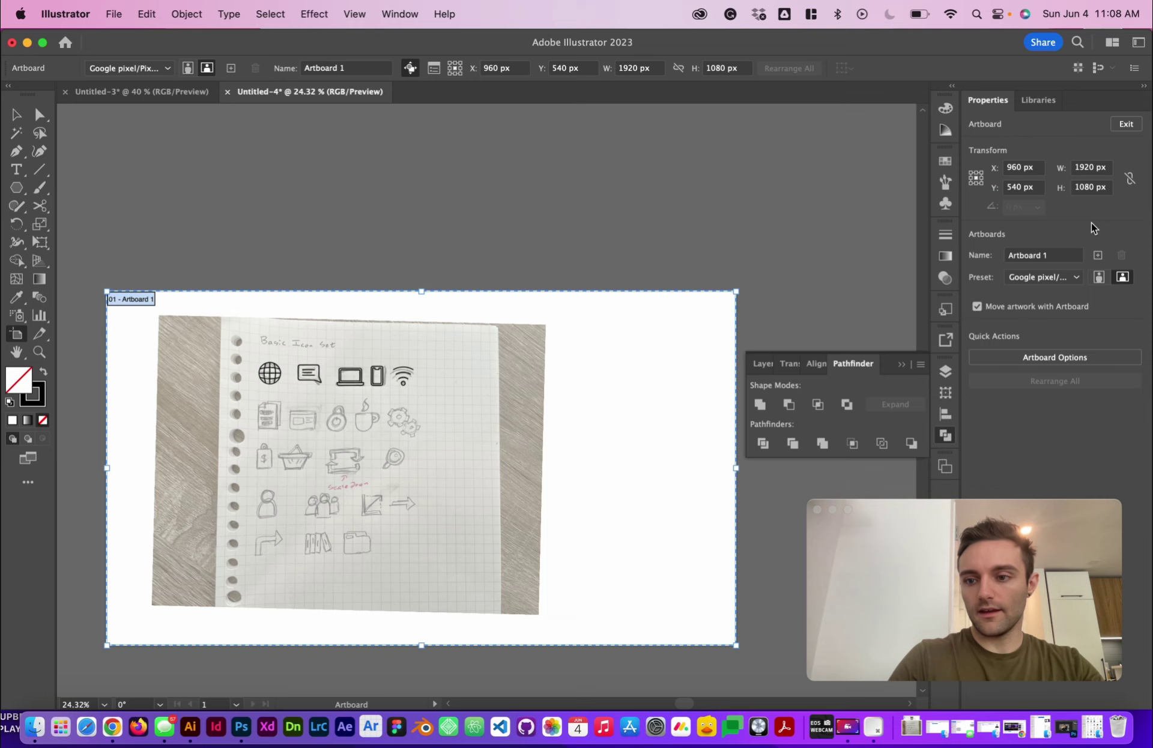
pyautogui.click(1098, 258)
# Step: Copy the five finished icons onto the new artboard and place the row in its upper part
pyautogui.hscroll(-10, 538, 331)
pyautogui.press('v')
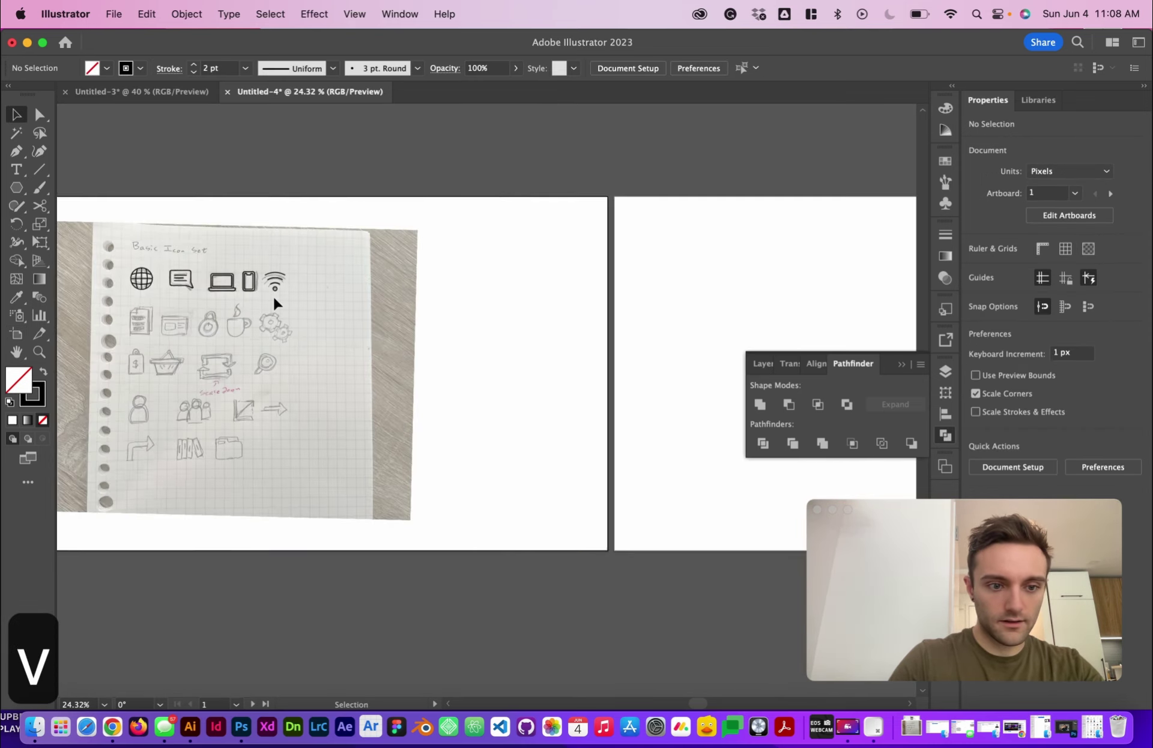
pyautogui.moveTo(106, 250); pyautogui.dragTo(373, 308)
pyautogui.press('cmd+c')
pyautogui.hscroll(10, 372, 302)
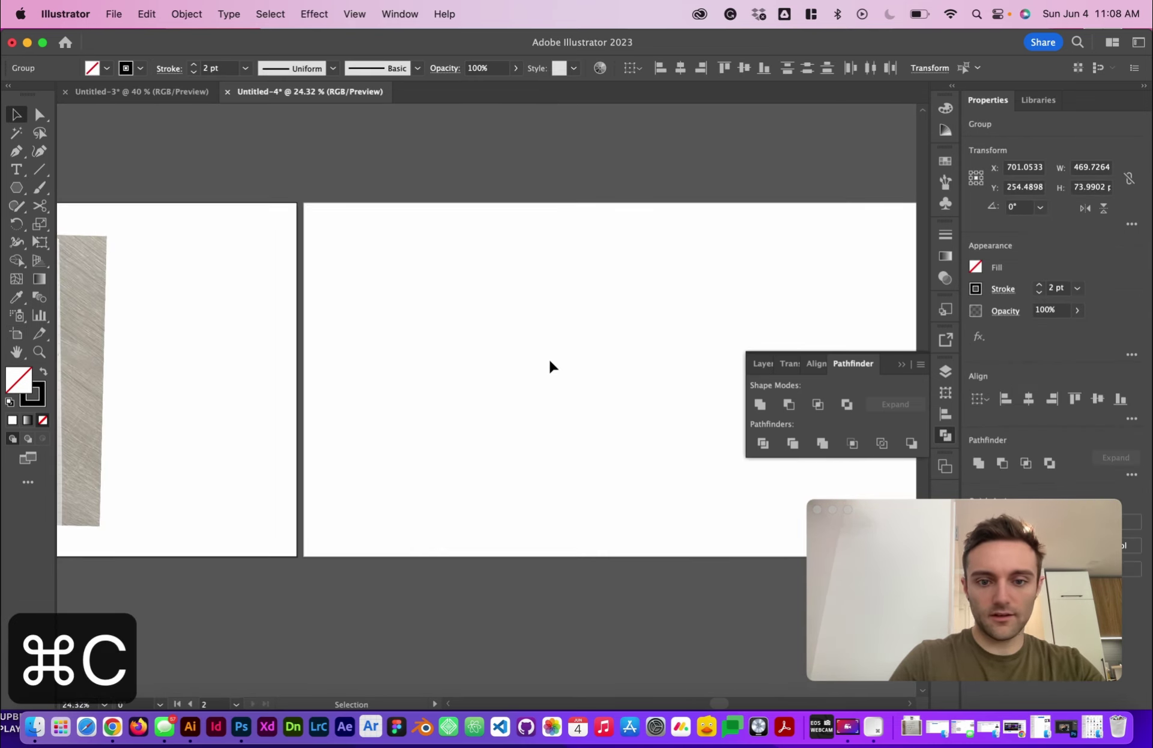
pyautogui.click(550, 362)
pyautogui.press('cmd+v')
pyautogui.moveTo(517, 405); pyautogui.dragTo(552, 340)
# Step: Align the five copied icons on their vertical centers and distribute the horizontal spacing between them evenly
pyautogui.click(1096, 398)
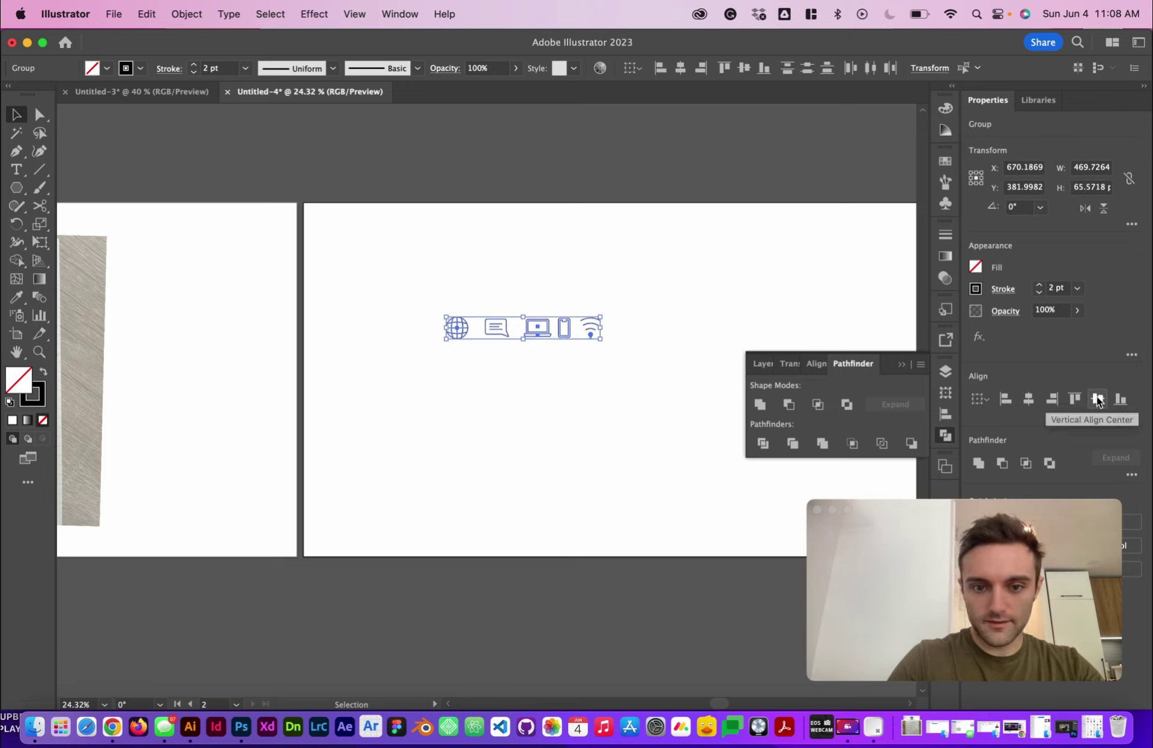
pyautogui.click(945, 414)
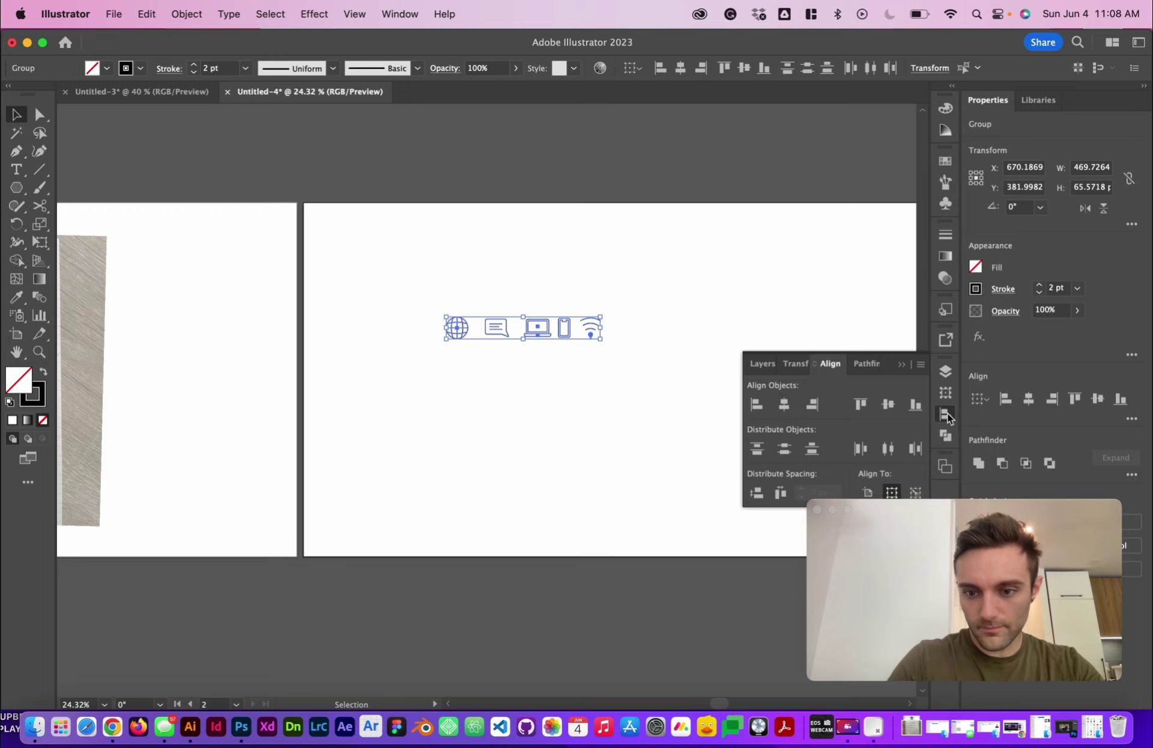
pyautogui.click(783, 495)
pyautogui.click(677, 286)
# Step: Compare the finished icon row with the remaining sketches, and look over the available shape tools and Pathfinder operations
pyautogui.scroll(5, 611, 340)
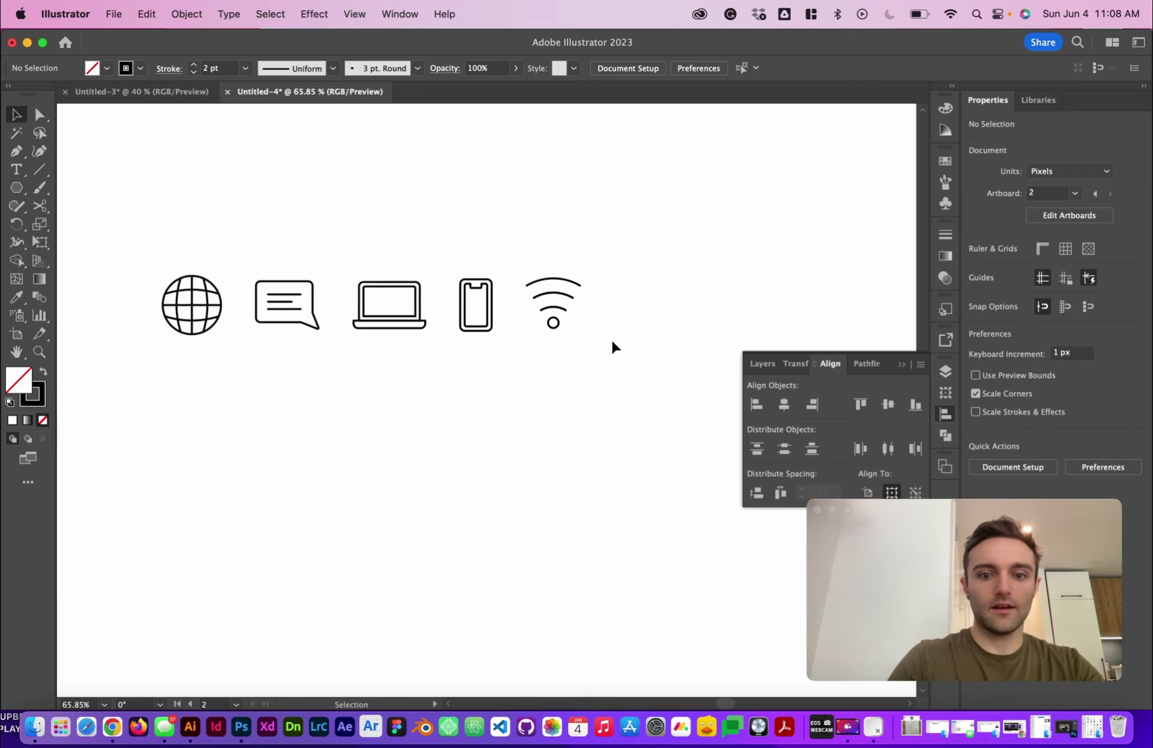
pyautogui.hscroll(-2, 611, 339)
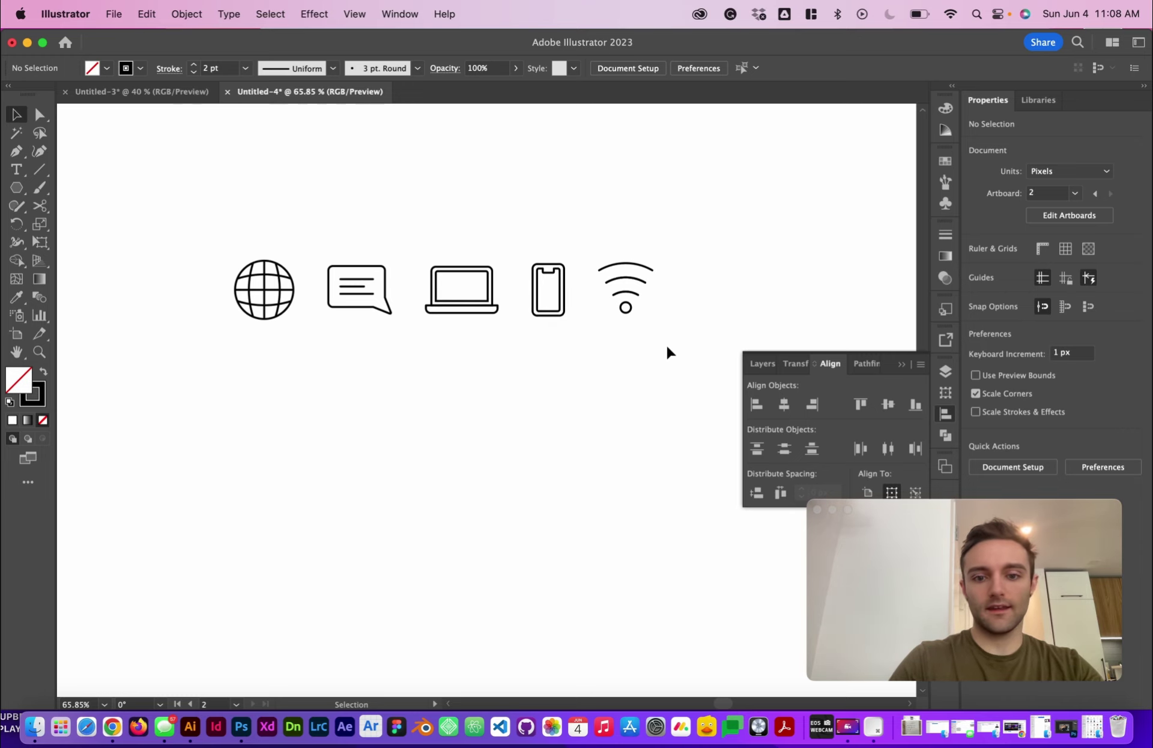
pyautogui.scroll(-3, 668, 351)
pyautogui.hscroll(-10, 668, 352)
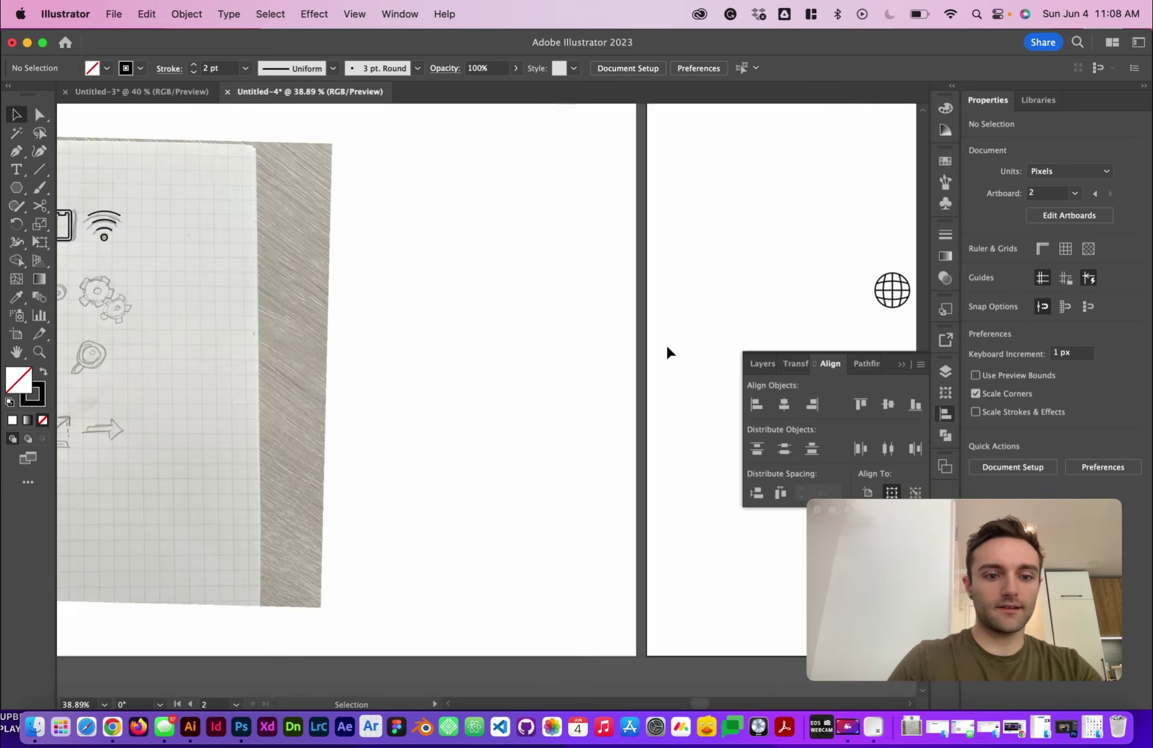
pyautogui.hscroll(-6, 668, 351)
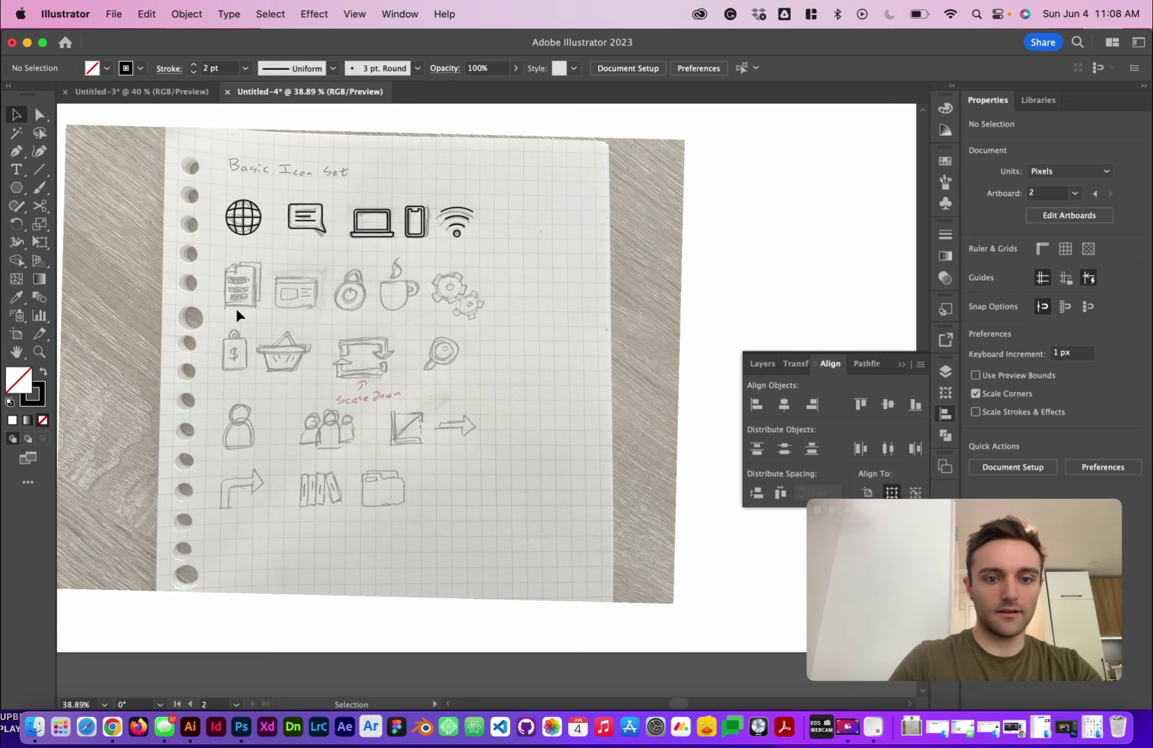
pyautogui.hscroll(10, 475, 484)
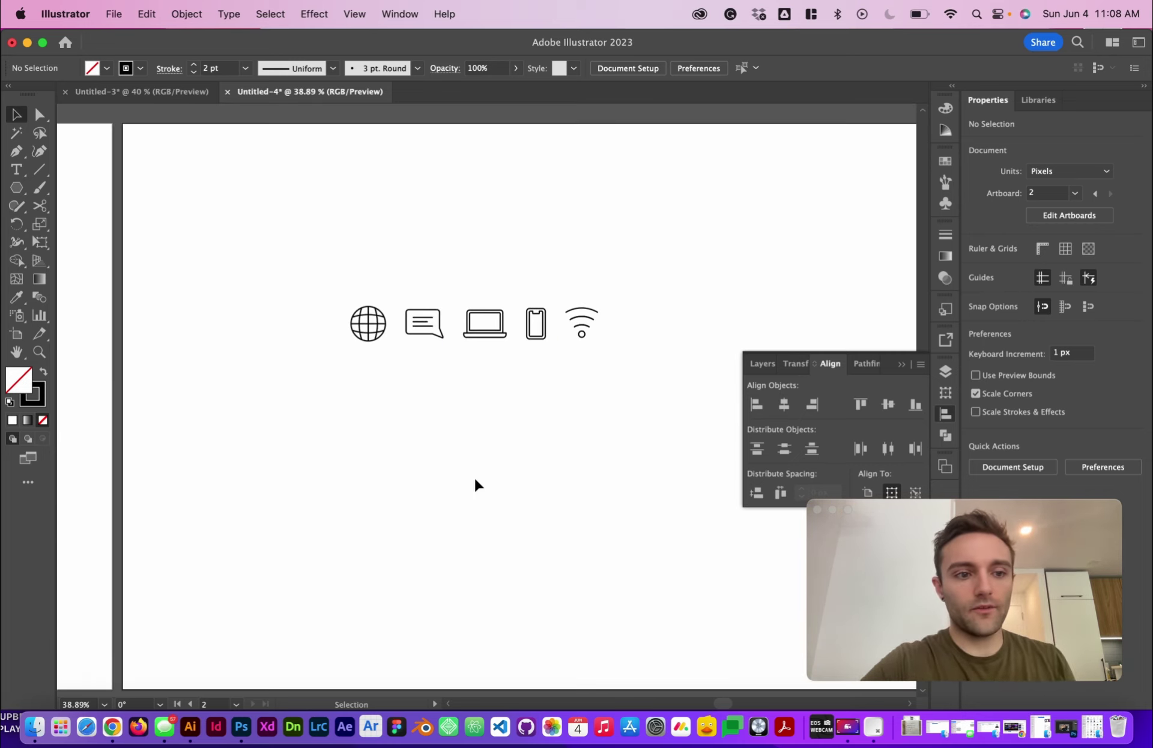
pyautogui.moveTo(16, 188); pyautogui.dragTo(96, 225)
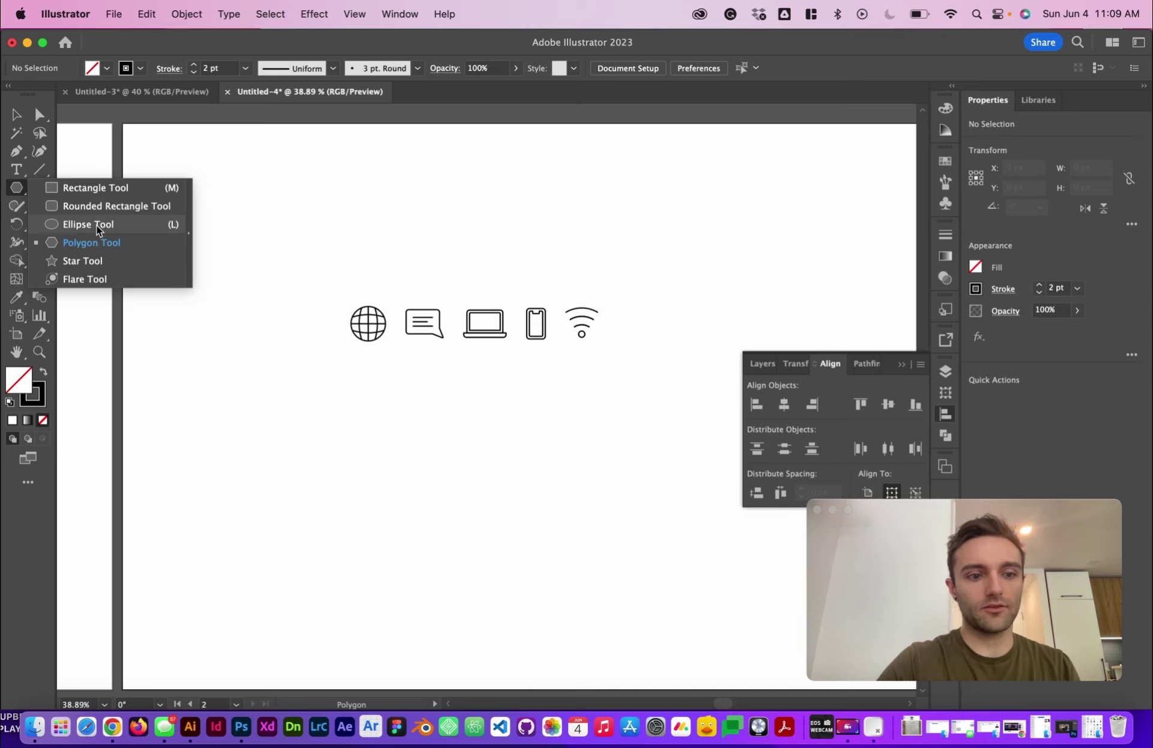
pyautogui.press('v')
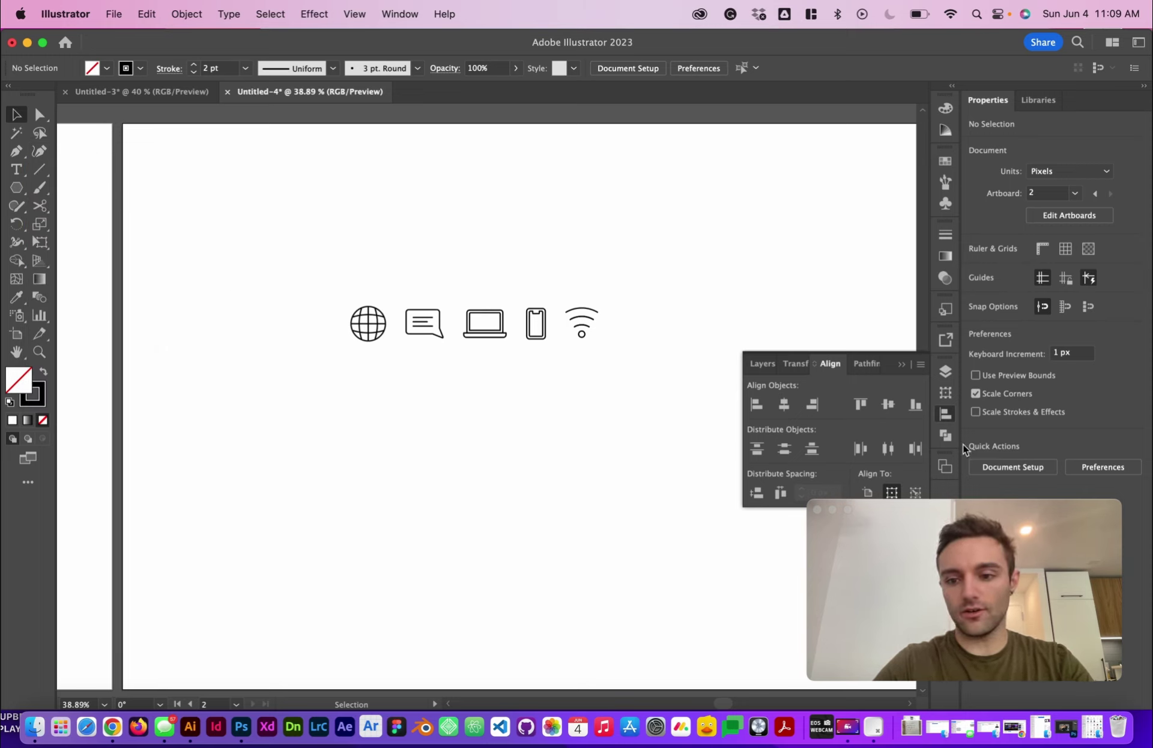
pyautogui.click(944, 437)
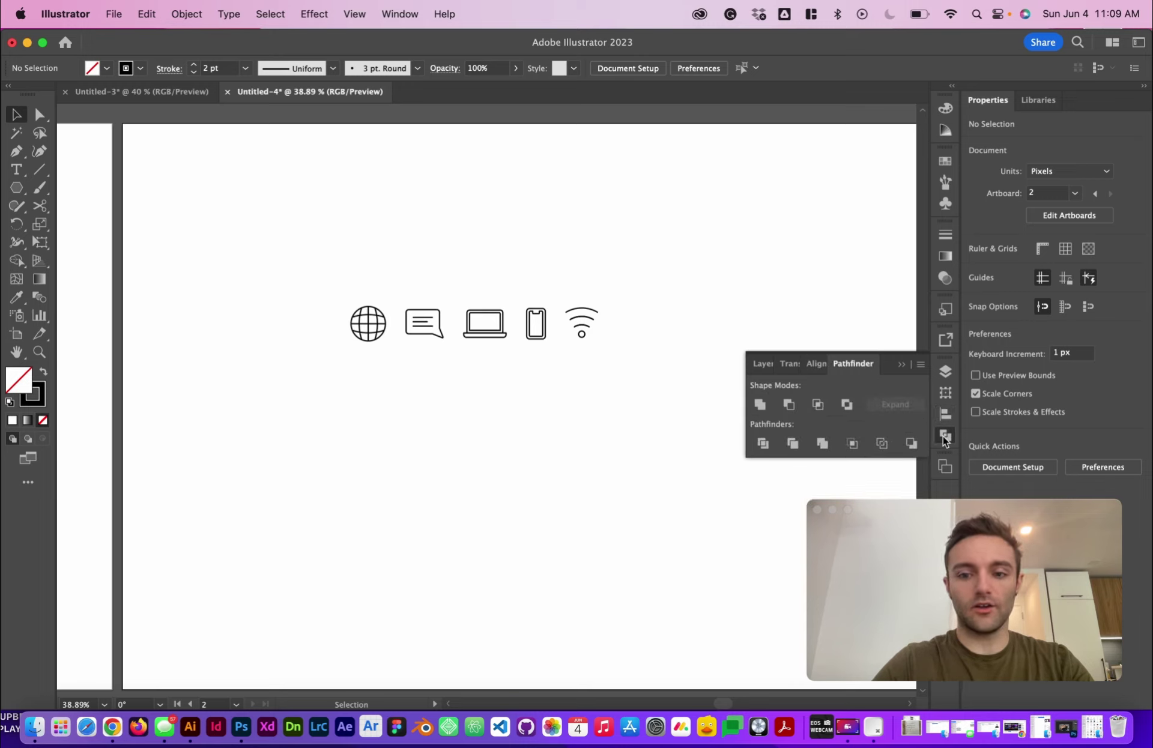